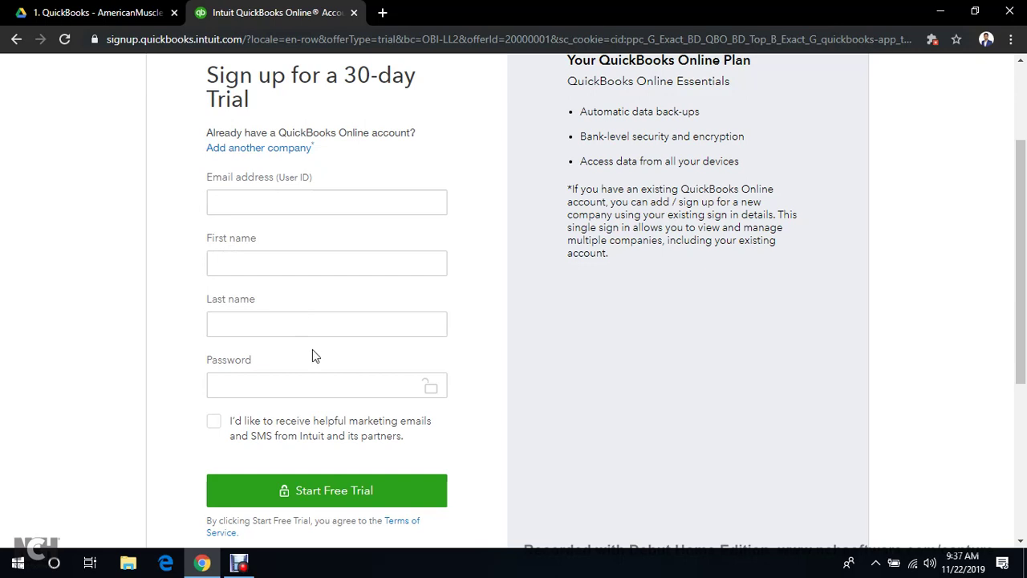
Step through the sign-up form's email, first name, last name and password fields
left_click(276, 200)
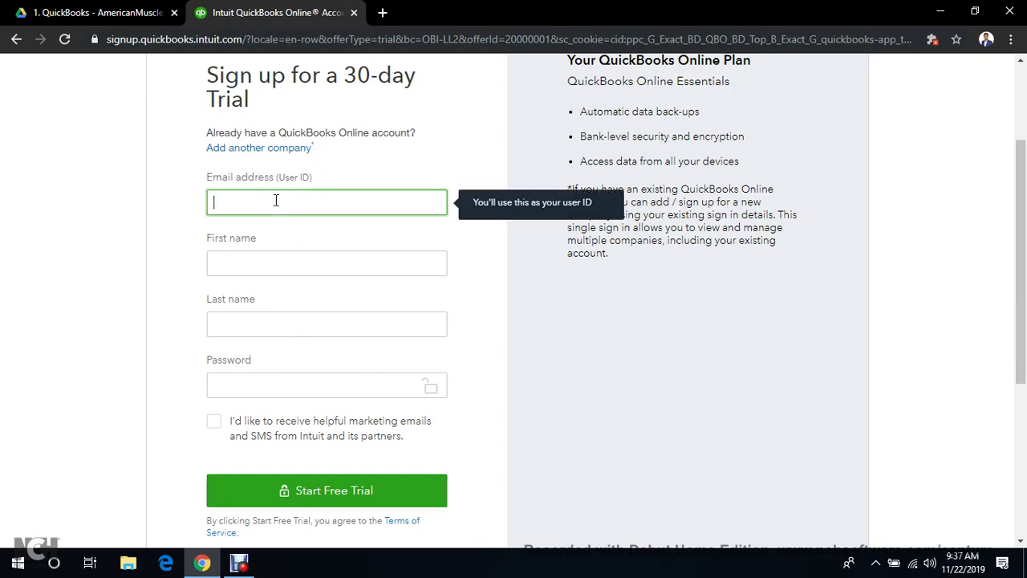
left_click(318, 264)
left_click(325, 325)
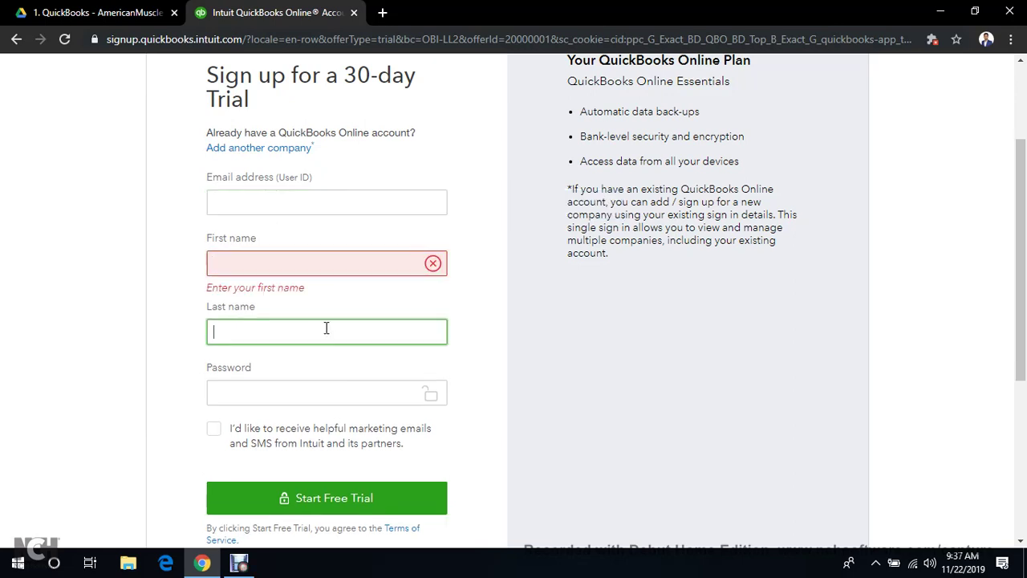
left_click(333, 397)
scroll(345, 402, "down", 1)
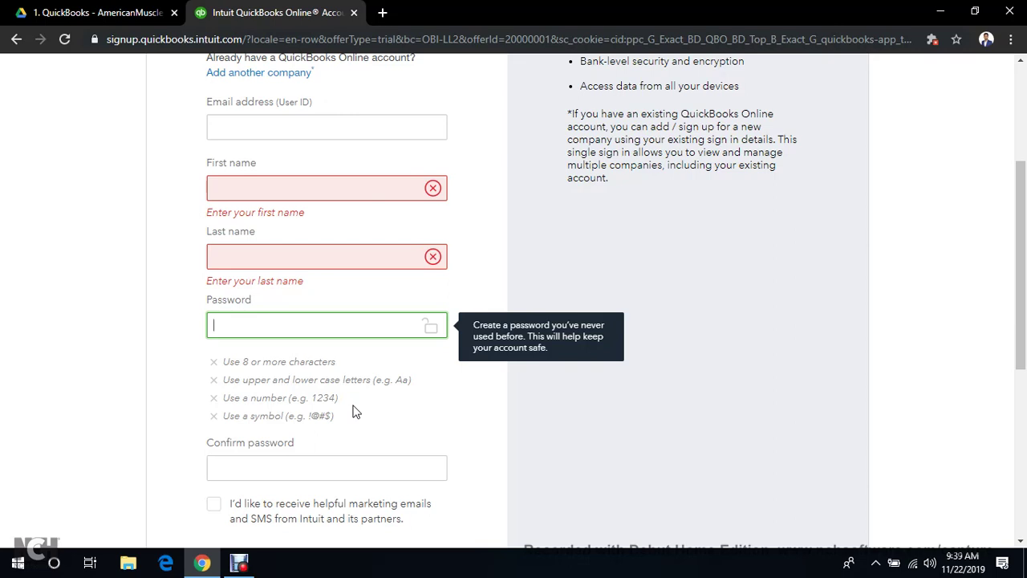
Try a few passwords, clear the Password field, then move to Confirm password
type("****")
key("BackSpace")
key("BackSpace")
key("BackSpace")
key("BackSpace")
type("aaa")
key("BackSpace")
key("BackSpace")
key("BackSpace")
type("Aaaa!!1")
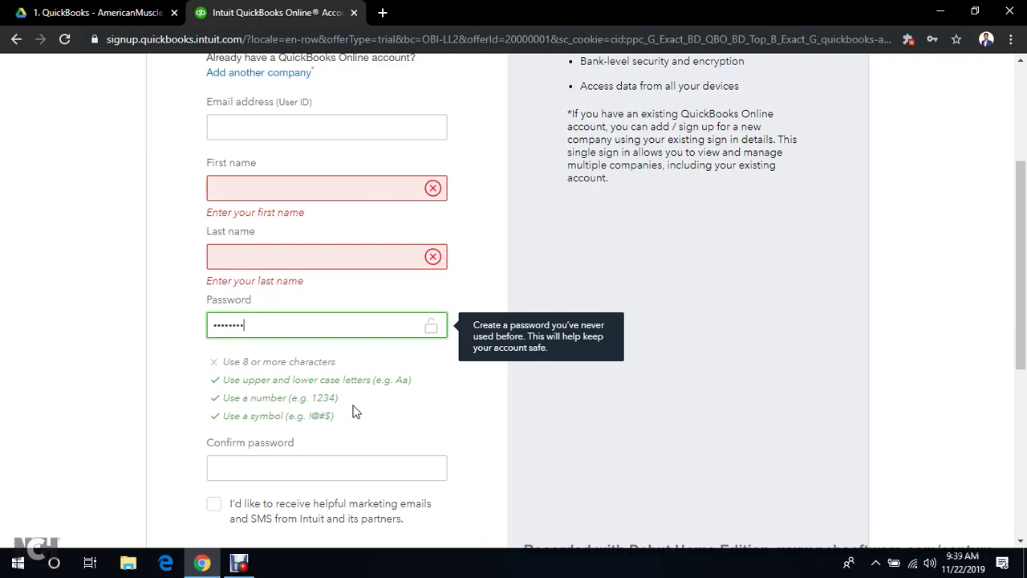
type("1")
key("BackSpace")
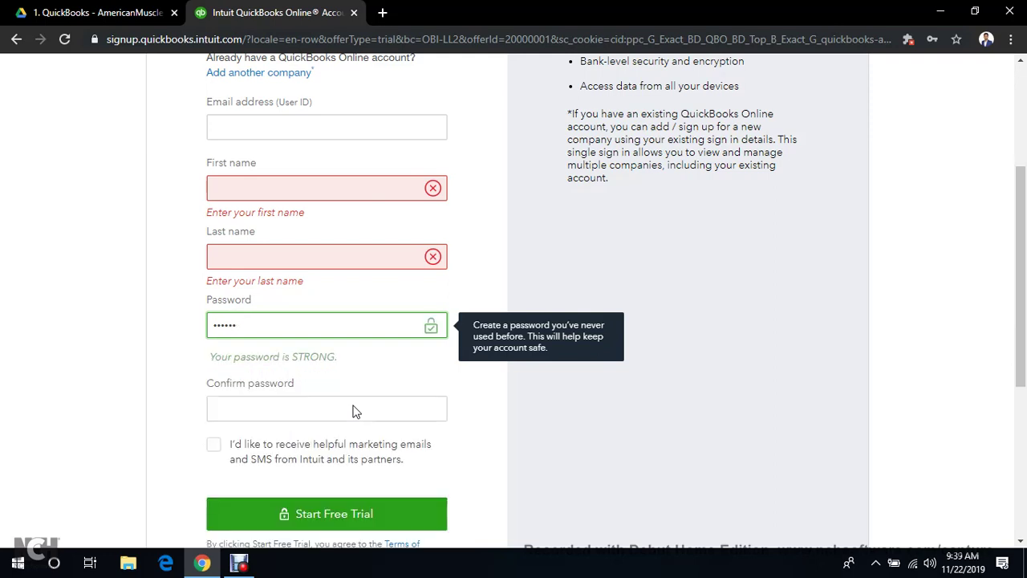
key("BackSpace")
key("BackSpace")
key("BackSpace")
key("BackSpace")
key("BackSpace")
key("BackSpace")
key("BackSpace")
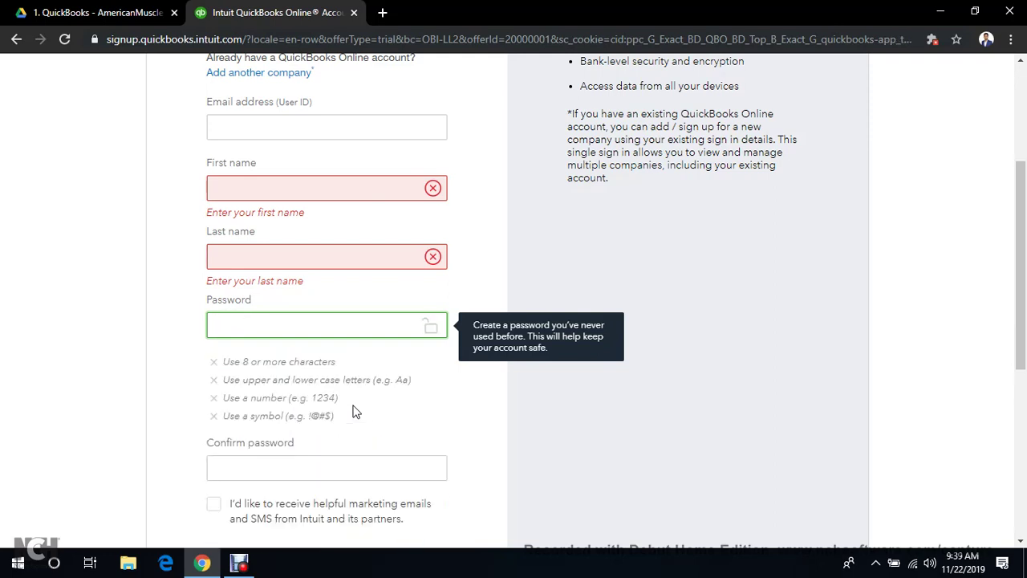
scroll(355, 412, "down", 2)
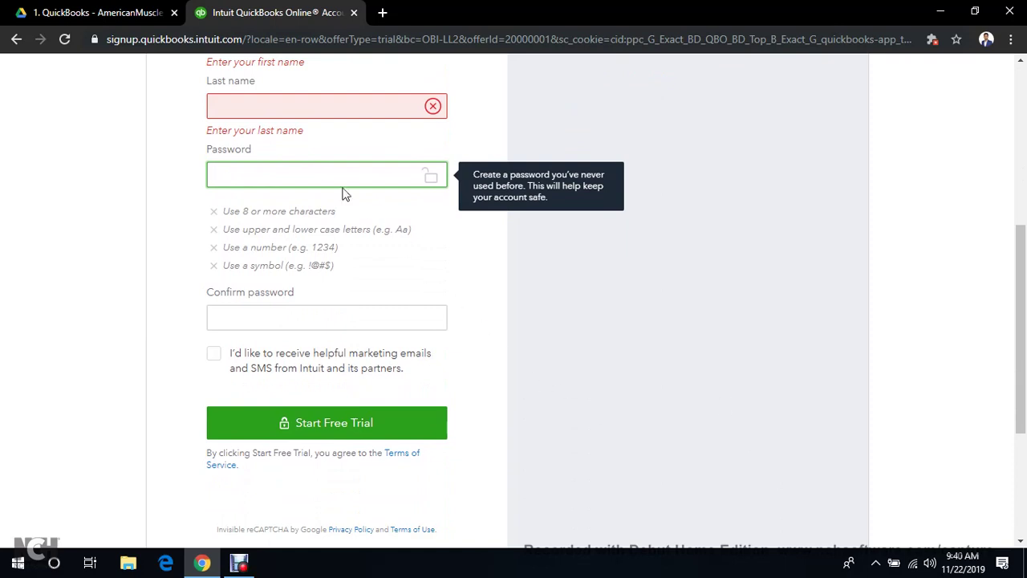
left_click(314, 322)
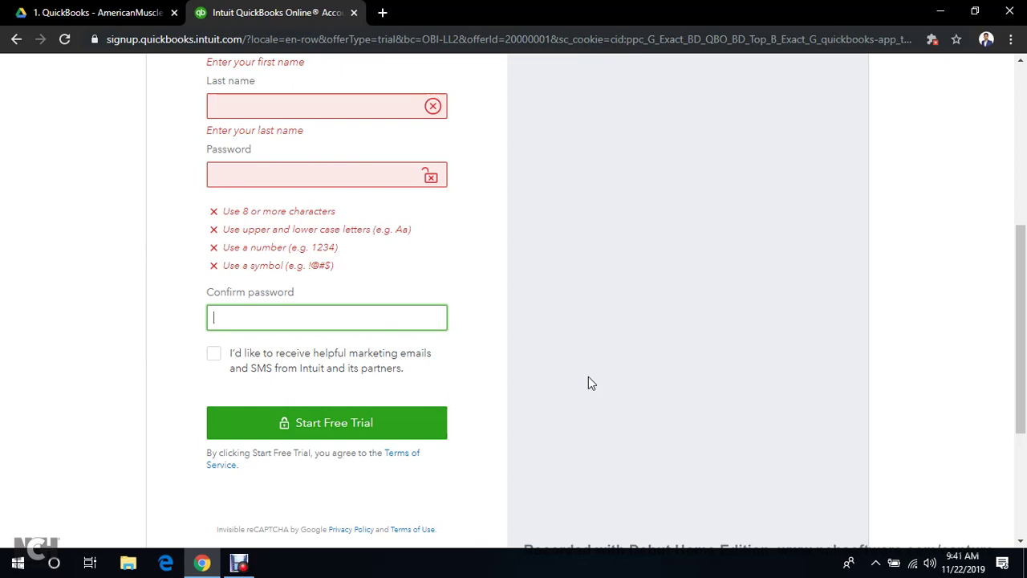
Preview 1.2 Company Setup.docx in the 2. Organisation Setup Drive folder, then return to QuickBooks
left_click(128, 8)
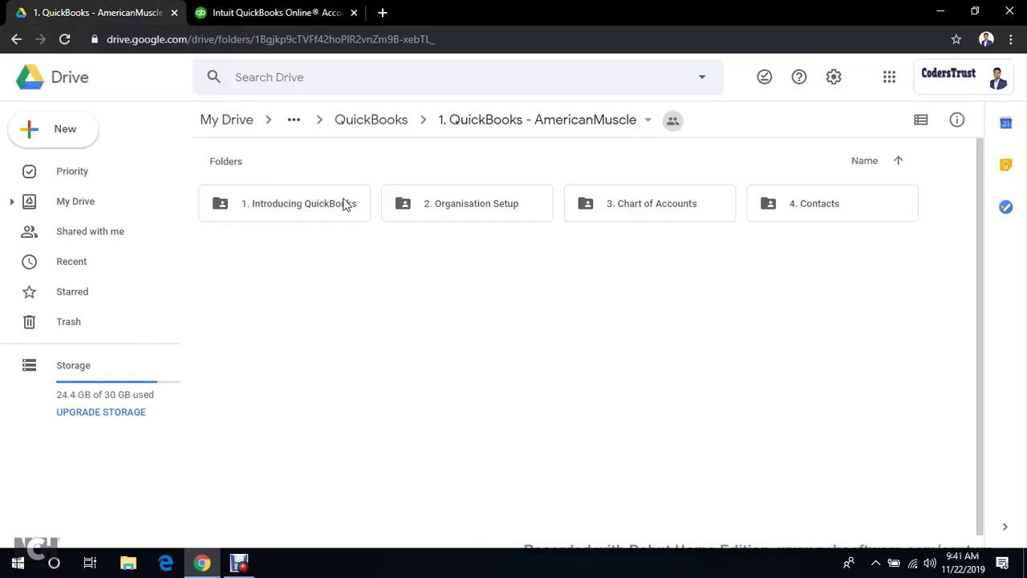
double_click(466, 205)
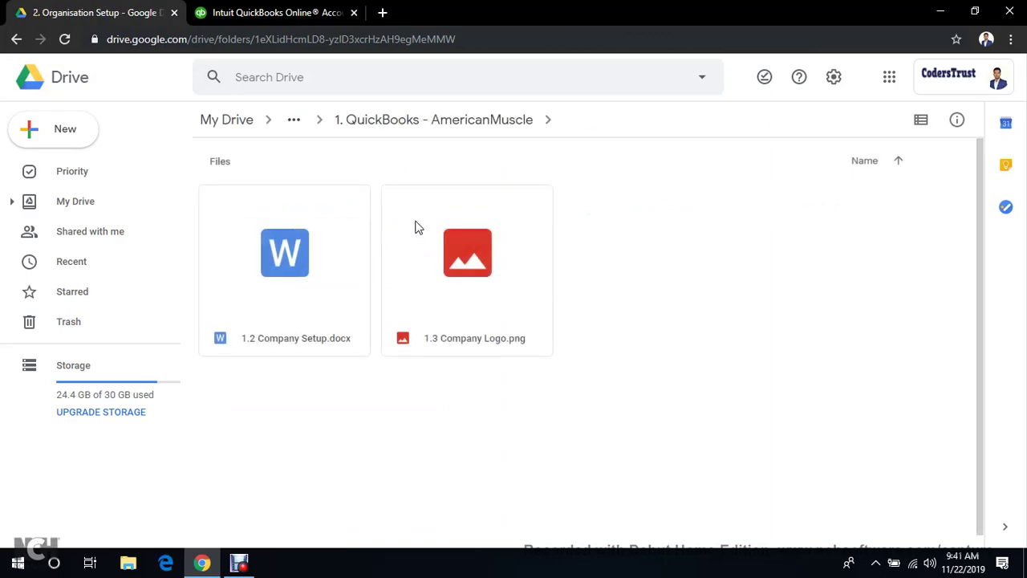
double_click(260, 259)
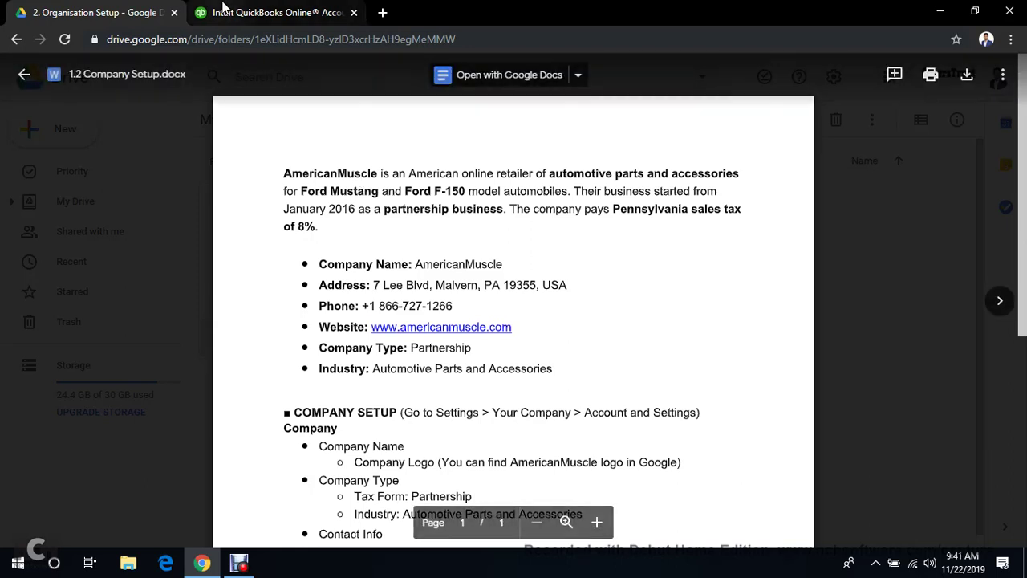
left_click(270, 9)
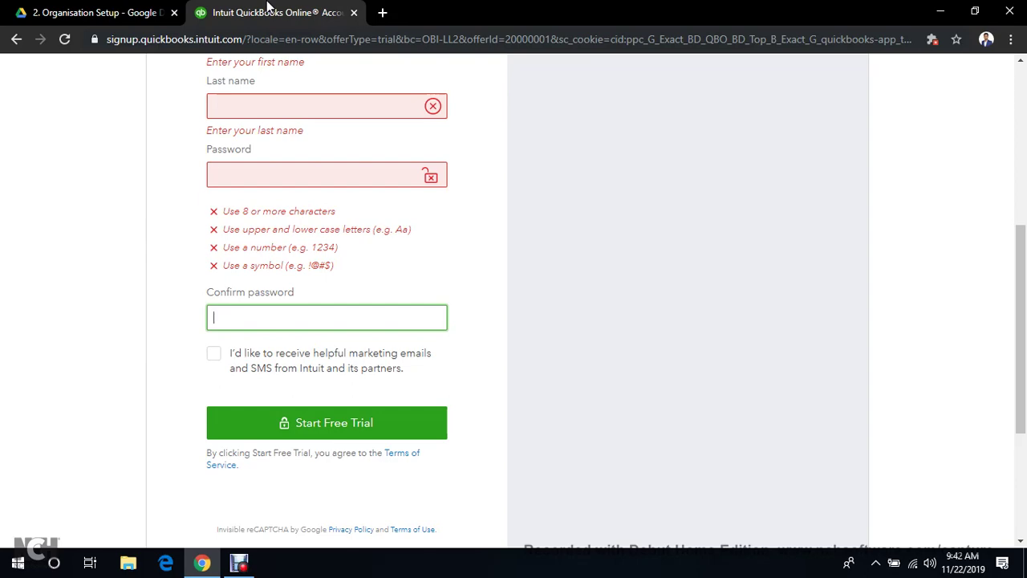
Choose to add a company to an existing account instead of signing up
scroll(372, 131, "up", 5)
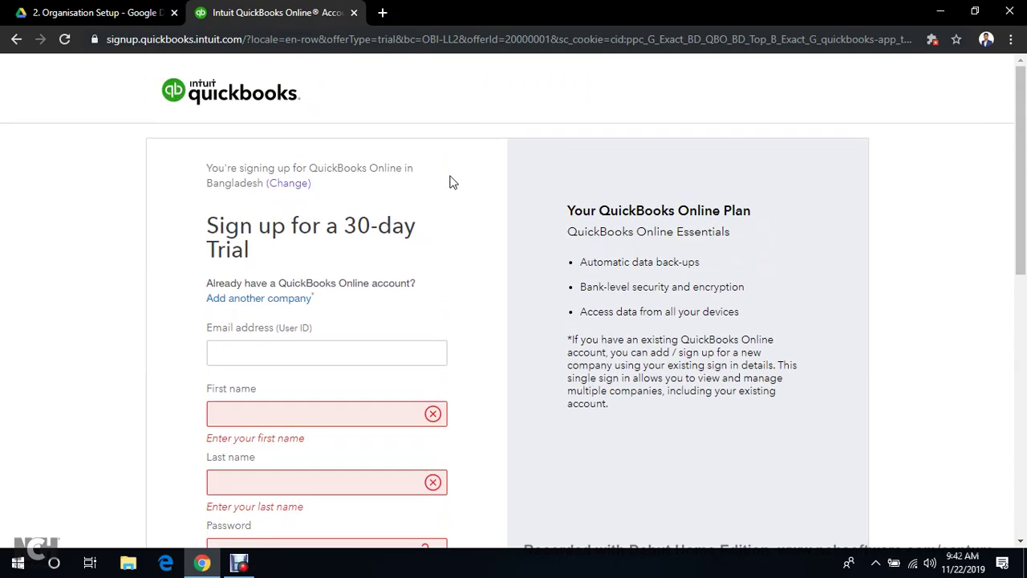
scroll(309, 233, "down", 2)
scroll(310, 256, "up", 1)
scroll(377, 264, "down", 1)
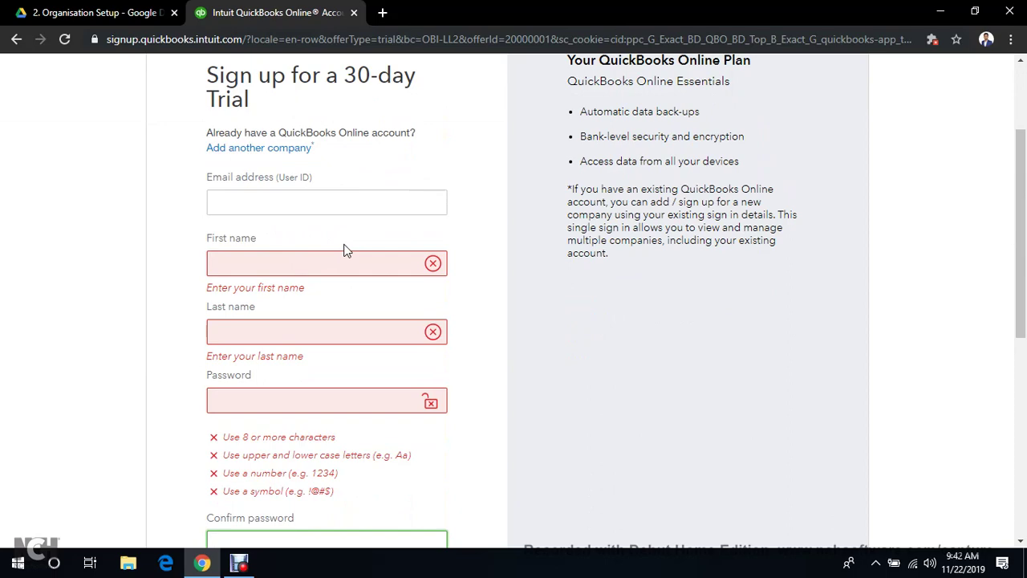
scroll(273, 207, "down", 2)
scroll(256, 213, "up", 3)
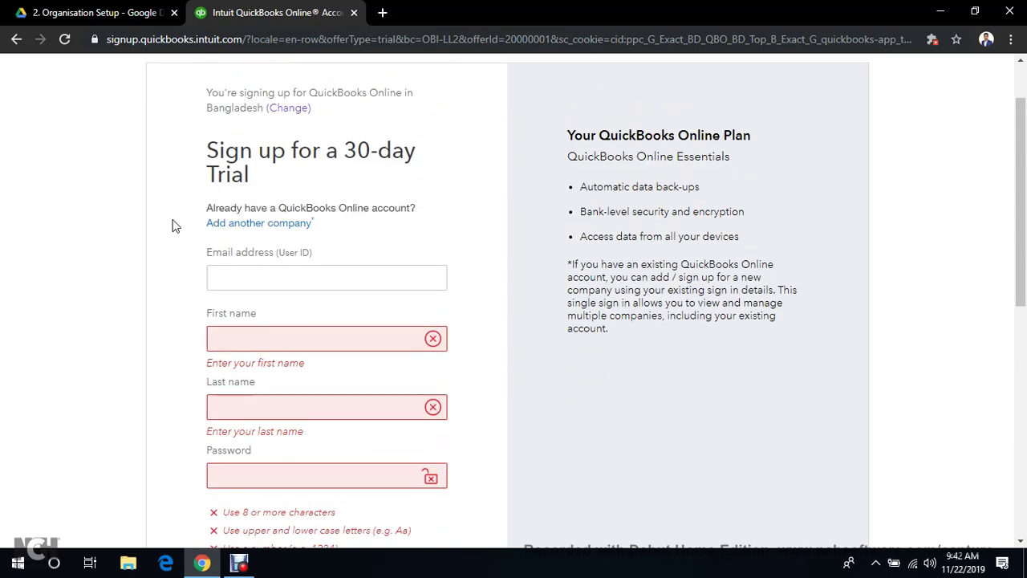
left_click(265, 231)
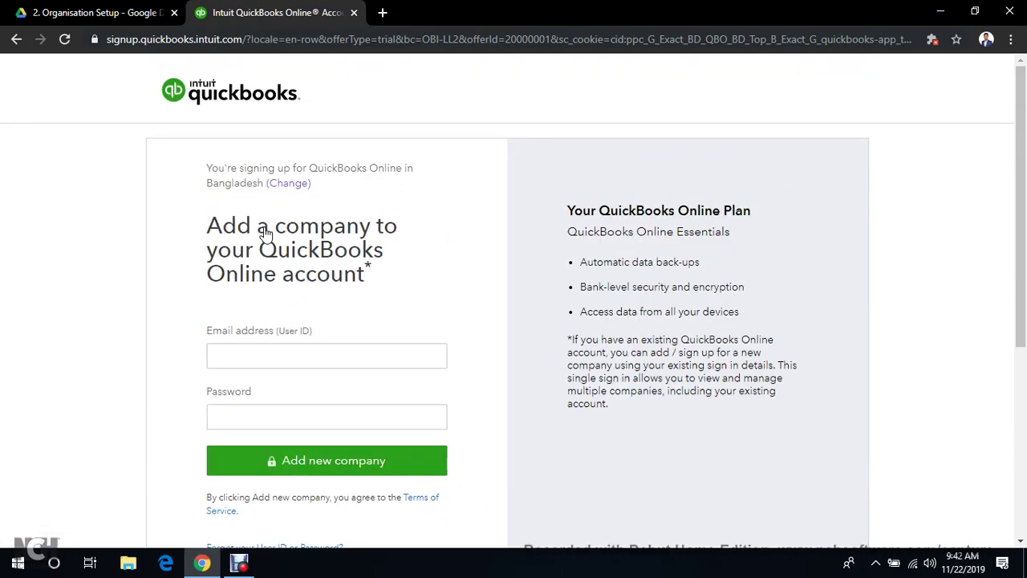
Sign in with the saved account email and the account password to add the new company
scroll(264, 231, "down", 2)
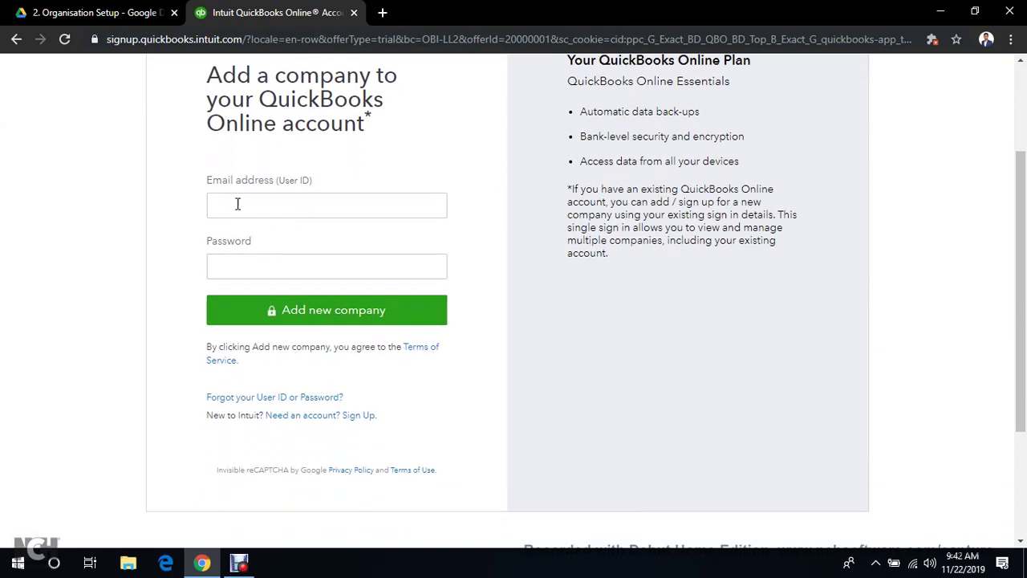
left_click(263, 205)
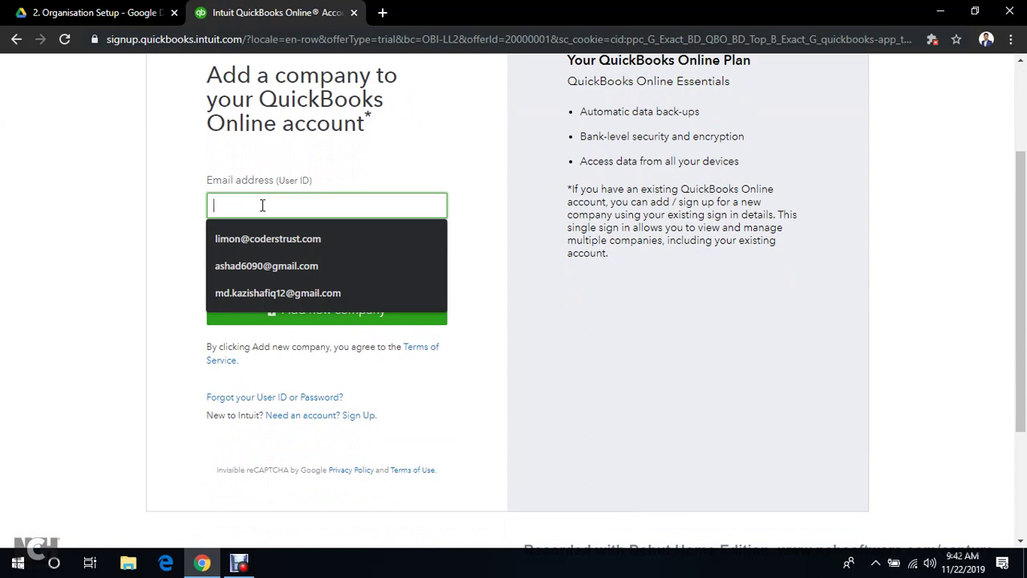
left_click(257, 266)
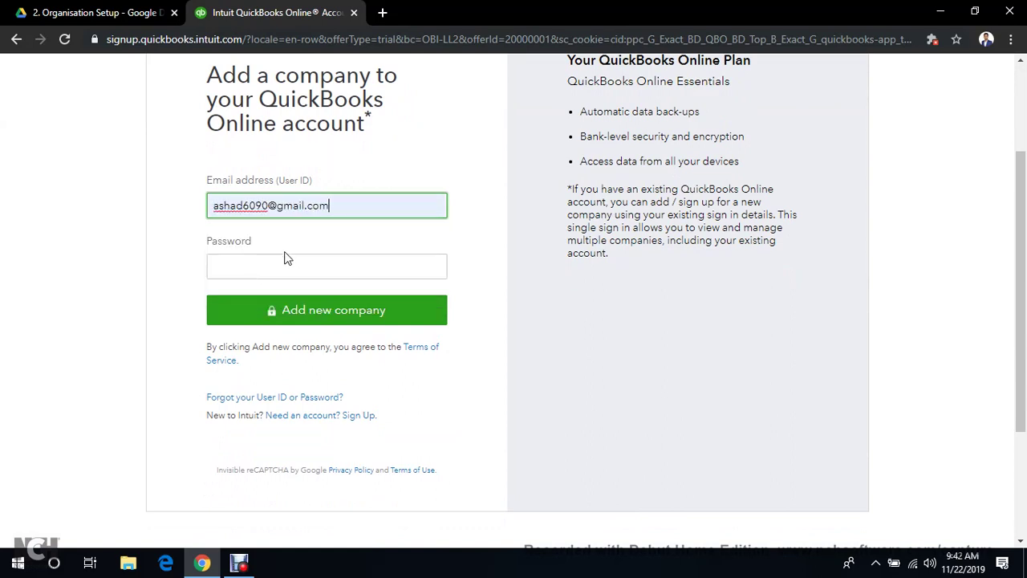
left_click(287, 263)
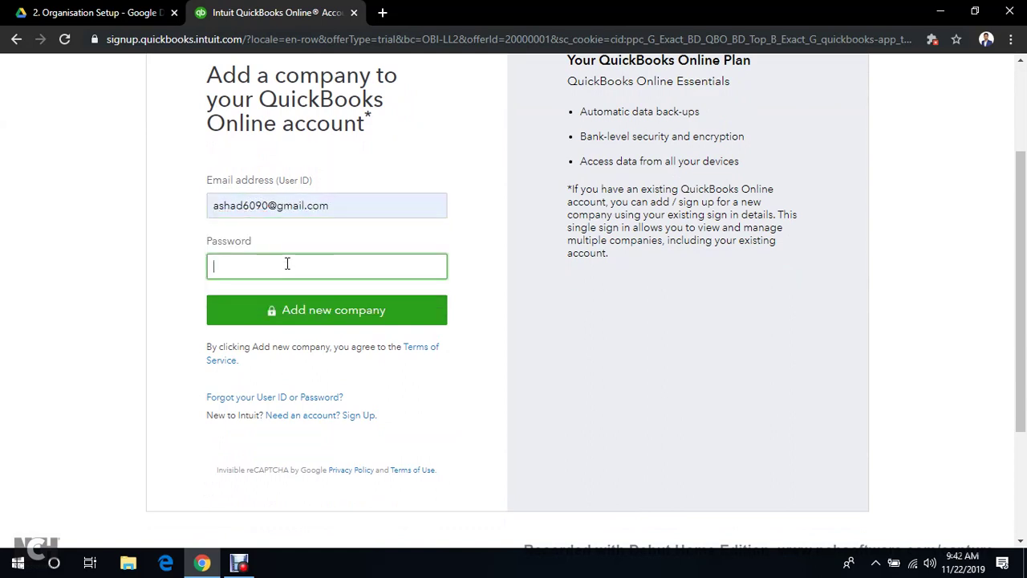
type("•••••••••")
left_click(322, 318)
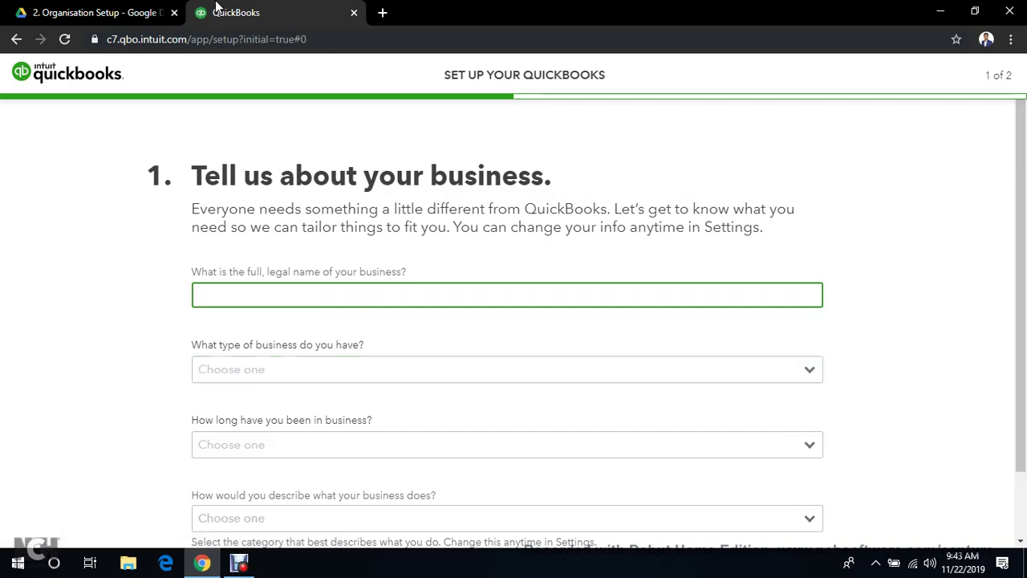
left_click(129, 10)
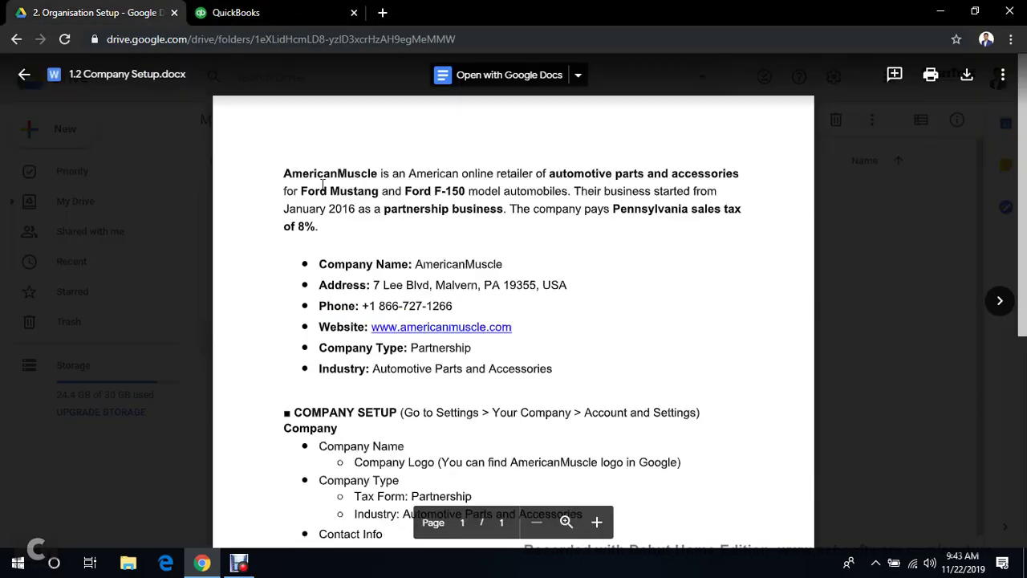
Reopen the 1.2 Company Setup document preview to view AmericanMuscle's details
left_click(24, 75)
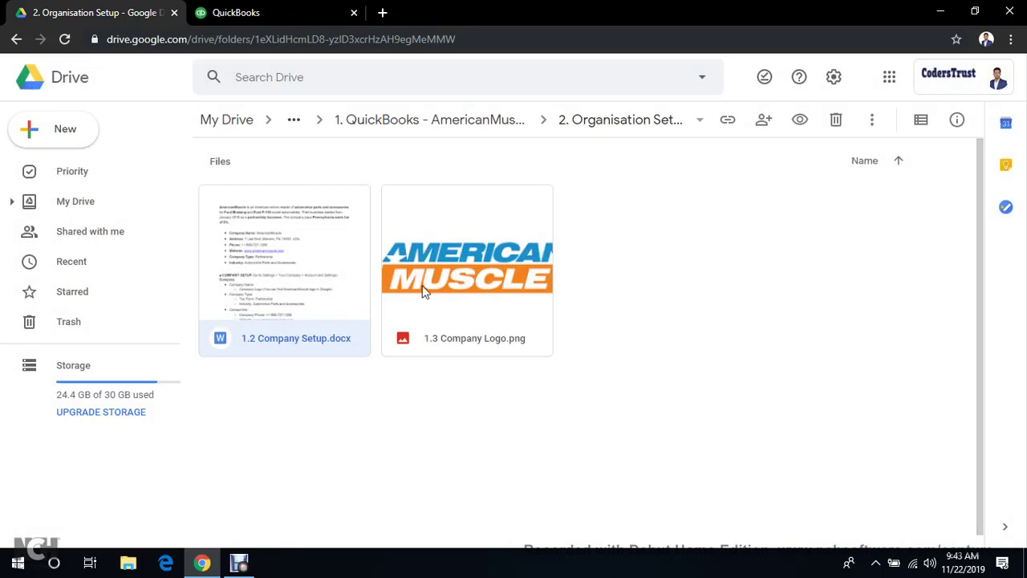
double_click(285, 248)
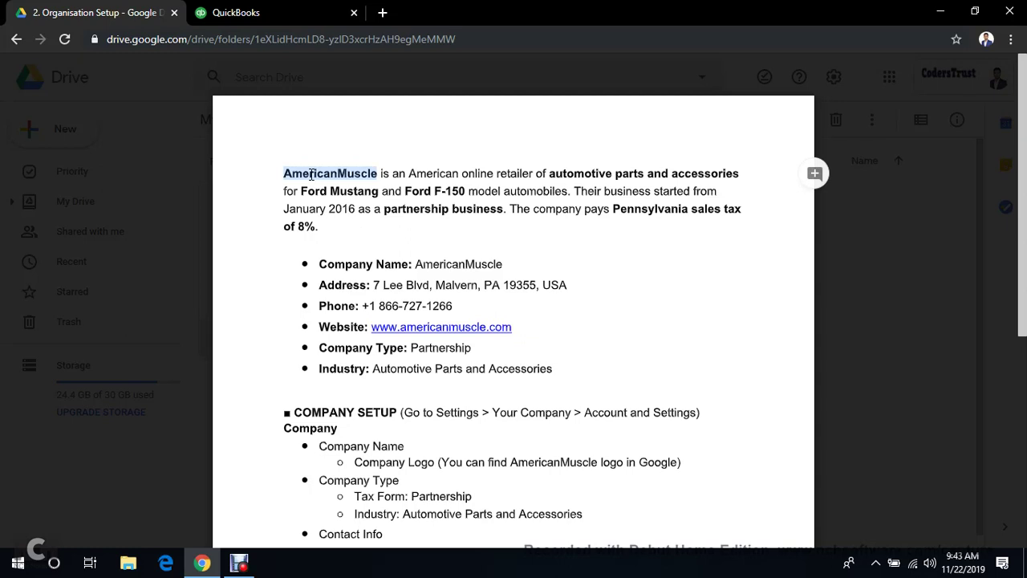
left_click(299, 11)
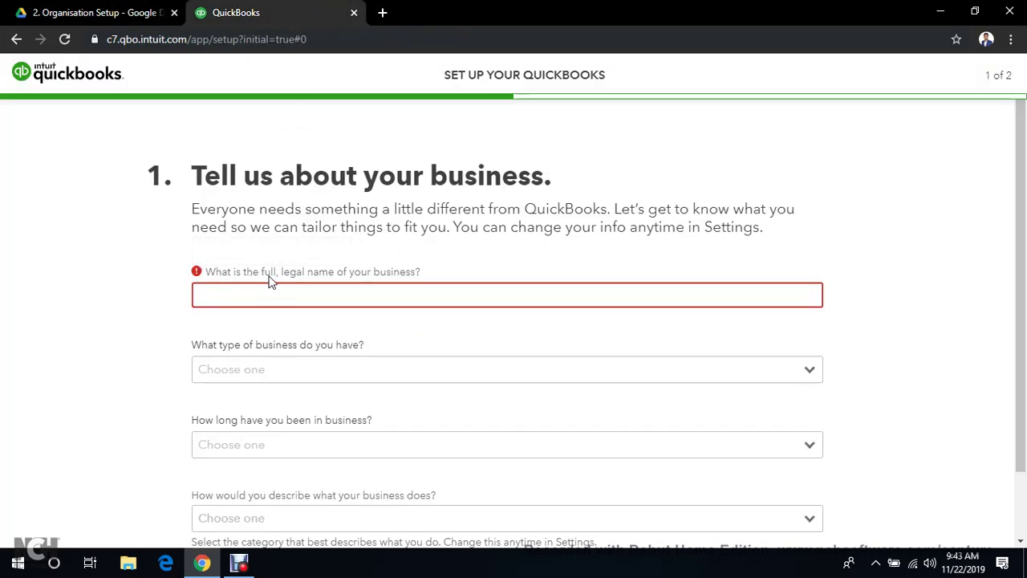
Paste AmericanMuscle as the legal name, choose Partnership and 3-4 years in business
left_click(391, 289)
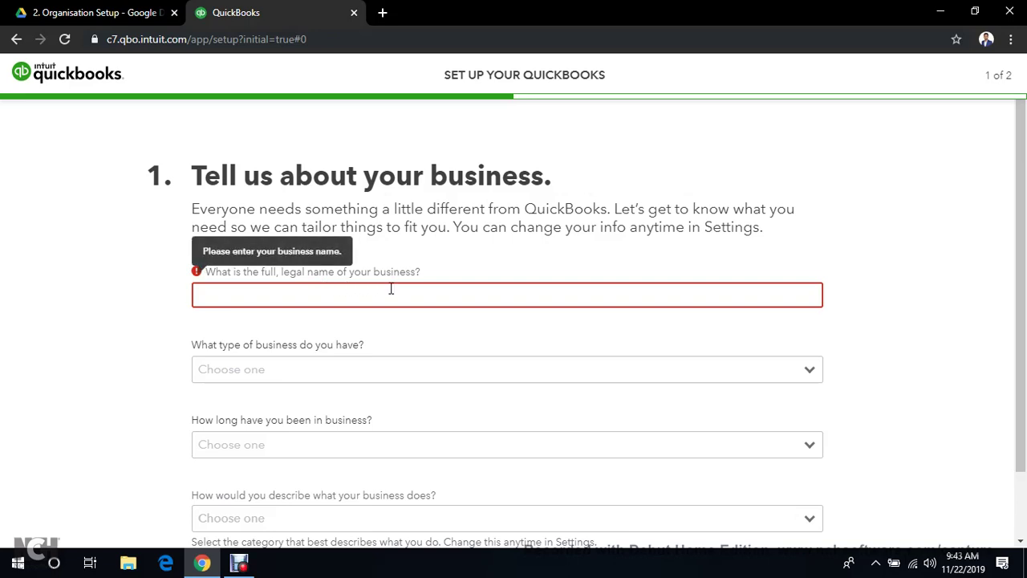
type("AmericanMuscle")
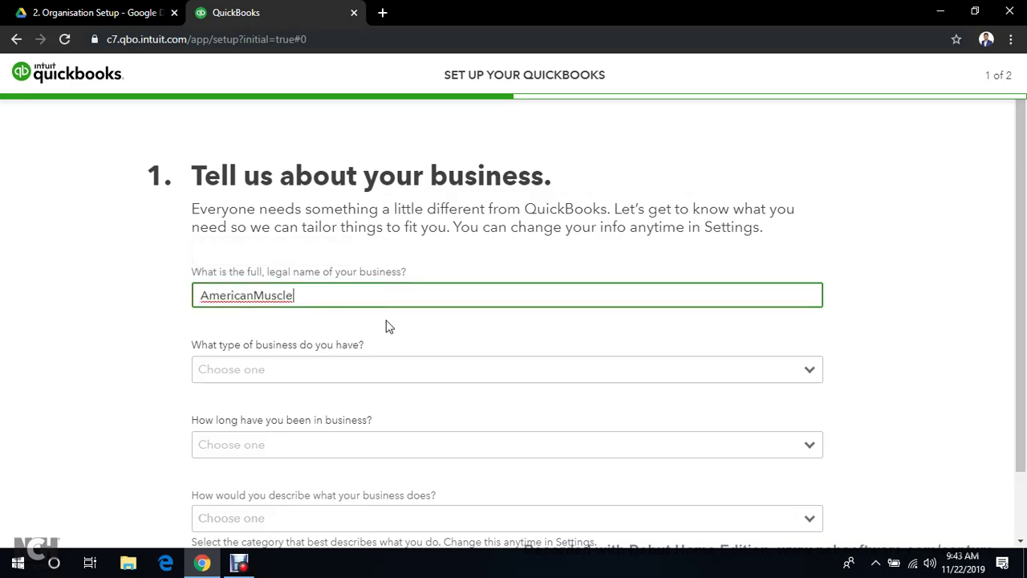
scroll(376, 340, "down", 1)
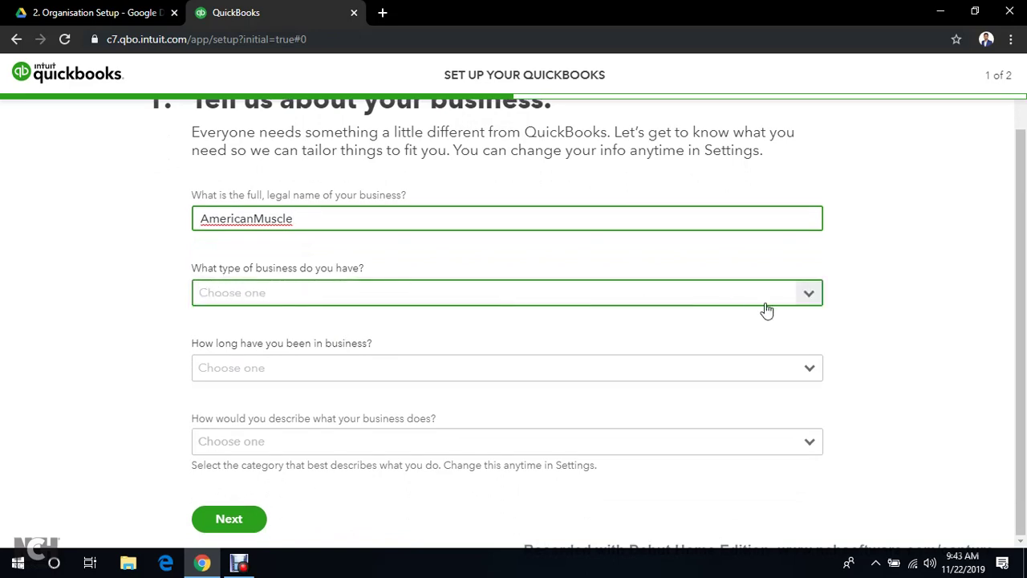
left_click(805, 293)
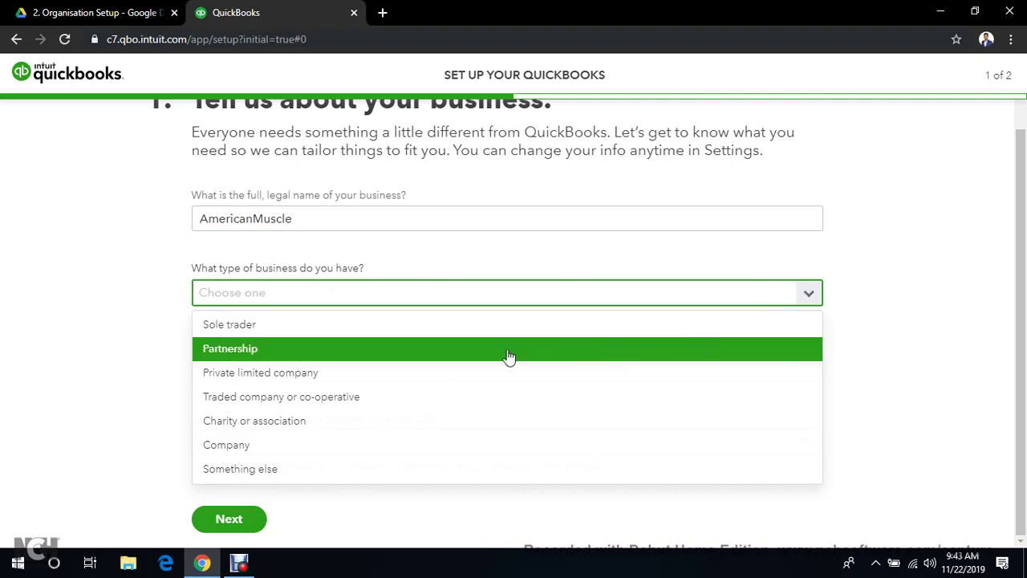
left_click(395, 355)
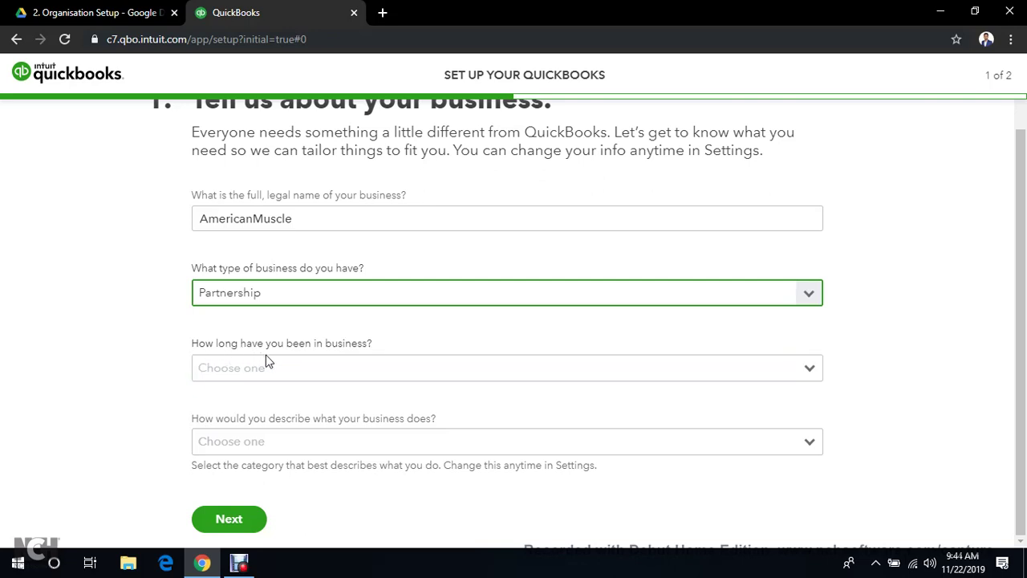
left_click(804, 374)
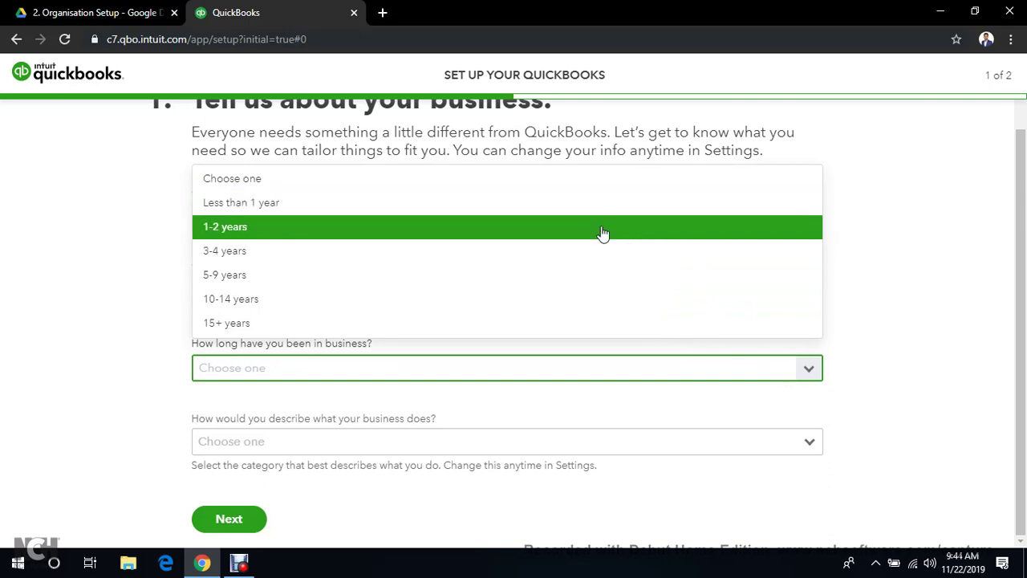
left_click(596, 249)
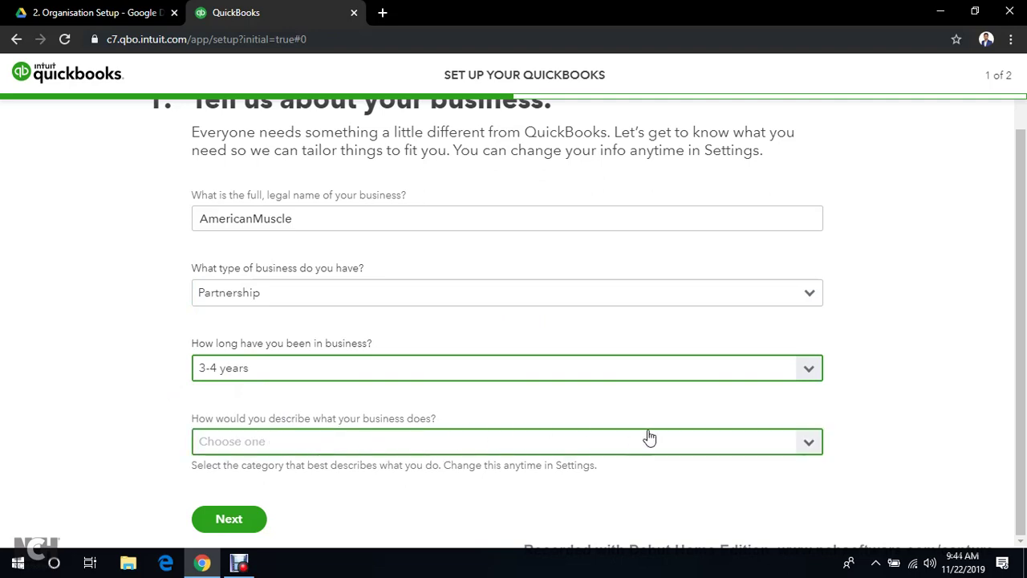
Check the Drive document's company description for the automotive business category
left_click(809, 447)
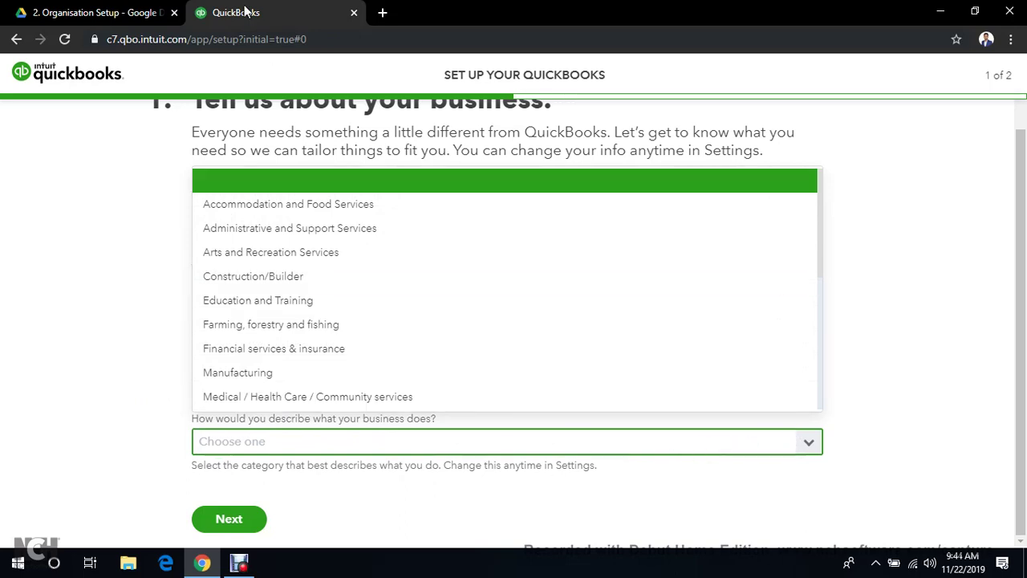
left_click(120, 12)
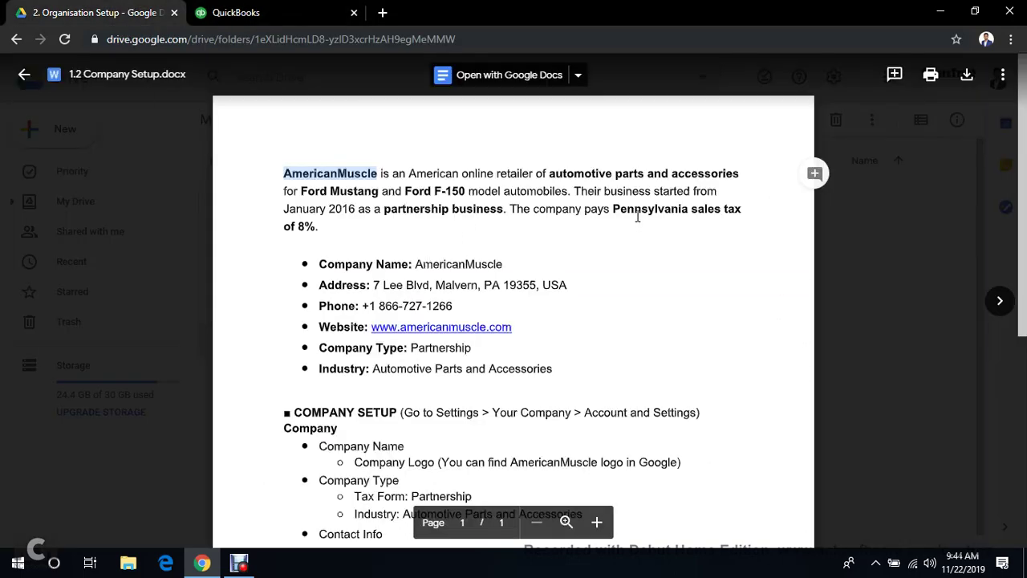
double_click(593, 174)
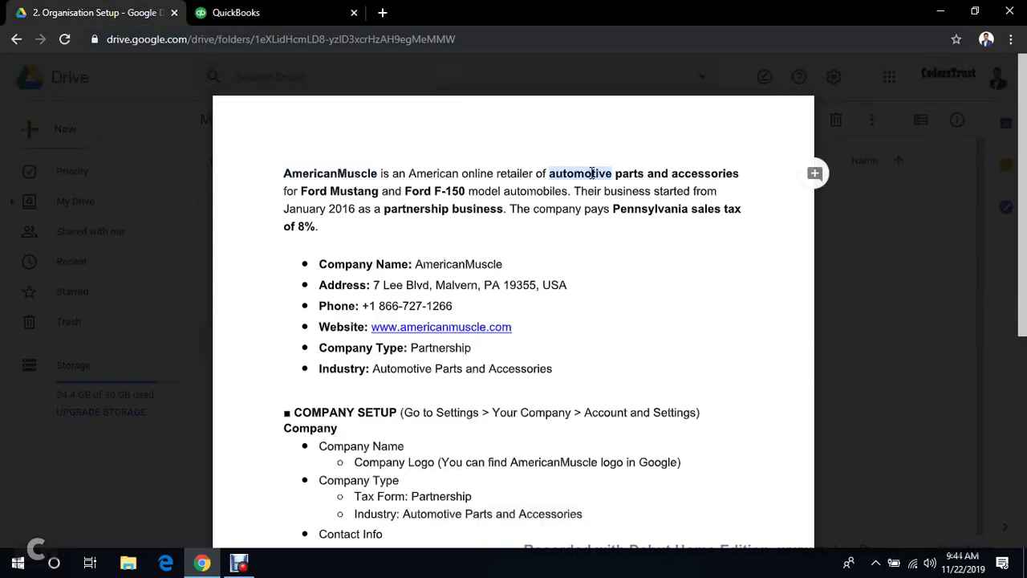
left_click(236, 12)
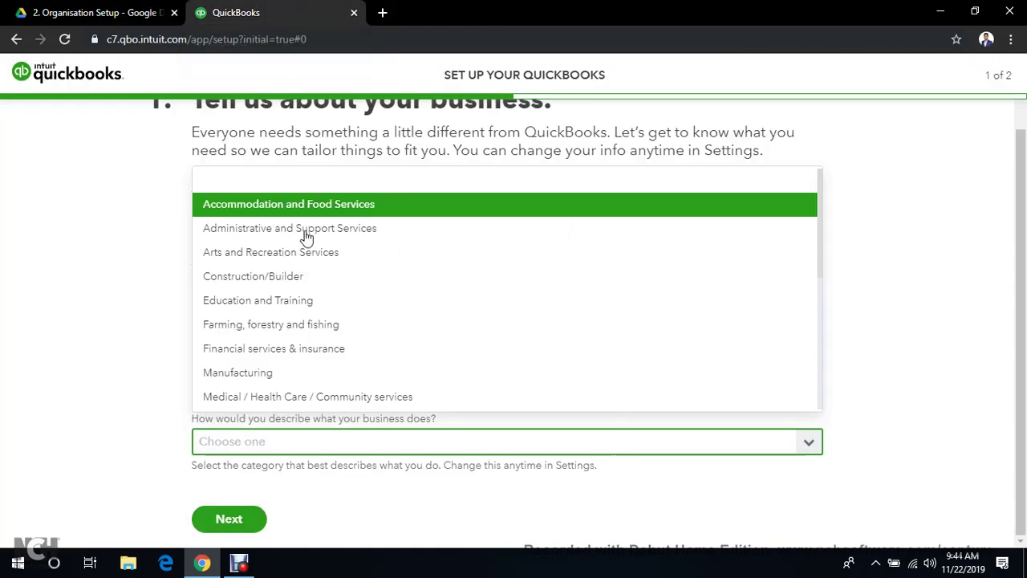
left_click(347, 447)
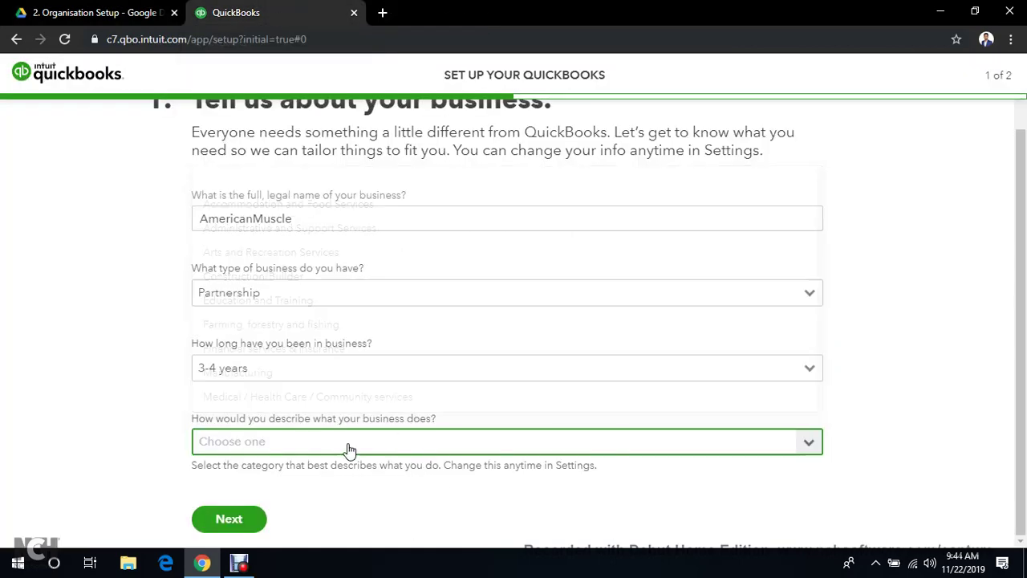
Choose Repair and Maintenance (Automotive & Property) as the business category
left_click(357, 442)
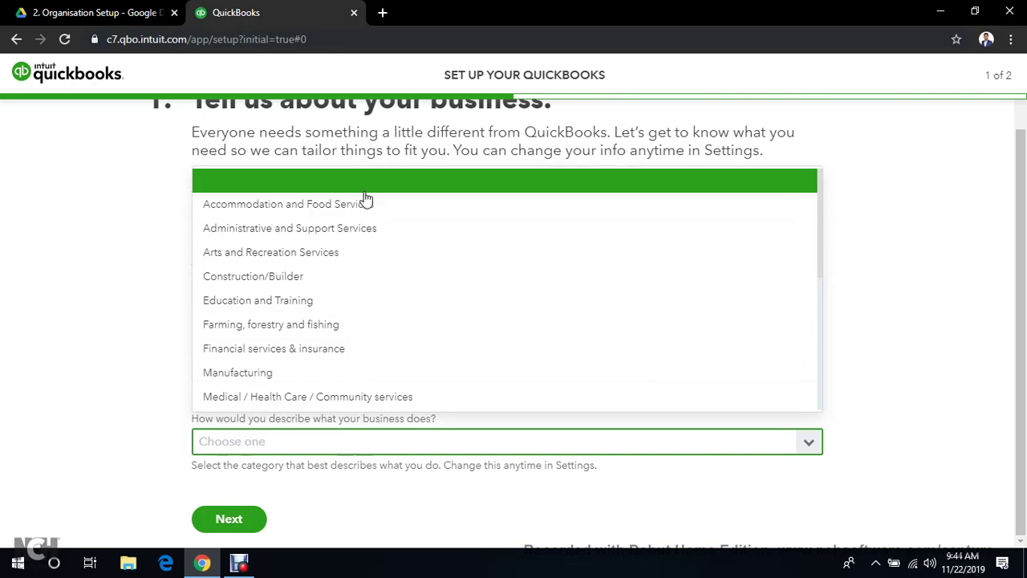
scroll(373, 241, "down", 3)
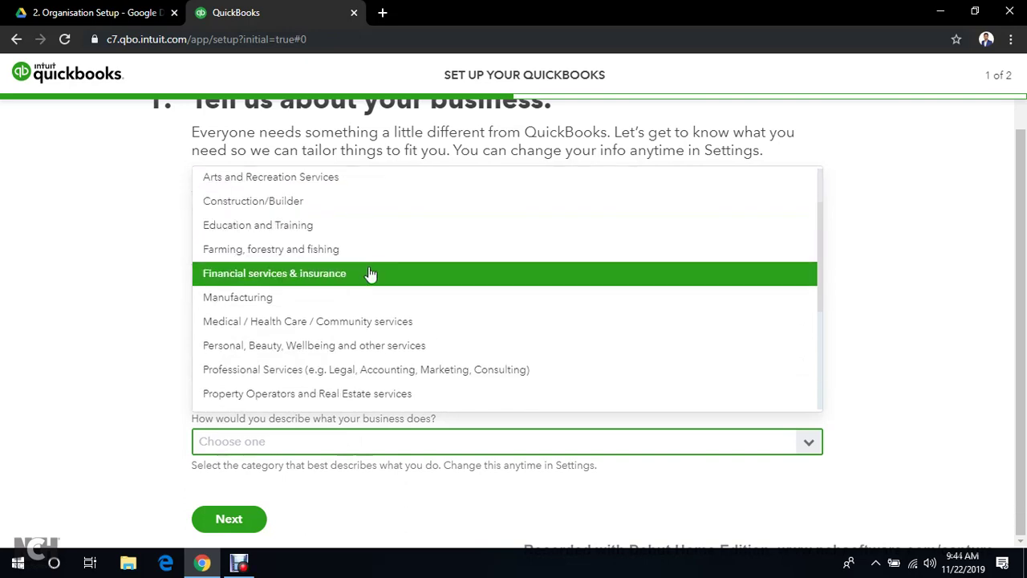
scroll(371, 274, "down", 5)
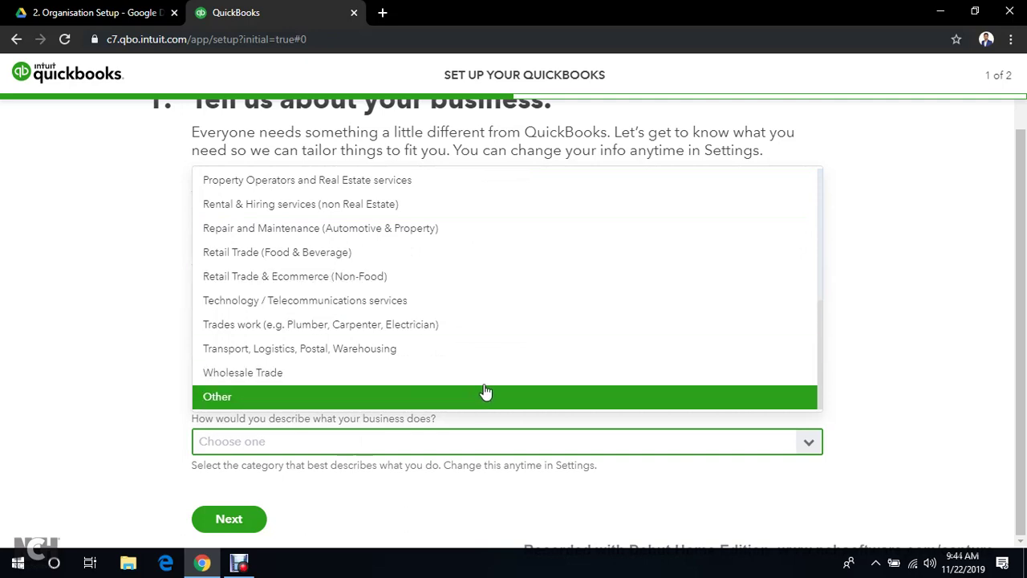
scroll(580, 301, "up", 5)
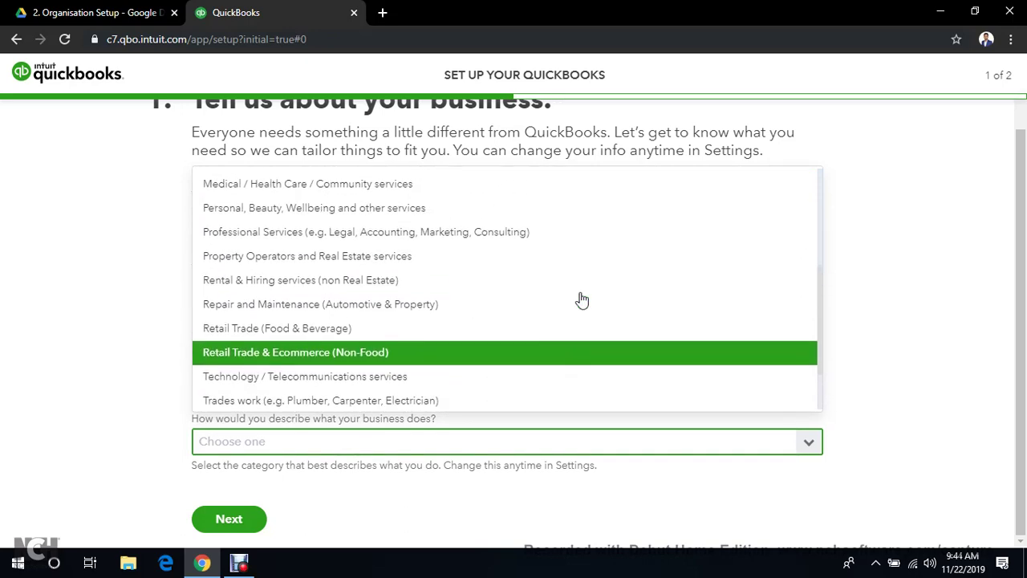
scroll(582, 299, "up", 2)
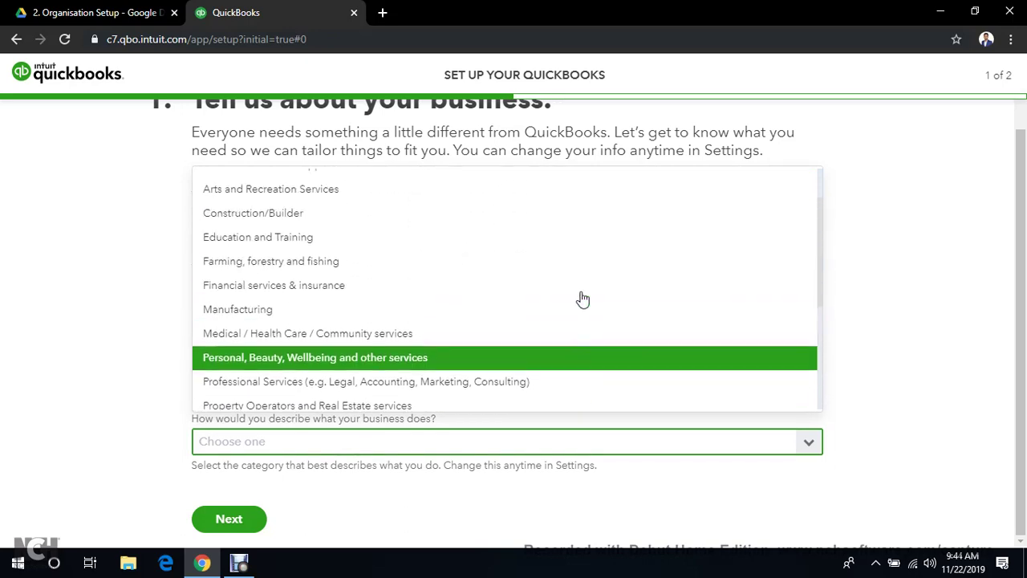
left_click(320, 447)
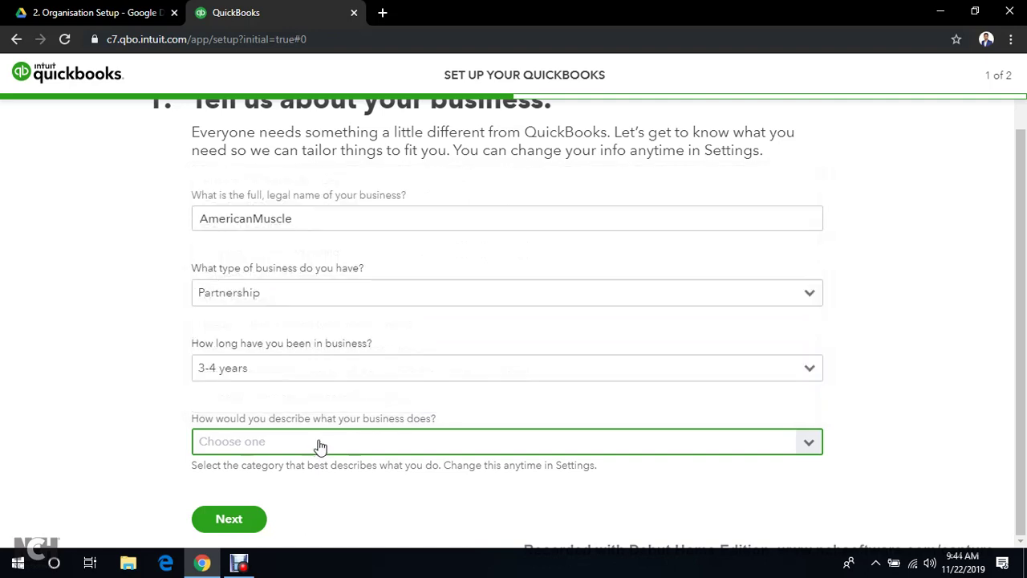
left_click(319, 447)
scroll(377, 275, "up", 1)
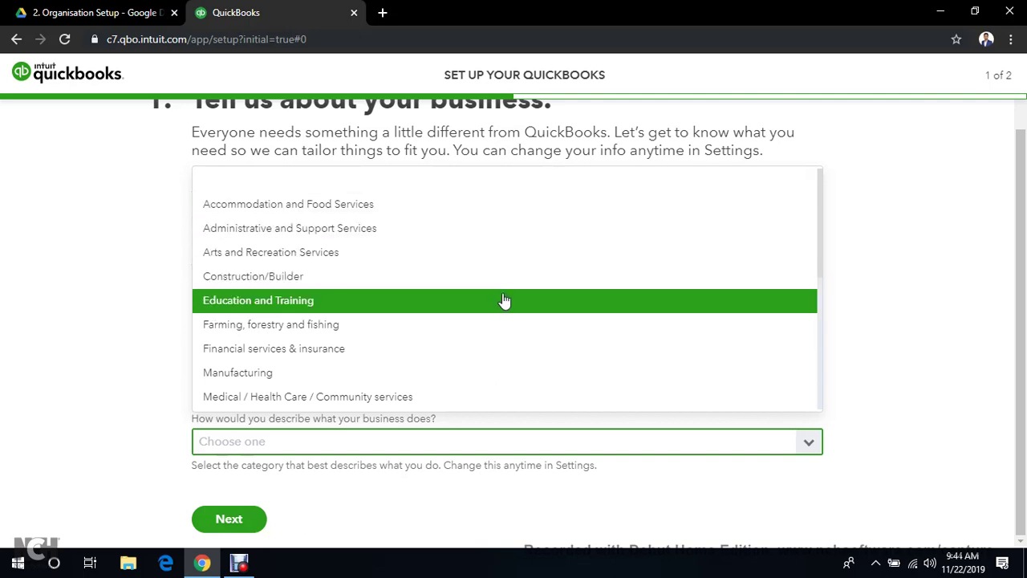
scroll(511, 343, "down", 1)
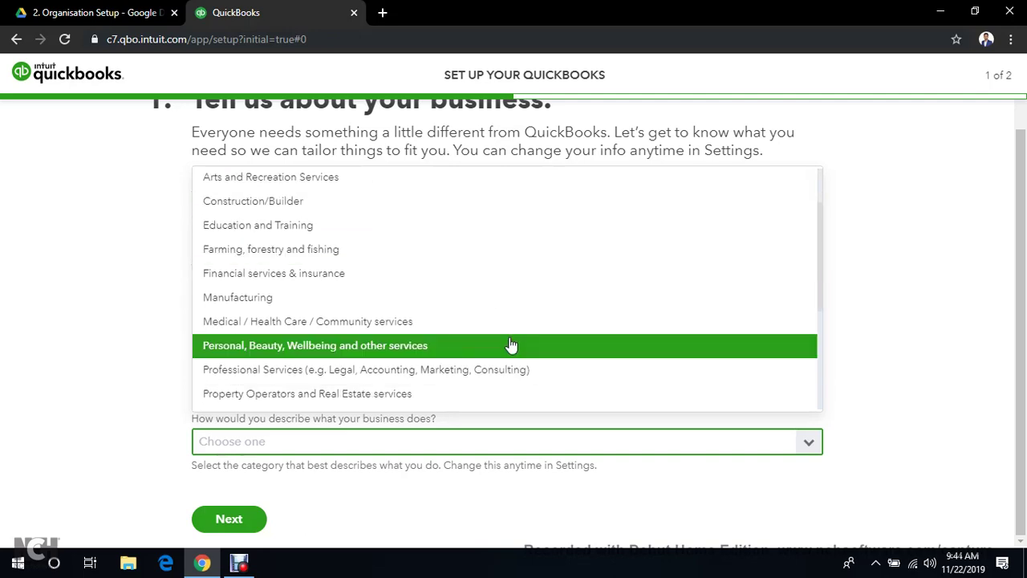
scroll(512, 346, "down", 1)
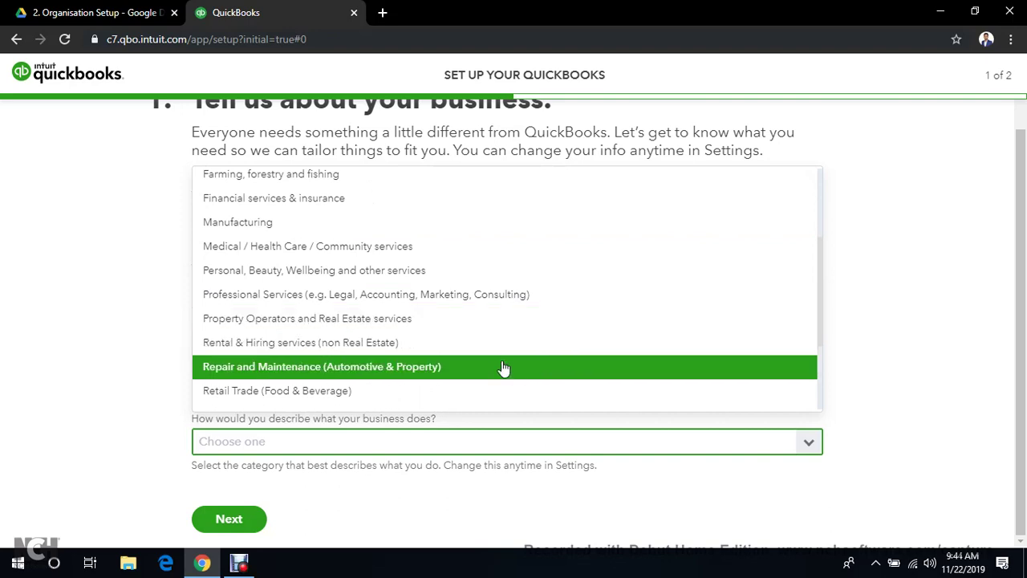
left_click(506, 367)
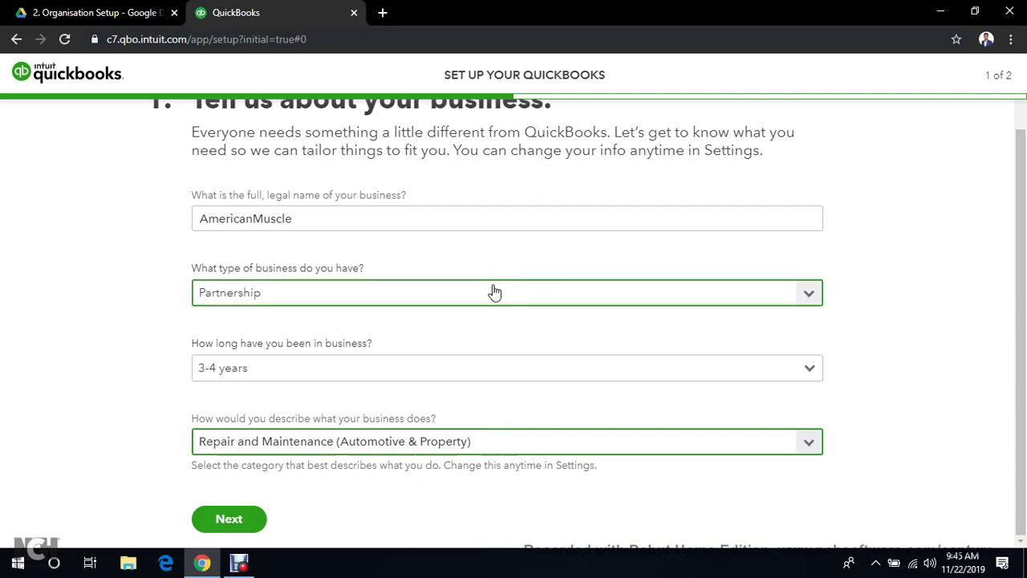
Continue to step 2, select all seven goals from invoices to bills, and finish setup
left_click(233, 520)
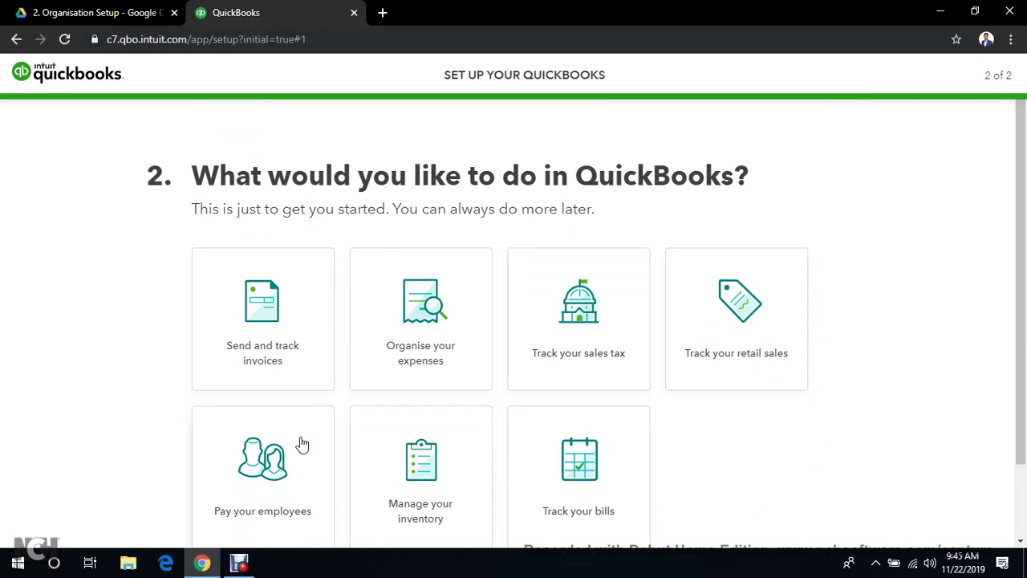
scroll(284, 305, "down", 2)
left_click(262, 219)
left_click(393, 231)
left_click(578, 228)
left_click(695, 228)
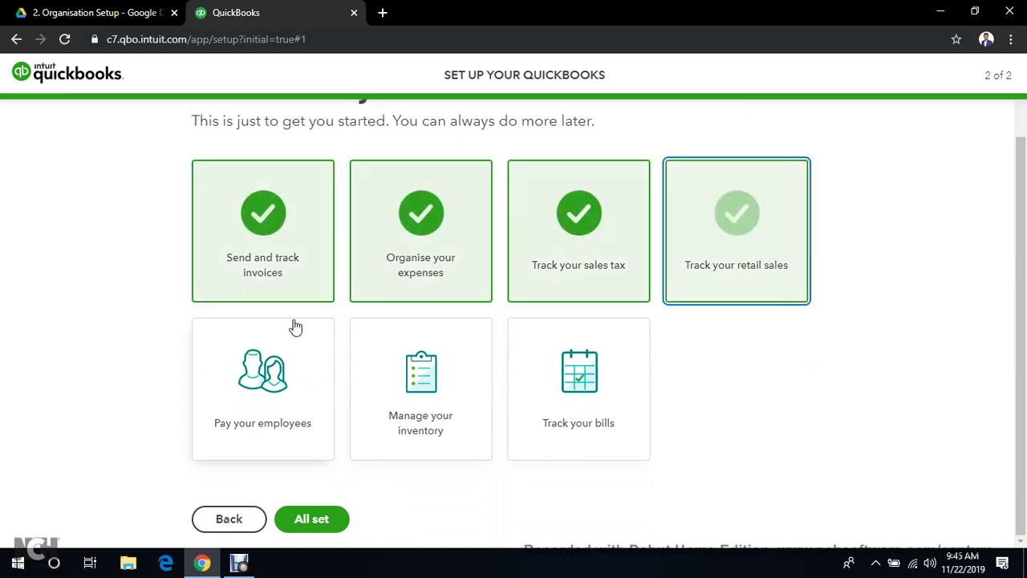
left_click(265, 373)
left_click(385, 373)
left_click(574, 377)
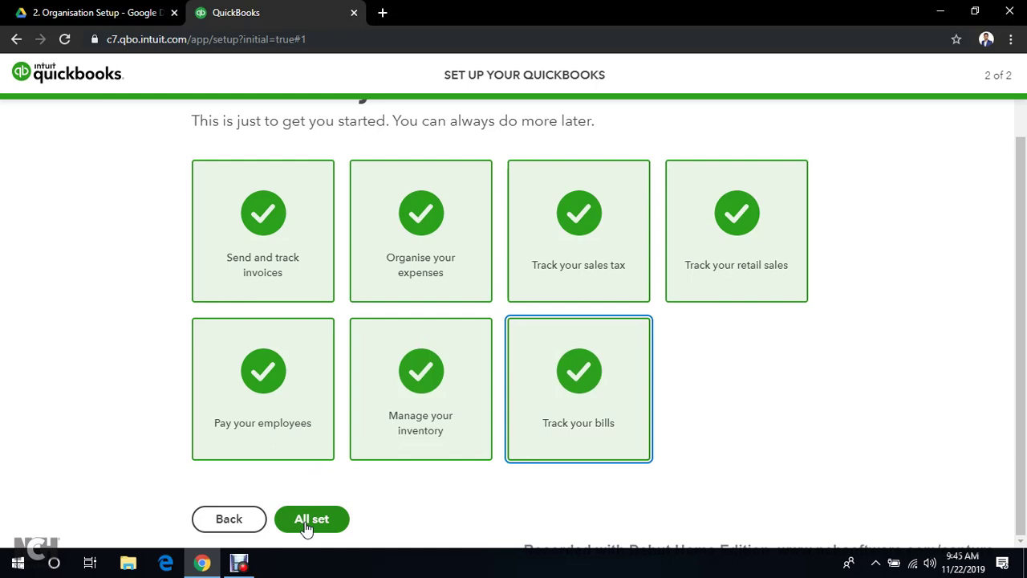
left_click(309, 520)
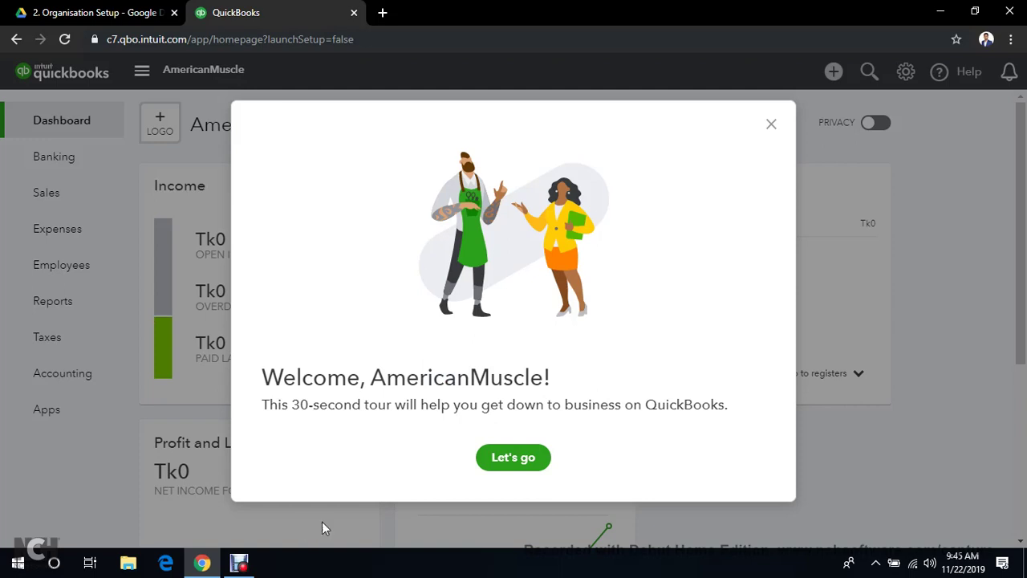
Go through the Let's go, Get help and Get set up tour callouts
left_click(513, 459)
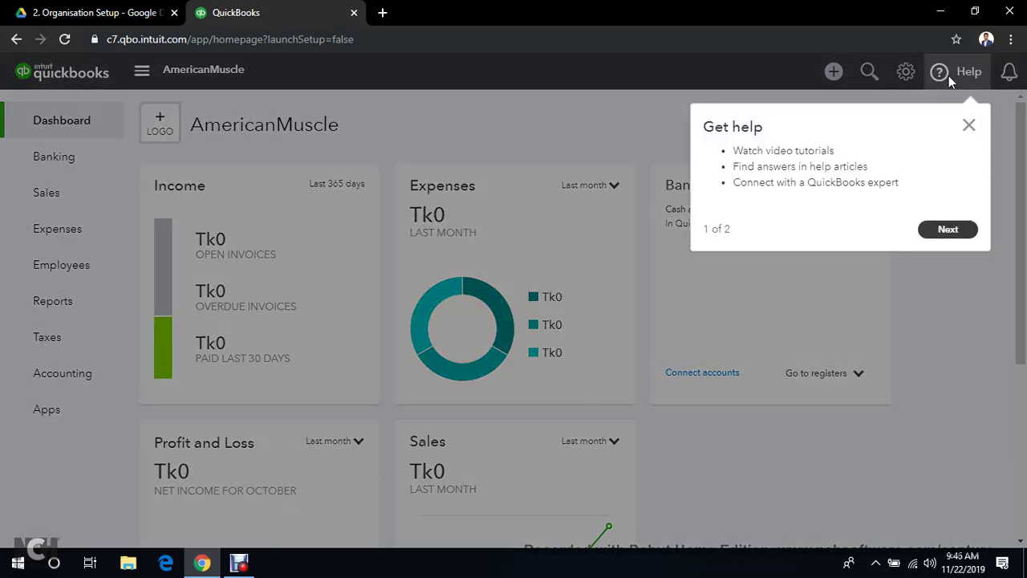
left_click(948, 231)
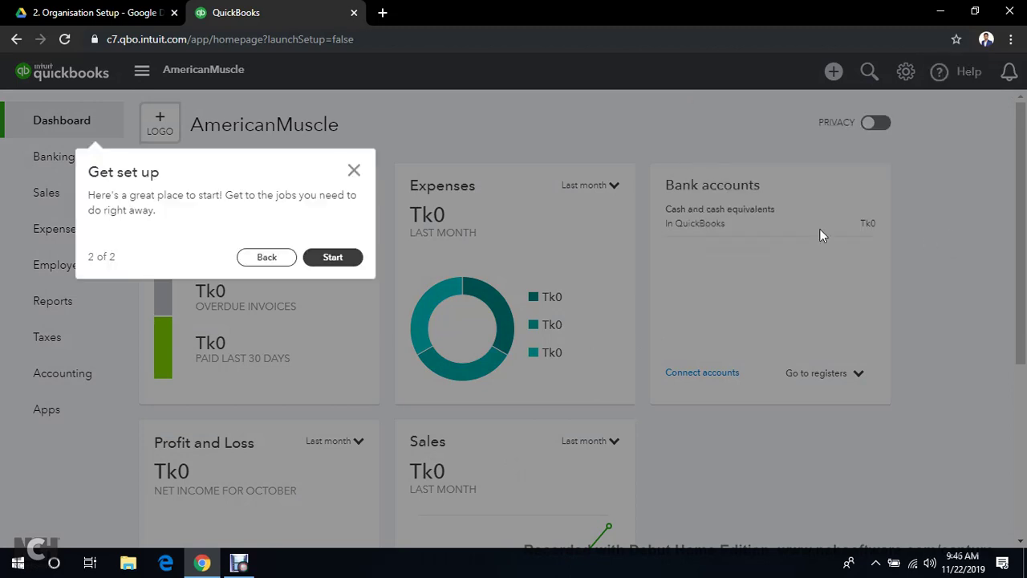
left_click(333, 257)
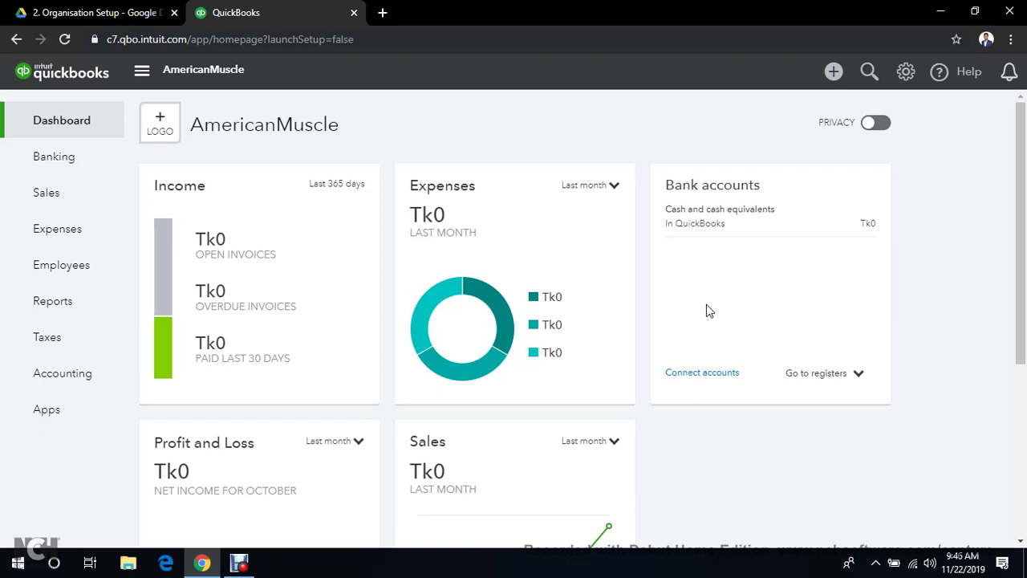
scroll(433, 251, "down", 4)
scroll(454, 255, "up", 4)
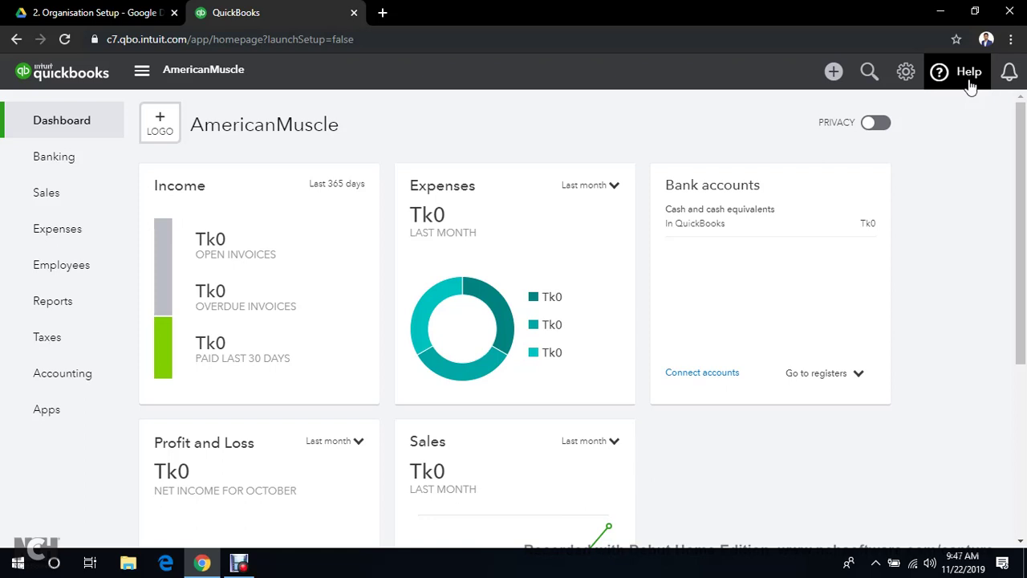
left_click(907, 73)
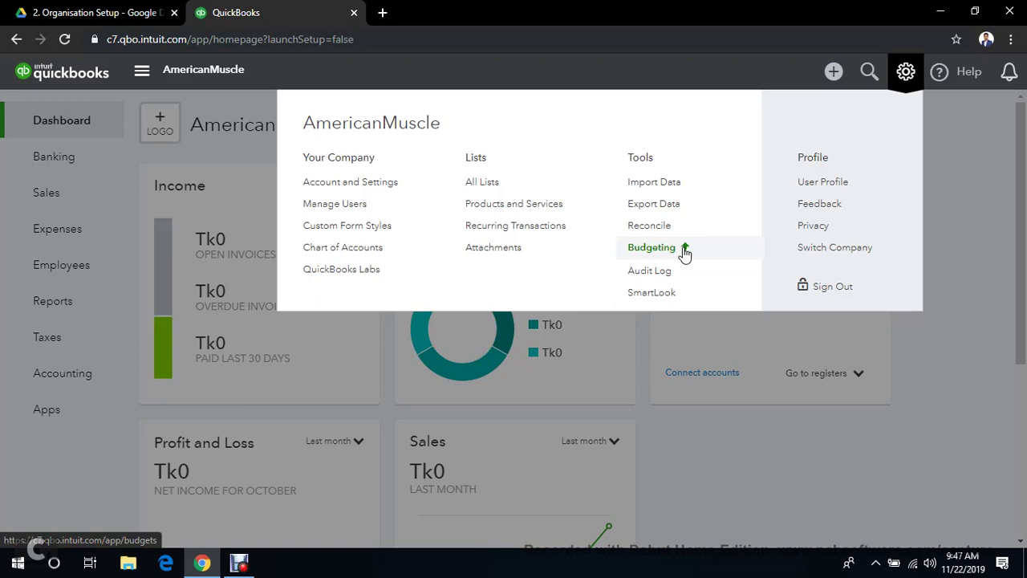
left_click(900, 91)
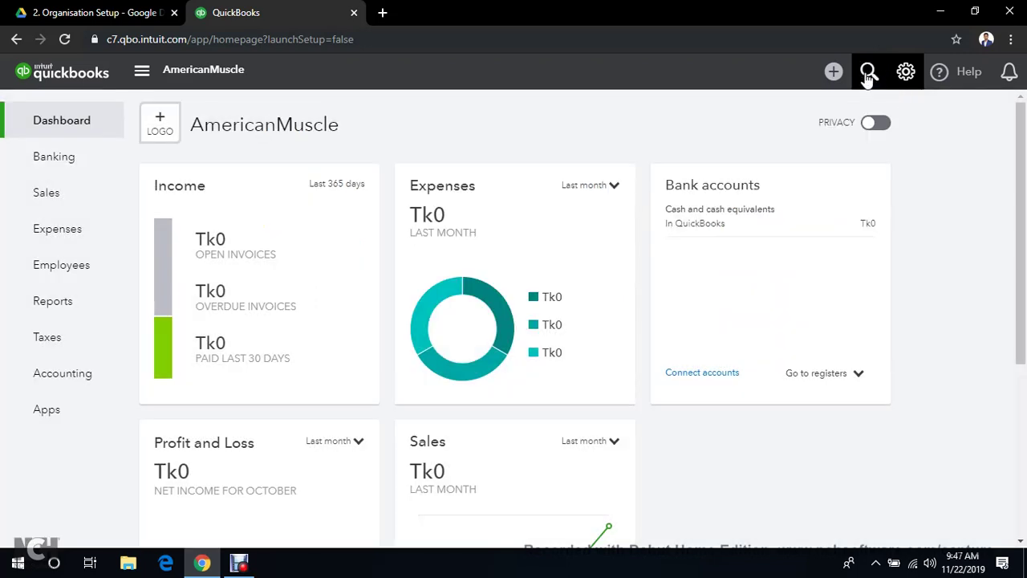
left_click(869, 74)
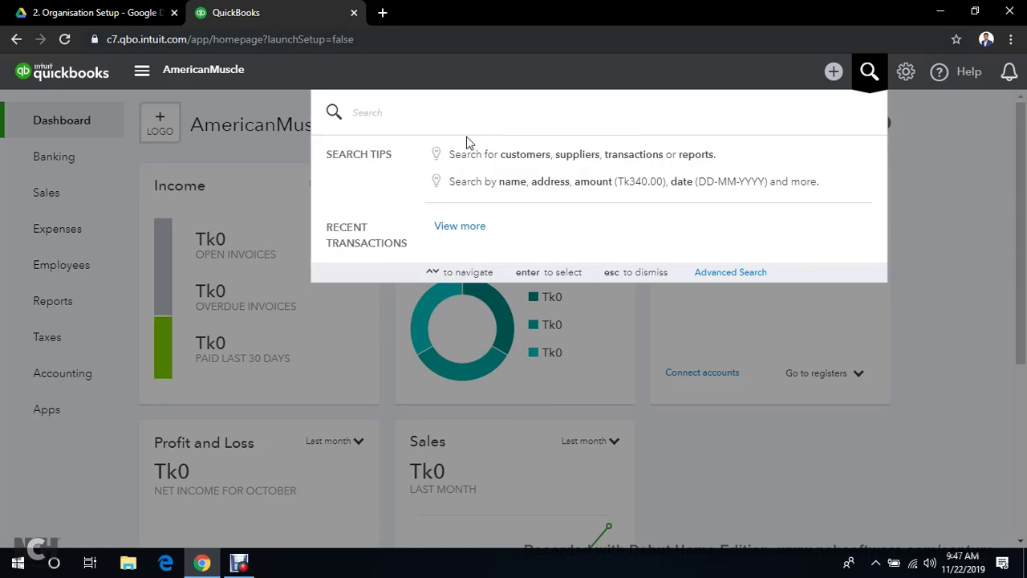
left_click(869, 73)
left_click(834, 73)
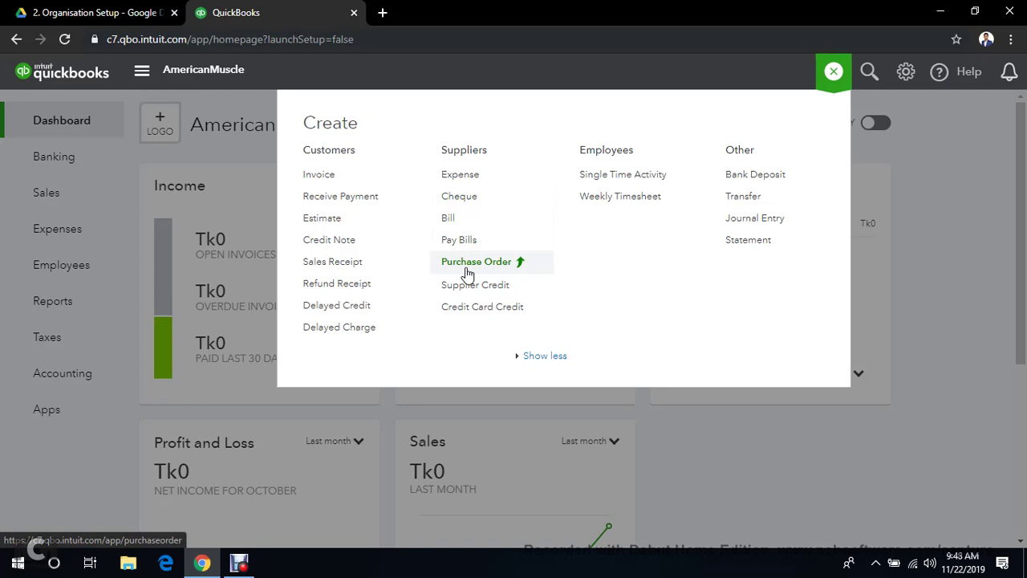
left_click(835, 73)
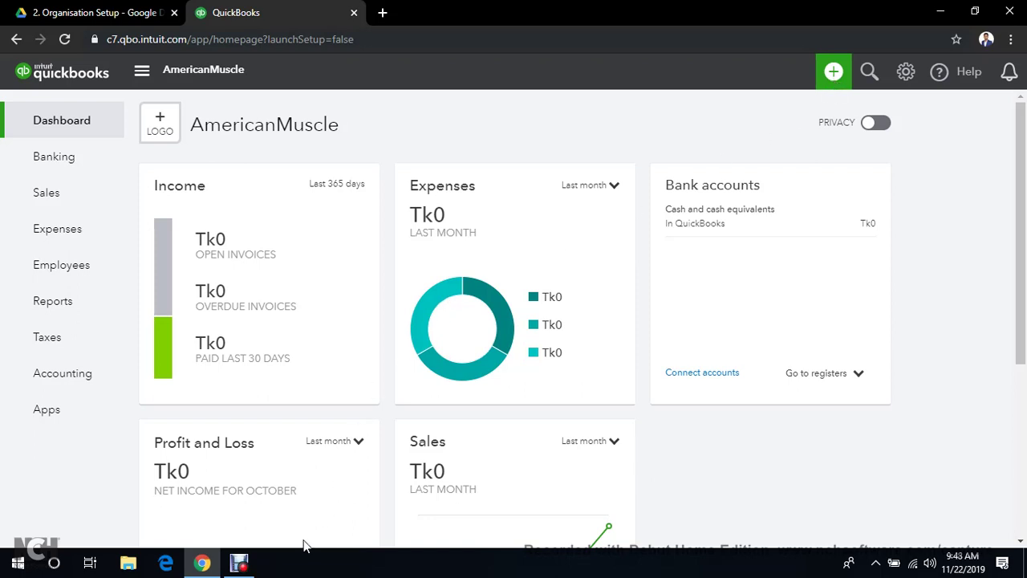
left_click(239, 563)
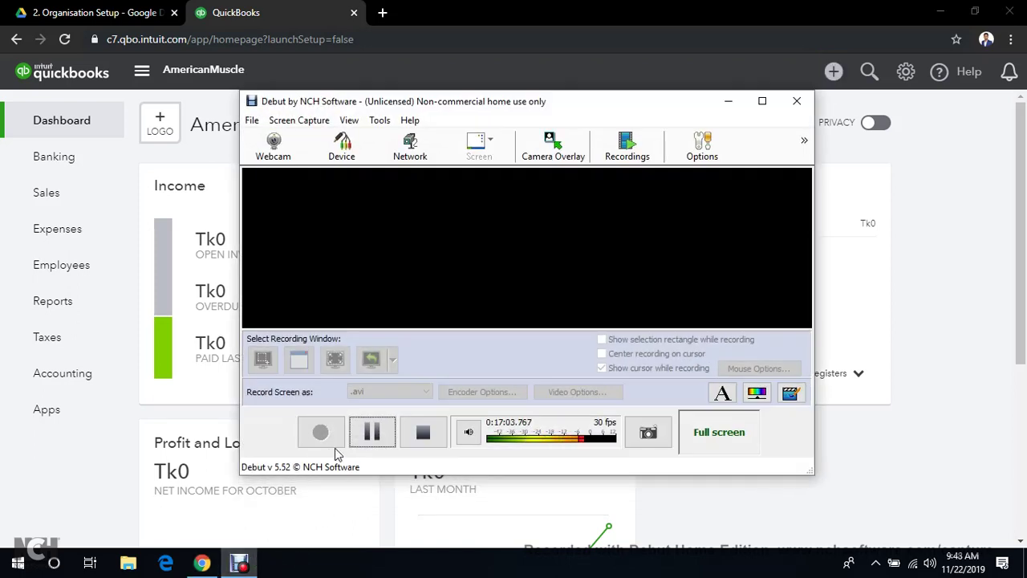
left_click(368, 444)
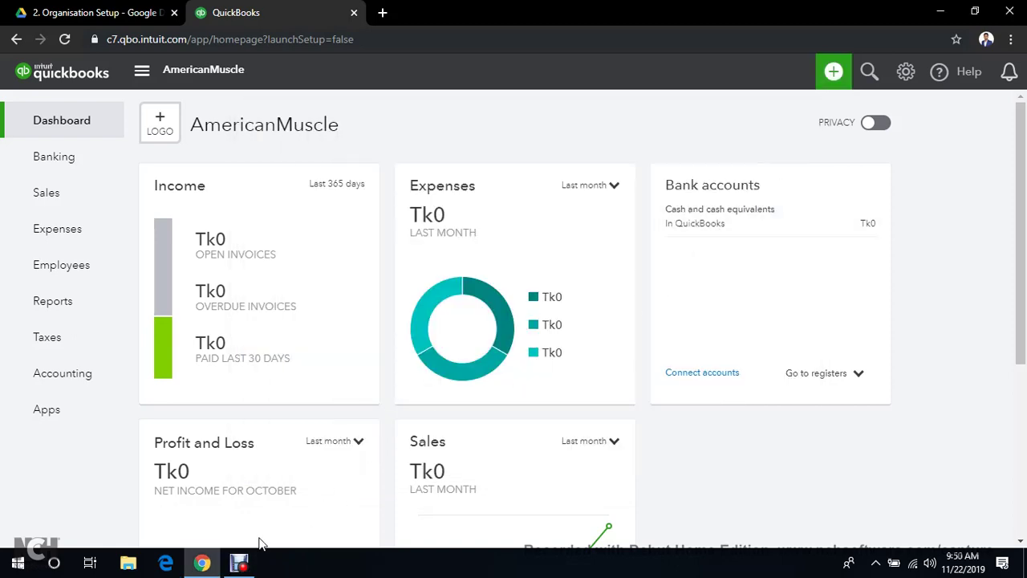
left_click(239, 562)
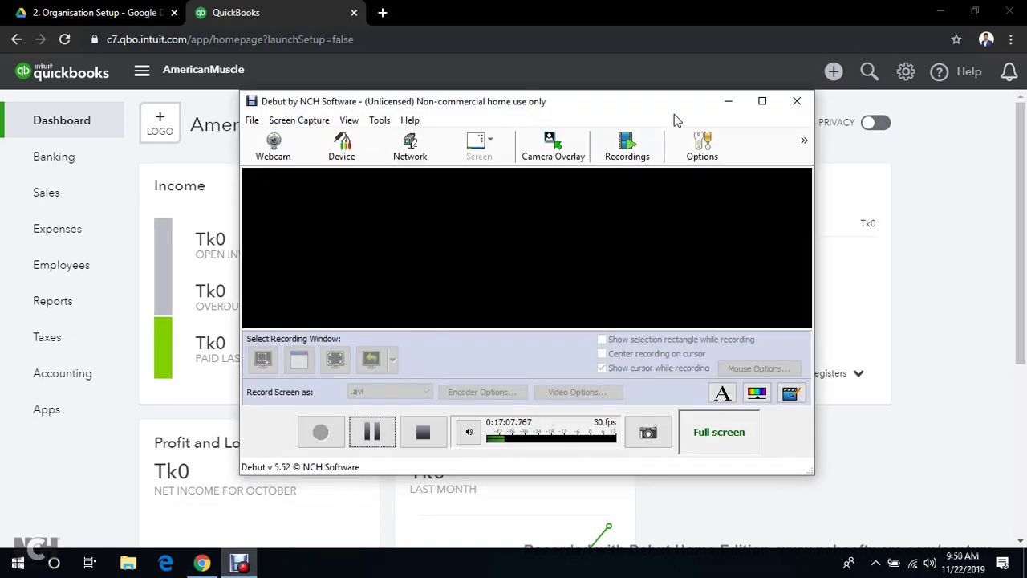
left_click(727, 101)
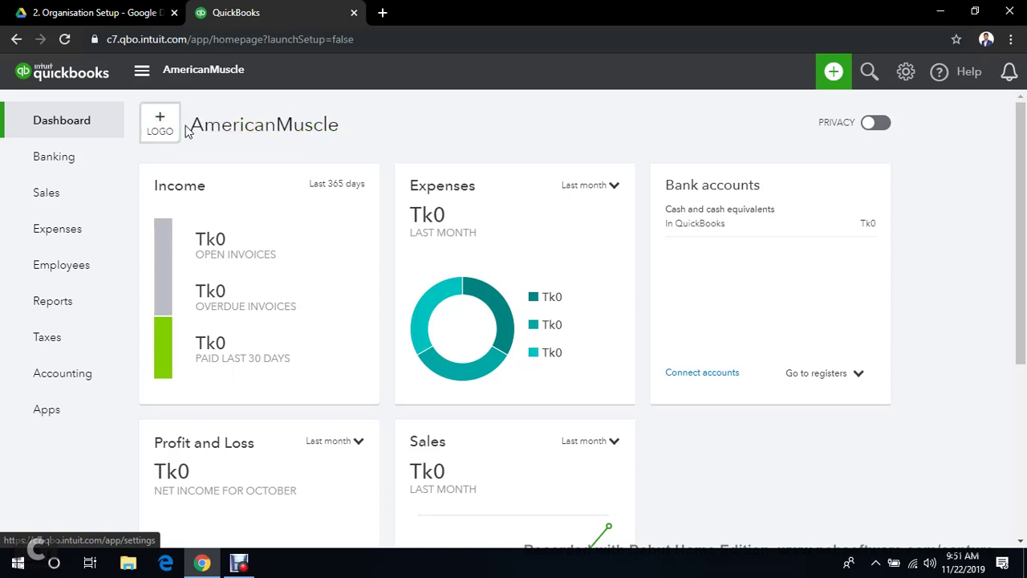
Set the Expenses card period to This year
mouse_move(127, 205)
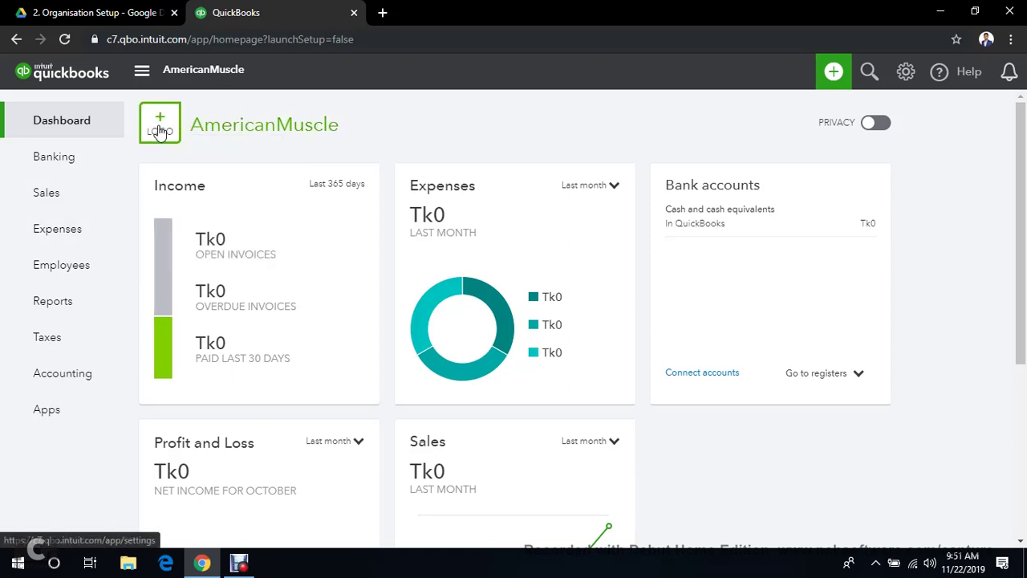
scroll(403, 254, "down", 3)
scroll(415, 262, "up", 2)
scroll(429, 261, "up", 1)
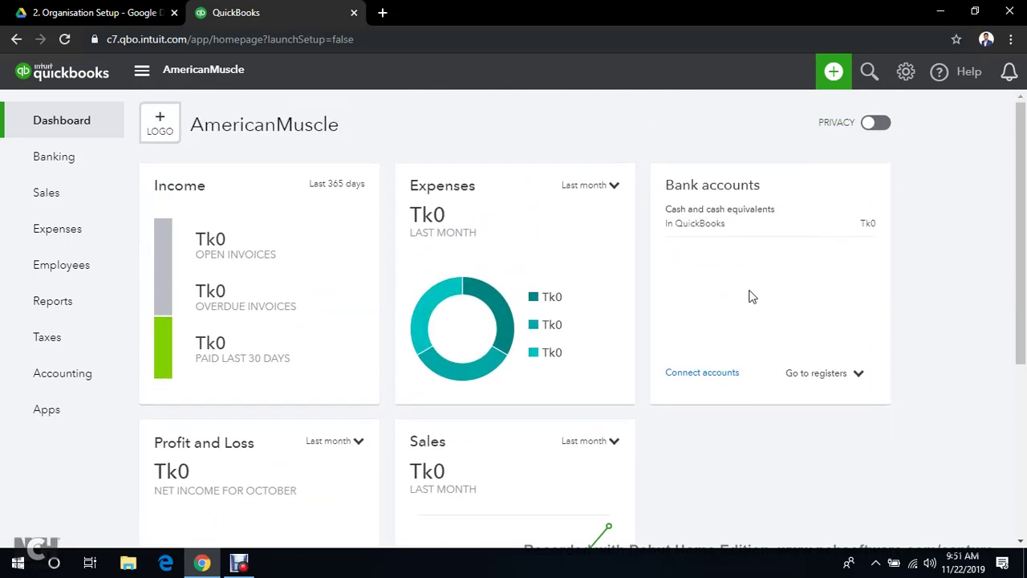
scroll(481, 401, "down", 1)
scroll(473, 233, "up", 1)
left_click(611, 188)
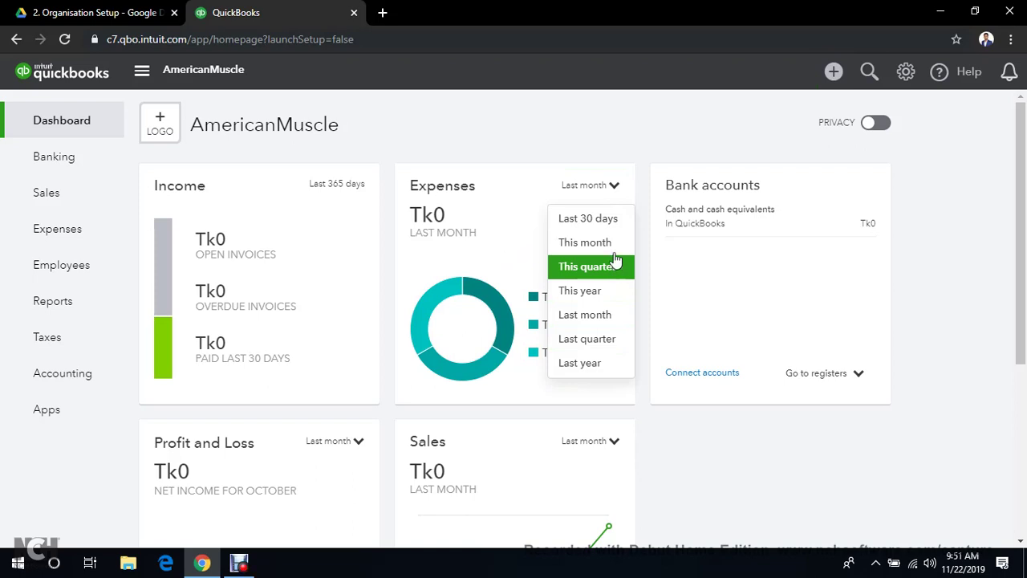
left_click(590, 294)
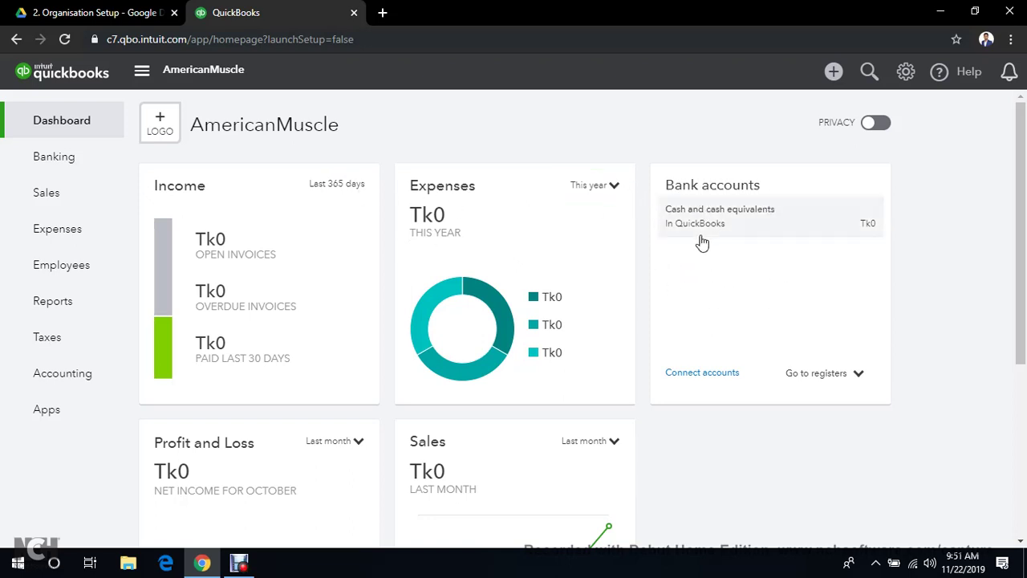
Set Profit and Loss to This year and Sales to This year by month
scroll(634, 271, "down", 3)
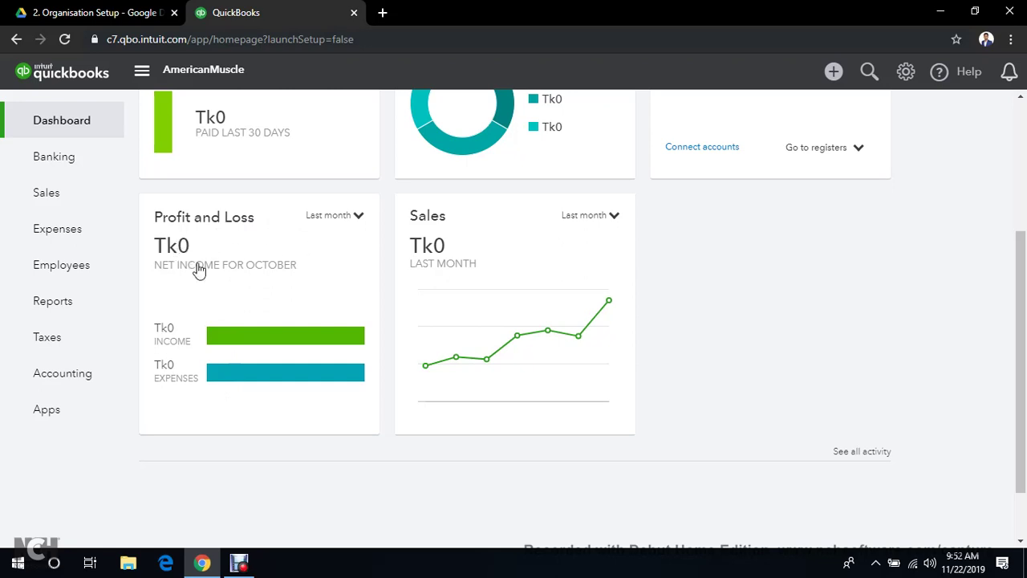
left_click(338, 218)
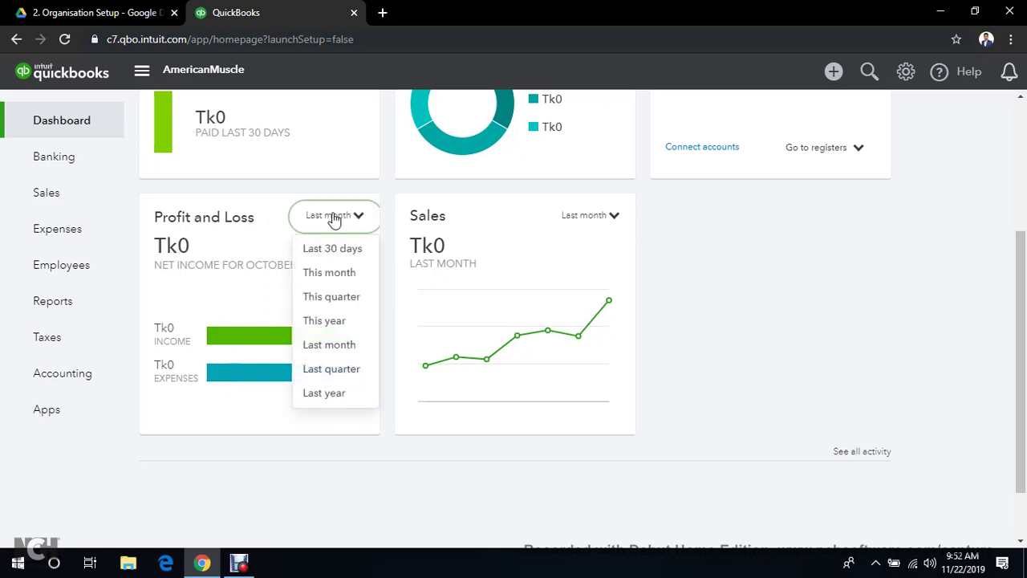
left_click(338, 323)
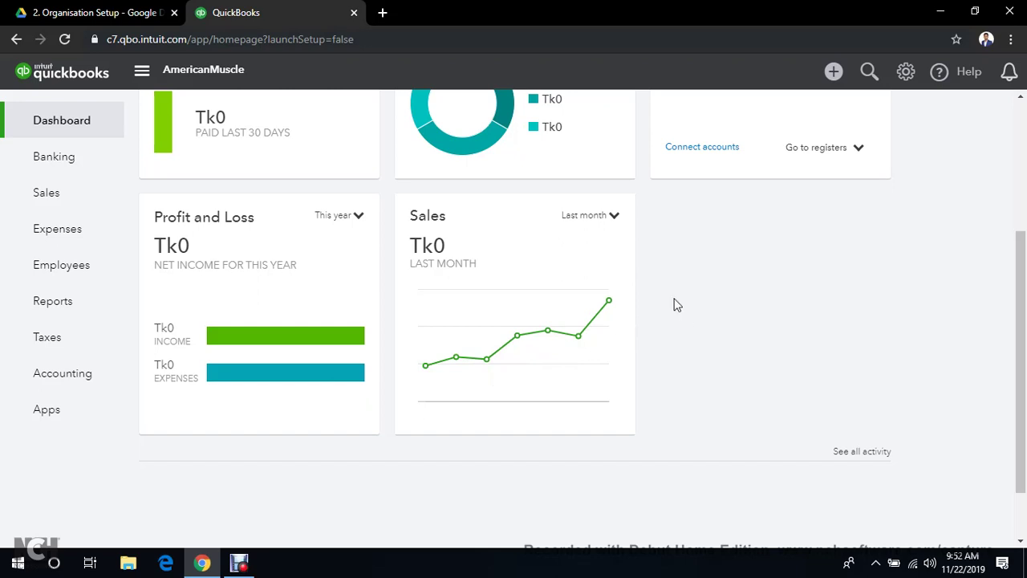
left_click(614, 218)
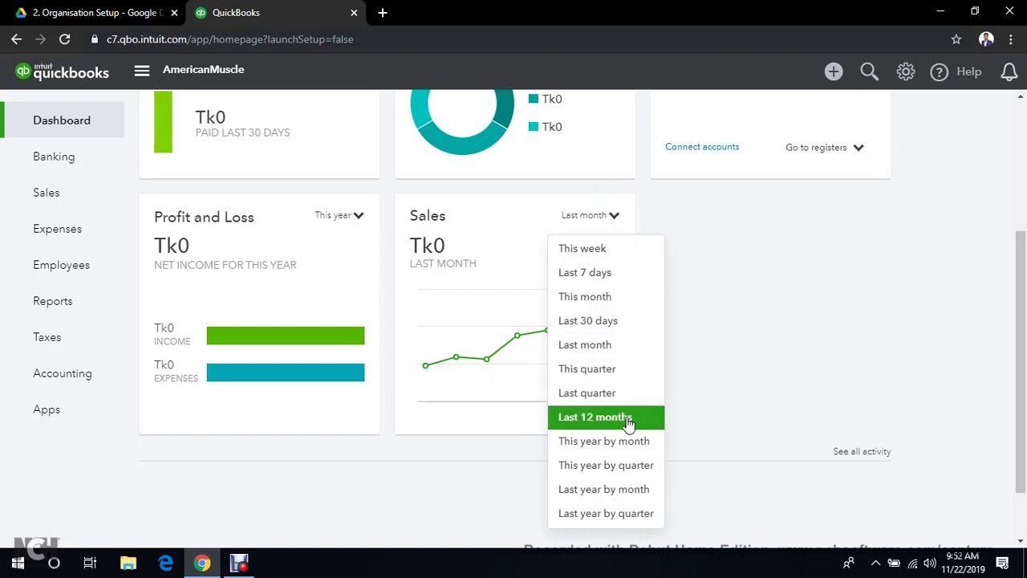
left_click(602, 442)
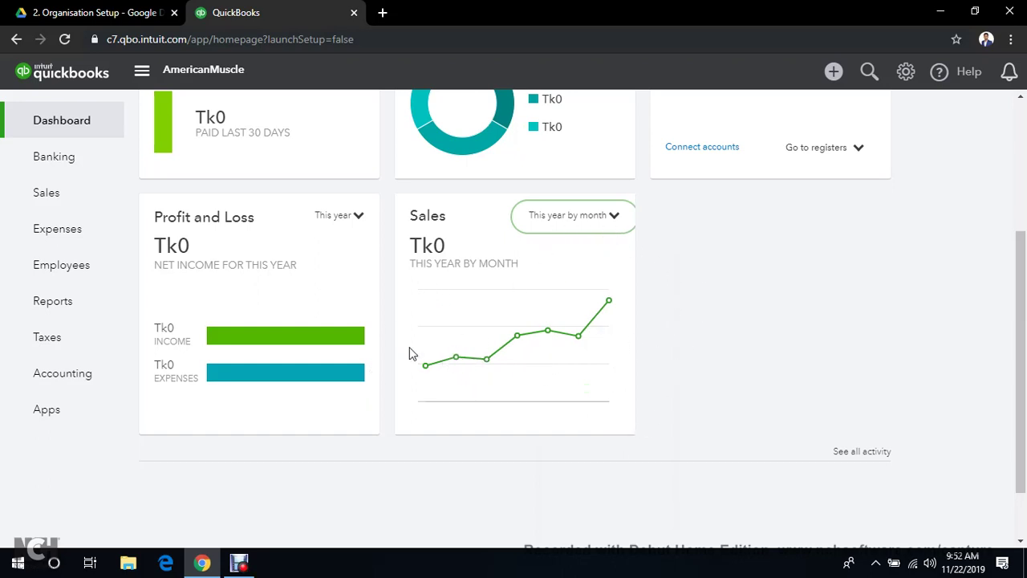
scroll(802, 355, "down", 2)
scroll(887, 356, "up", 4)
scroll(890, 355, "down", 4)
scroll(890, 355, "up", 4)
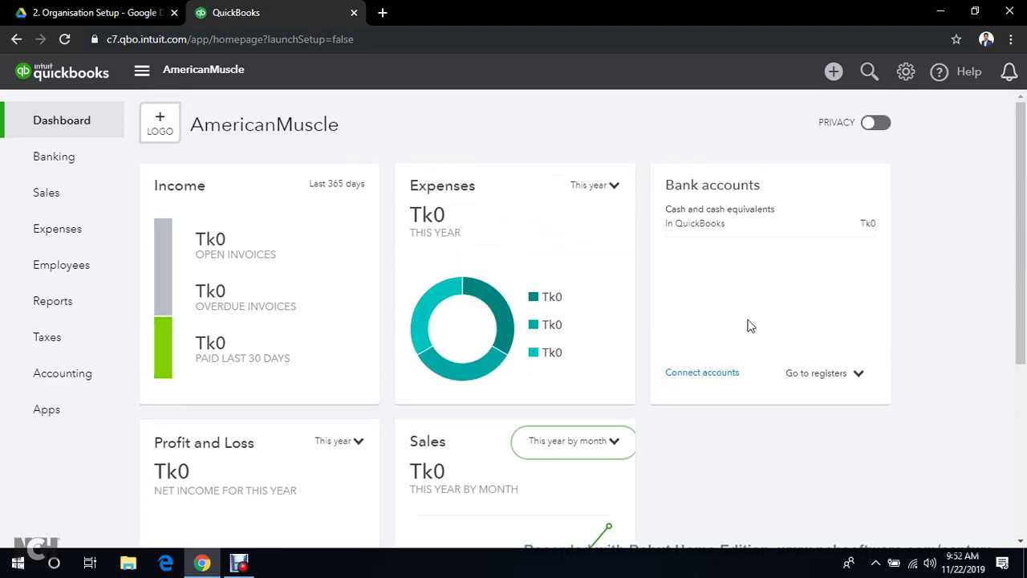
left_click(75, 9)
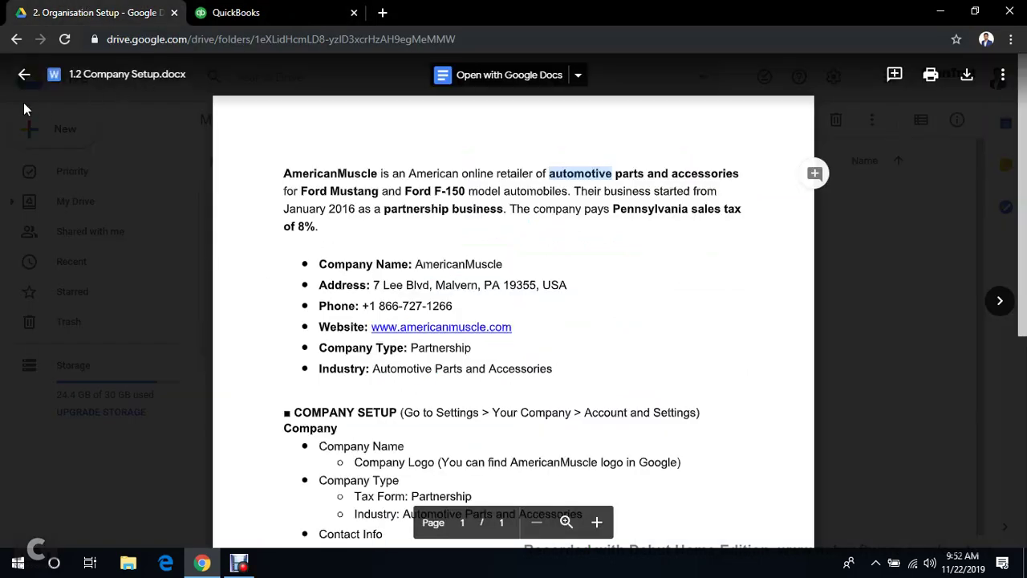
left_click(25, 74)
left_click(16, 40)
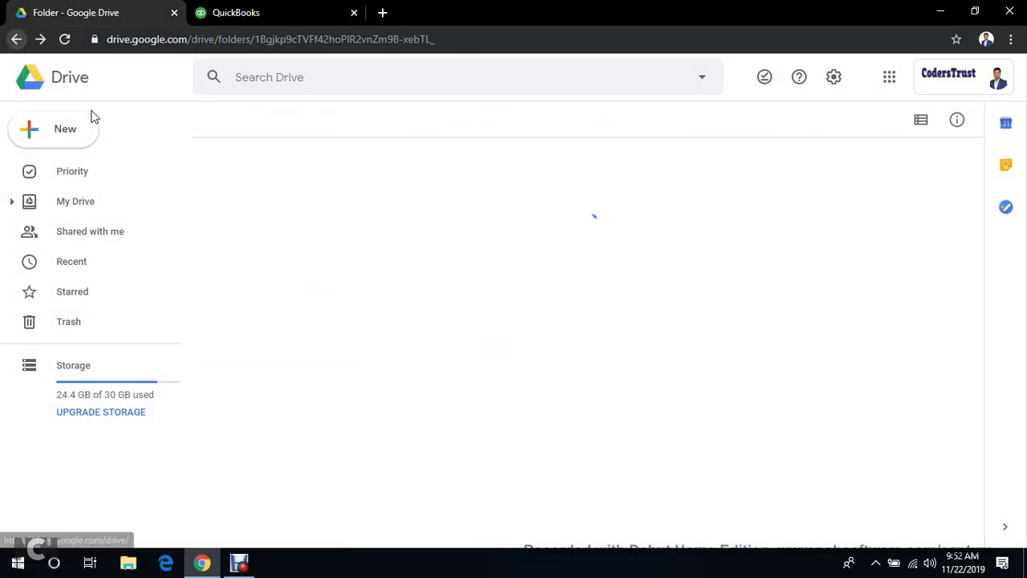
left_click(298, 205)
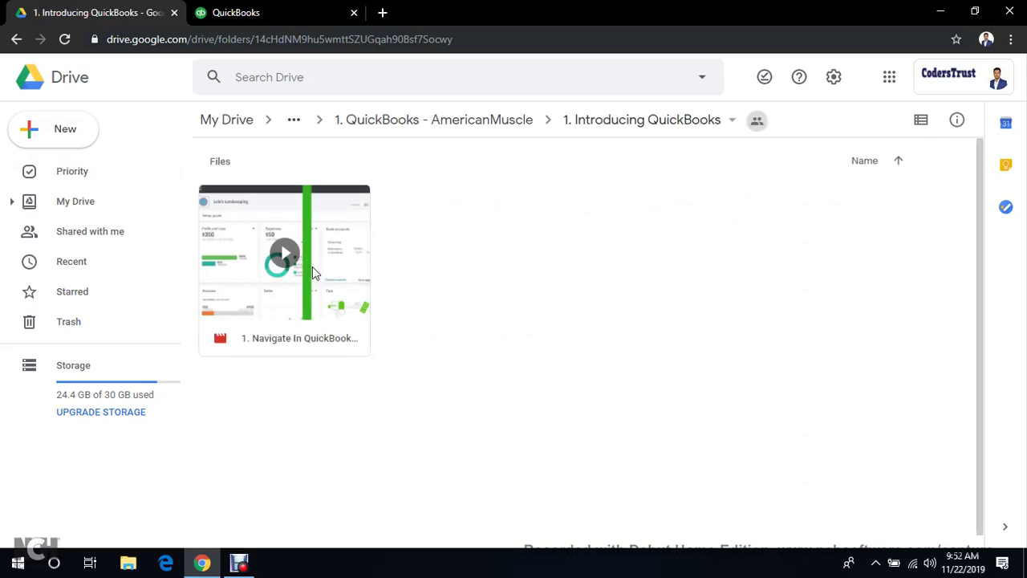
double_click(312, 240)
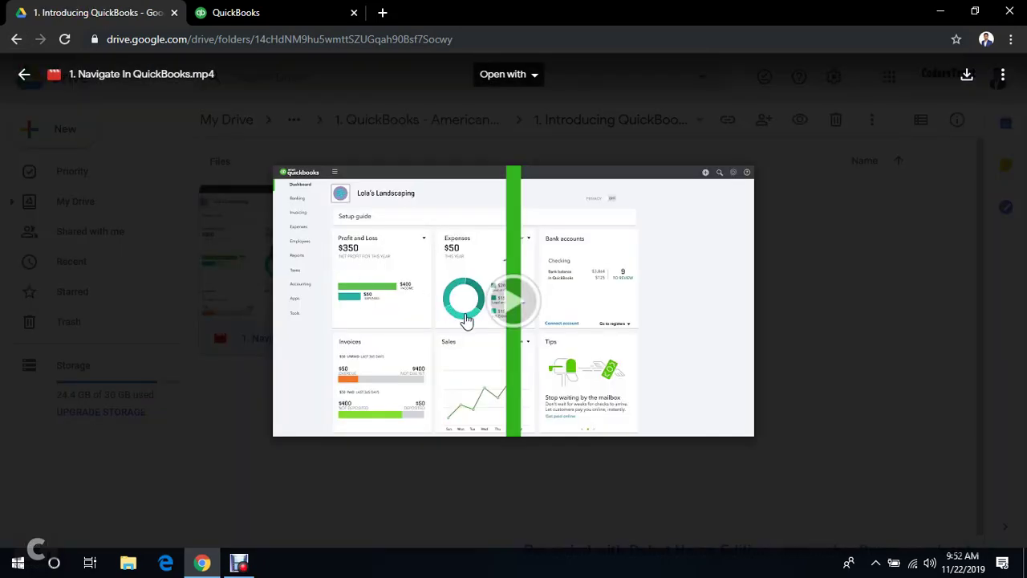
left_click(241, 566)
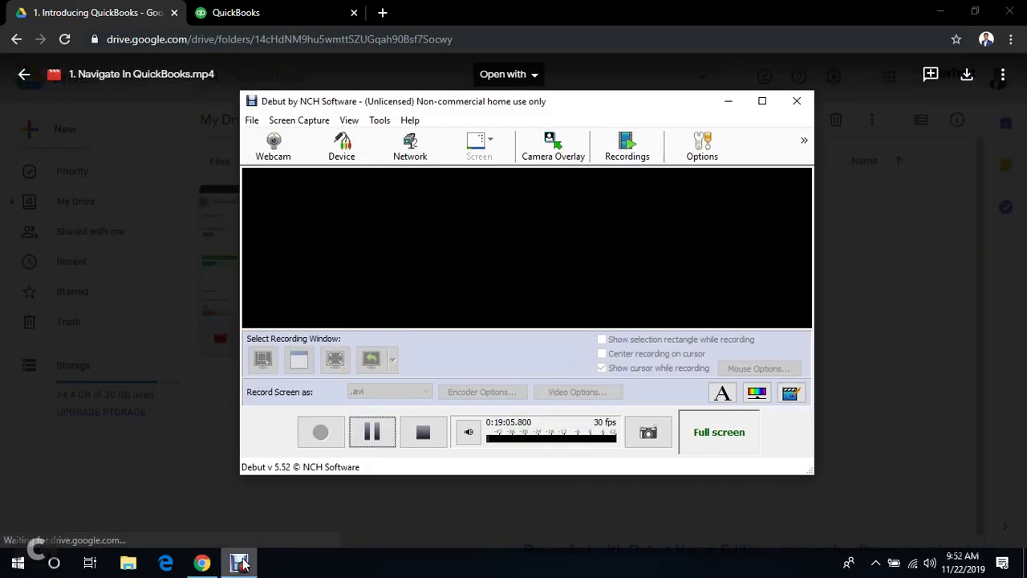
left_click(371, 431)
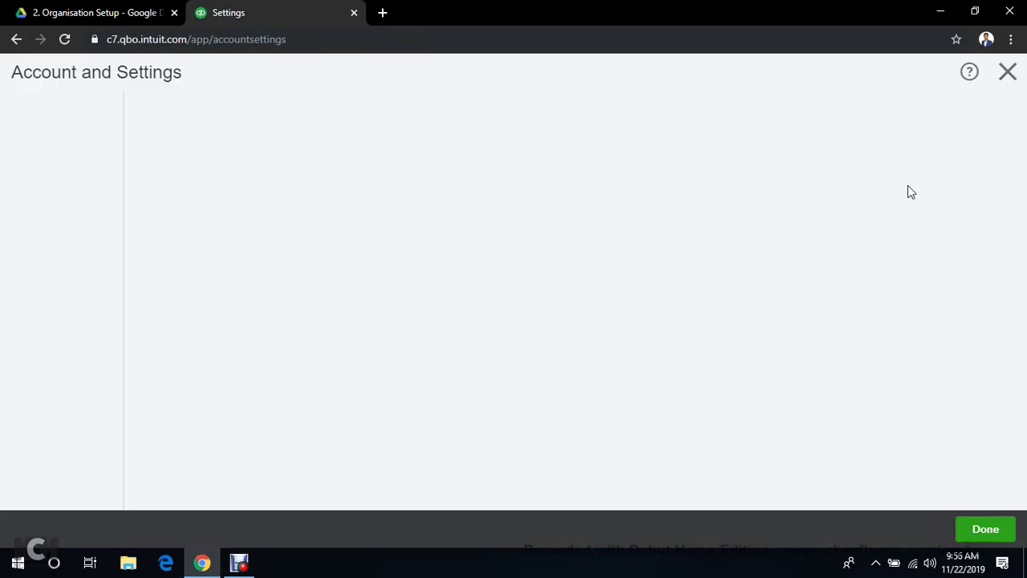
left_click(1008, 72)
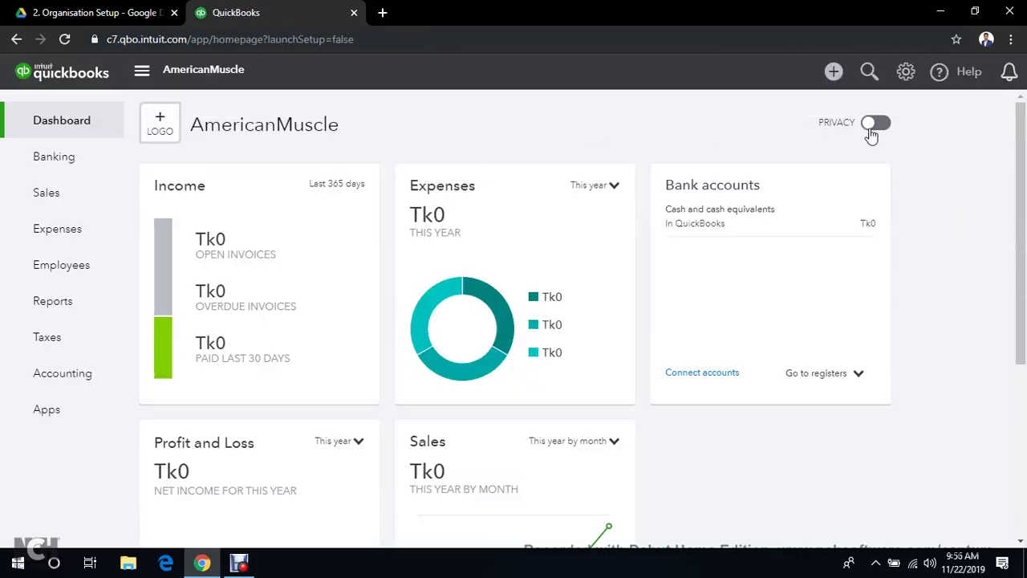
Open Account and Settings from the gear menu and edit the Company name section
left_click(907, 73)
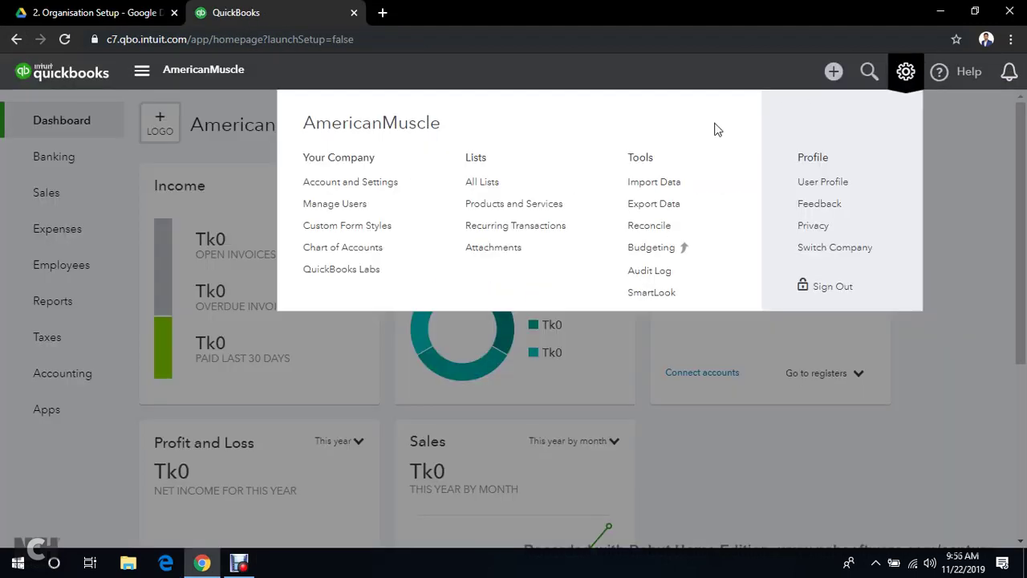
left_click(324, 185)
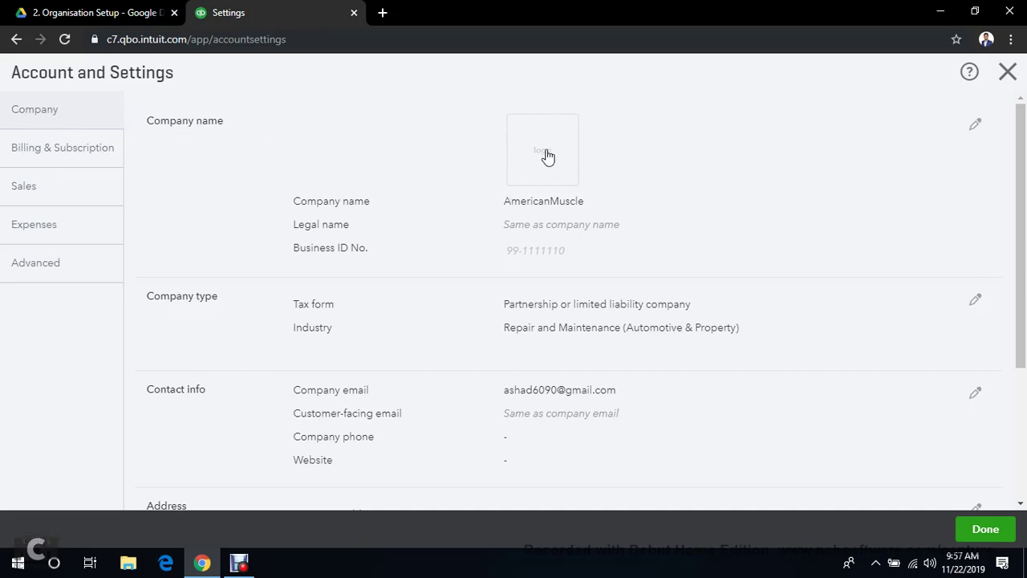
left_click(976, 131)
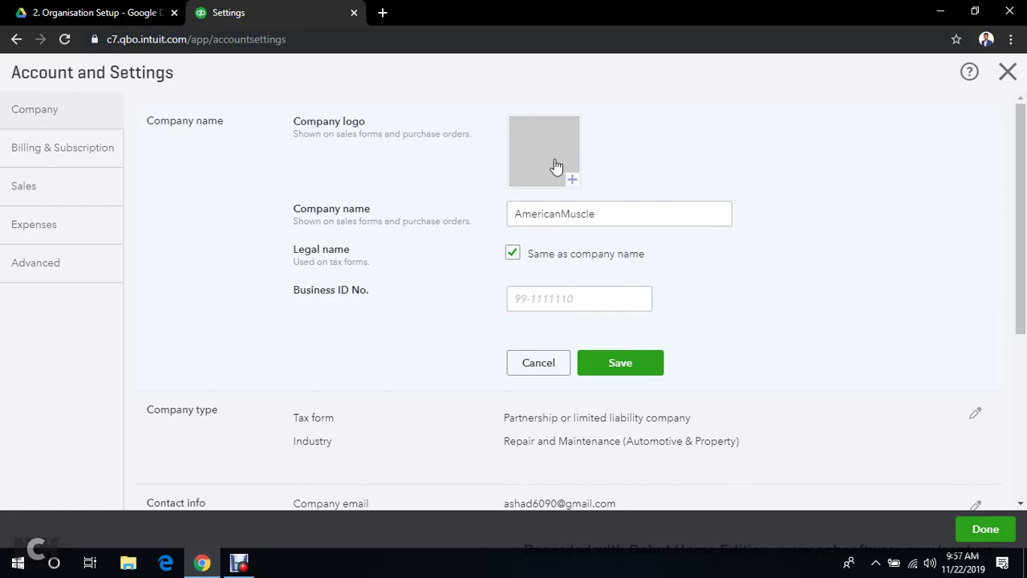
Start a company logo upload, browse Downloads, then cancel the file picker and return to Drive
left_click(574, 177)
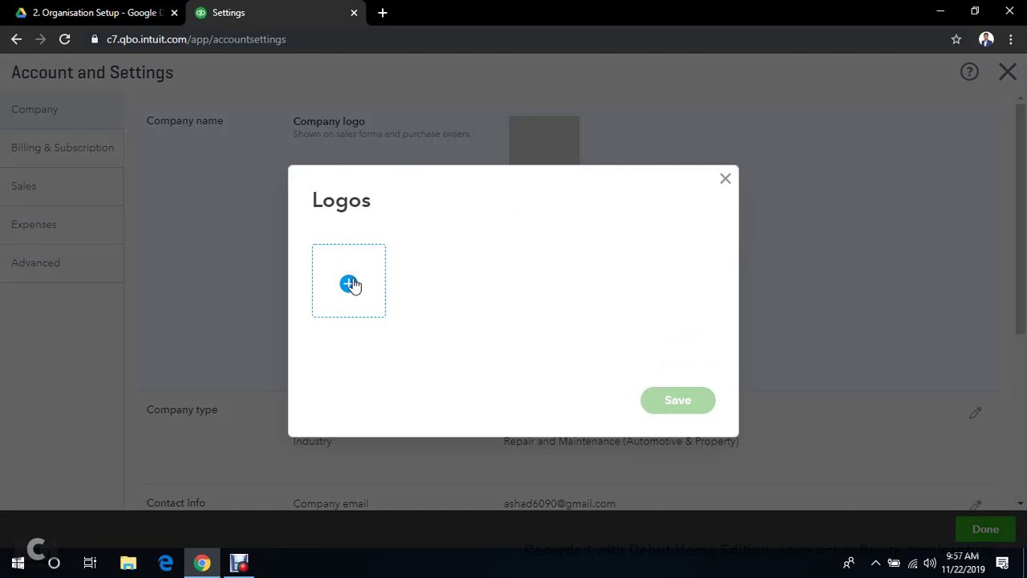
left_click(346, 286)
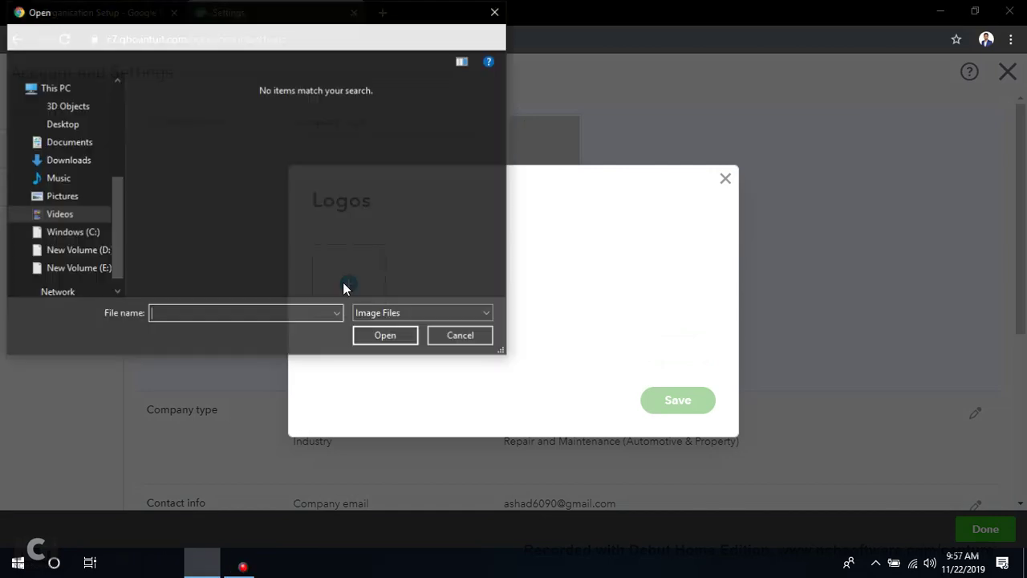
left_click(68, 164)
scroll(271, 158, "down", 3)
scroll(284, 184, "up", 3)
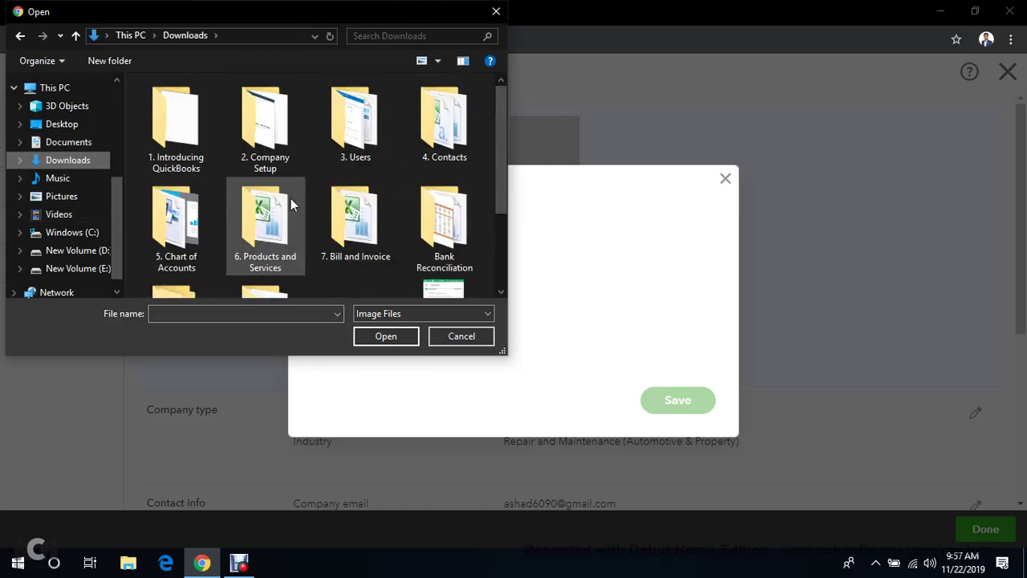
left_click(496, 12)
left_click(124, 12)
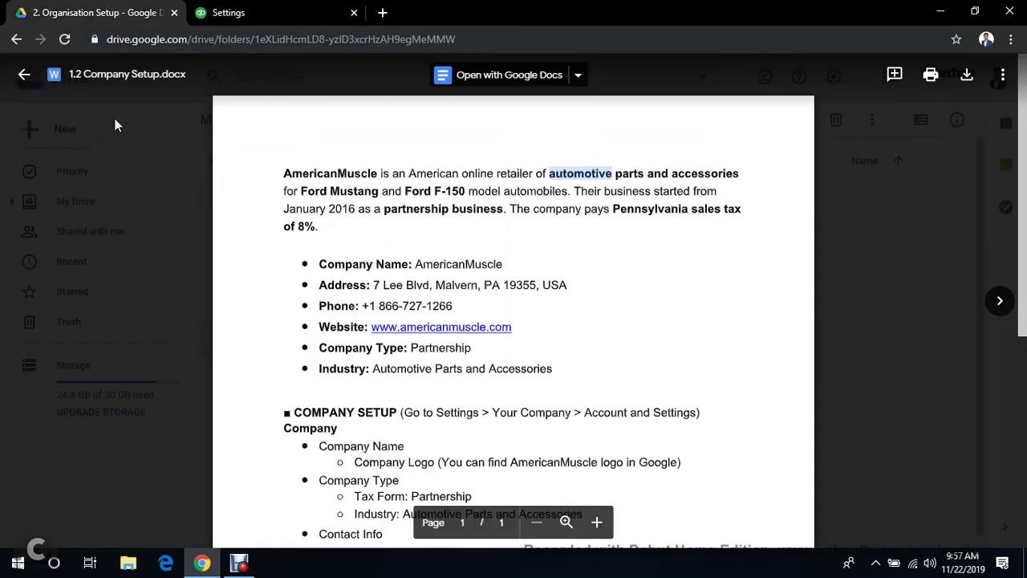
Download 1.3 Company Logo.png from the Google Drive folder, then return to QuickBooks
left_click(26, 75)
left_click(498, 255)
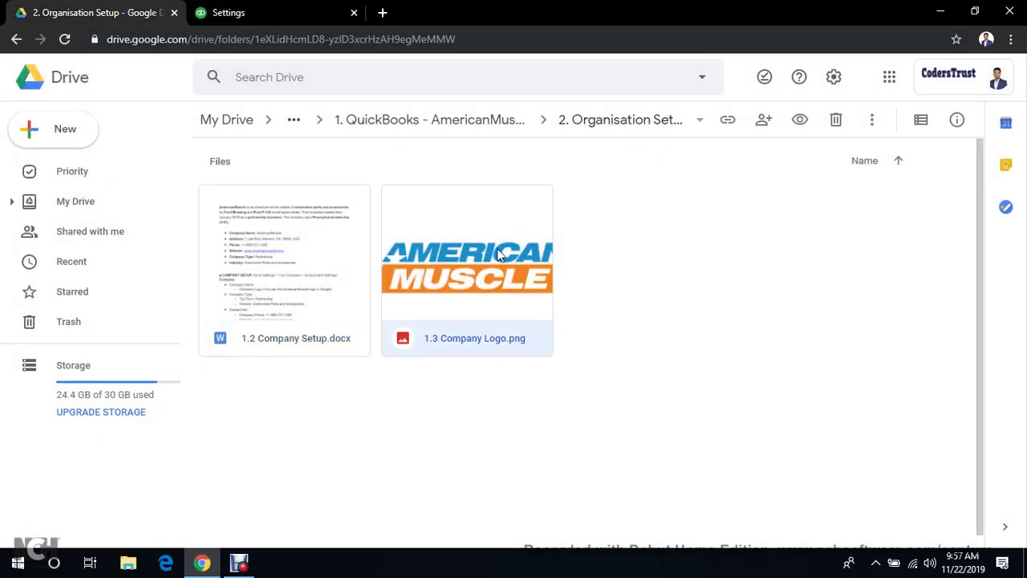
right_click(498, 254)
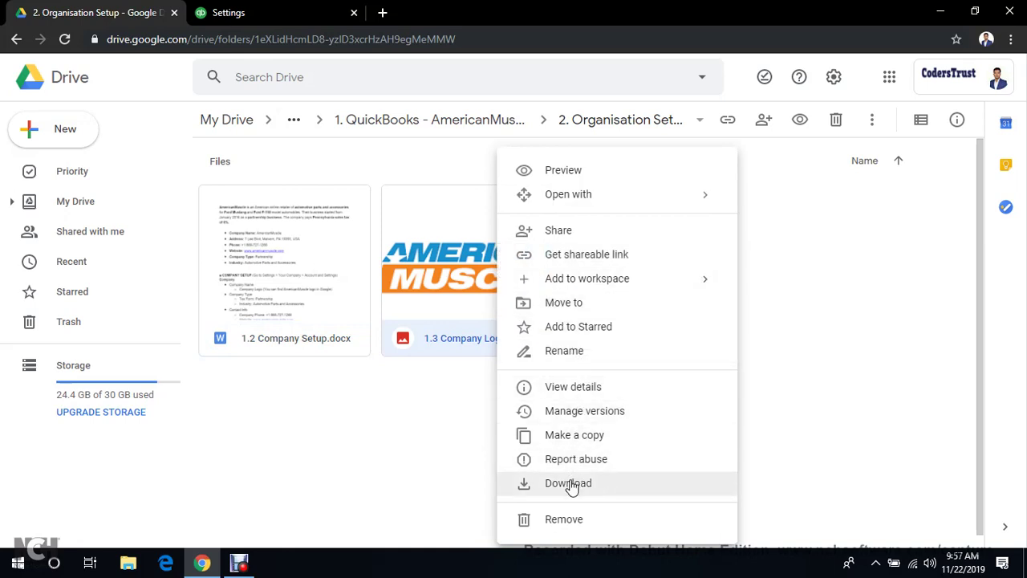
left_click(570, 484)
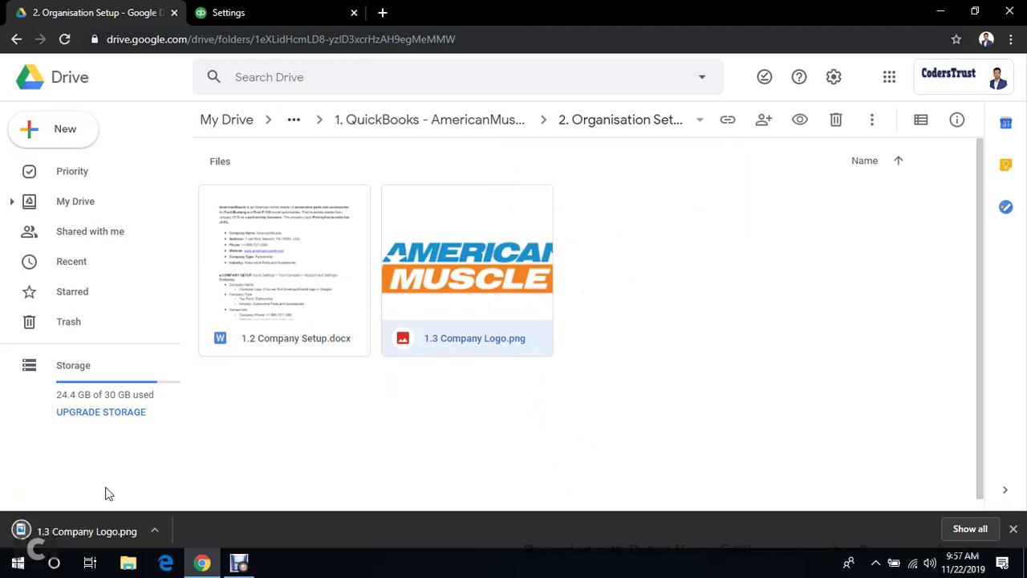
left_click(298, 15)
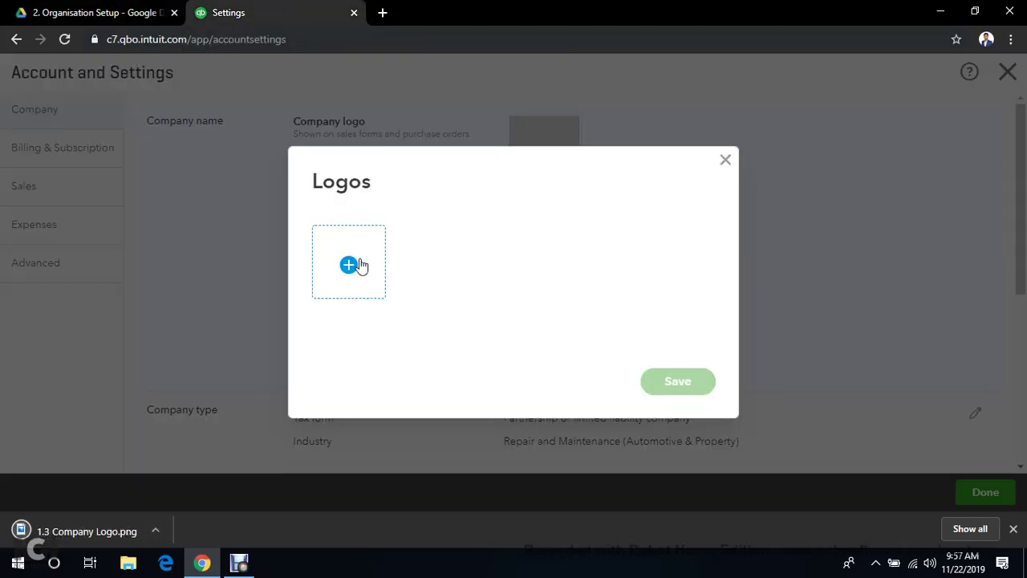
Add 1.3 Company Logo.png from Downloads as a new company logo and save it
left_click(354, 266)
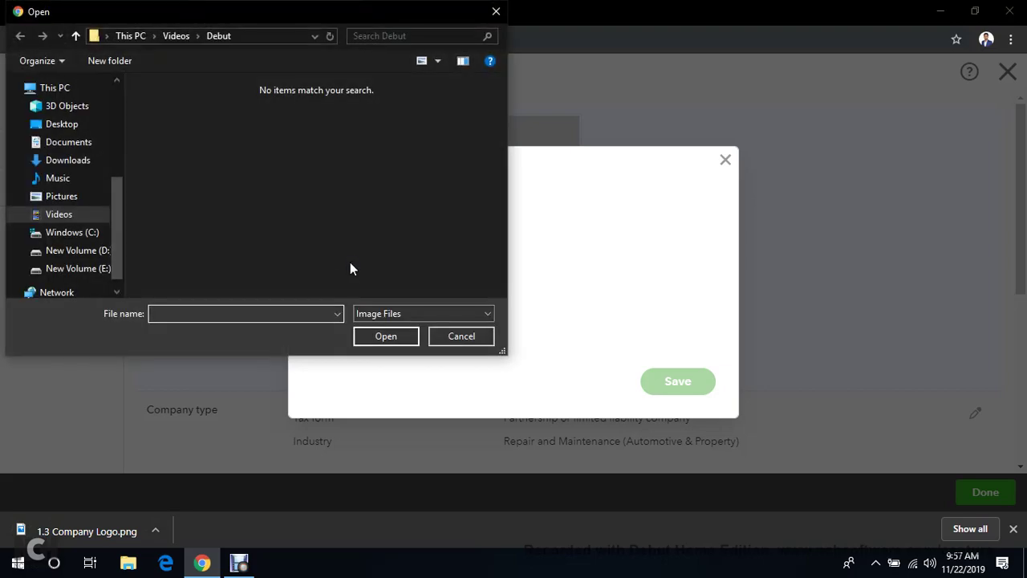
left_click(79, 163)
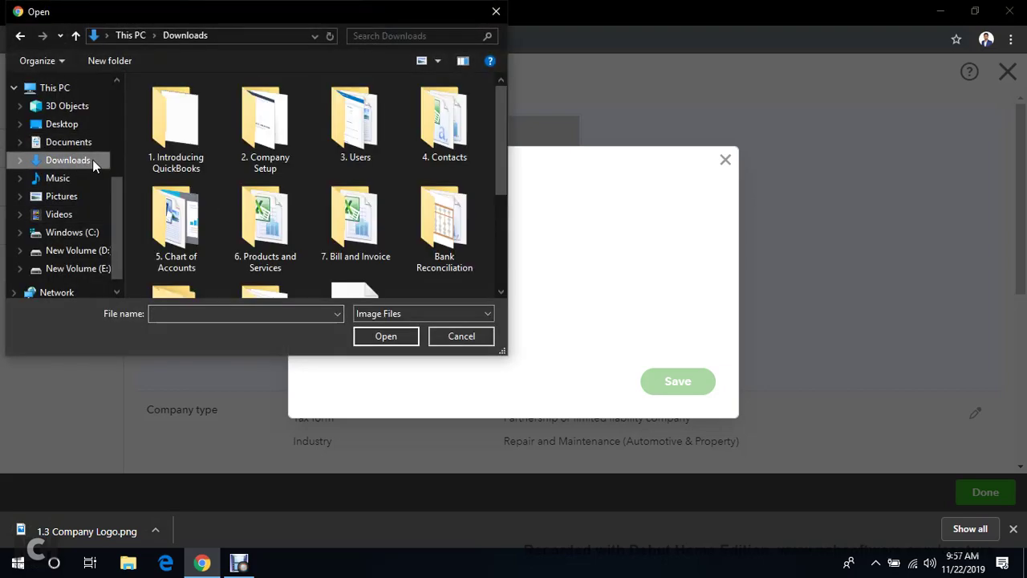
scroll(343, 185, "down", 5)
double_click(350, 115)
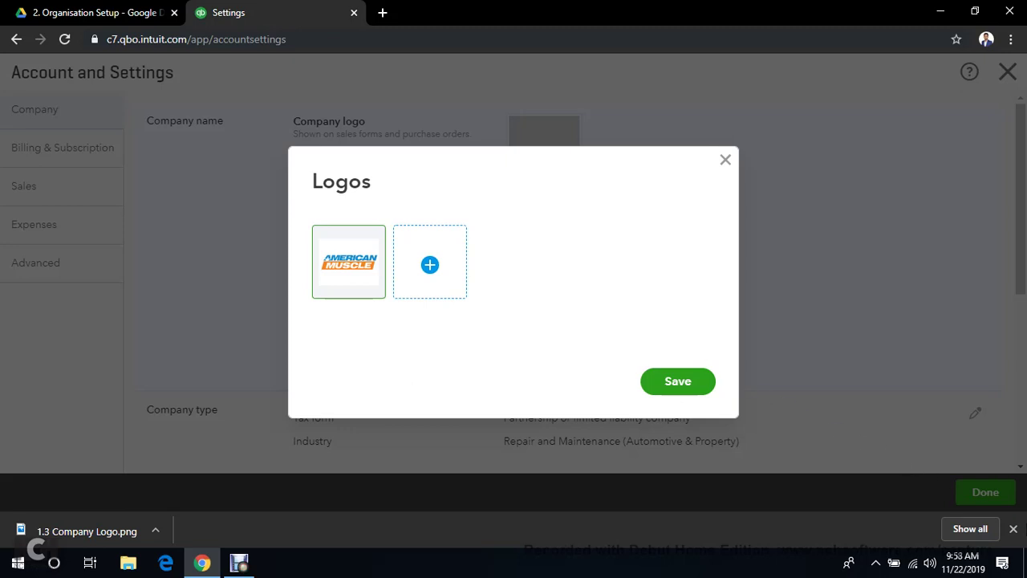
left_click(1012, 529)
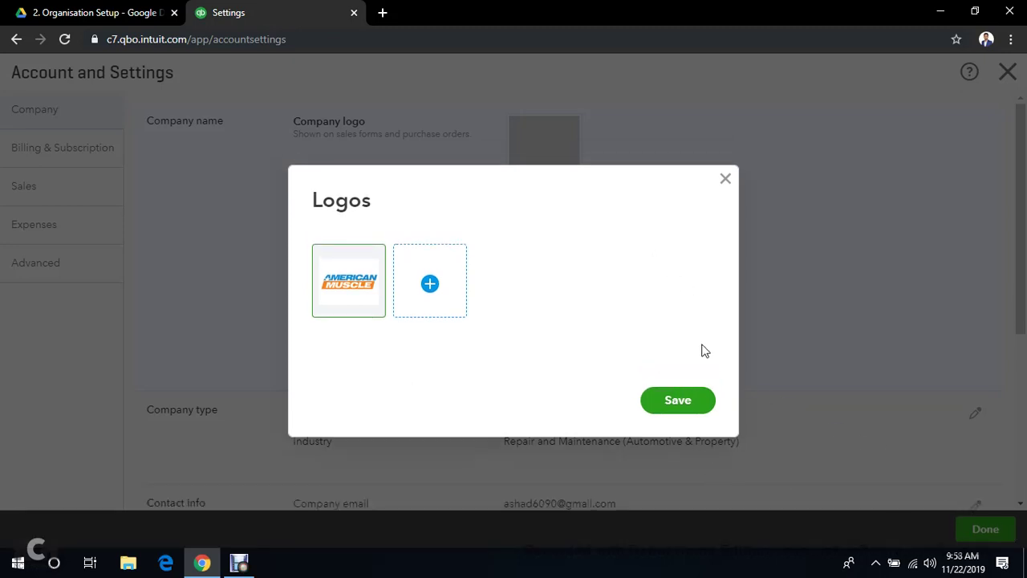
left_click(682, 400)
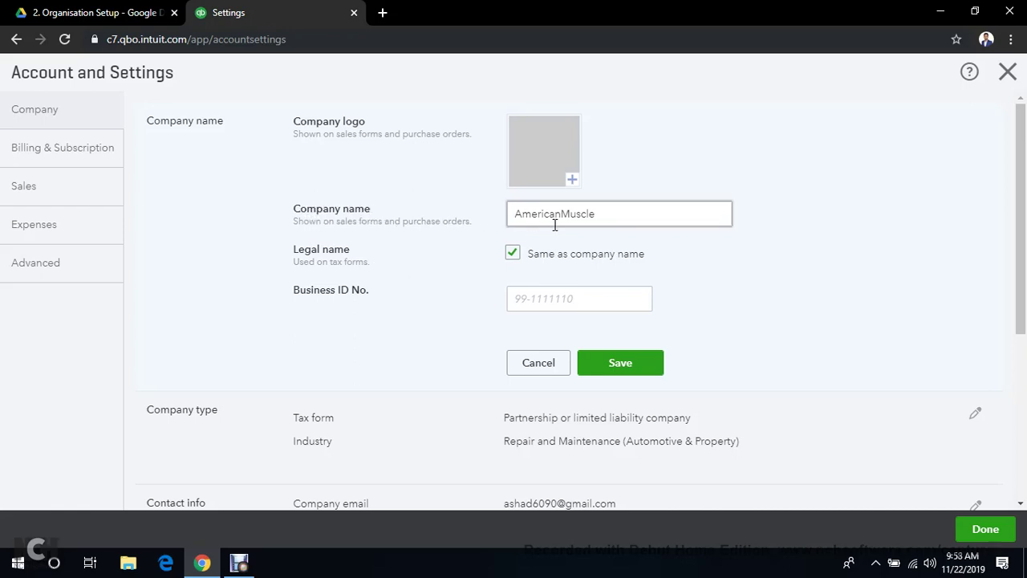
Append the suffix (CTG-298) after AmericanMuscle in the Company name field
left_click(623, 213)
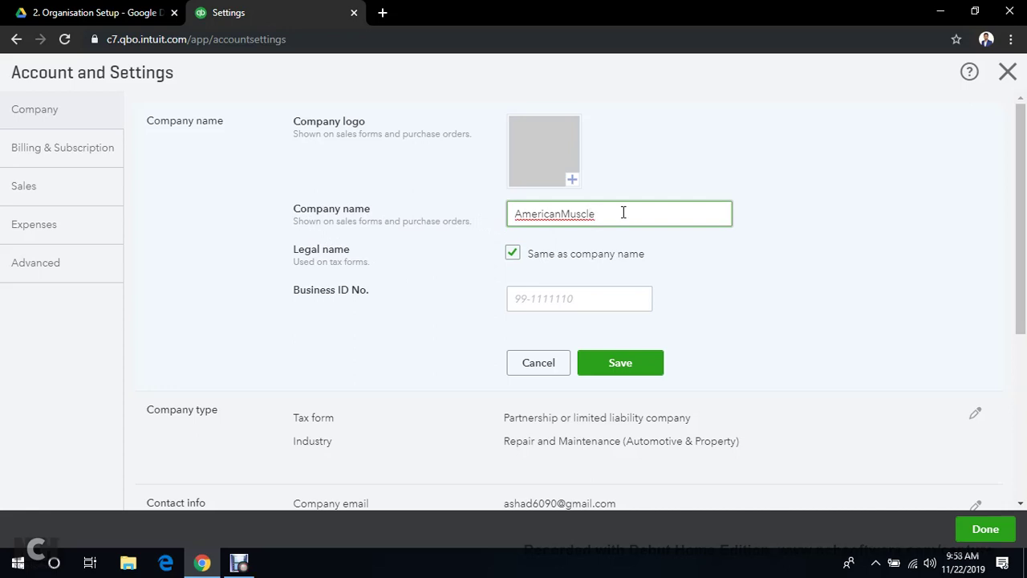
type("- CTC")
type("-298")
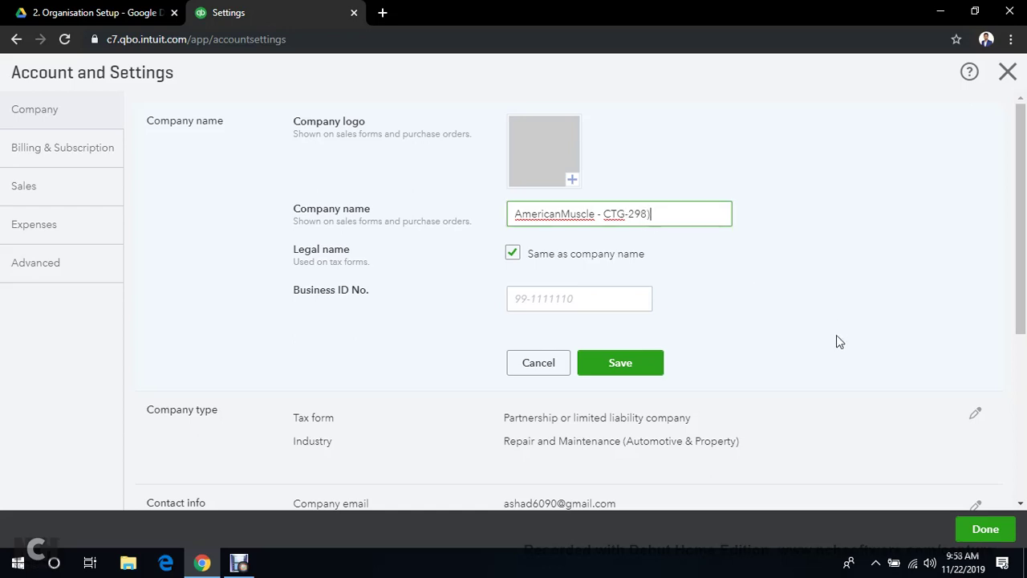
key("Right")
type("(")
key("BackSpace")
key("BackSpace")
Pick the AmericanMuscle logo tile and save the name AmericanMuscle (CTG-298)
left_click(570, 183)
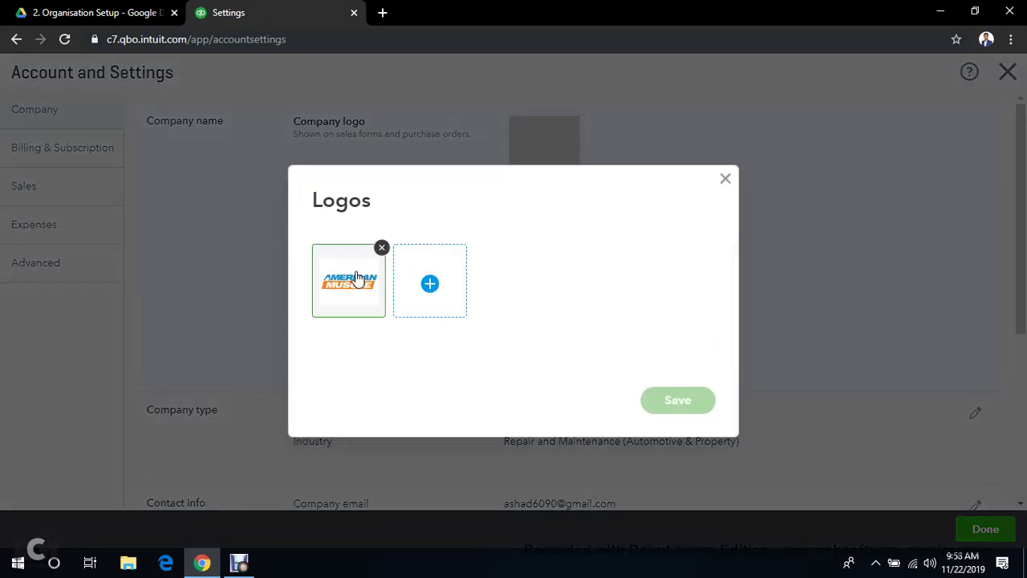
left_click(346, 291)
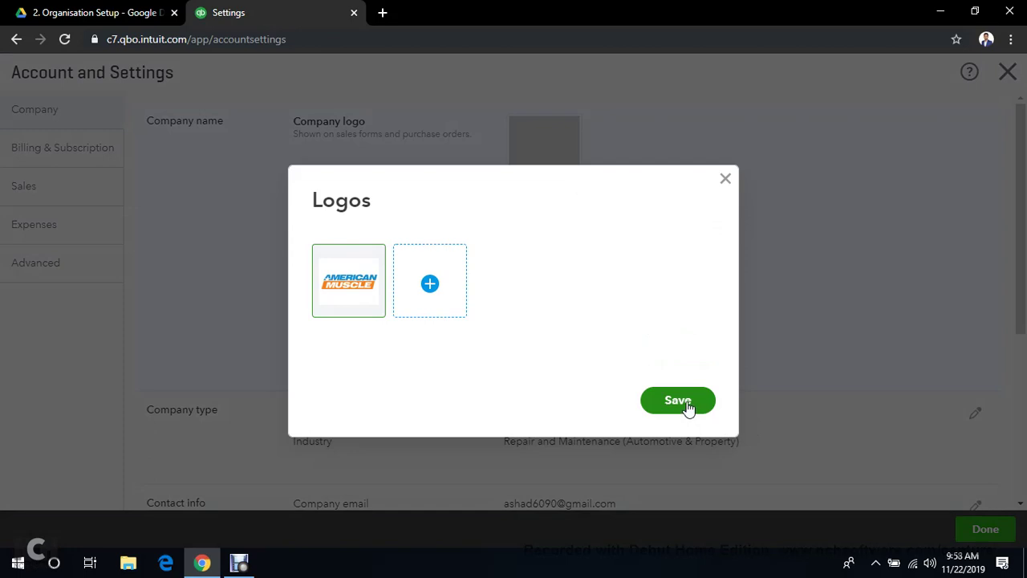
left_click(678, 401)
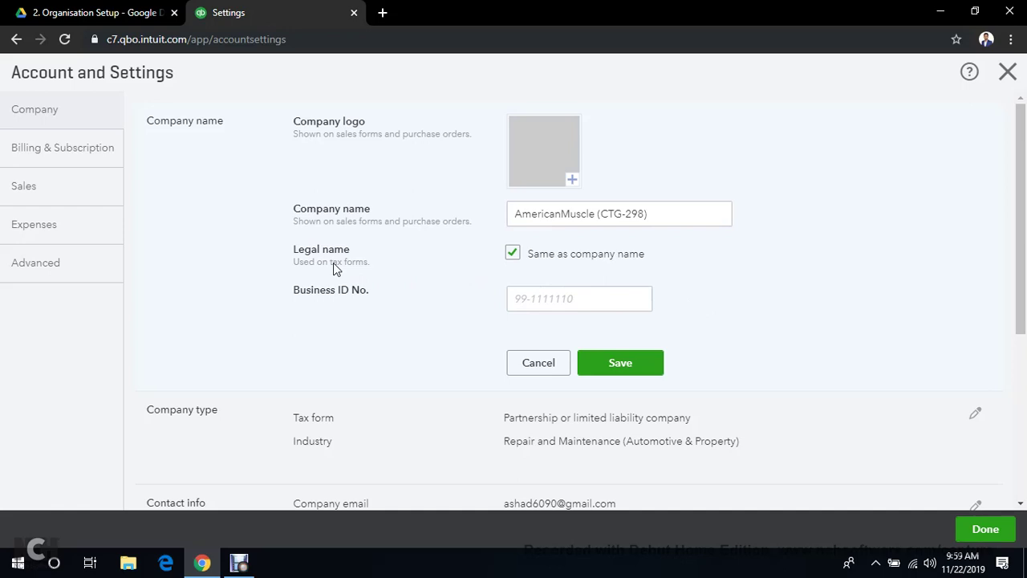
left_click(519, 211)
left_click(626, 374)
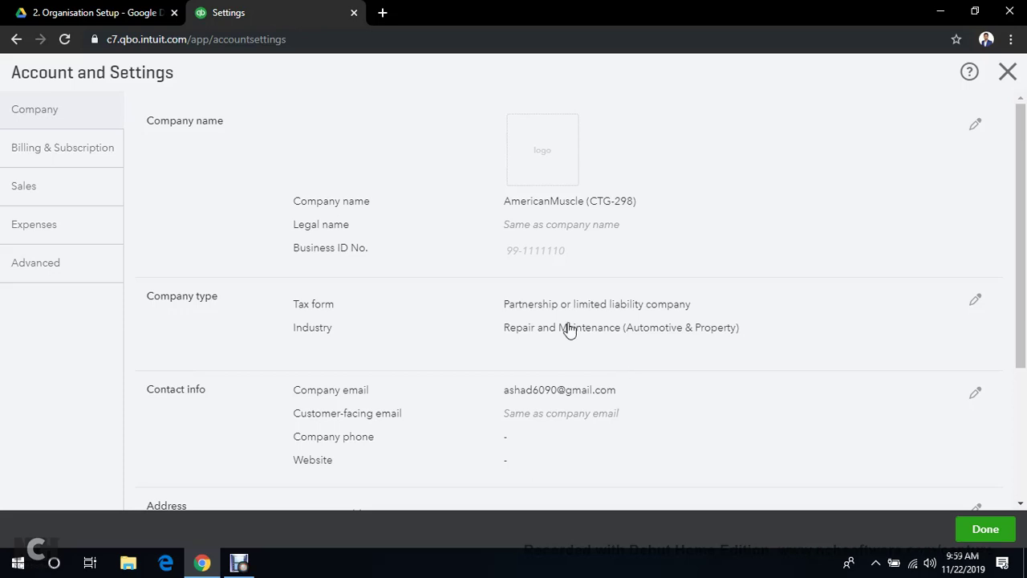
left_click(975, 533)
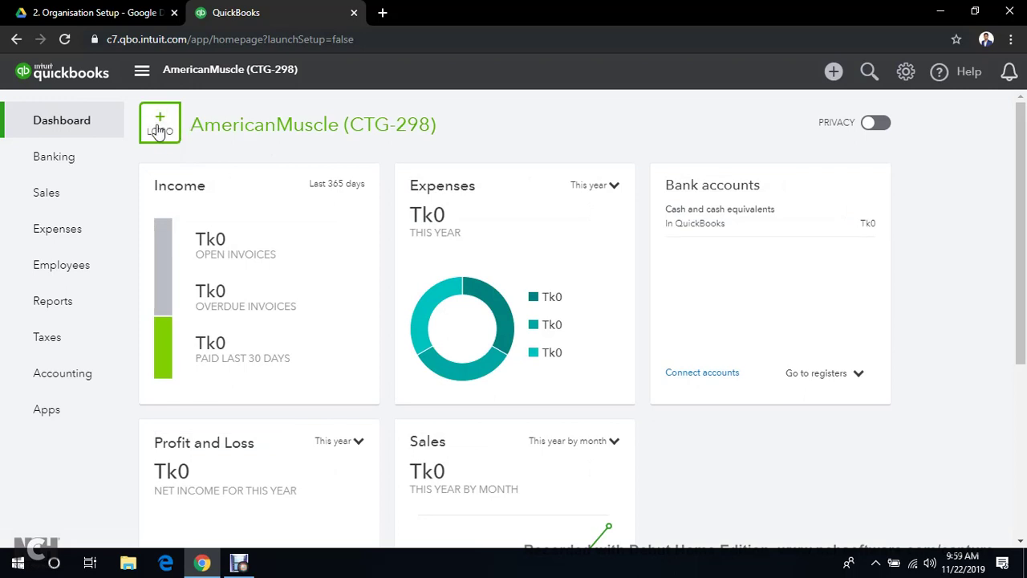
left_click(906, 72)
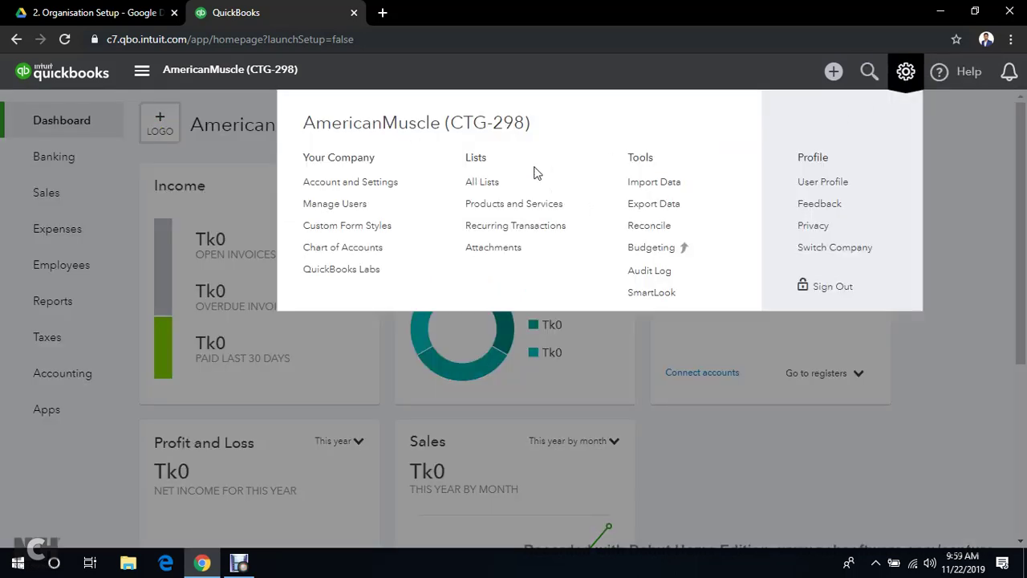
left_click(338, 191)
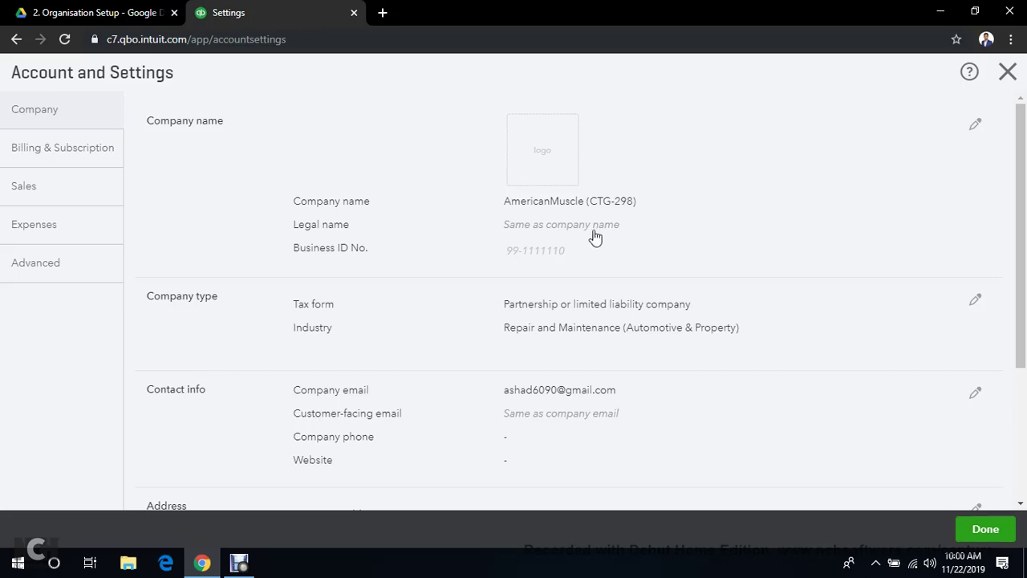
scroll(380, 285, "down", 1)
scroll(378, 286, "down", 1)
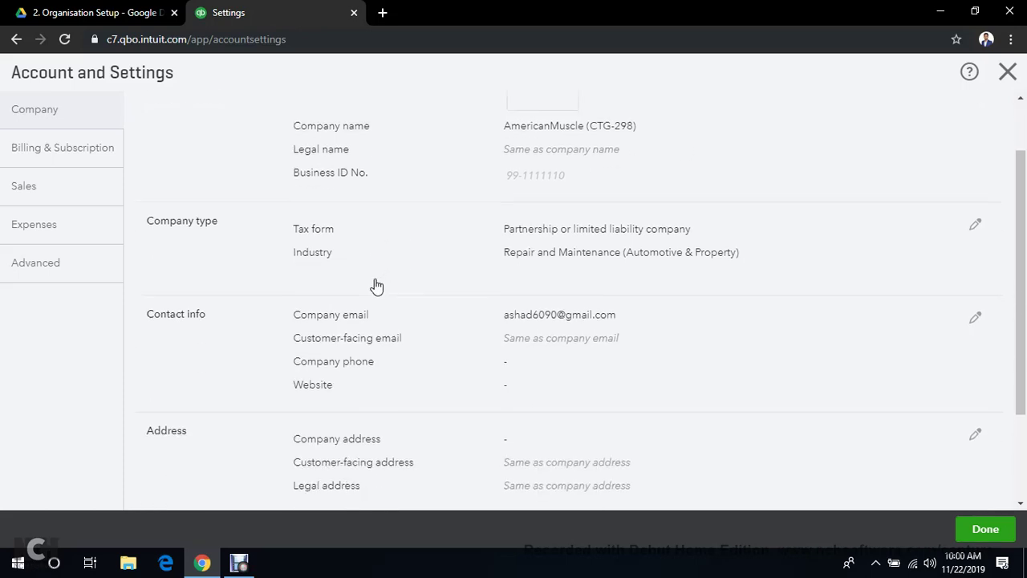
scroll(377, 285, "up", 1)
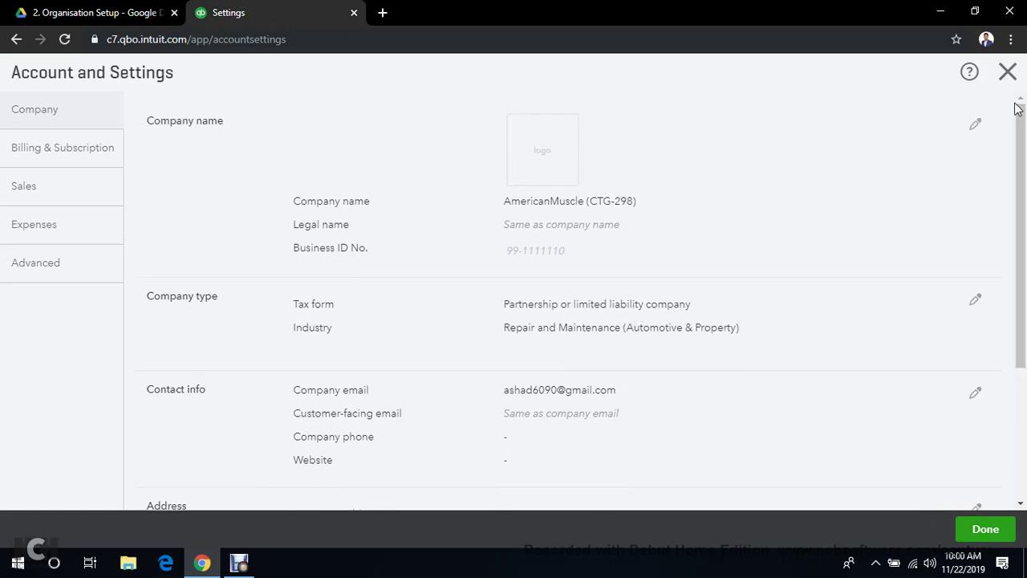
left_click(988, 125)
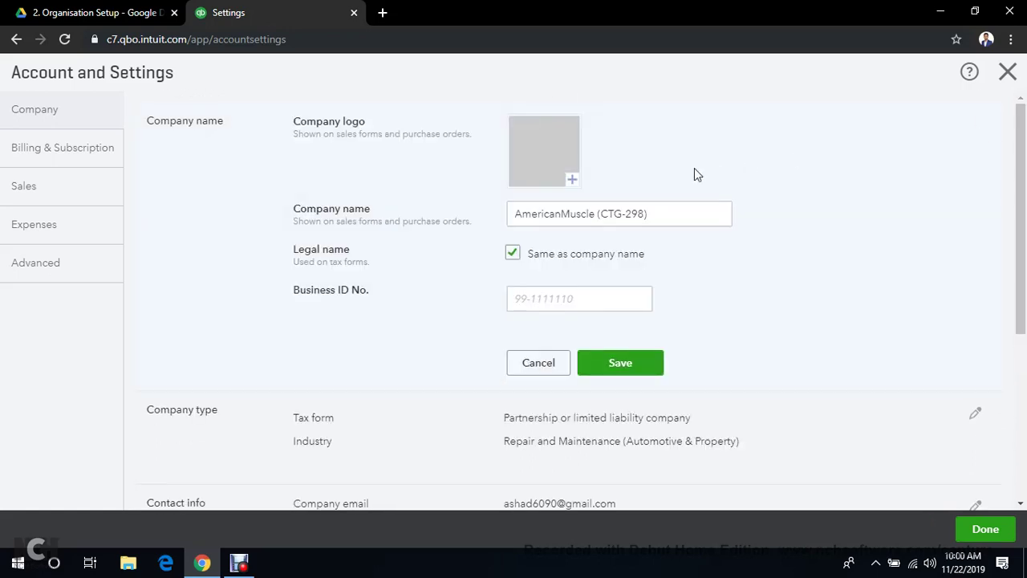
left_click(568, 183)
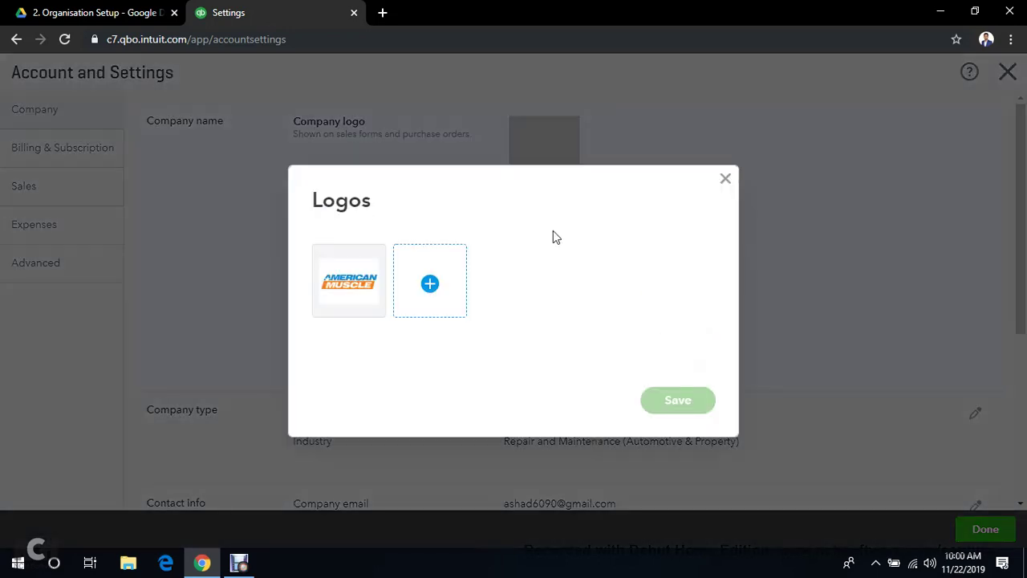
left_click(329, 300)
left_click(678, 400)
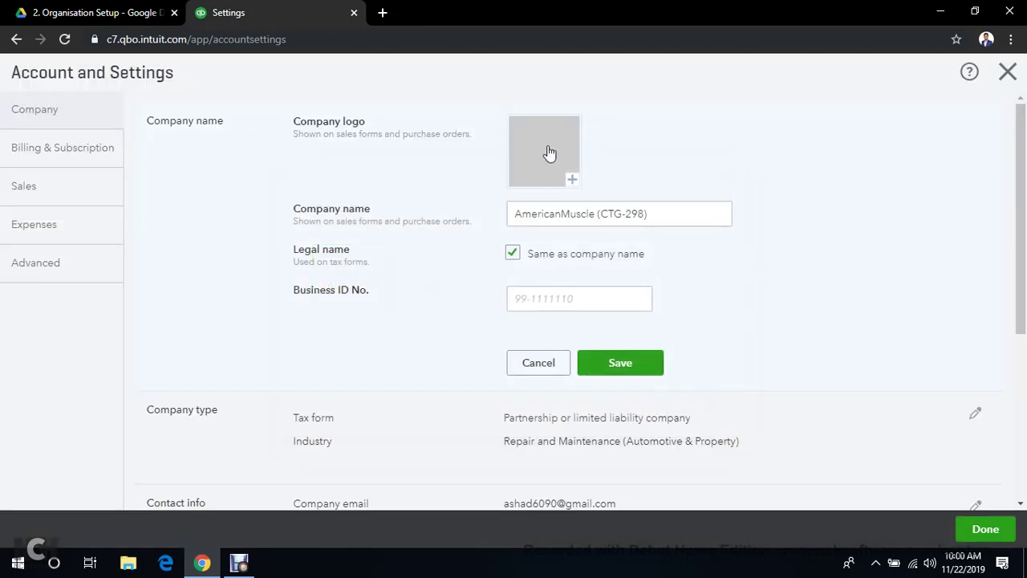
left_click(608, 363)
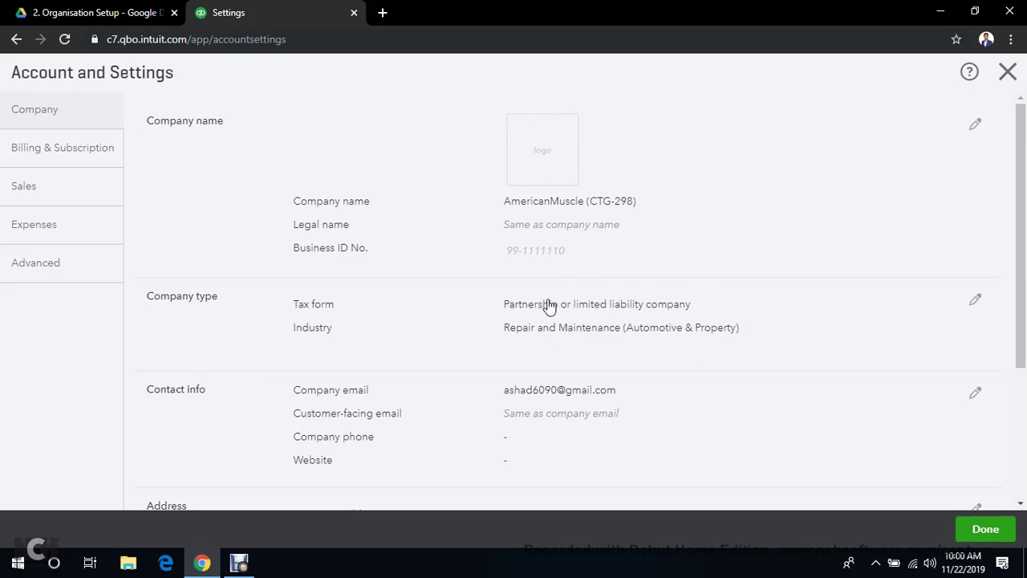
Edit Contact info with the Website field focused, then switch to the Organisation Setup Drive folder
scroll(642, 321, "down", 2)
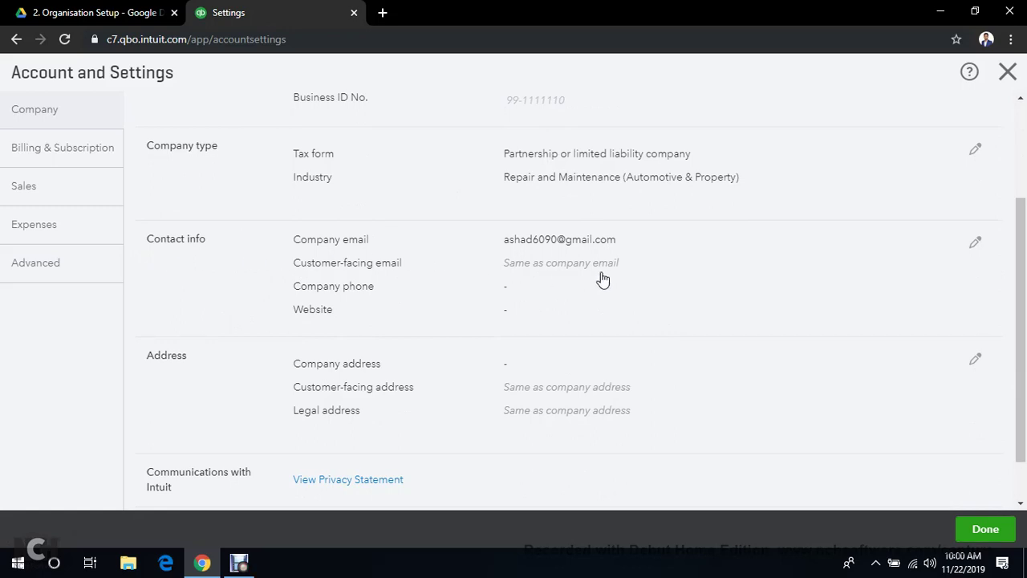
left_click(975, 243)
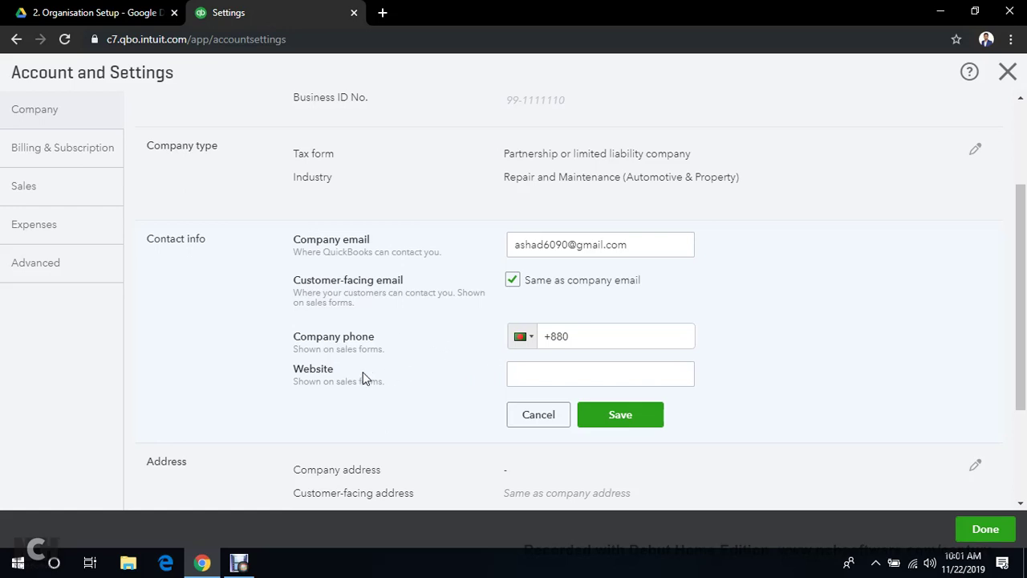
left_click(546, 375)
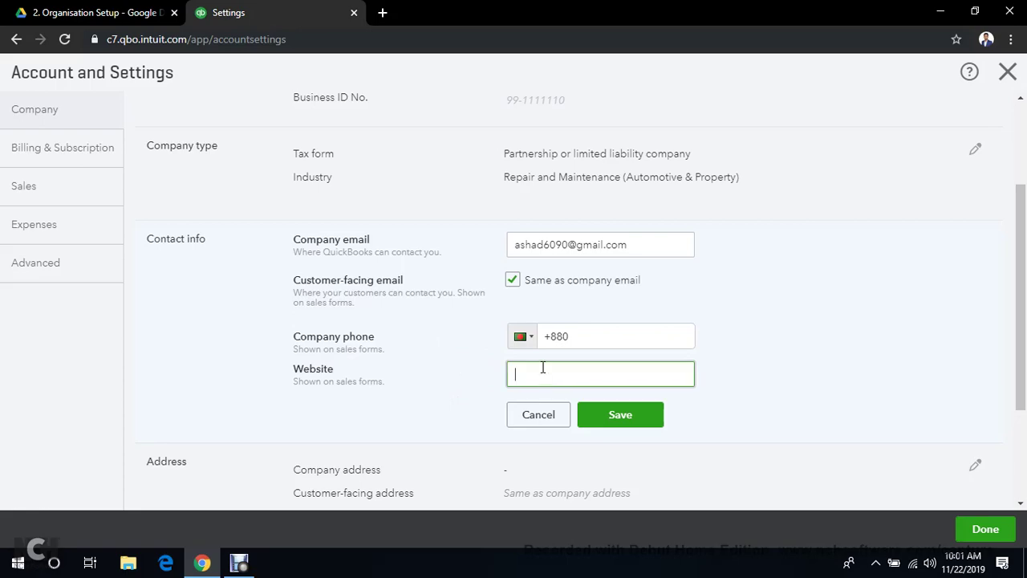
left_click(78, 8)
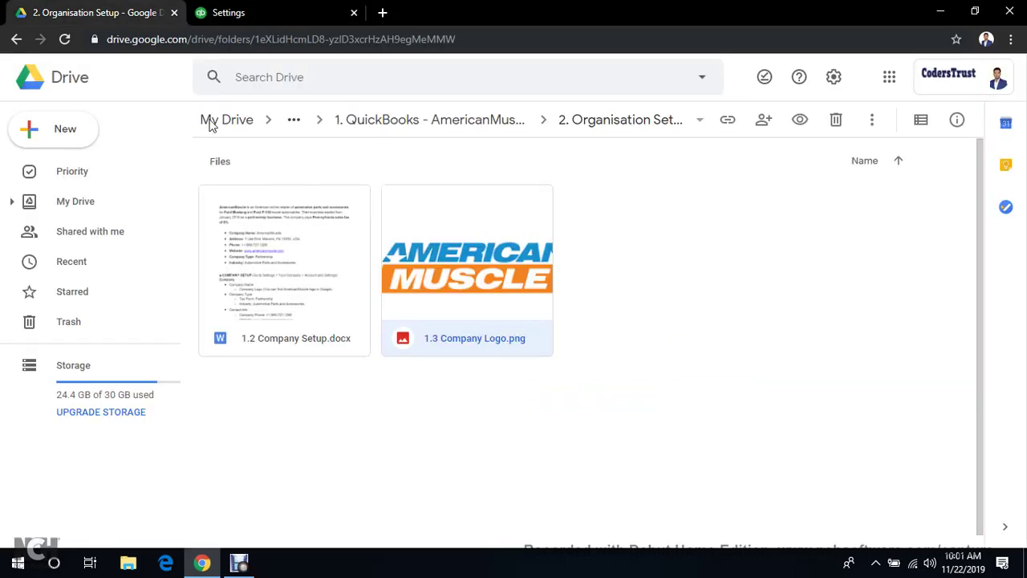
double_click(250, 254)
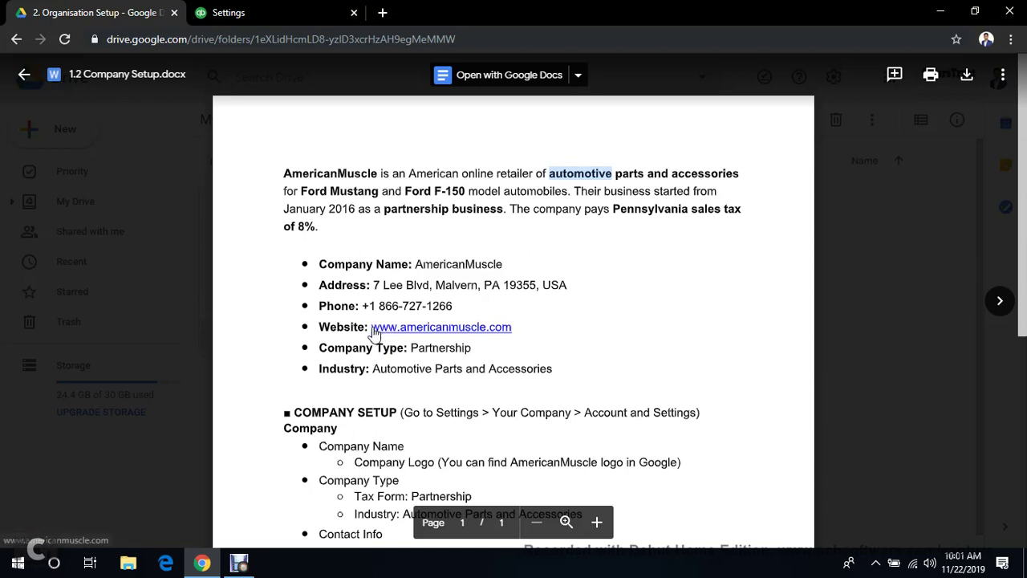
left_click(488, 329)
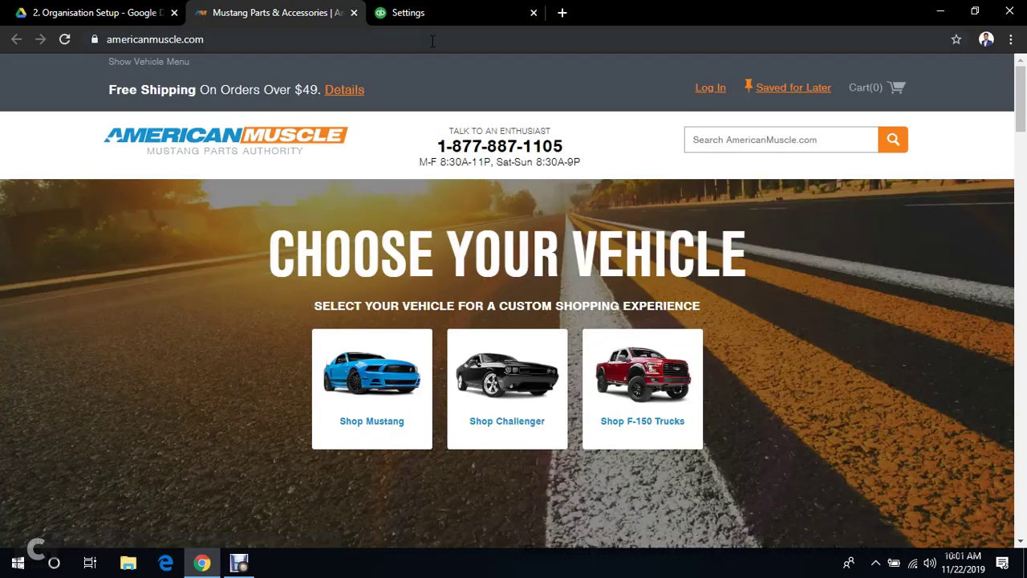
left_click(433, 40)
key("ctrl+c")
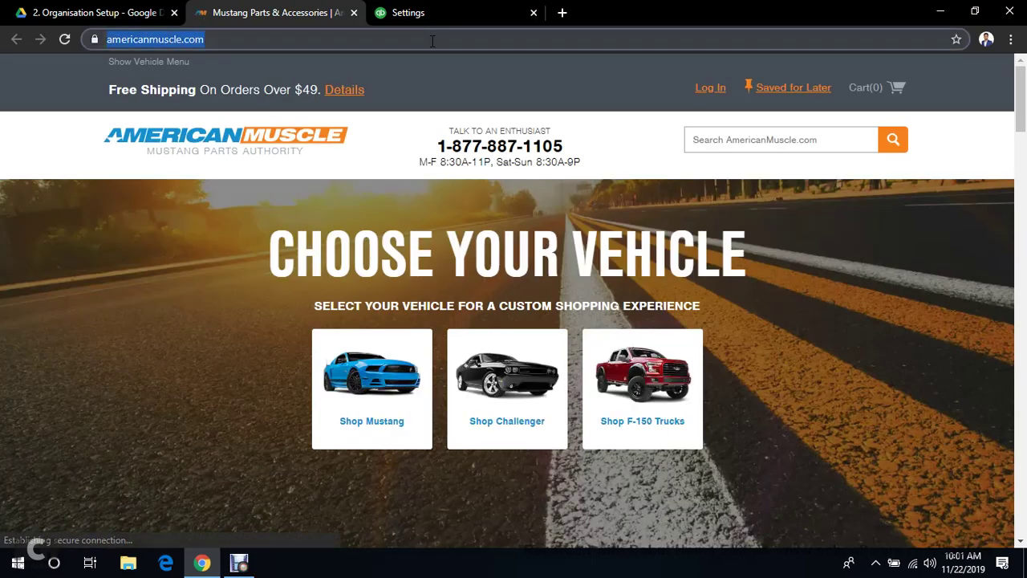
left_click(433, 12)
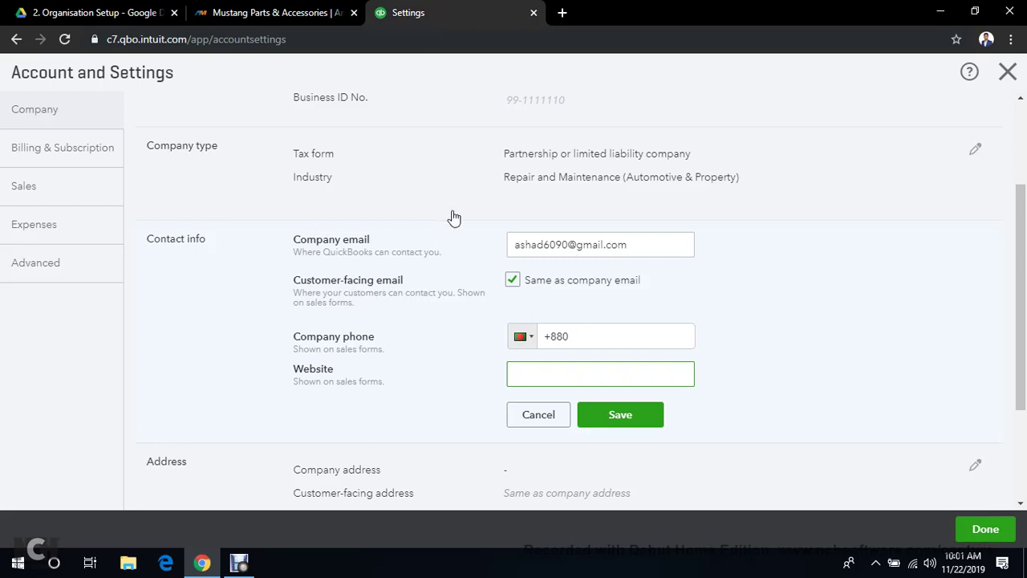
key("ctrl+v")
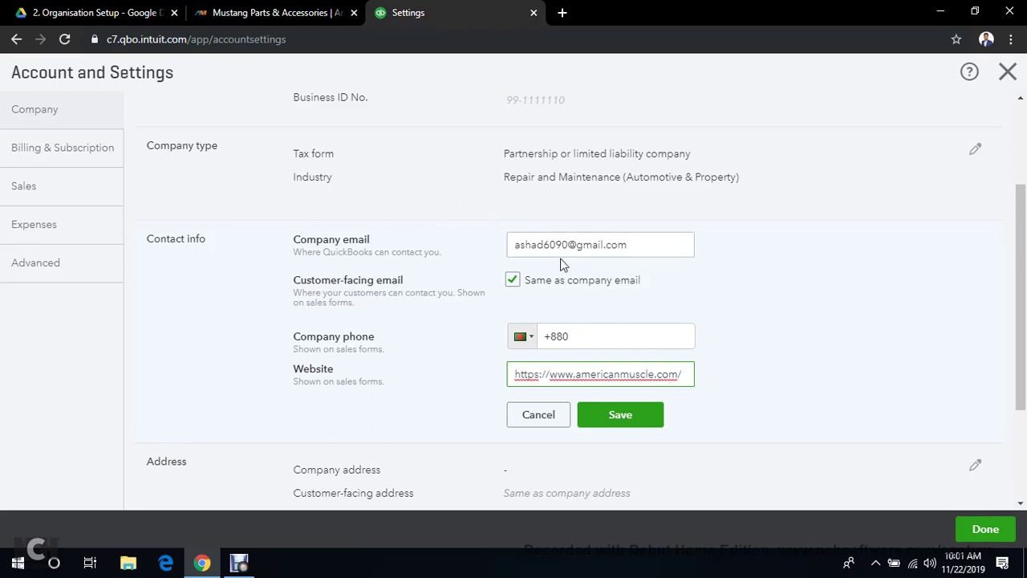
key("BackSpace")
key("BackSpace")
key("BackSpace")
key("BackSpace")
key("BackSpace")
key("BackSpace")
key("BackSpace")
key("BackSpace")
key("BackSpace")
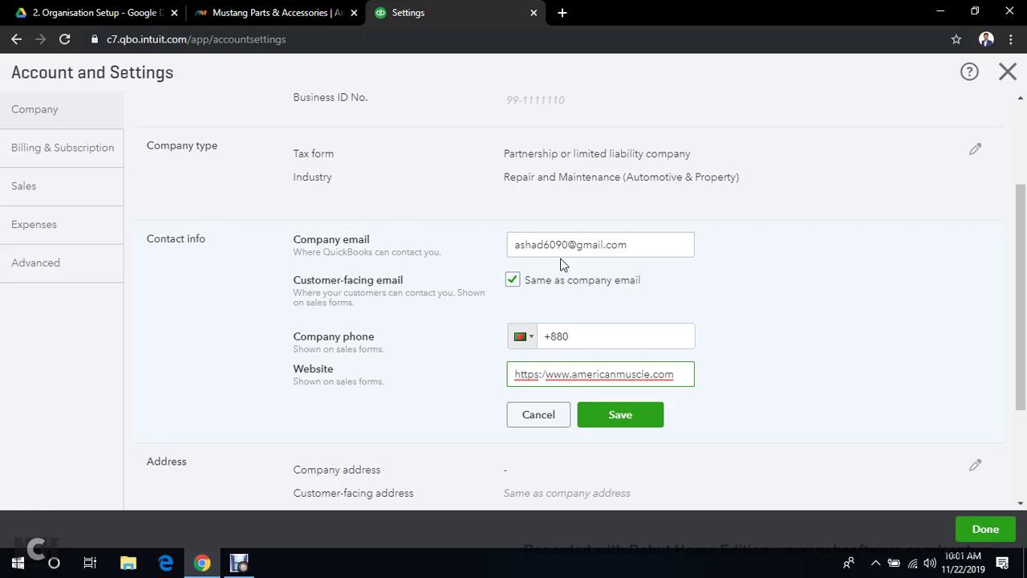
Set the Company phone country code to United States +1
left_click(619, 341)
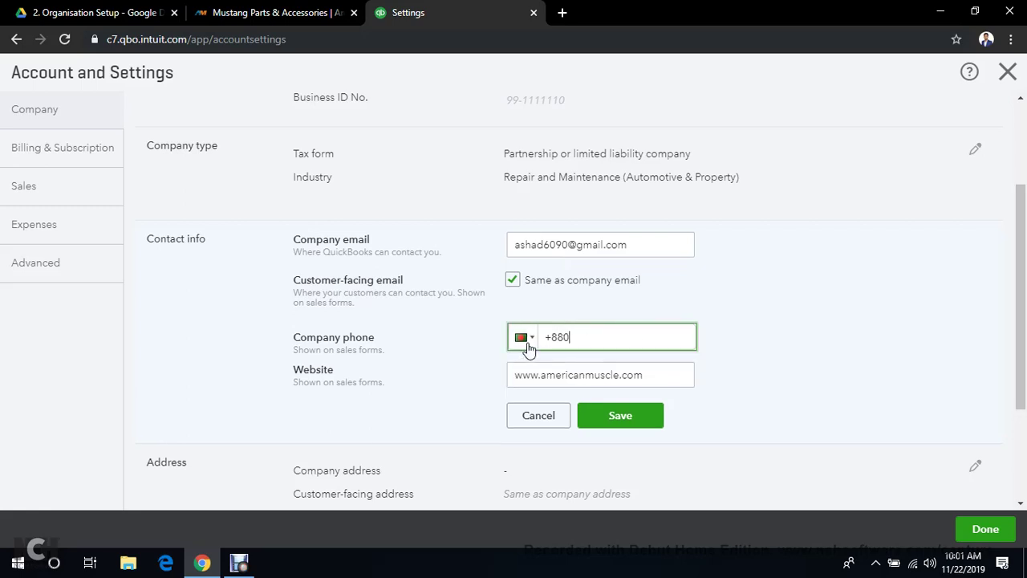
left_click(523, 338)
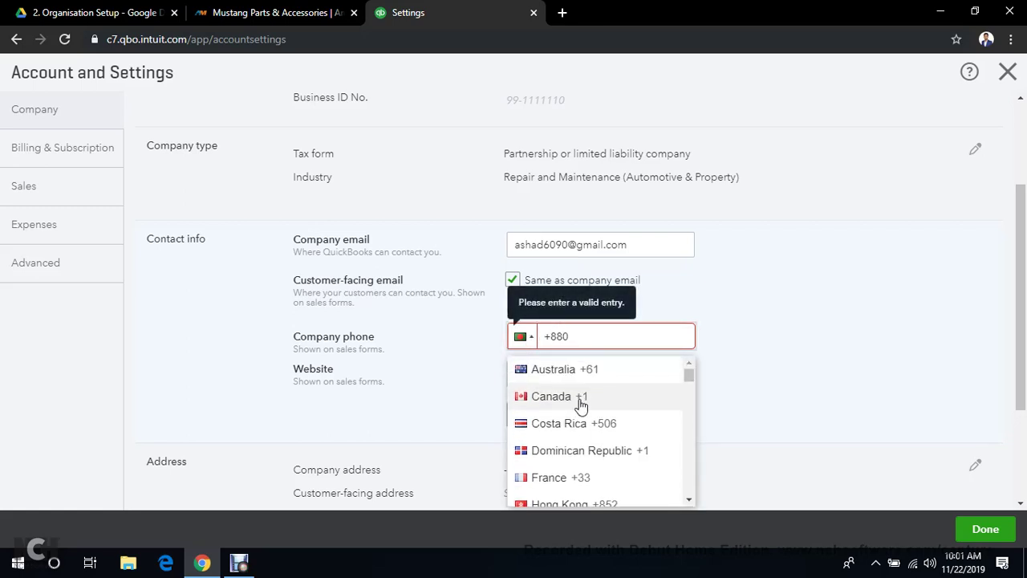
scroll(576, 406, "up", 1)
scroll(850, 358, "down", 3)
scroll(635, 280, "down", 5)
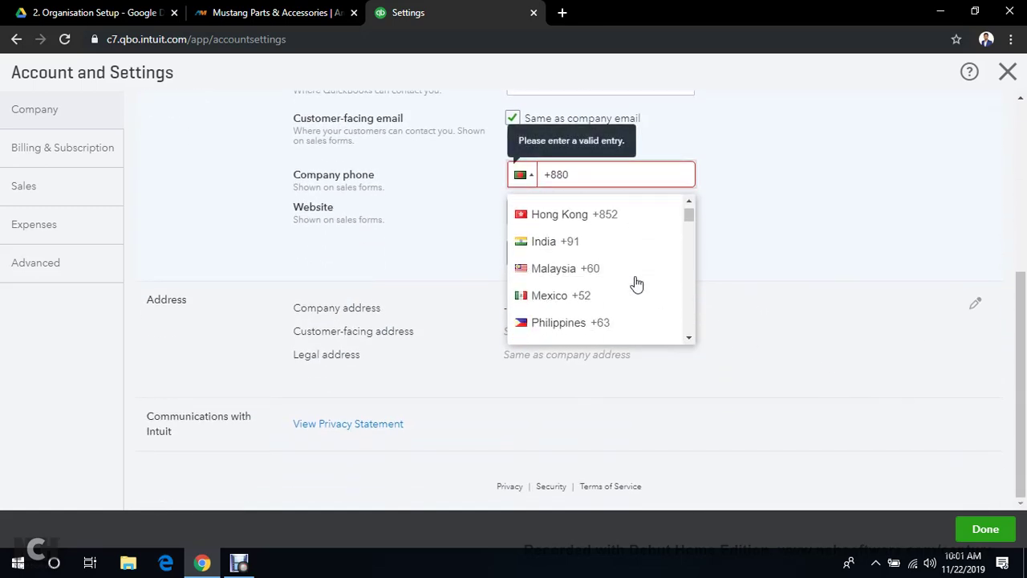
scroll(635, 273, "down", 3)
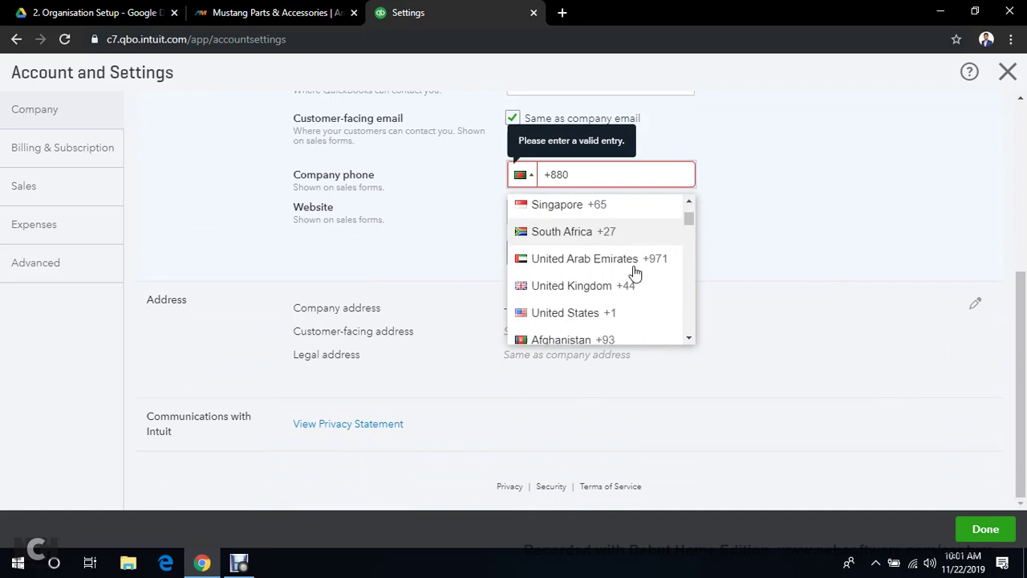
left_click(623, 267)
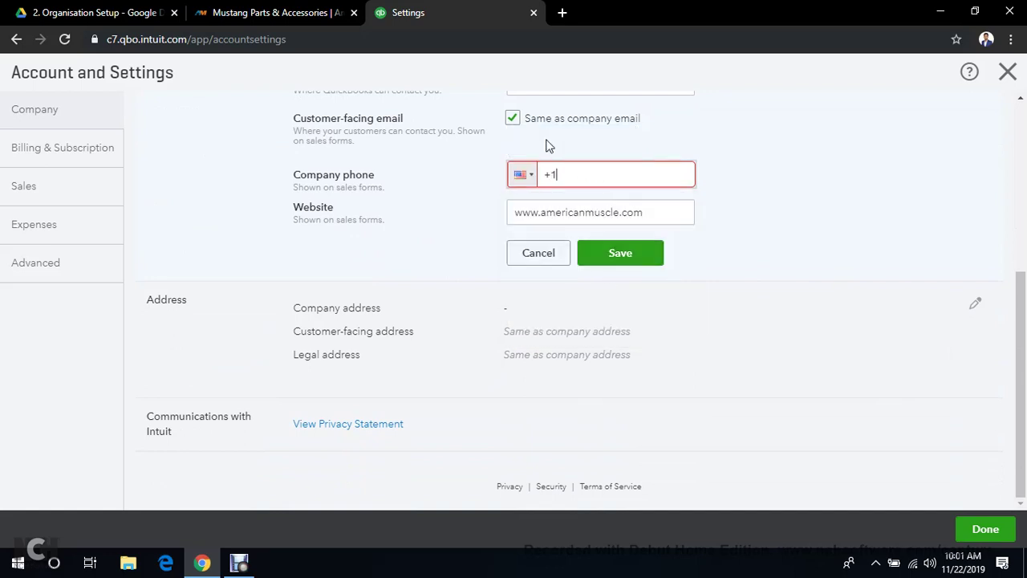
Copy the phone number from the setup document into the Company phone field
left_click(113, 10)
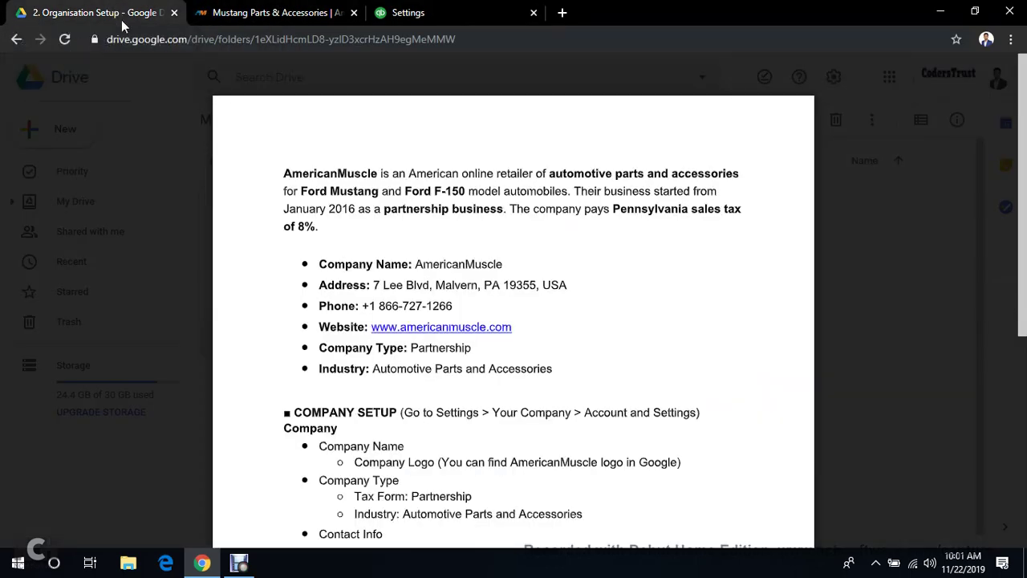
left_click_drag(379, 306, 453, 306)
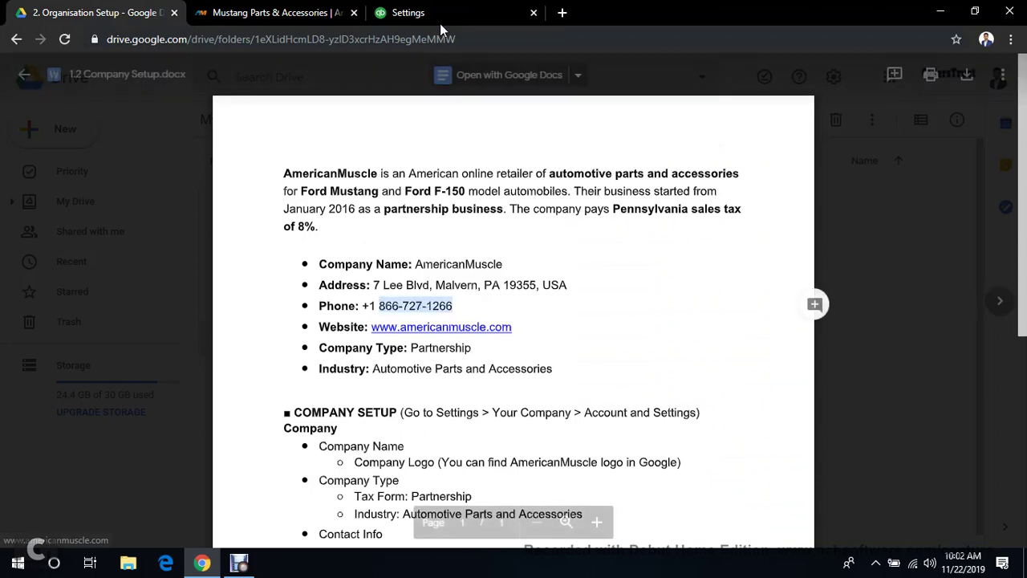
left_click(441, 10)
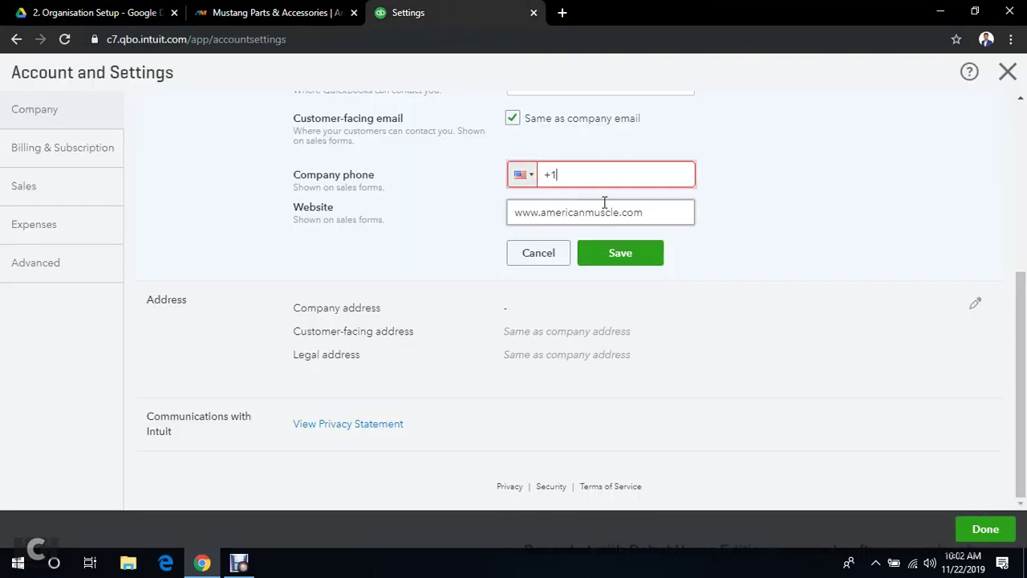
left_click(806, 166)
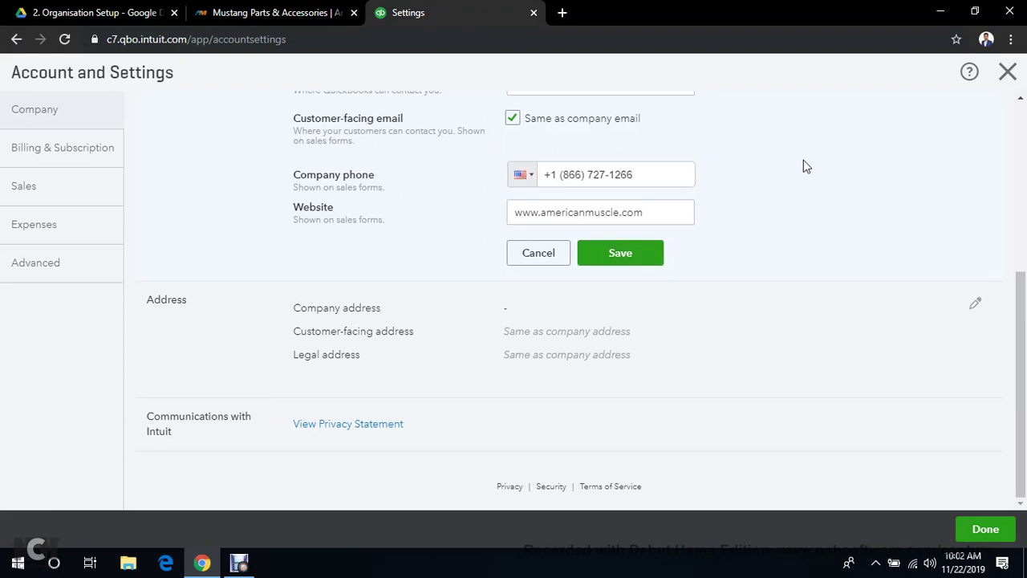
scroll(806, 166, "up", 3)
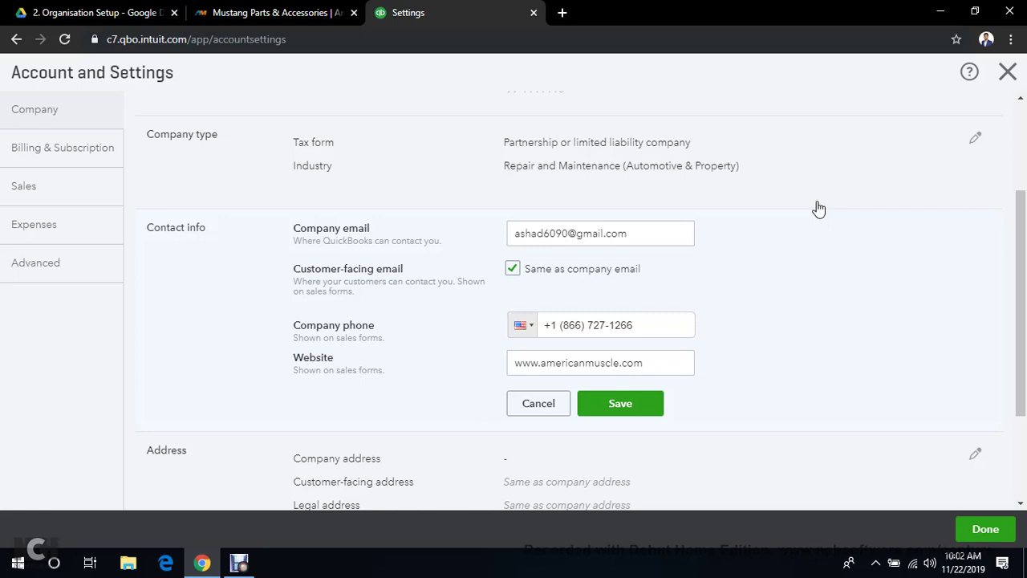
Adjust the Same as company email option and save the contact info
left_click(100, 10)
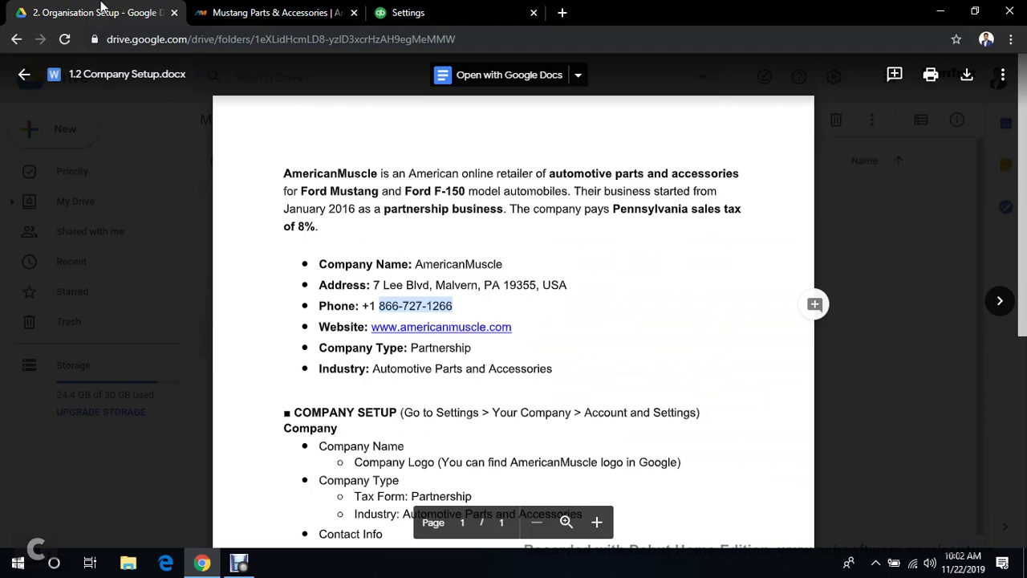
left_click(493, 12)
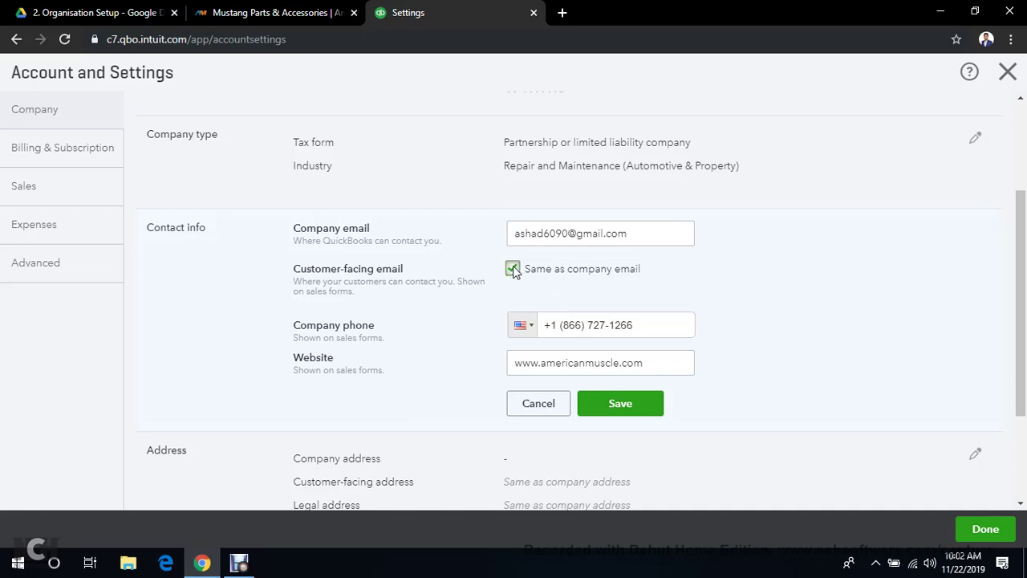
left_click(513, 268)
left_click(526, 298)
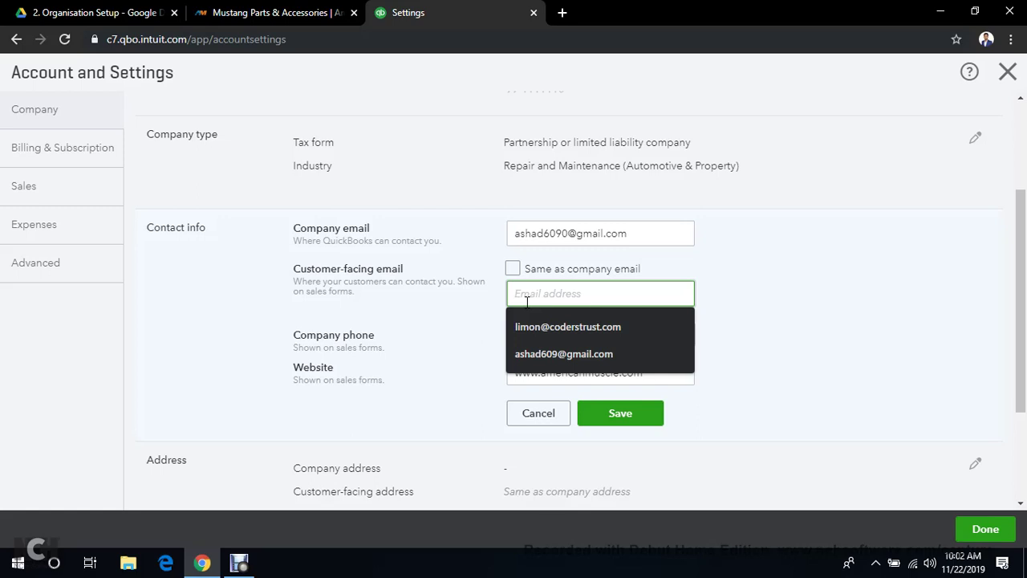
left_click(727, 293)
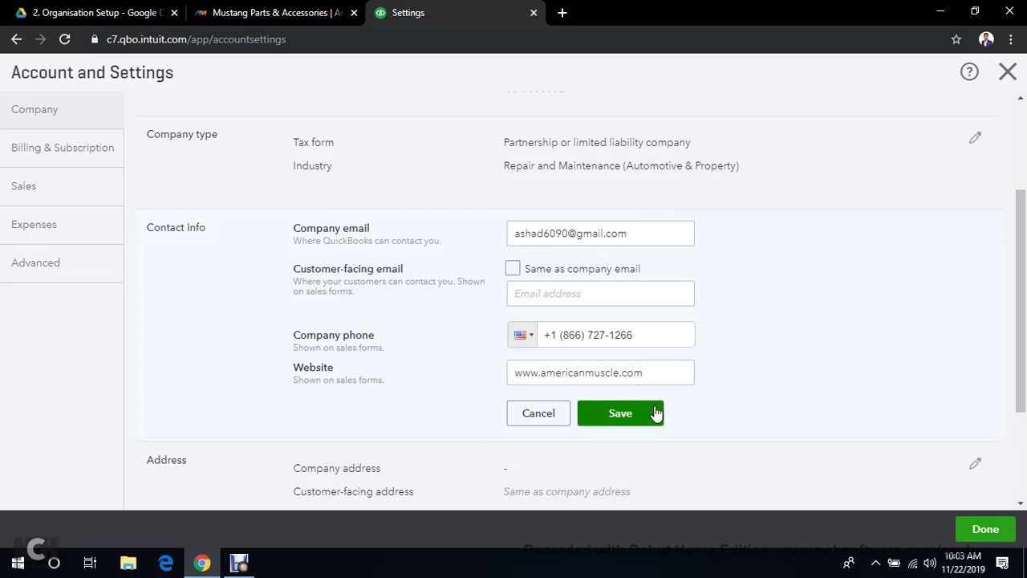
left_click(621, 413)
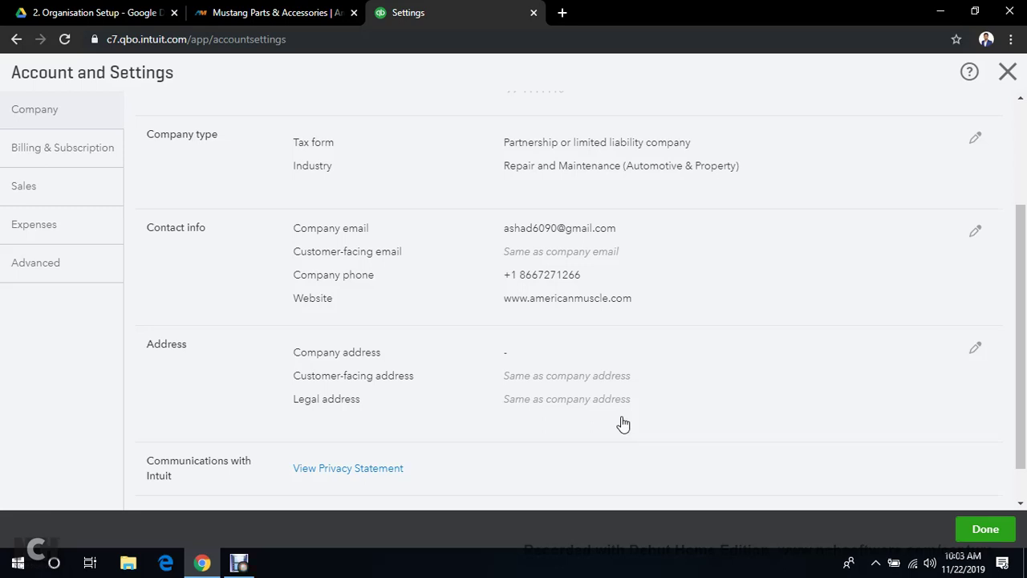
Open the company Address section for editing
left_click(240, 563)
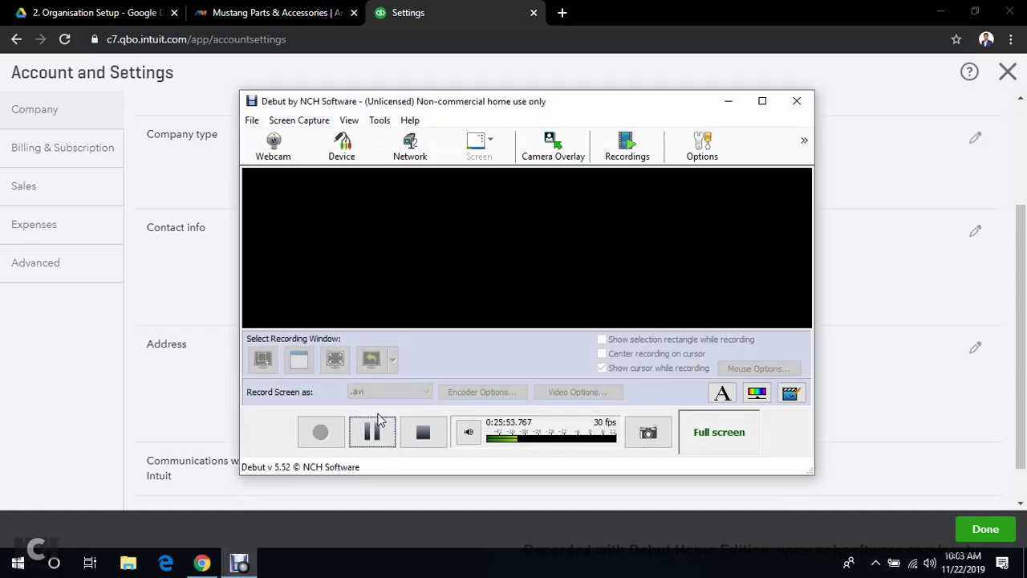
left_click(374, 425)
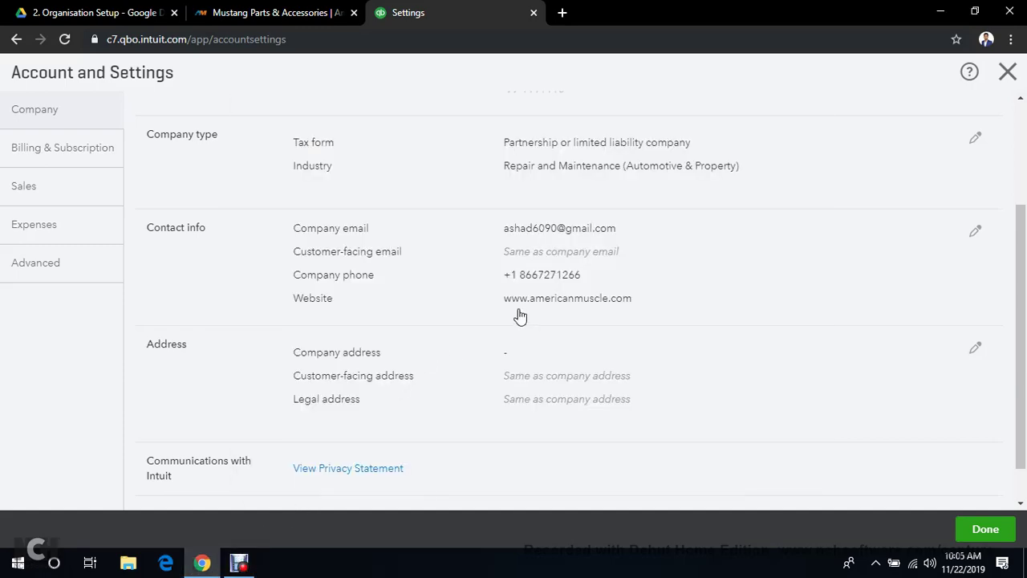
scroll(449, 317, "down", 1)
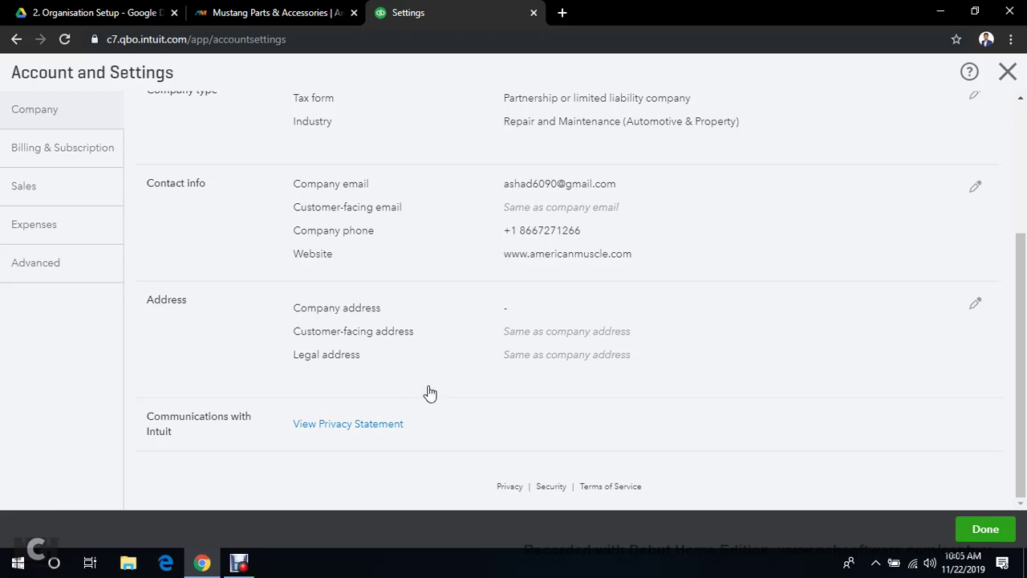
left_click(972, 305)
Paste the setup document's address into Street and move 19355 into the ZIP field
left_click(627, 310)
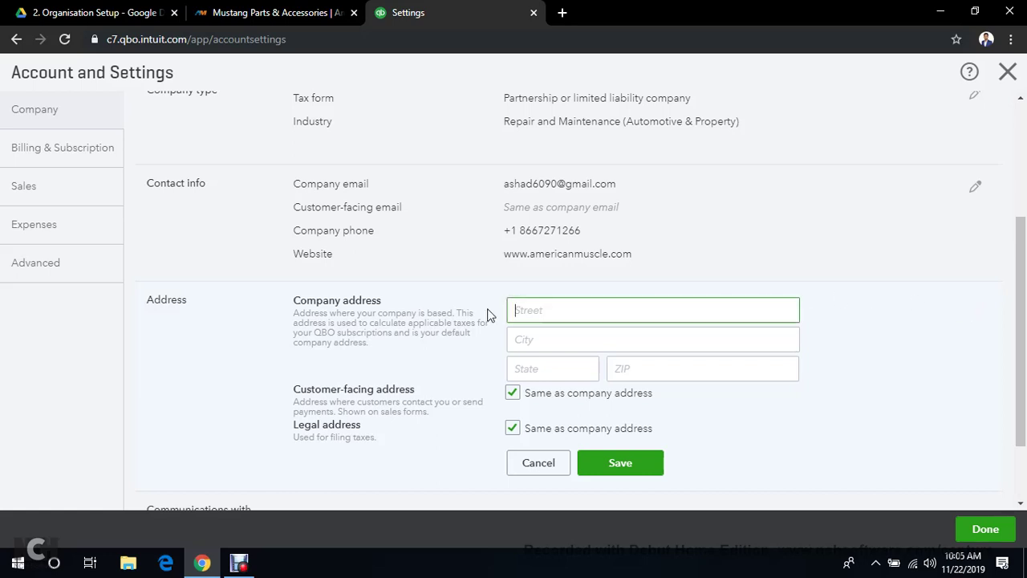
left_click(125, 10)
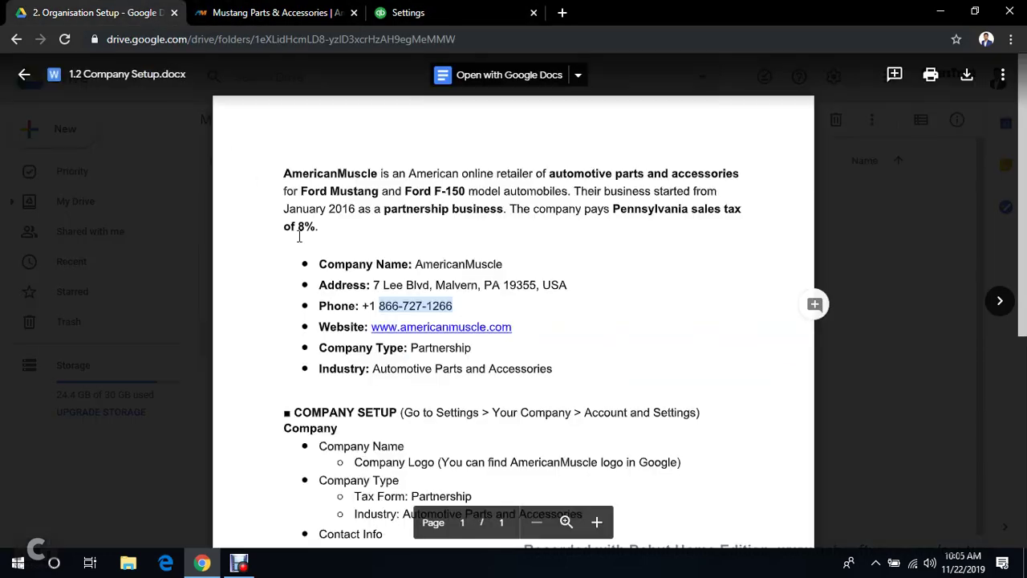
left_click_drag(373, 285, 546, 284)
key("ctrl+c")
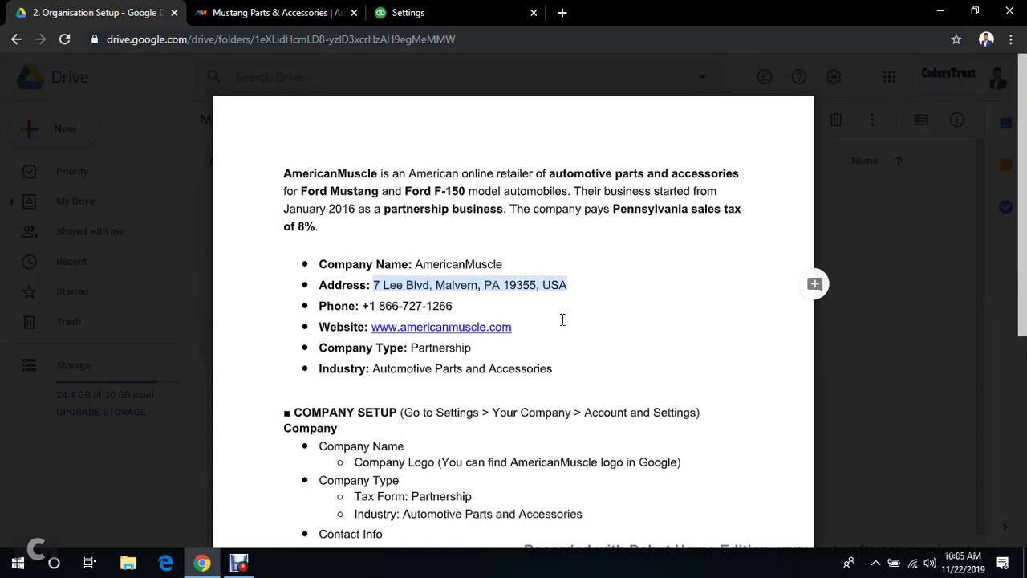
left_click(454, 12)
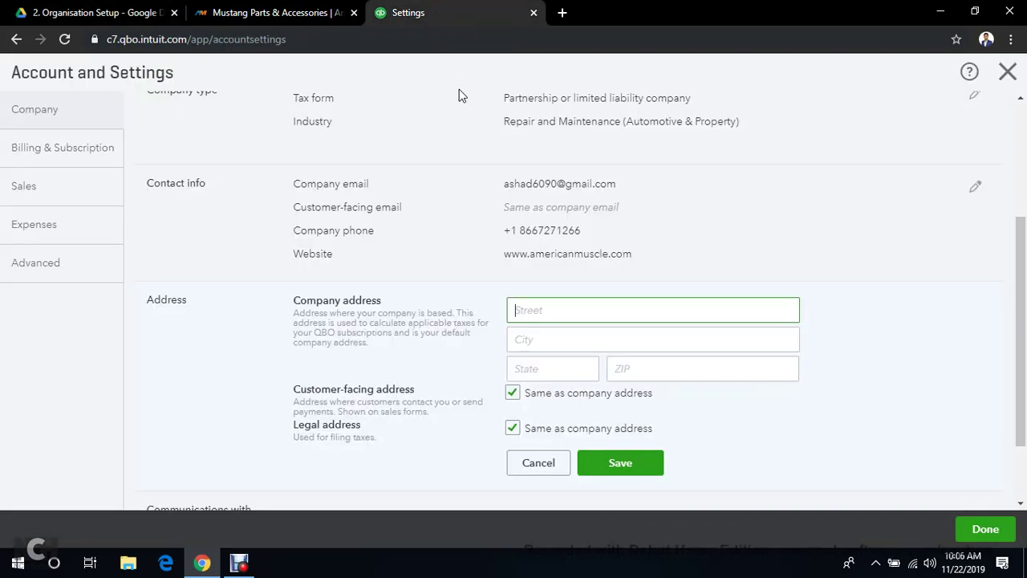
key("ctrl+v")
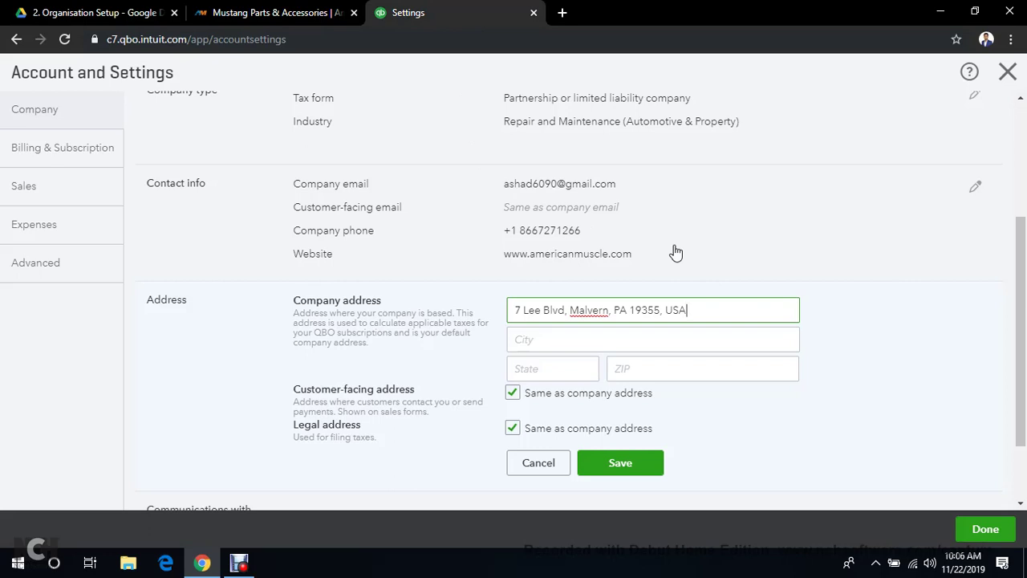
key("BackSpace")
key("BackSpace")
key("shift+Left")
key("shift+Left")
key("shift+Left")
key("shift+Left")
key("shift+Left")
key("ctrl+c")
key("BackSpace")
left_click(643, 375)
key("ctrl+v")
Remove the state from the street line and set State to PA
left_click(578, 368)
left_click(662, 310)
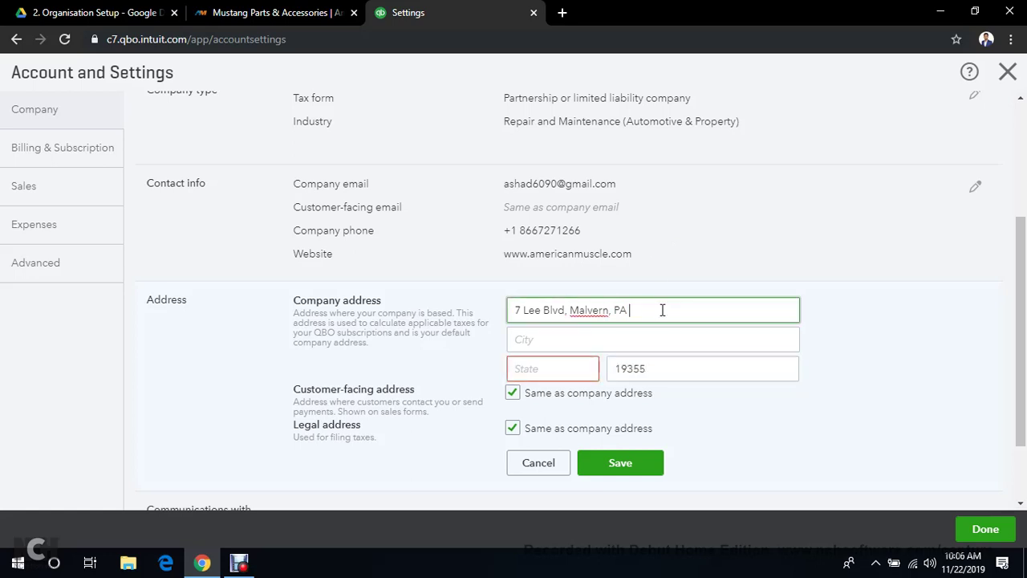
key("BackSpace")
key("BackSpace")
key("BackSpace")
key("ctrl+a")
left_click(562, 366)
type("PA")
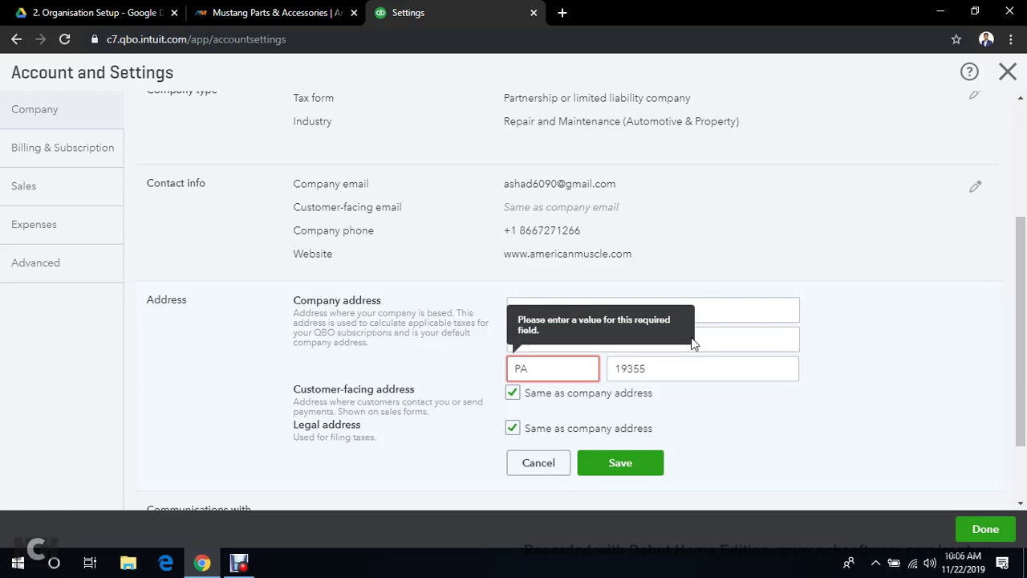
left_click(698, 338)
left_click(589, 310)
double_click(589, 310)
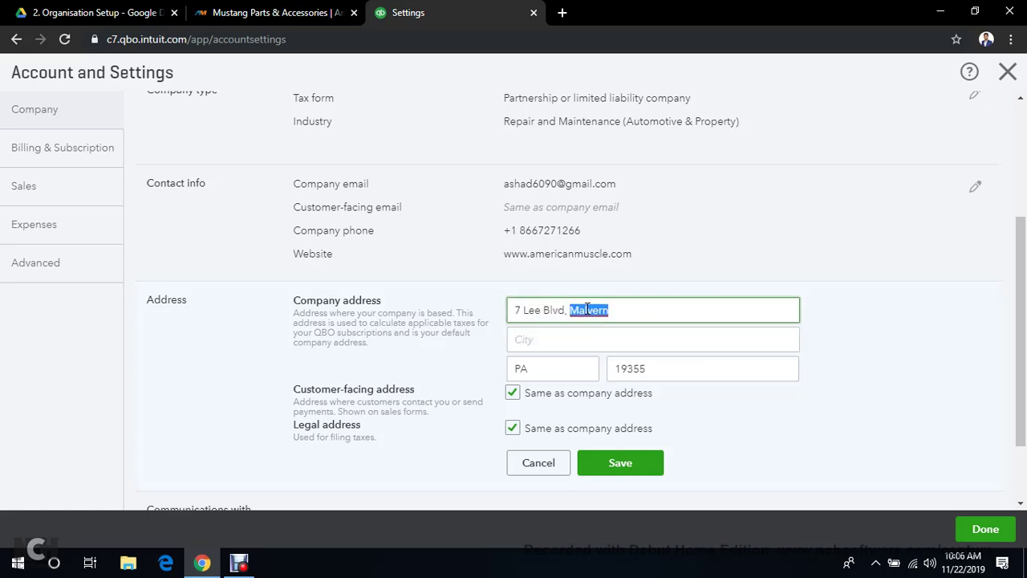
key("ctrl+x")
left_click(593, 340)
key("ctrl+v")
left_click(641, 314)
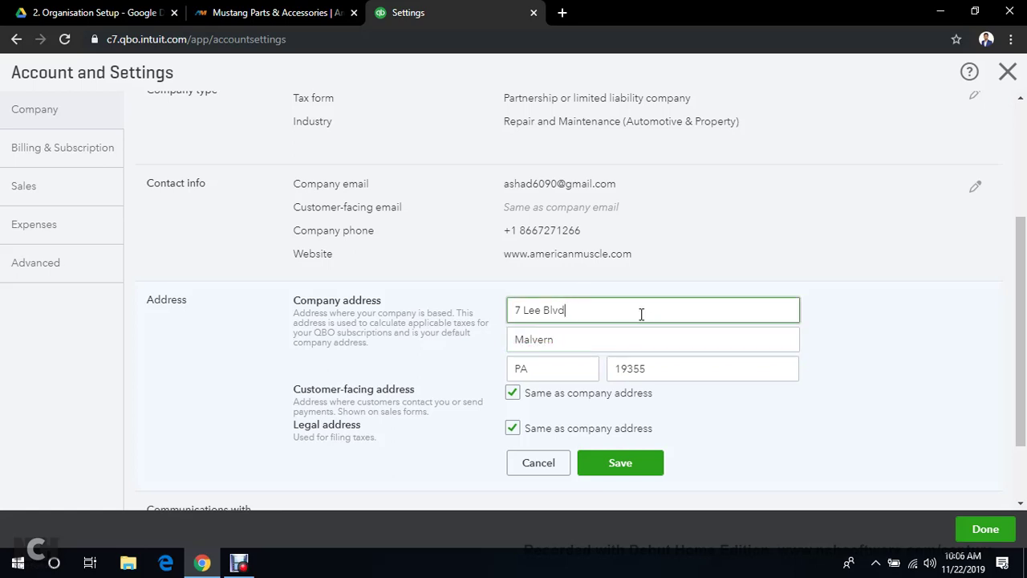
left_click(204, 376)
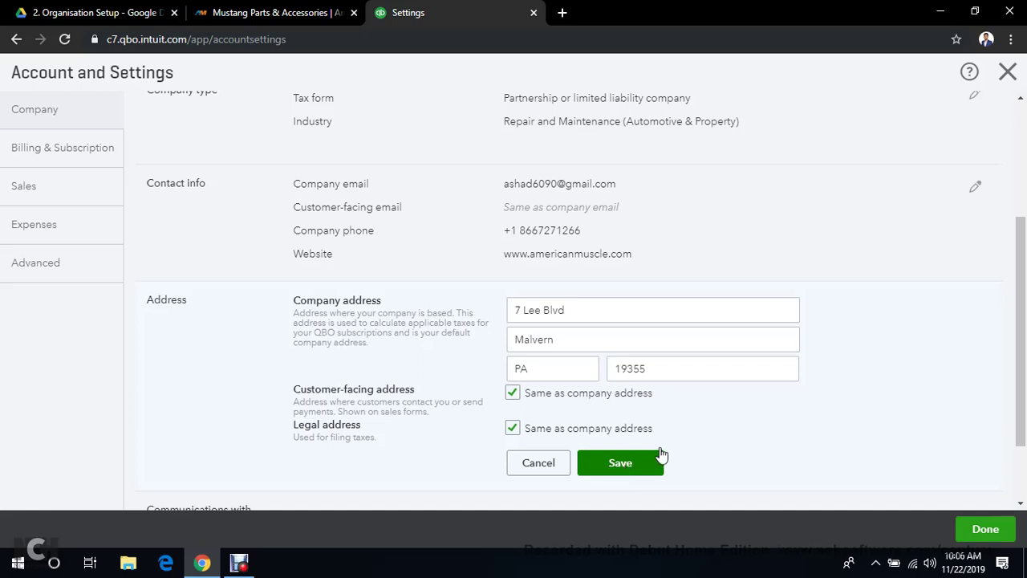
Save the company address and close account settings
left_click(240, 565)
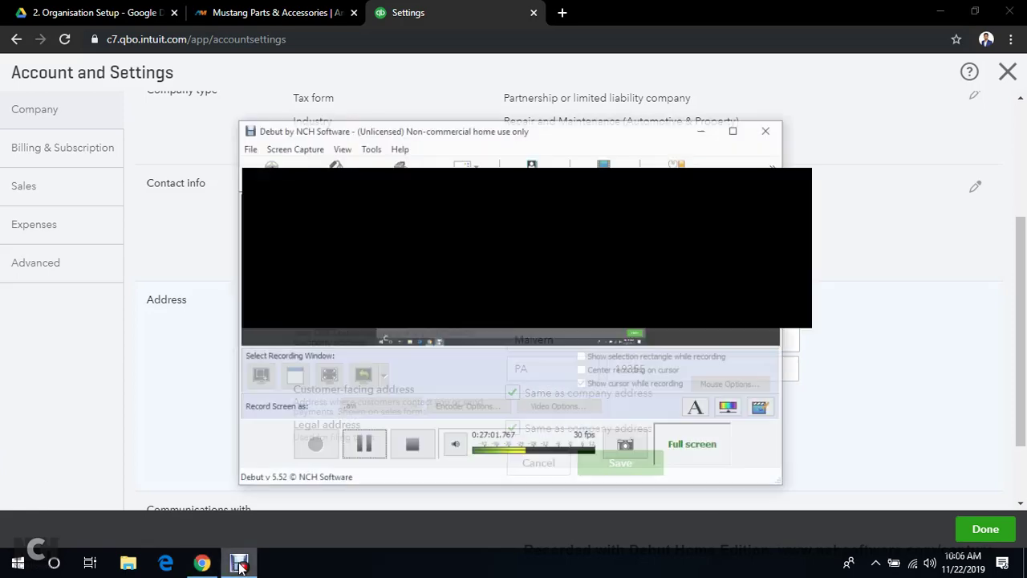
left_click(369, 431)
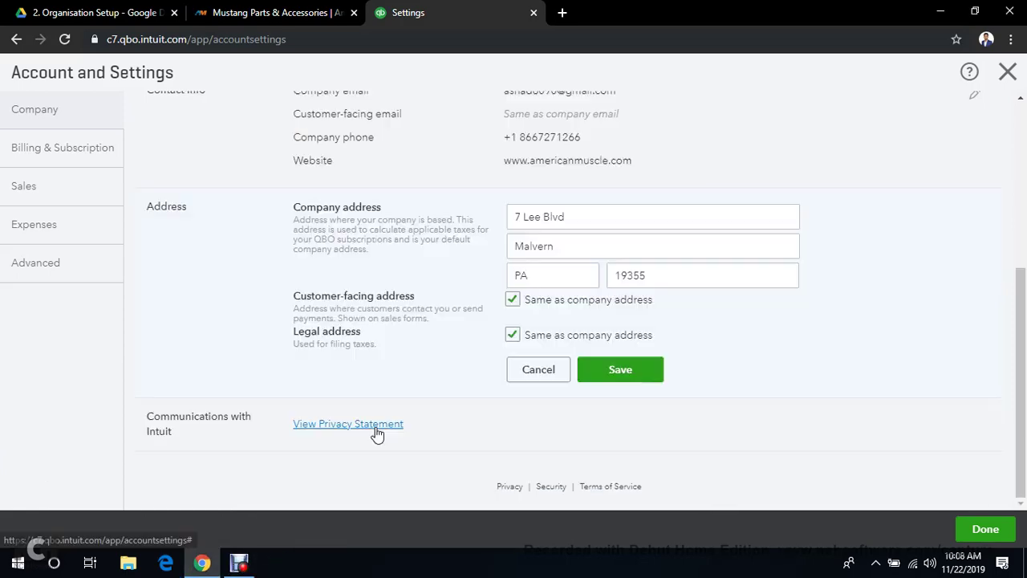
left_click(619, 372)
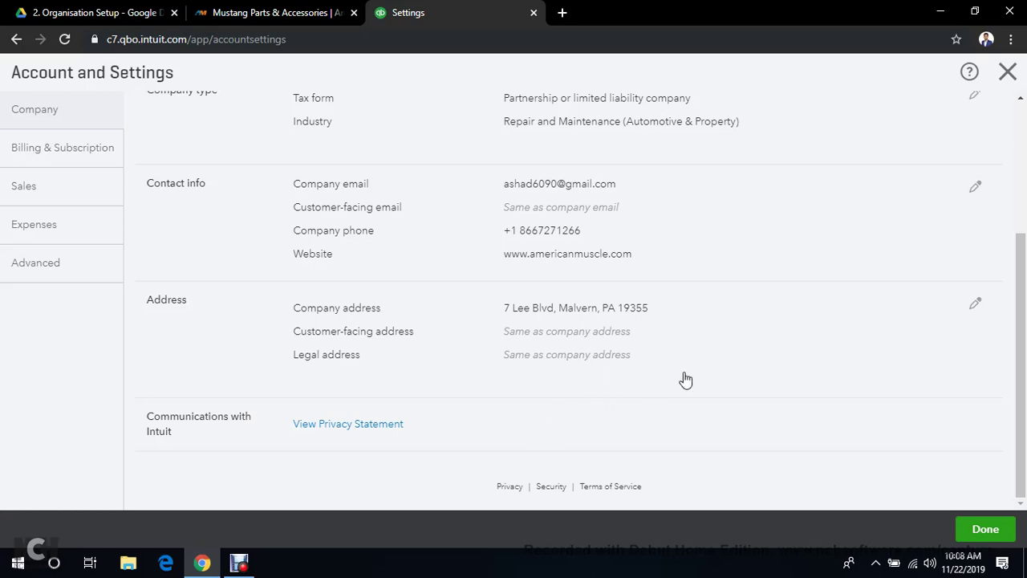
left_click(995, 521)
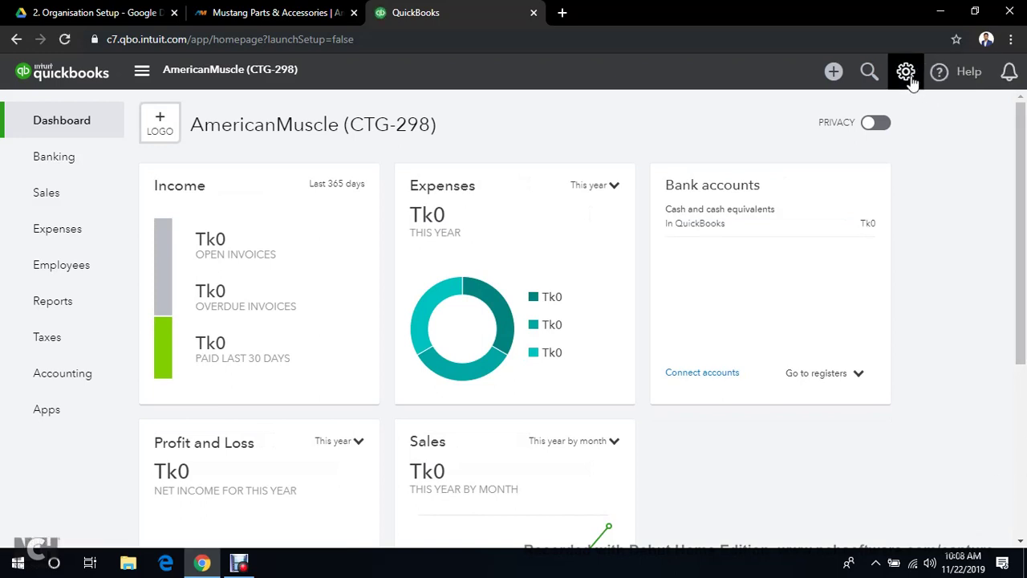
Open Account and Settings > Billing & Subscription to view the Essentials trial plan
left_click(907, 74)
left_click(375, 190)
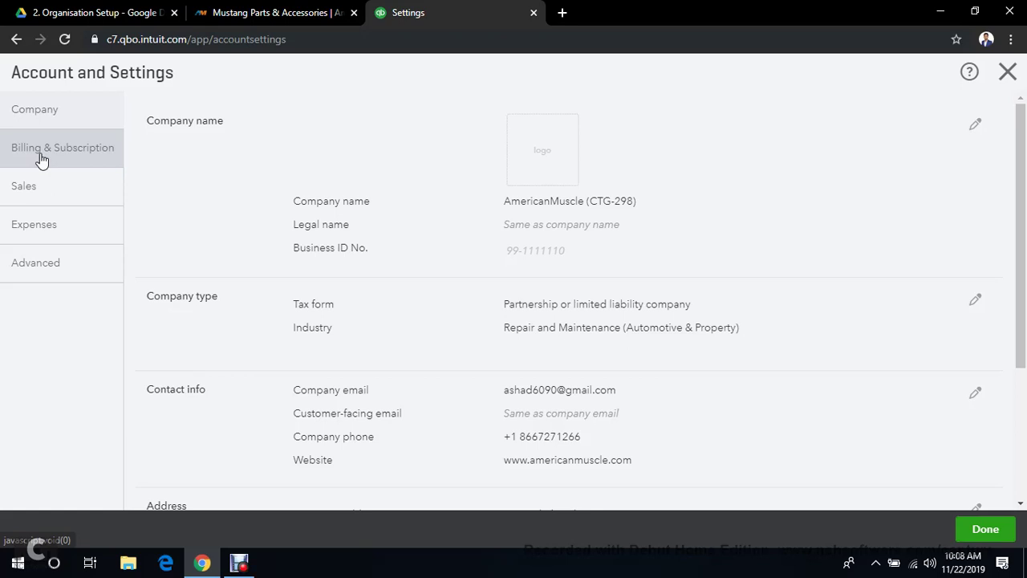
left_click(40, 158)
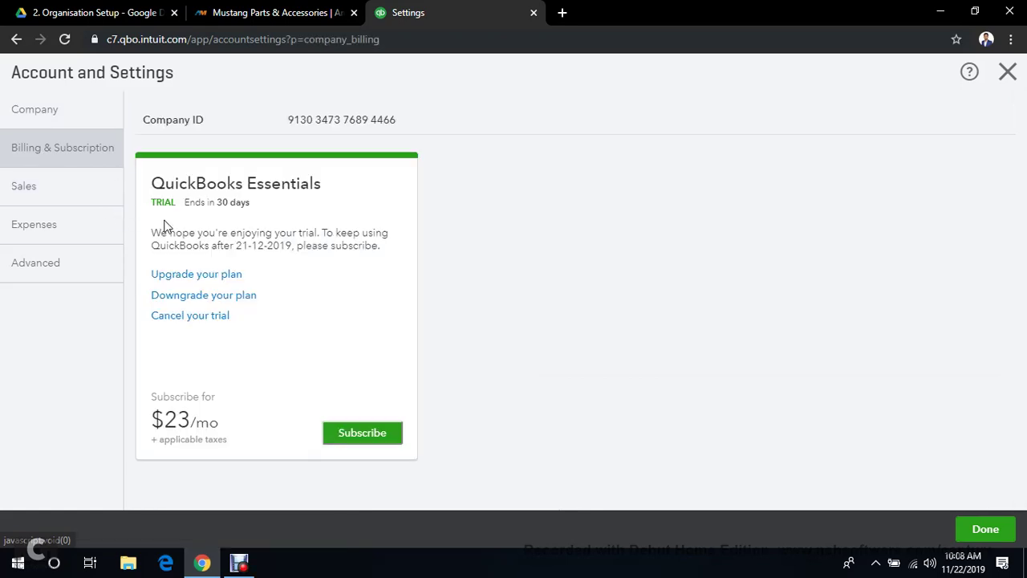
left_click_drag(248, 184, 332, 193)
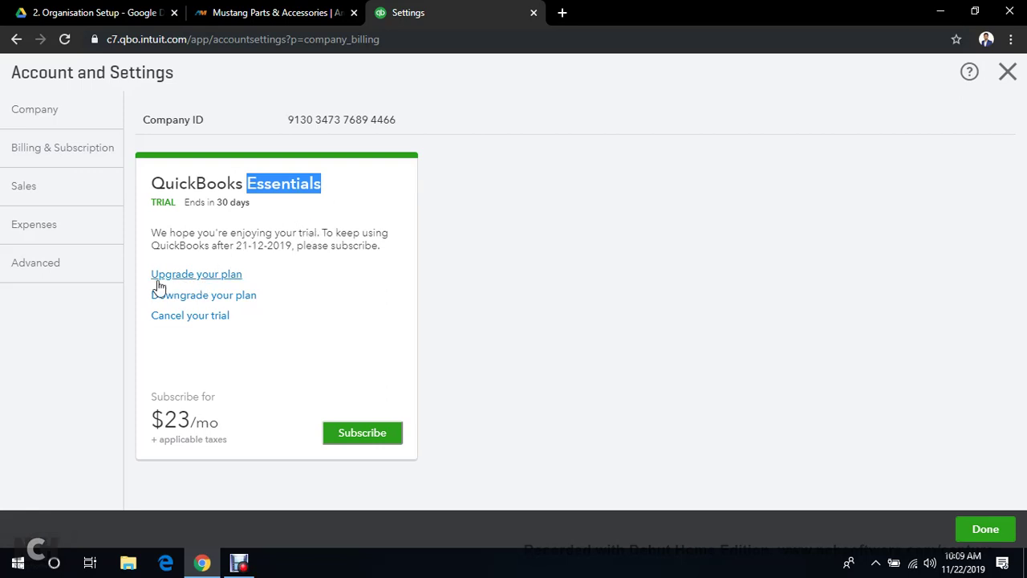
Upgrade the subscription from Essentials to the Plus plan at $31/mo after trial
left_click(216, 277)
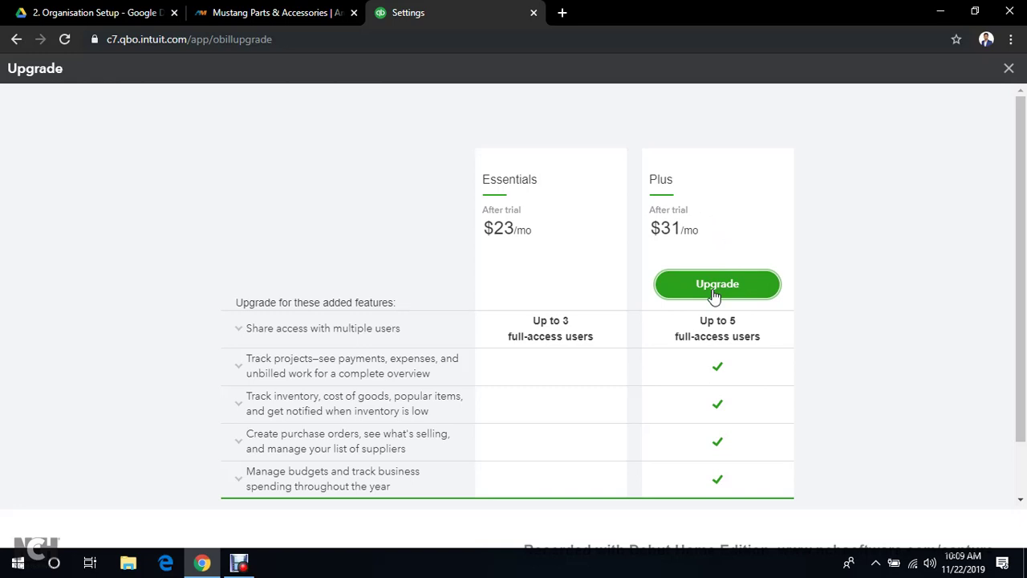
scroll(711, 291, "down", 1)
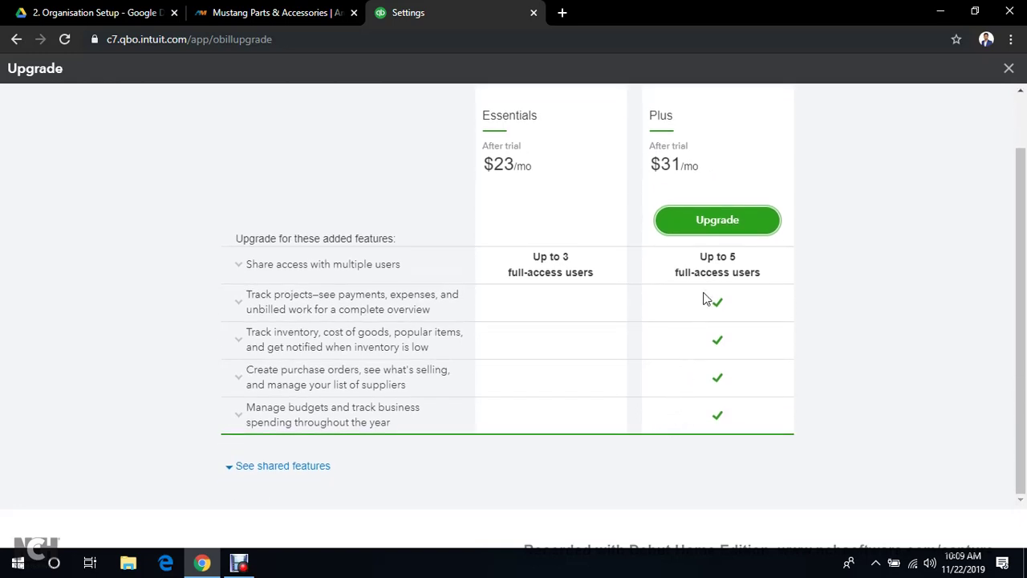
left_click(709, 220)
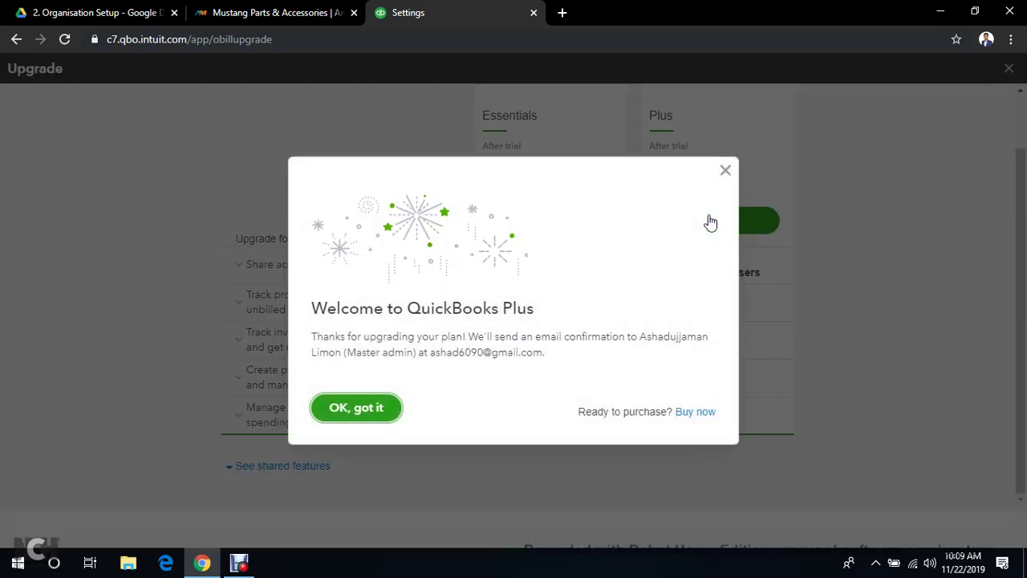
Dismiss the Welcome to QuickBooks Plus message to see the Plus trial on Billing
left_click(374, 409)
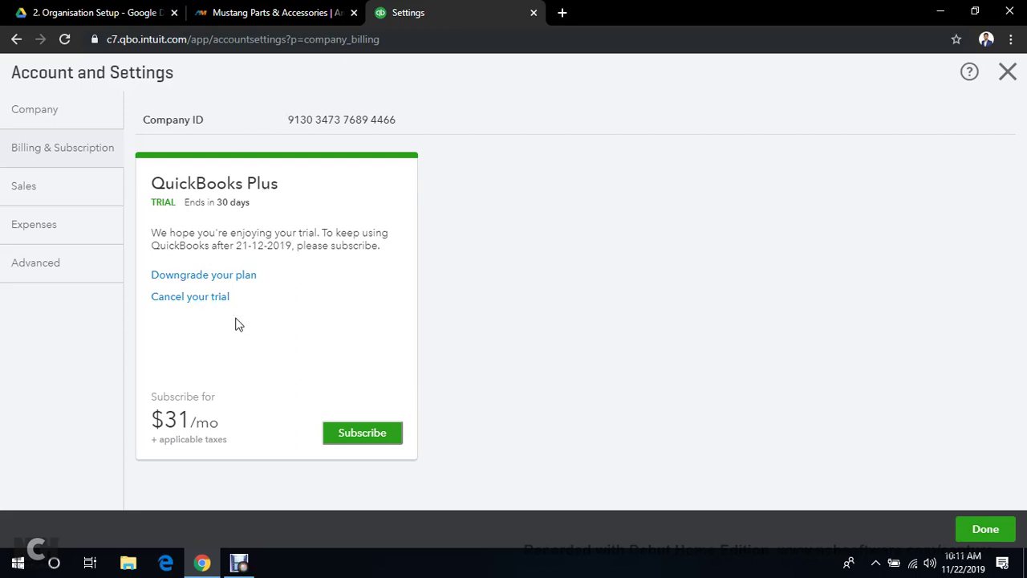
left_click(187, 278)
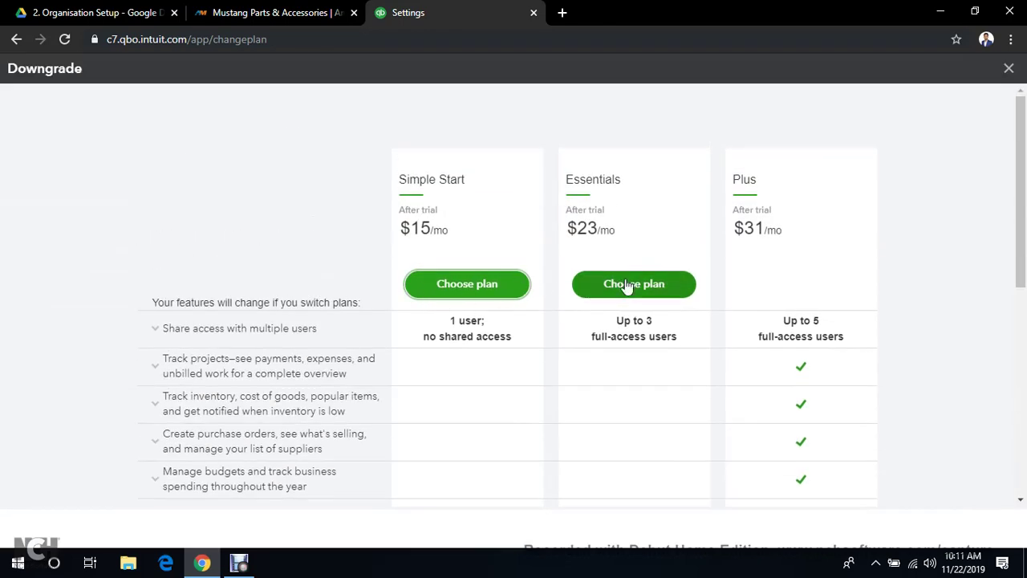
scroll(626, 287, "down", 5)
scroll(672, 328, "up", 2)
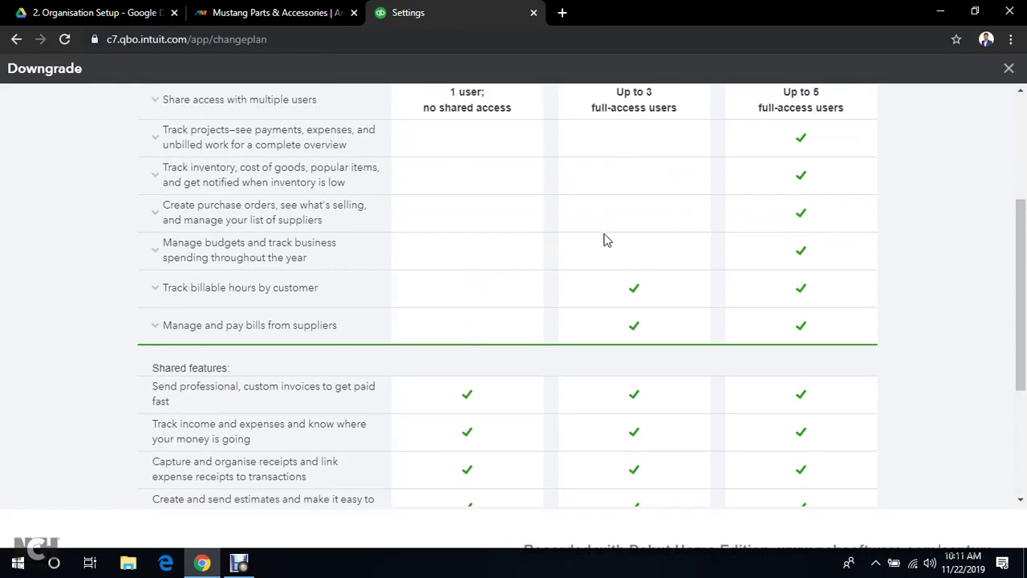
scroll(610, 238, "up", 3)
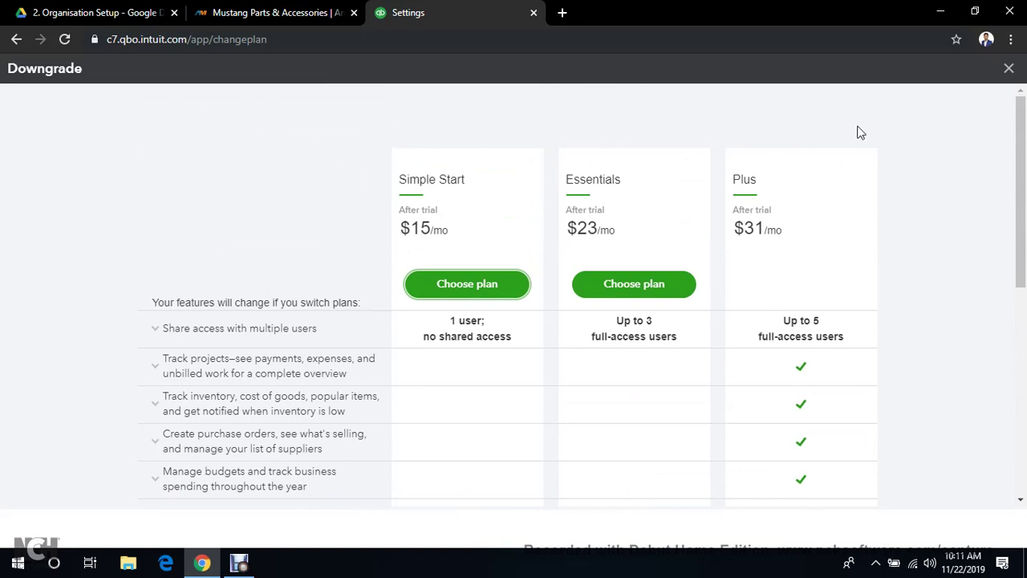
left_click(1007, 70)
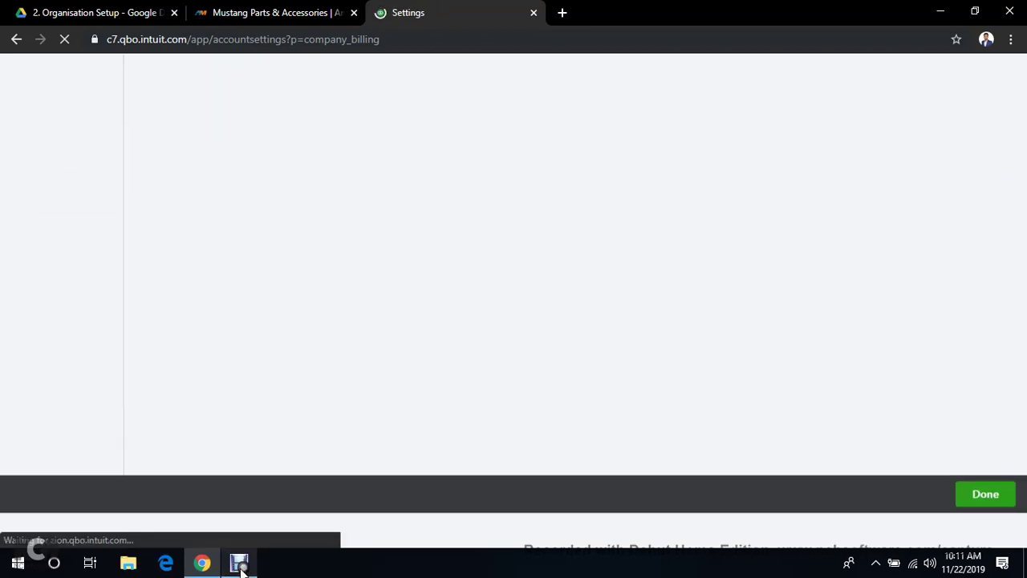
left_click(240, 565)
left_click(371, 432)
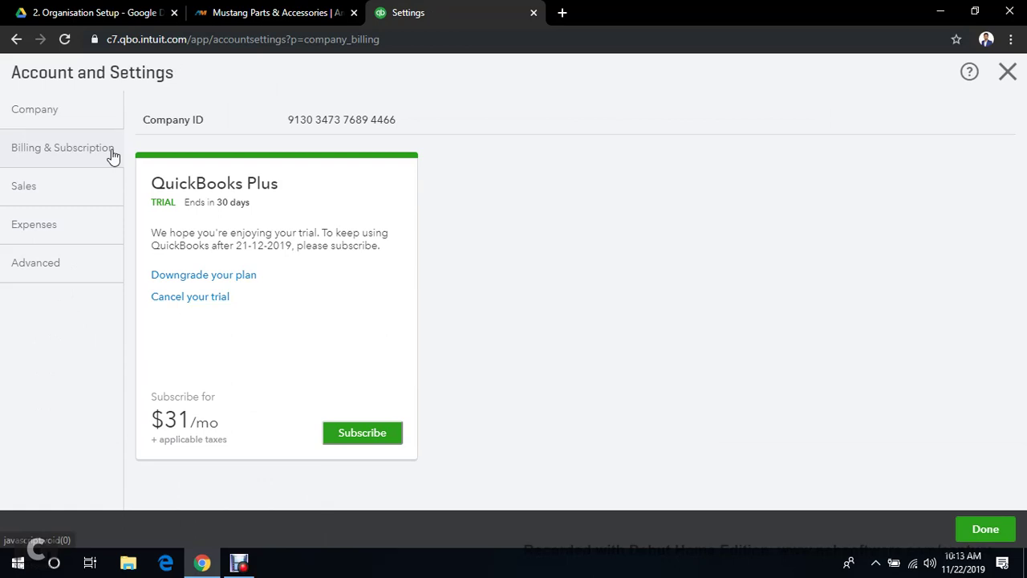
Go to the Sales settings and open the custom form styles via 'Customise look and feel'
left_click(24, 186)
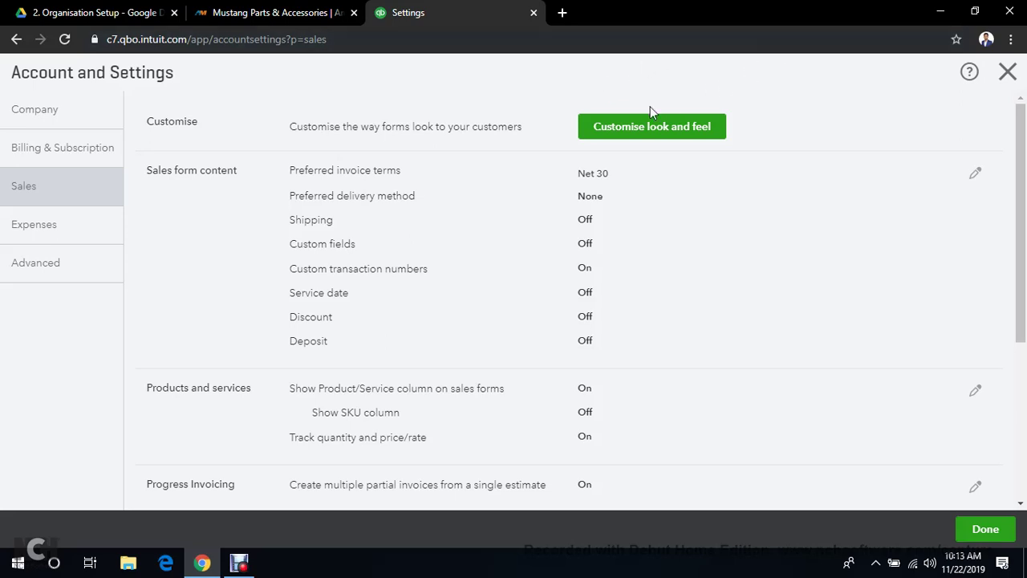
left_click(622, 128)
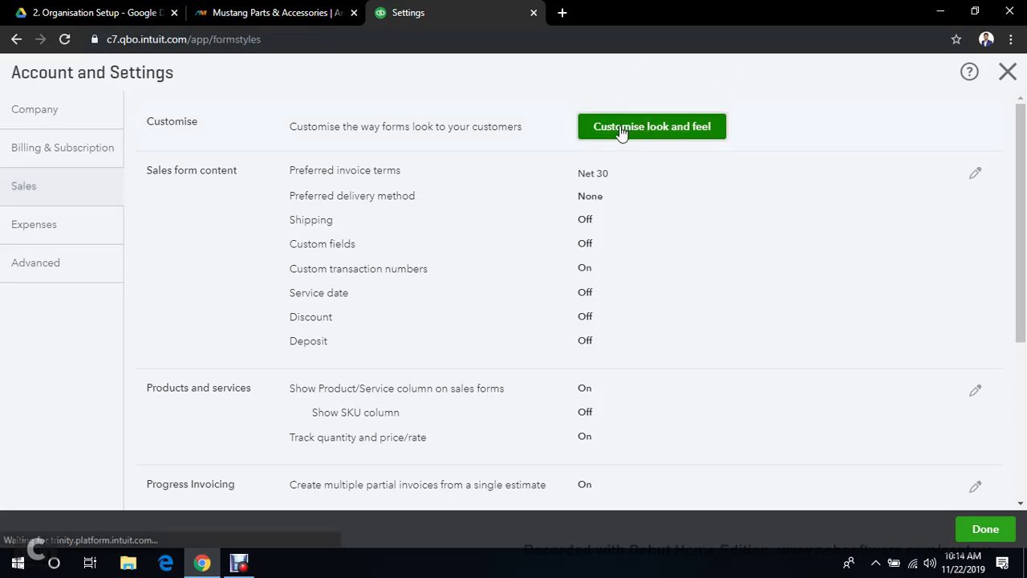
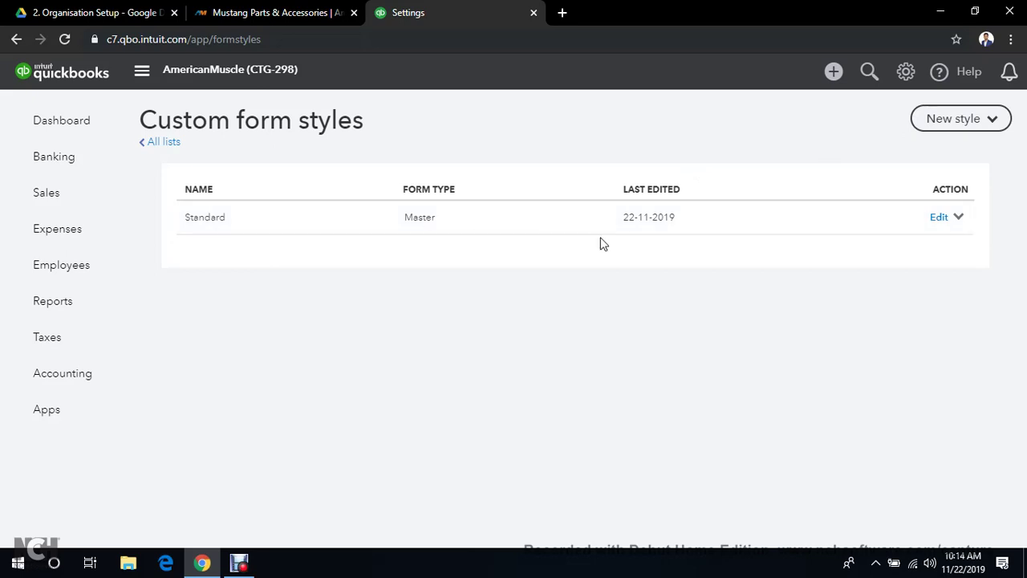
Add the AmericanMuscle logo as the default logo on the Standard invoice style
left_click(939, 220)
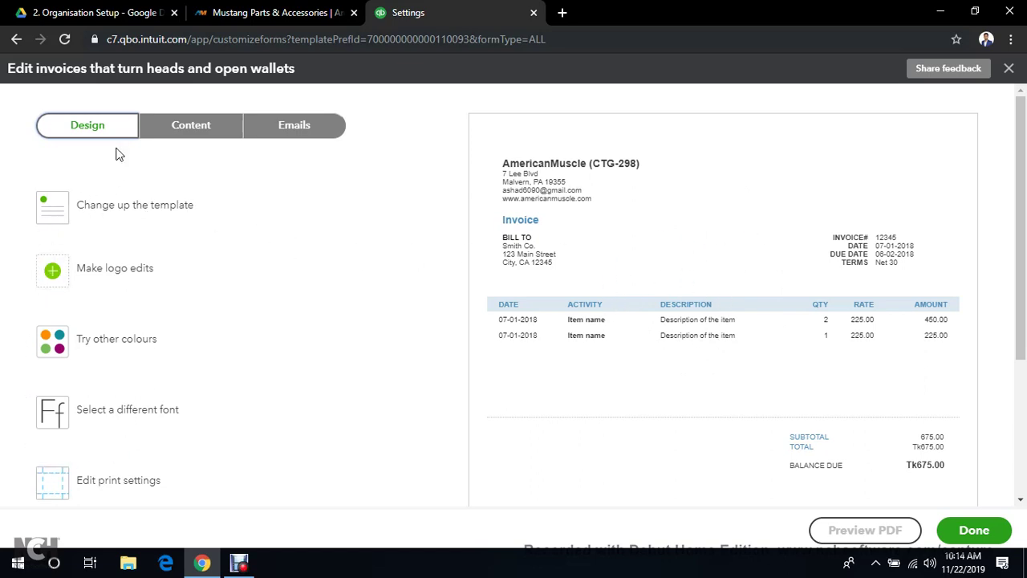
left_click(109, 273)
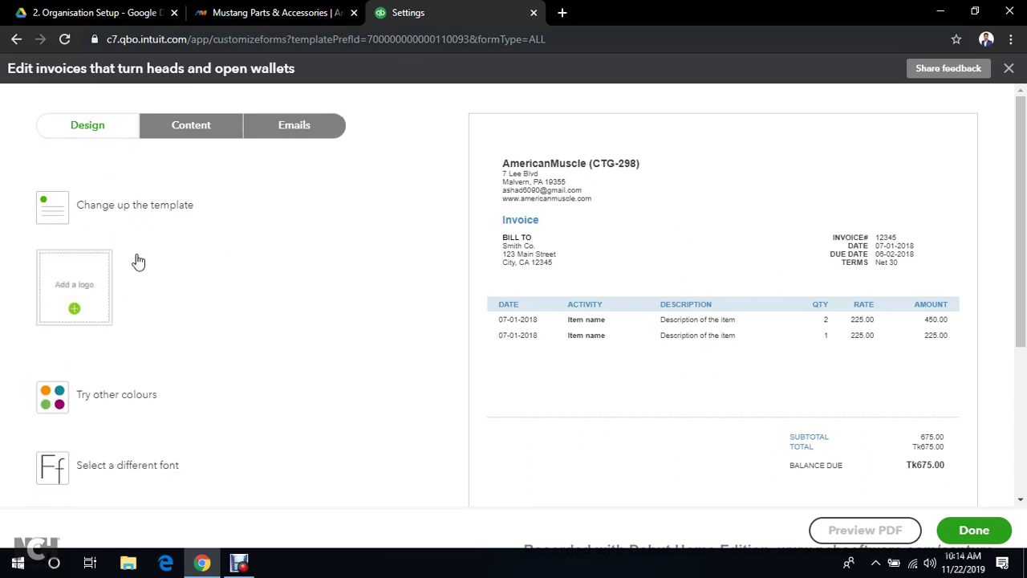
left_click(73, 310)
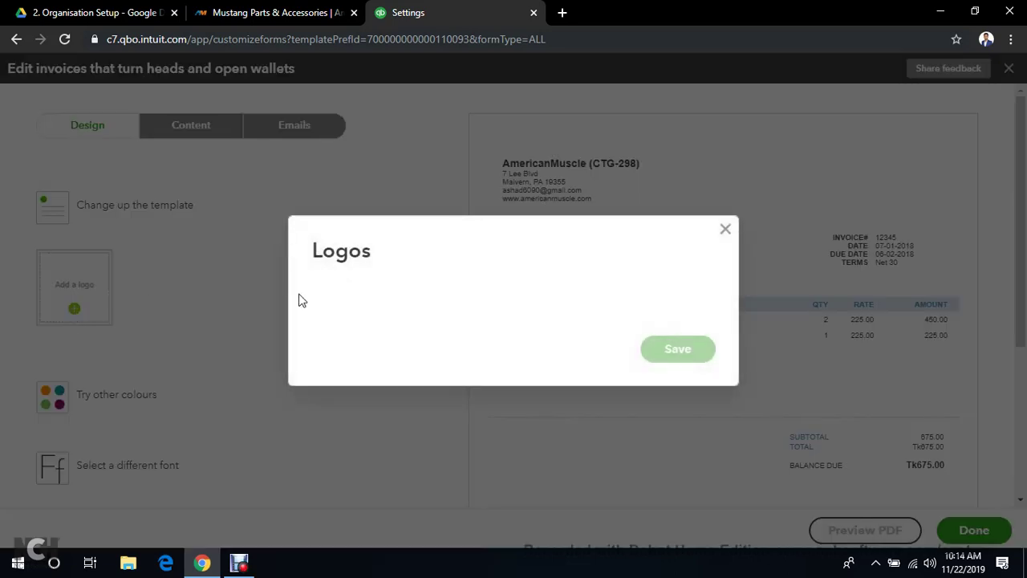
left_click(360, 292)
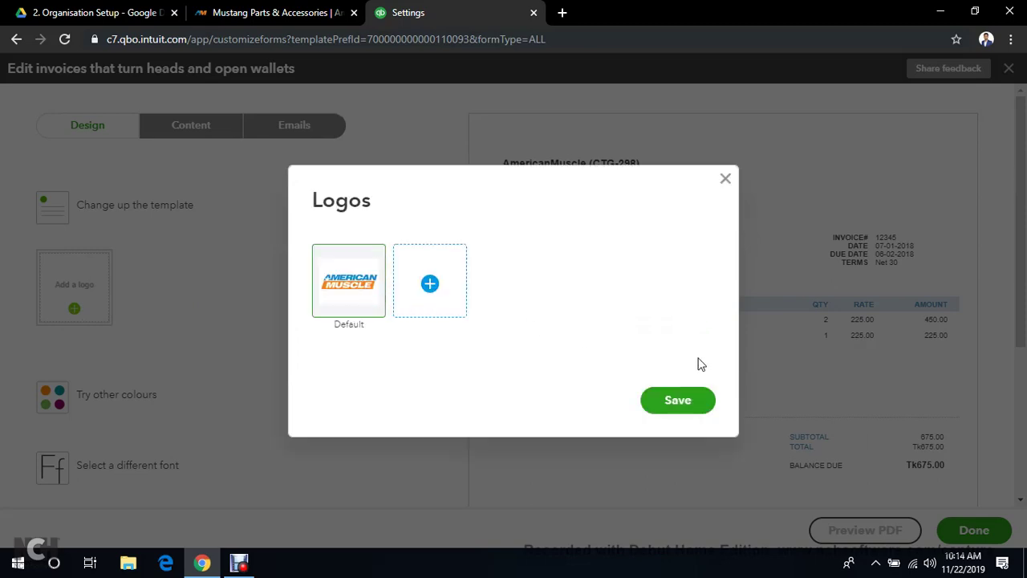
left_click(695, 403)
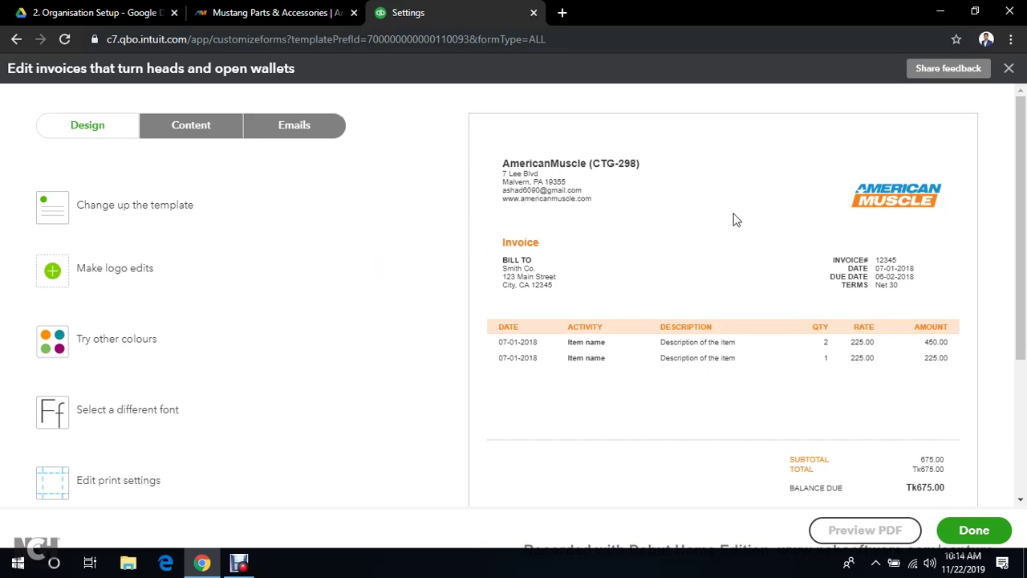
Compare the invoice templates and settle on the Bold template
left_click(89, 213)
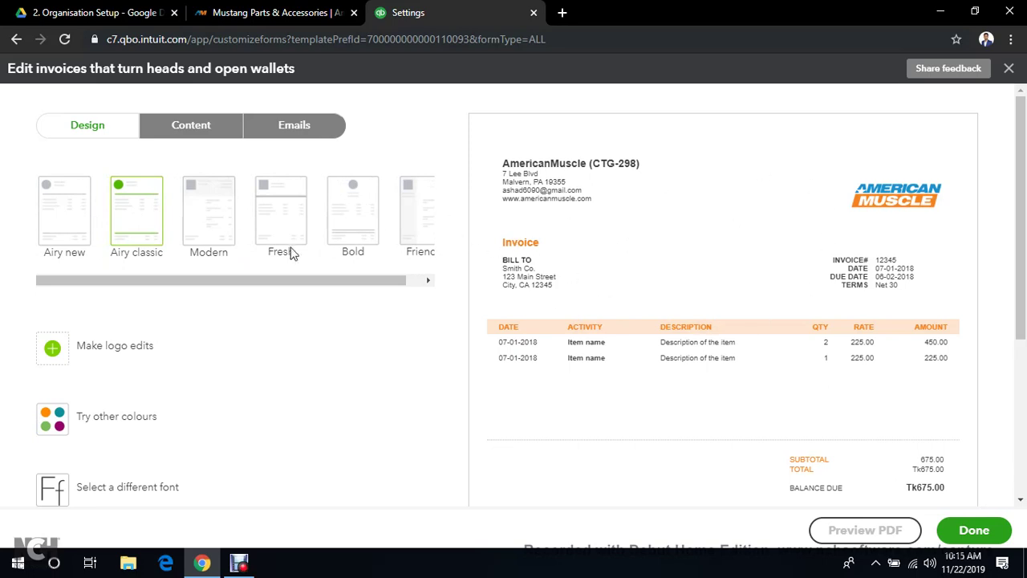
left_click(431, 209)
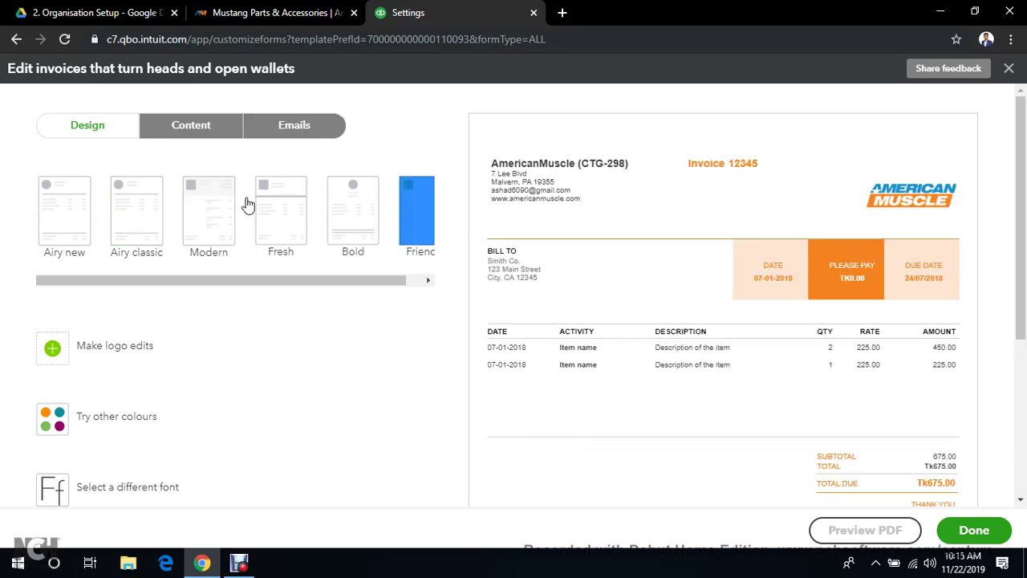
left_click(365, 223)
left_click(287, 221)
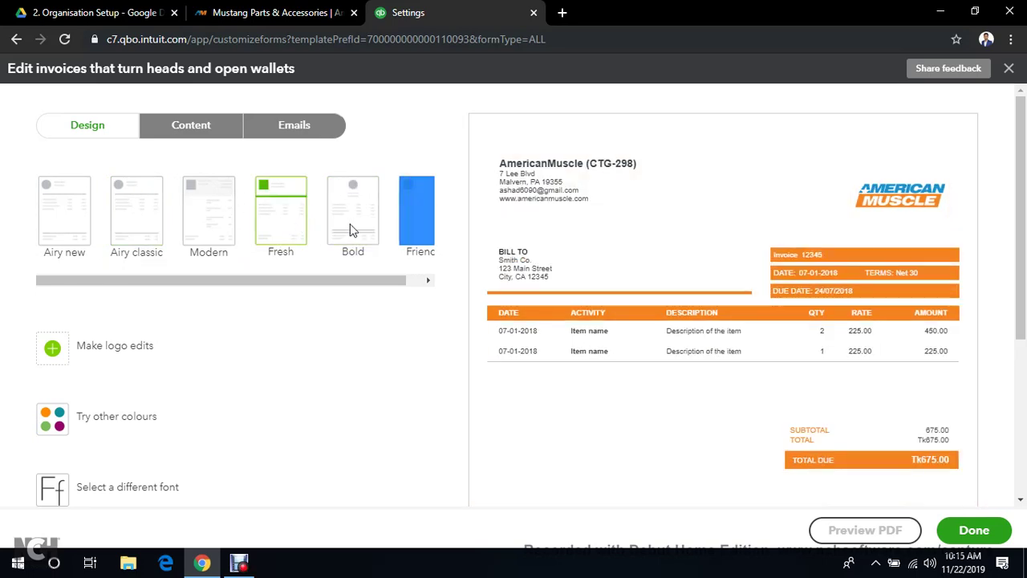
left_click(333, 229)
left_click(209, 218)
left_click(137, 226)
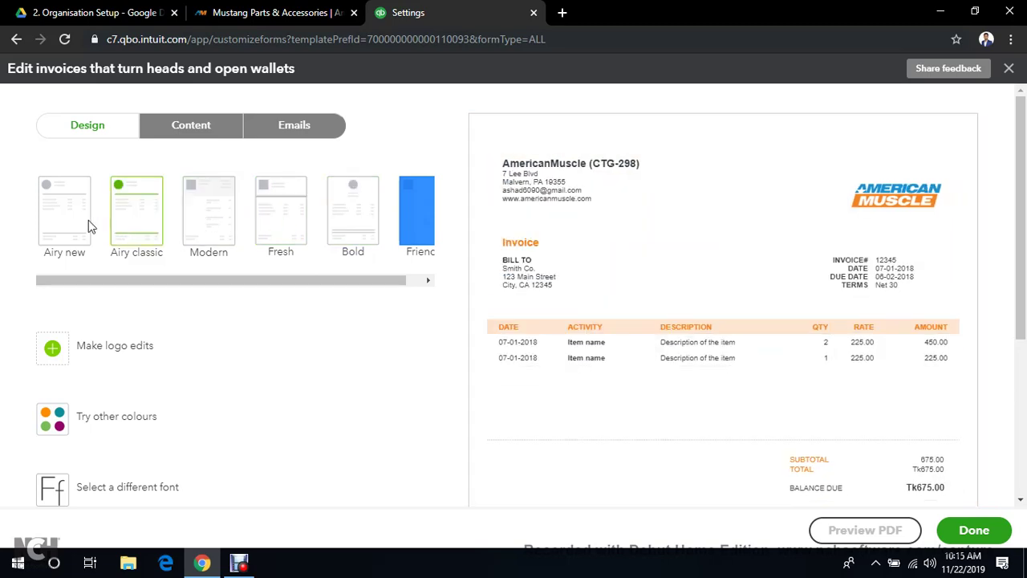
left_click(68, 223)
left_click(351, 230)
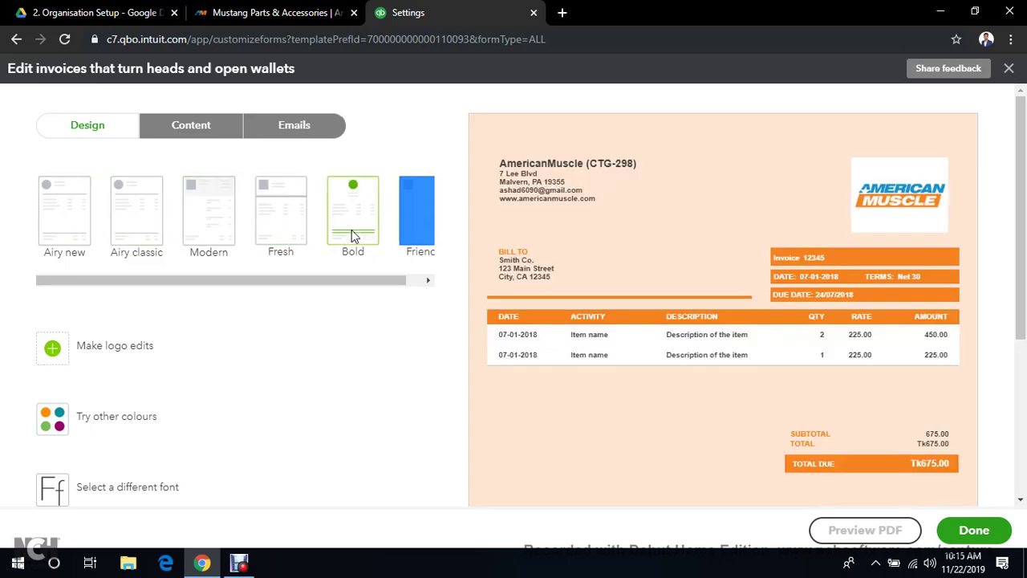
scroll(383, 324, "down", 2)
scroll(393, 324, "up", 1)
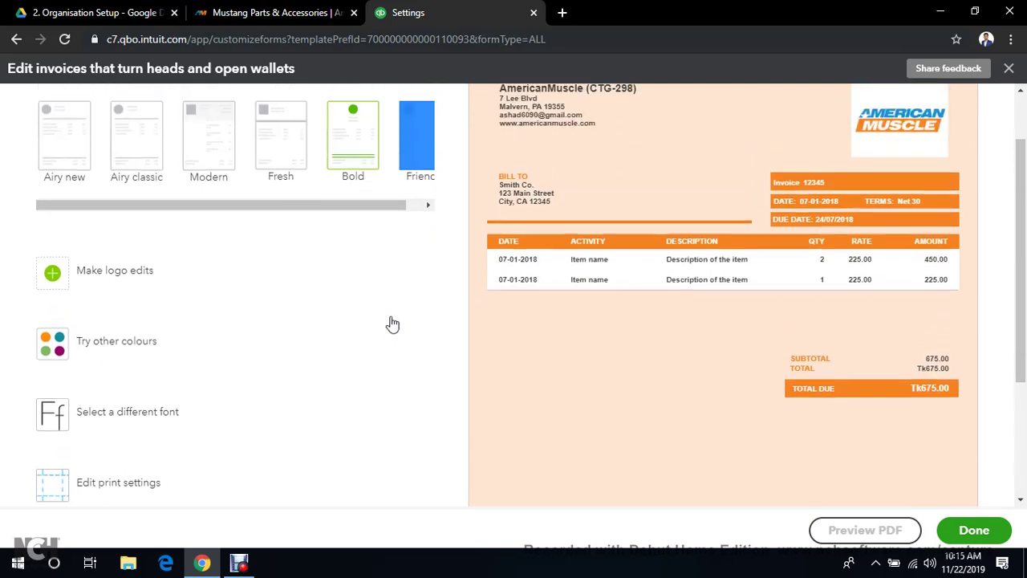
Switch the invoice colour scheme to teal #0e909a, leaving the font at Helvetica 10pt
left_click(75, 346)
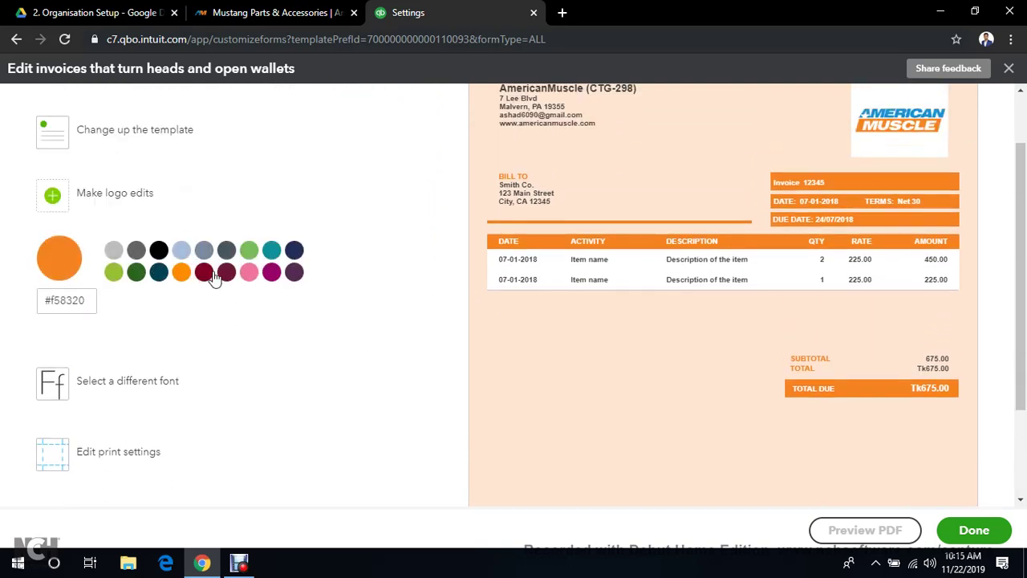
left_click(271, 252)
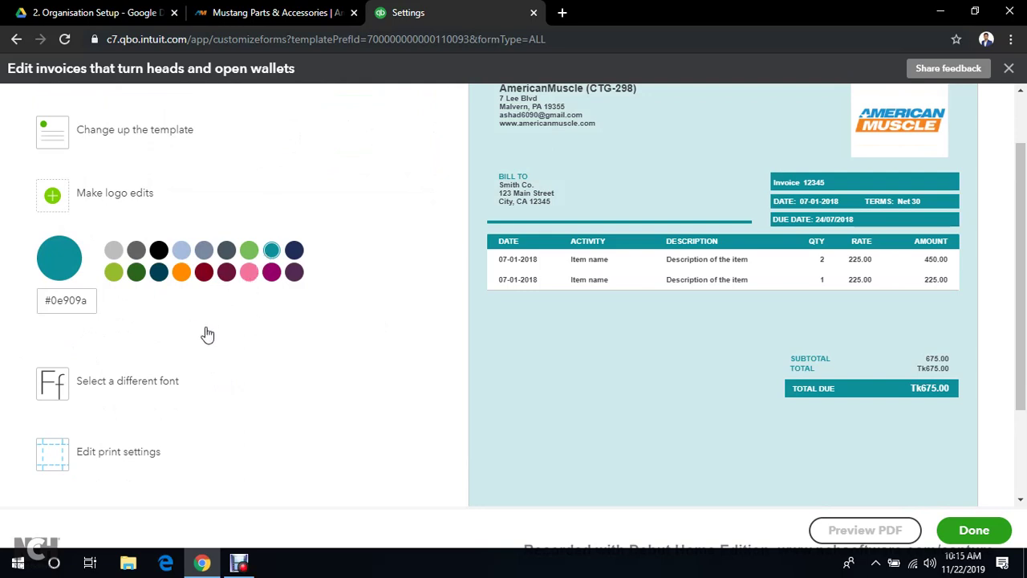
scroll(146, 341, "down", 1)
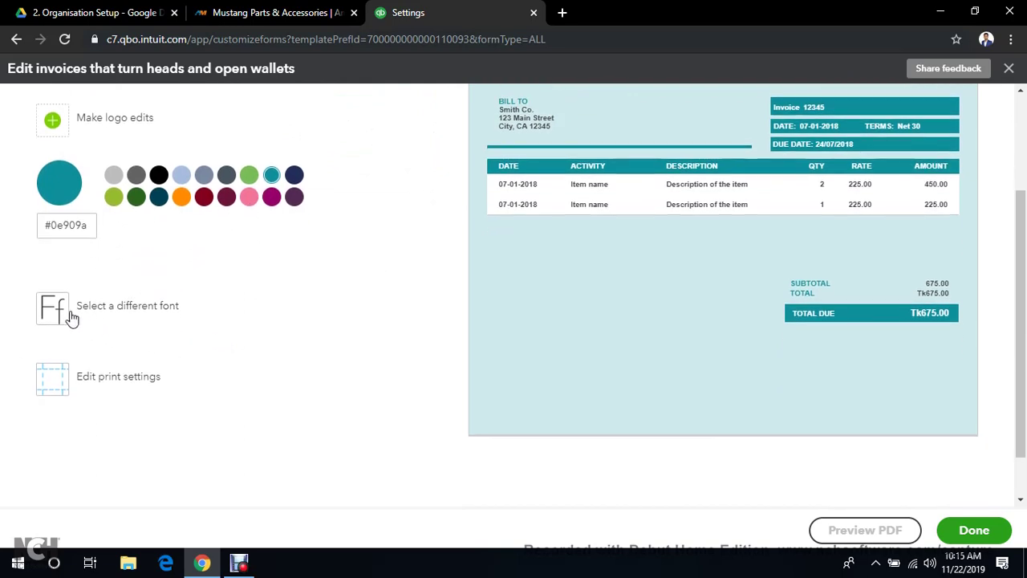
left_click(110, 309)
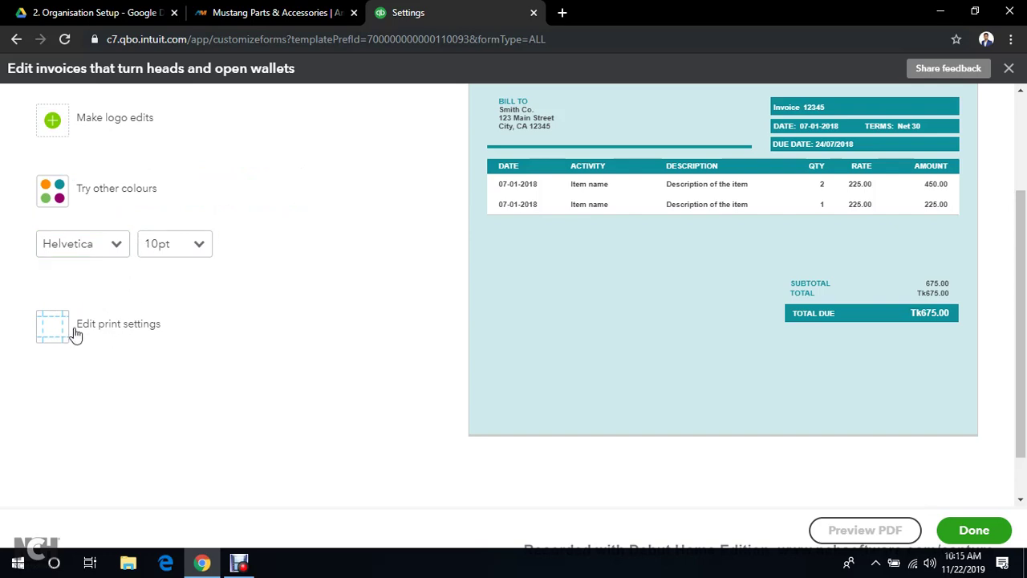
scroll(501, 309, "up", 2)
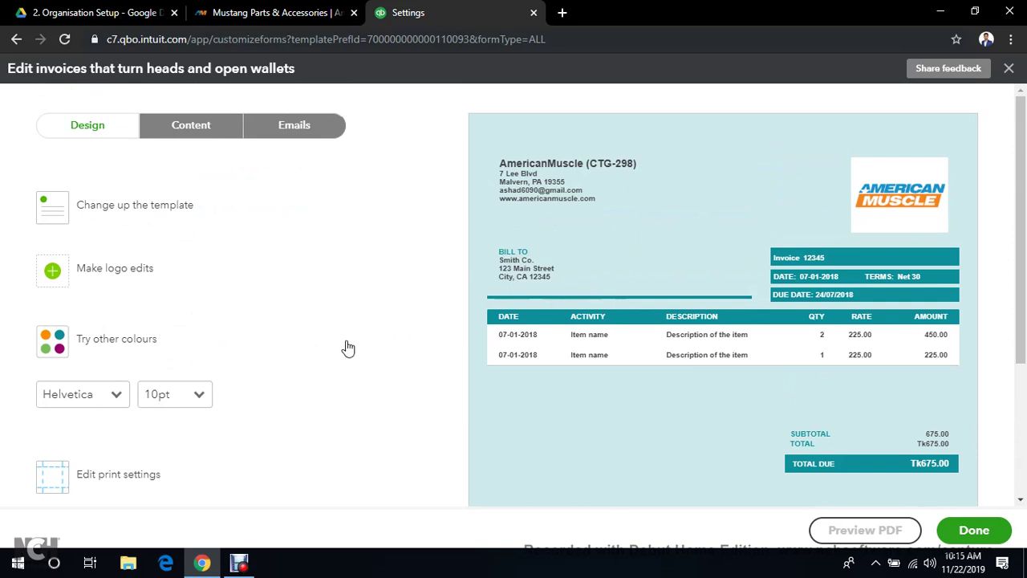
In the Content header settings, show the business phone number and hide the email address
left_click(180, 134)
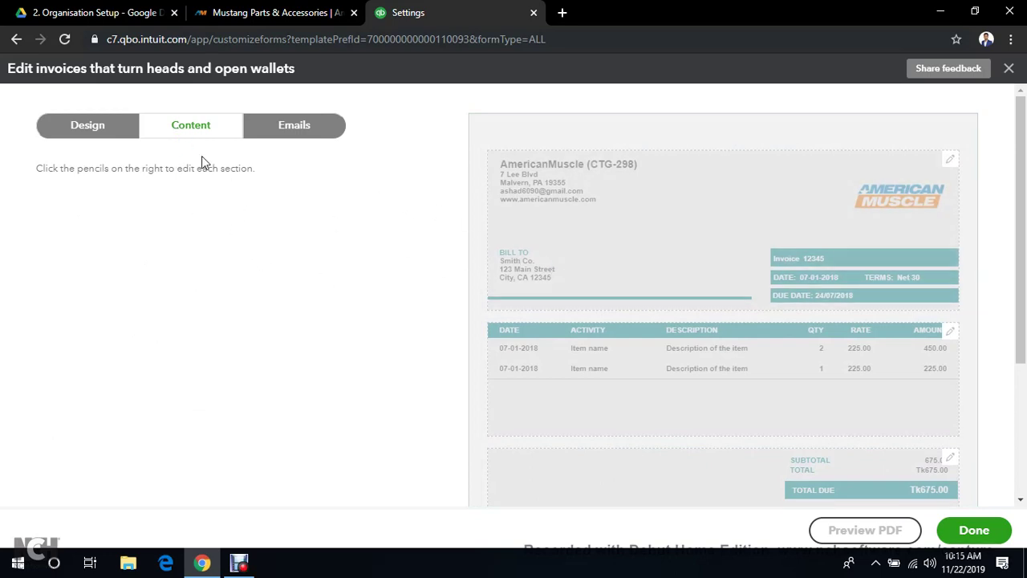
scroll(850, 321, "down", 3)
scroll(883, 329, "up", 3)
left_click(951, 165)
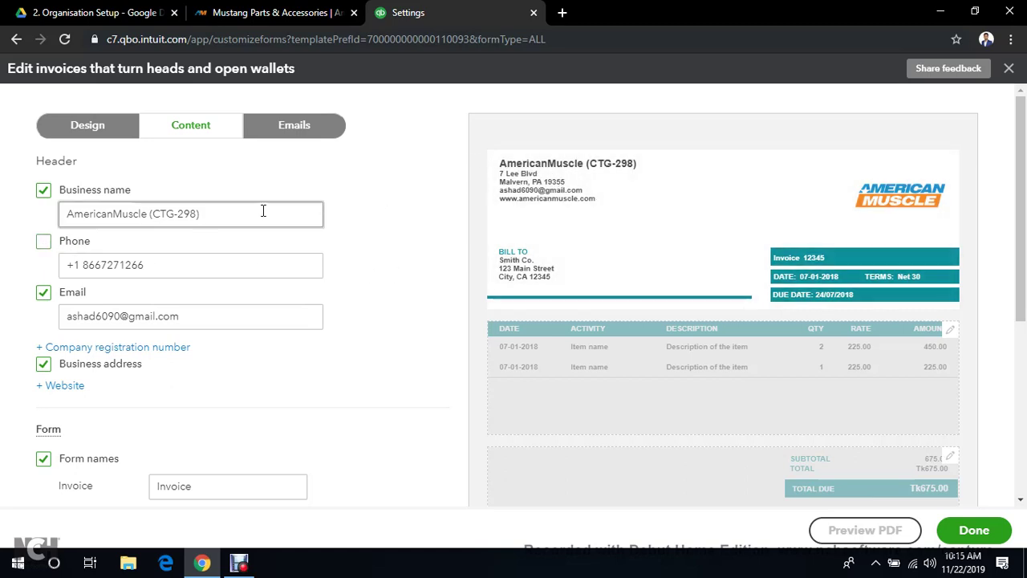
left_click(41, 247)
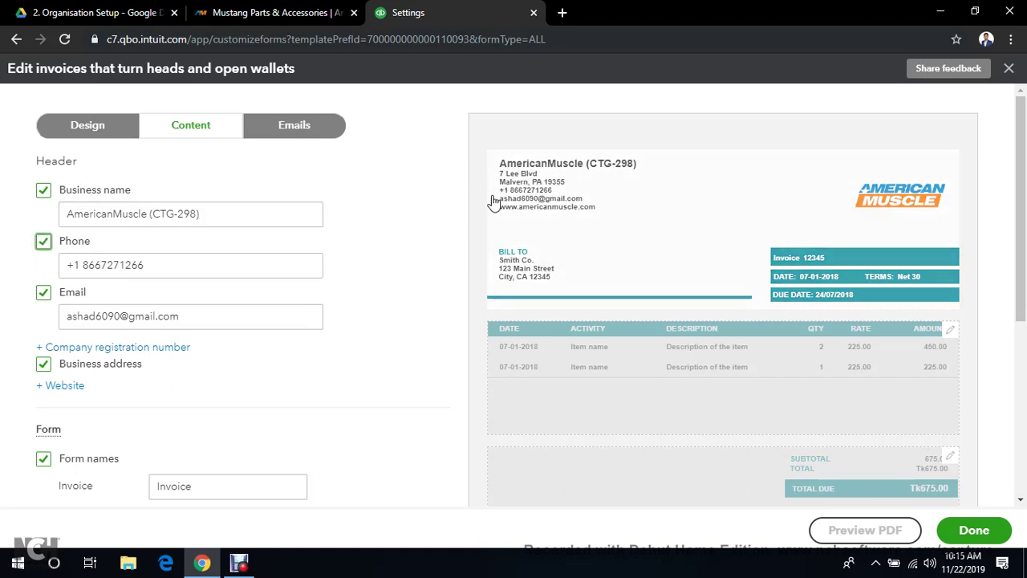
left_click(44, 246)
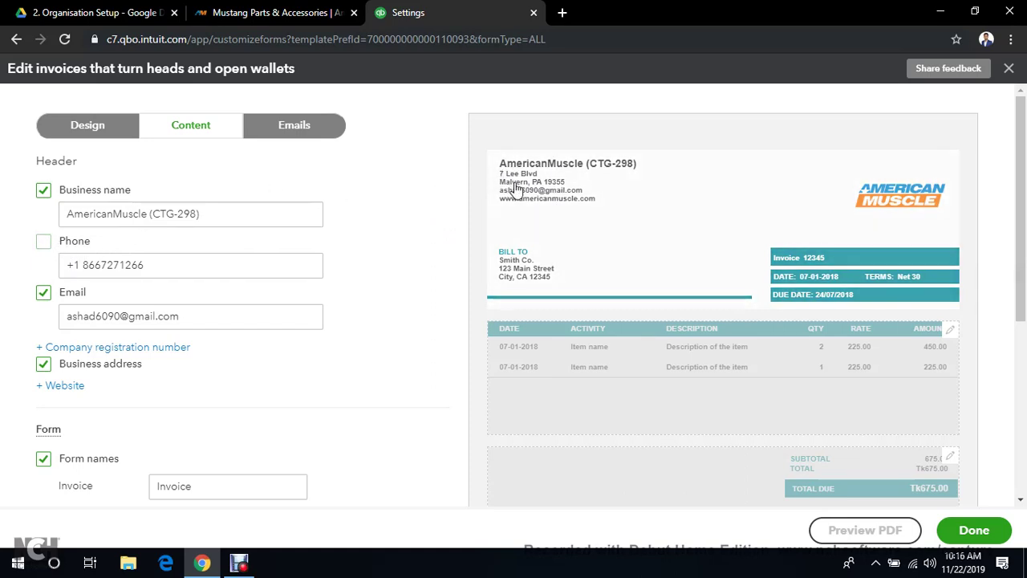
left_click(44, 242)
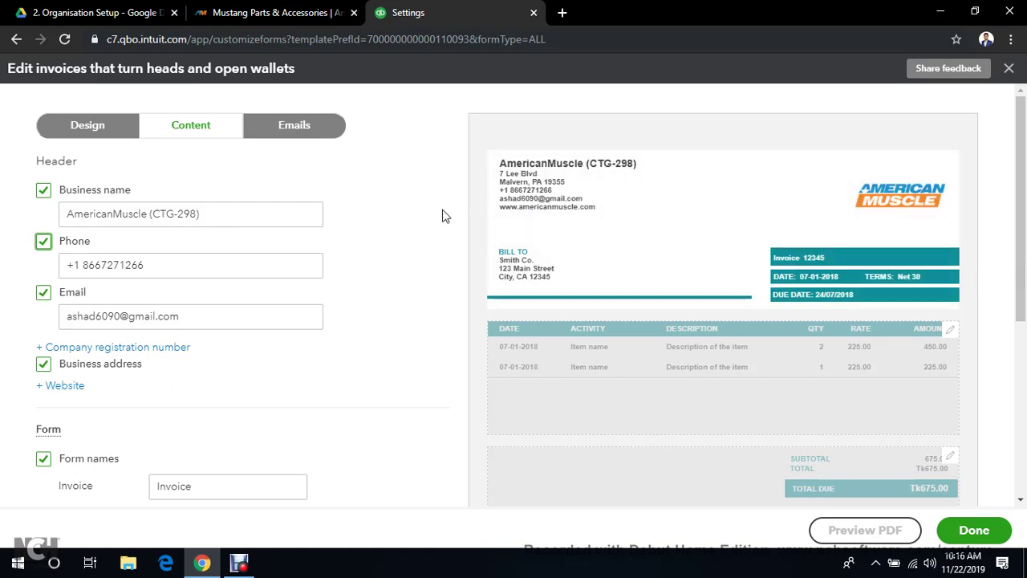
left_click(43, 294)
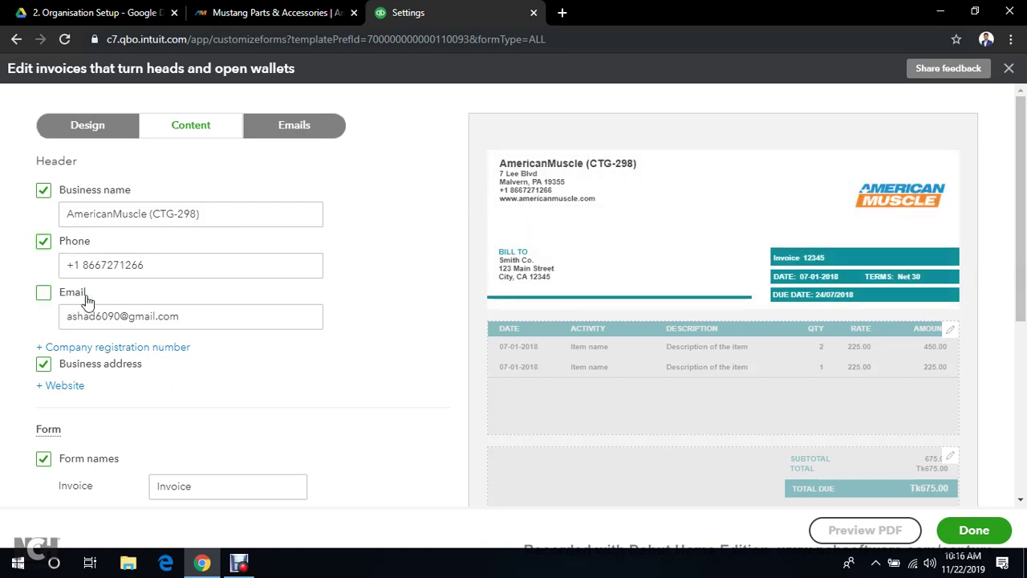
scroll(235, 298, "down", 2)
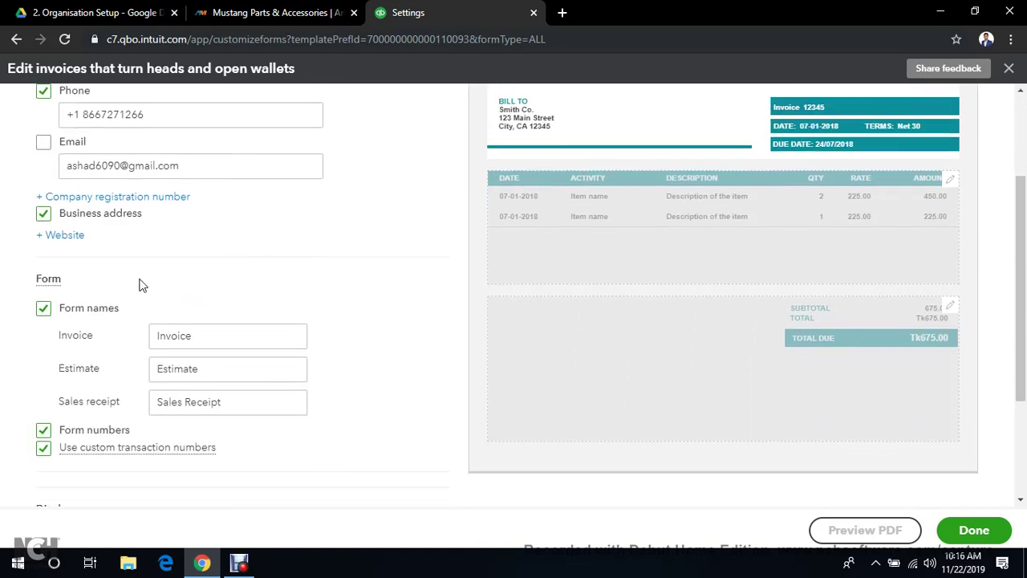
scroll(139, 285, "up", 2)
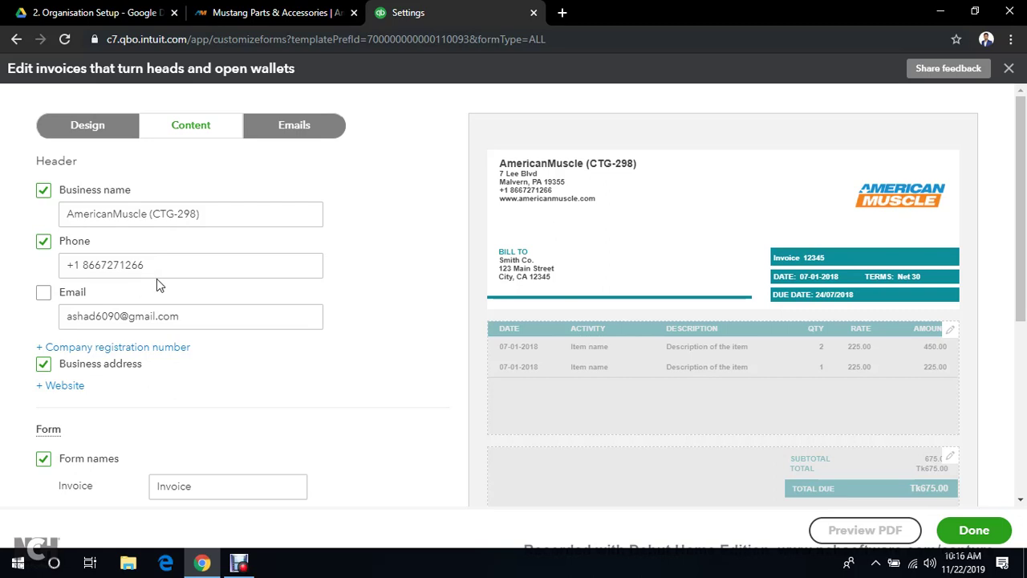
scroll(152, 283, "down", 2)
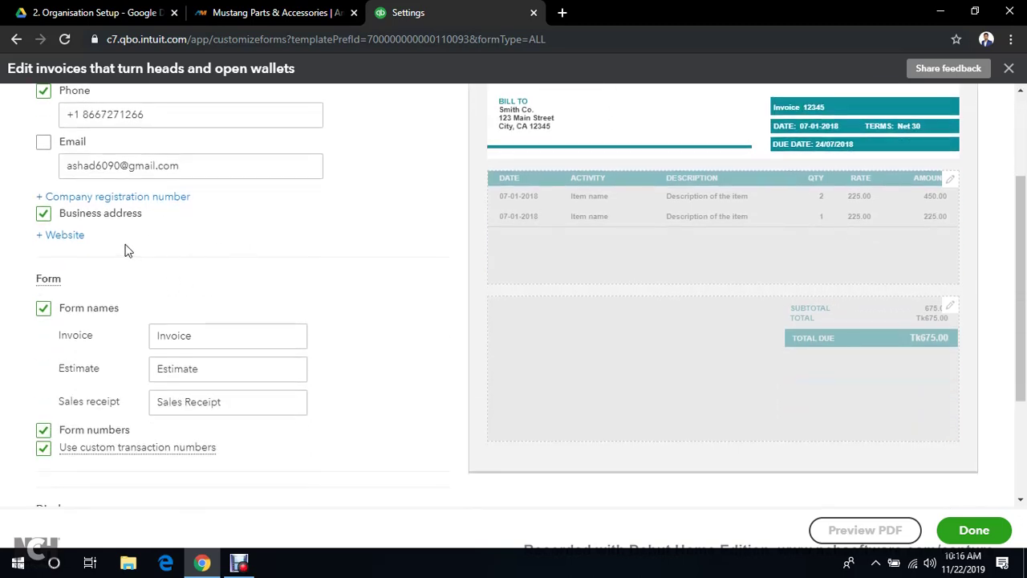
scroll(156, 233, "down", 1)
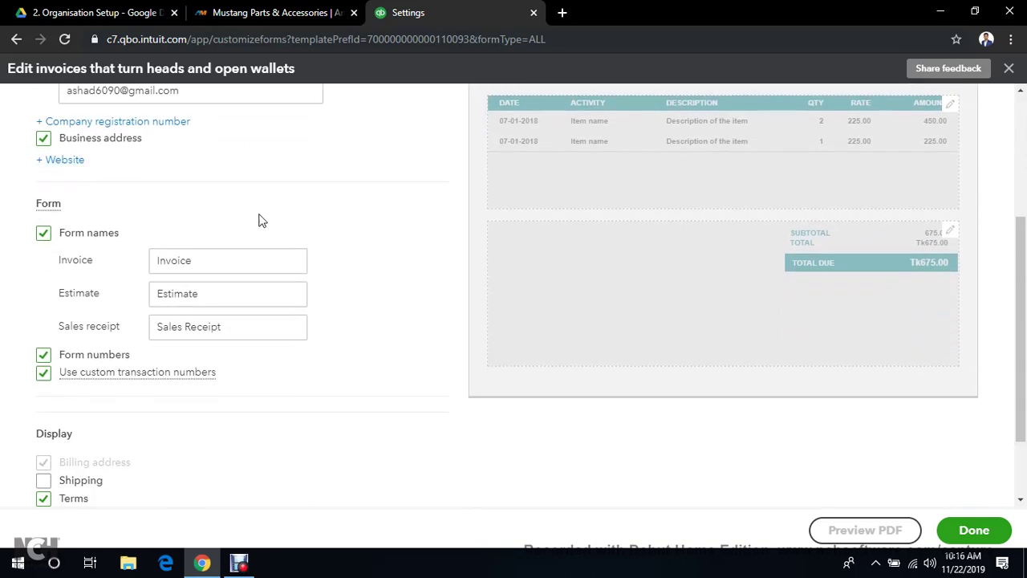
scroll(259, 220, "up", 2)
scroll(259, 220, "up", 2)
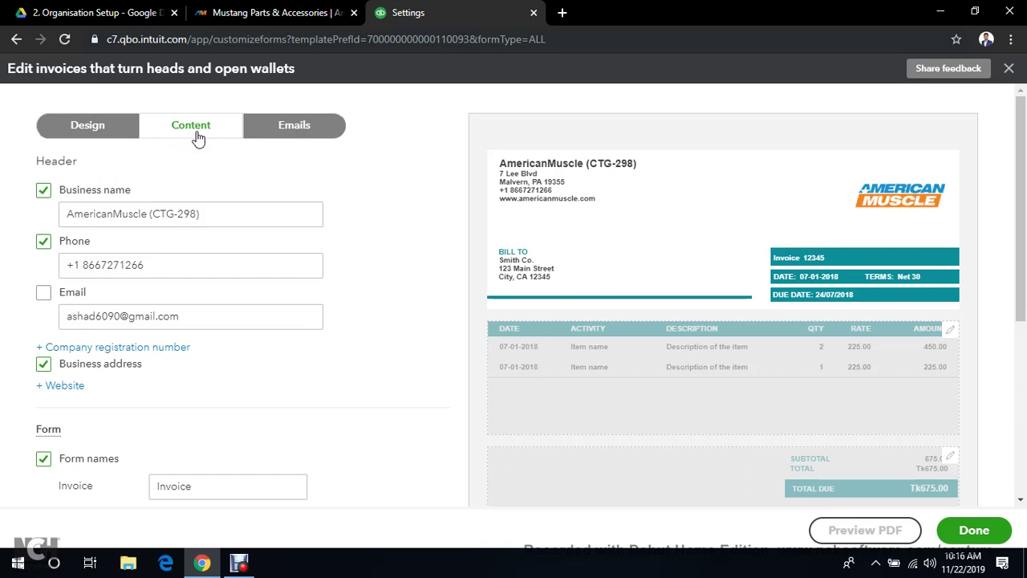
scroll(821, 229, "down", 2)
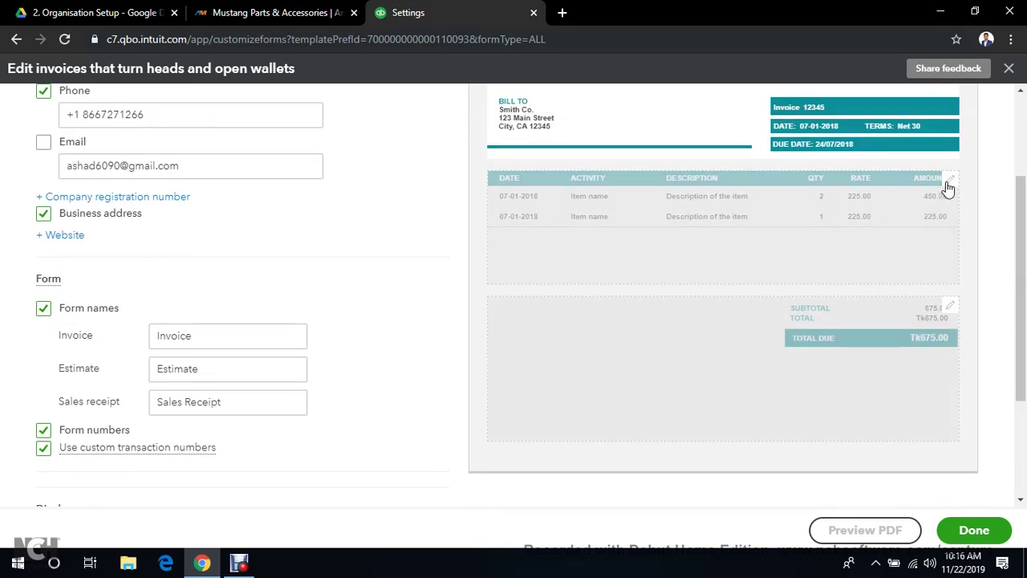
left_click(238, 567)
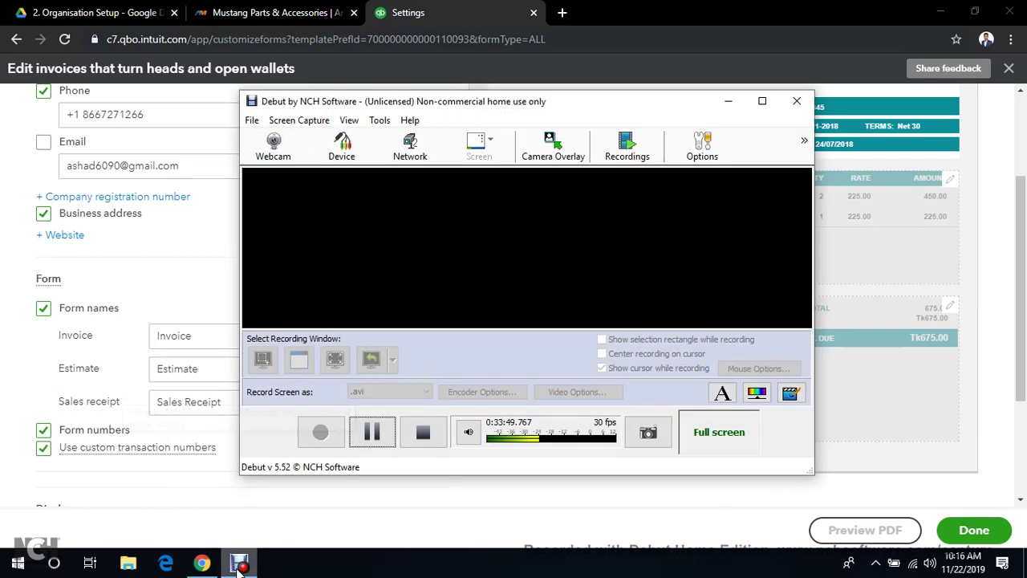
left_click(368, 429)
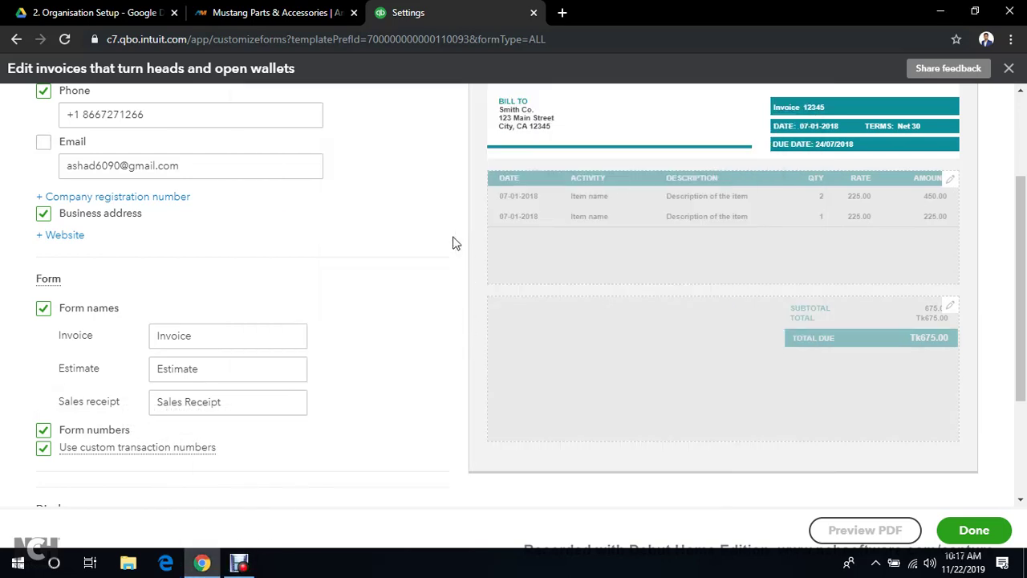
scroll(369, 257, "down", 1)
scroll(393, 262, "up", 3)
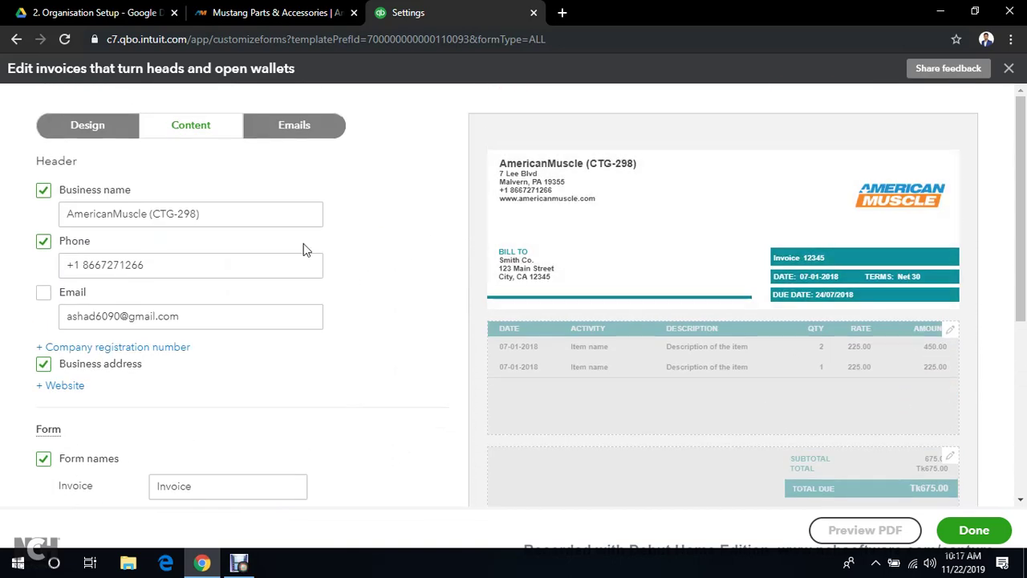
scroll(285, 270, "down", 1)
scroll(276, 271, "down", 1)
scroll(291, 264, "down", 1)
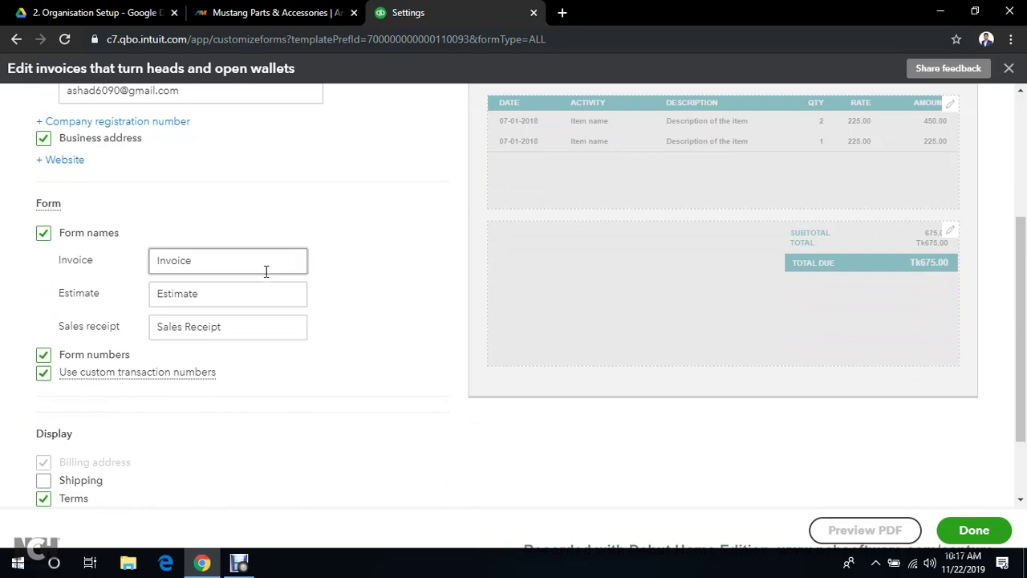
scroll(267, 273, "down", 1)
scroll(262, 281, "down", 1)
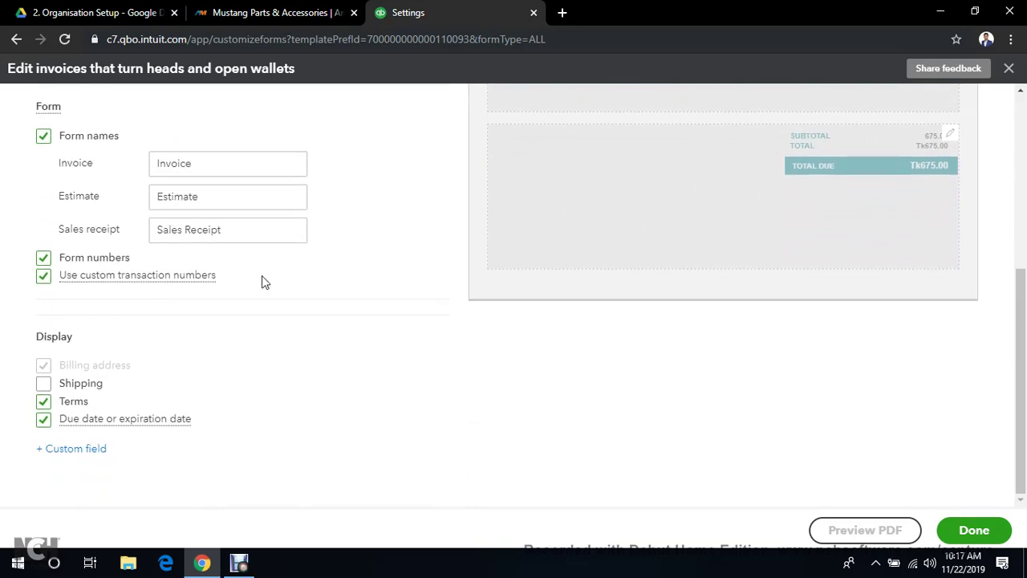
scroll(264, 281, "up", 4)
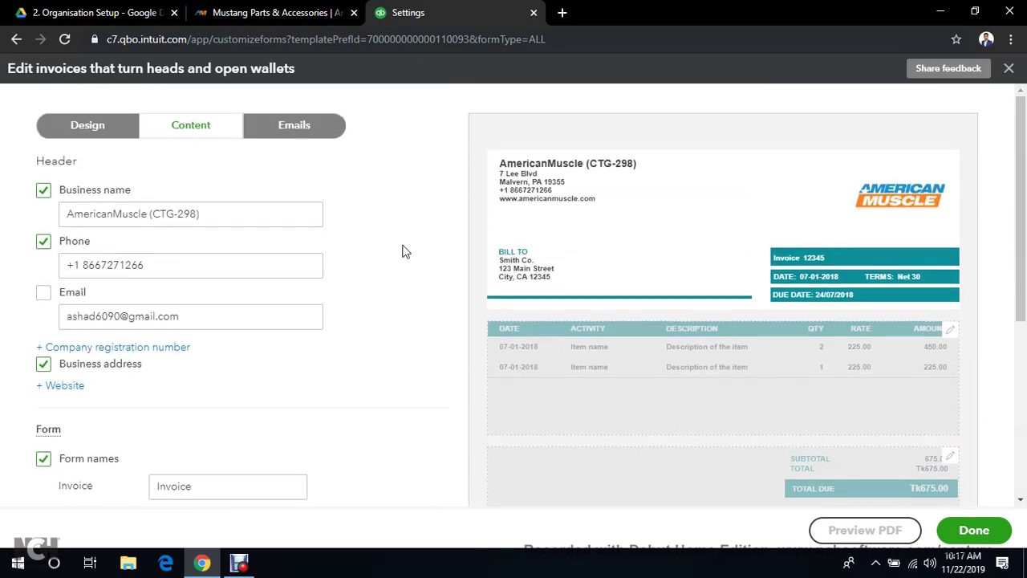
Uncheck Date so the table lists Product/Service, Description, Quantity, Rate and Amount
left_click(950, 339)
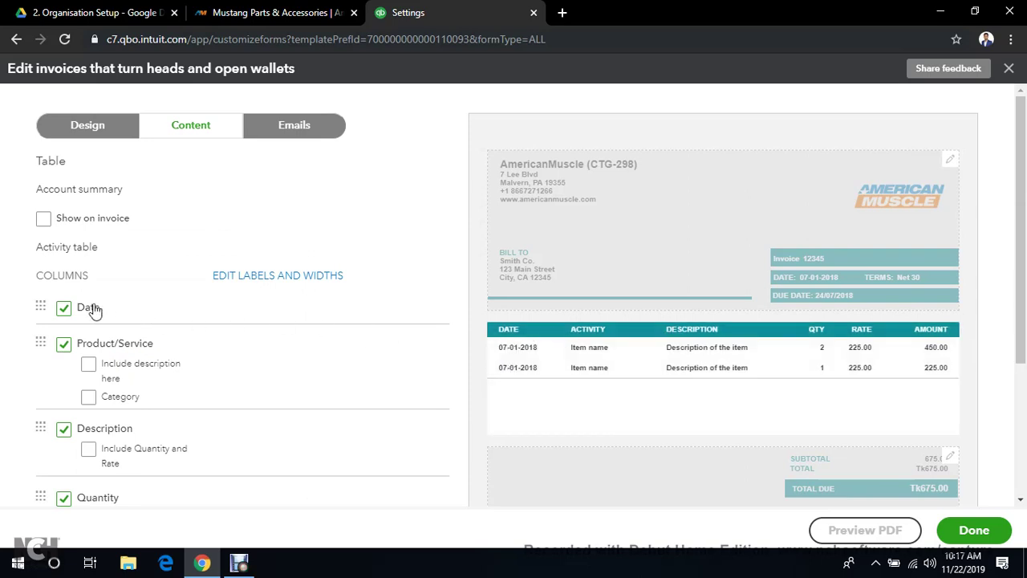
left_click(63, 312)
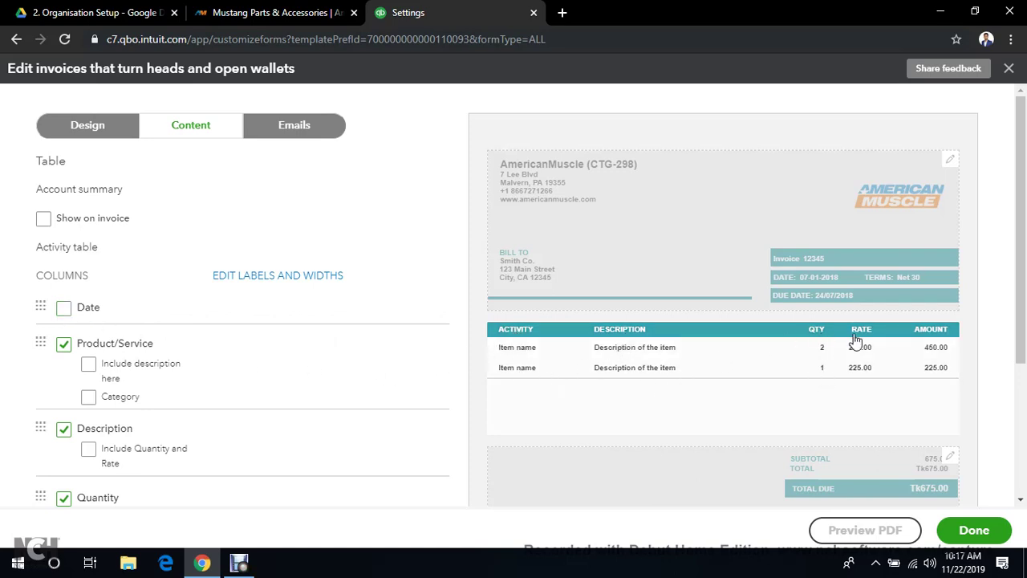
scroll(249, 342, "down", 1)
scroll(165, 301, "down", 2)
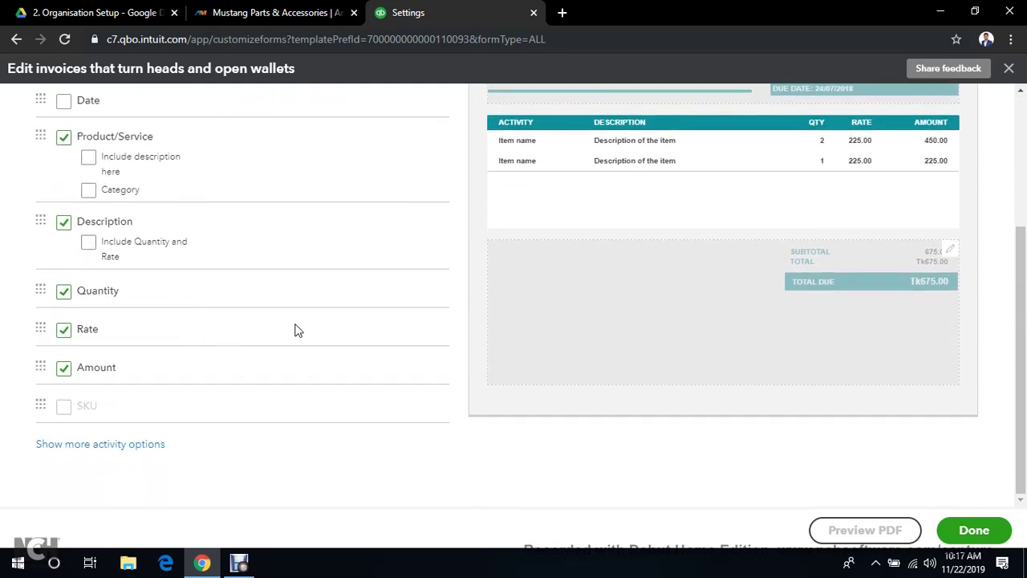
scroll(570, 320, "up", 3)
scroll(695, 319, "down", 3)
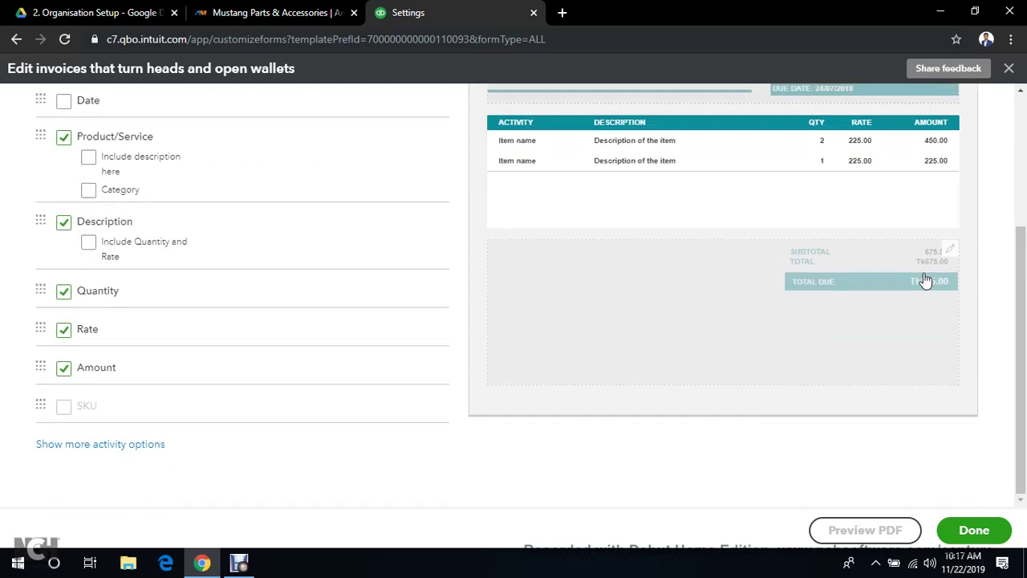
left_click(948, 252)
Tick Discount in the footer settings to add a 2% discount line to the totals
scroll(312, 302, "up", 2)
left_click(268, 327)
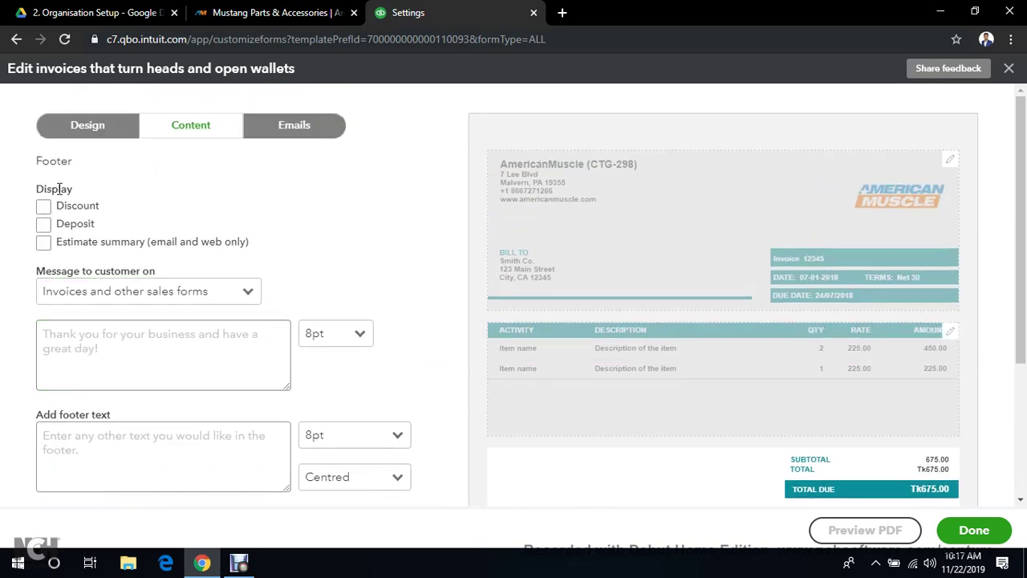
left_click(44, 208)
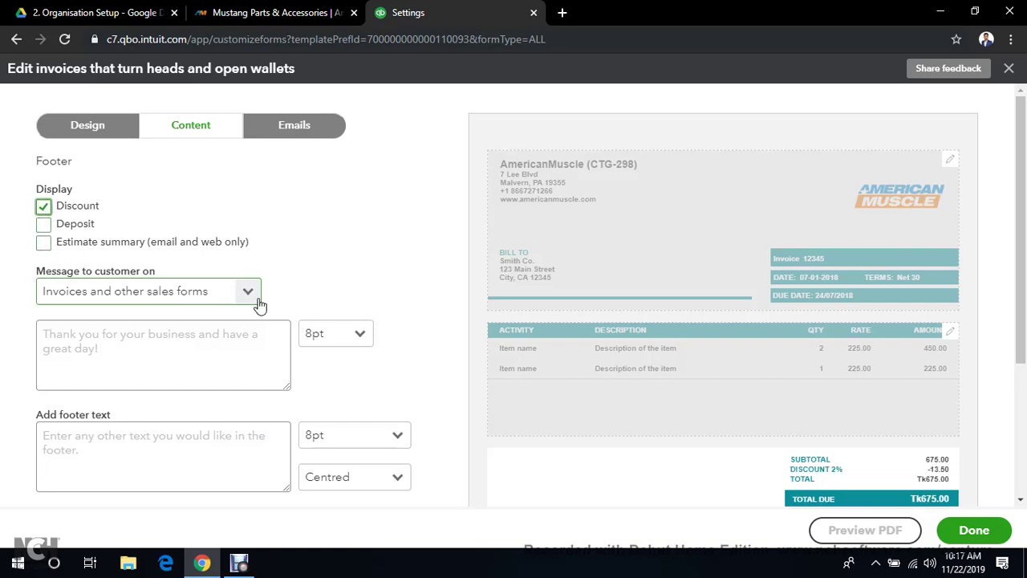
scroll(240, 341, "down", 1)
left_click(95, 273)
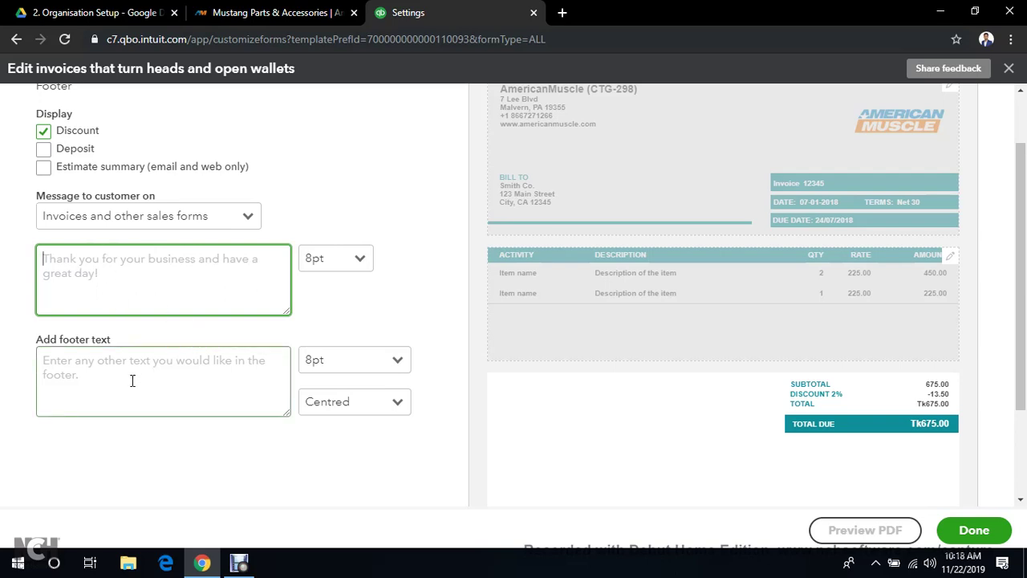
scroll(406, 423, "down", 1)
scroll(396, 417, "up", 2)
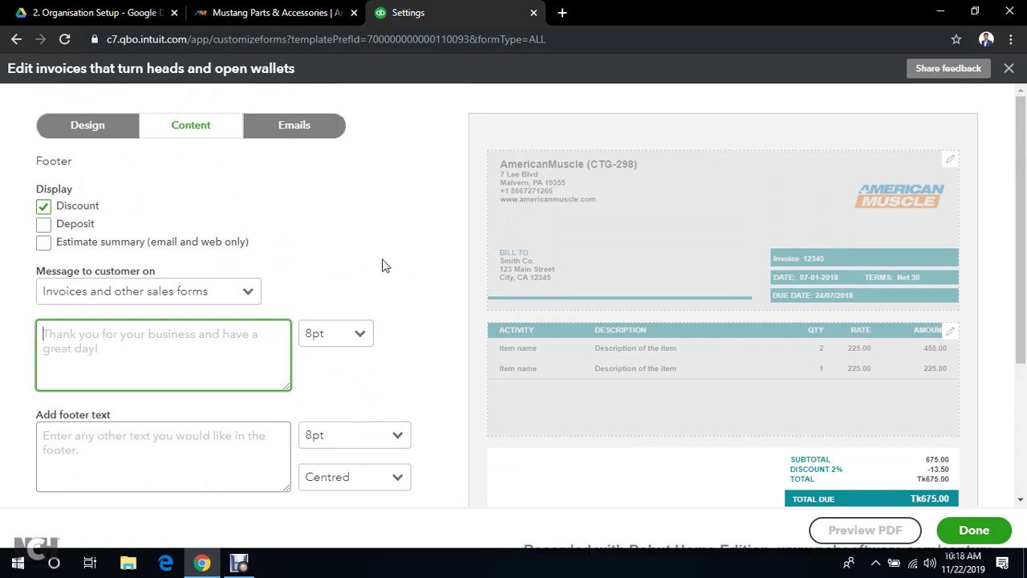
scroll(488, 337, "down", 2)
scroll(380, 328, "up", 2)
Review the invoice email settings and the preview greeting the customer by full name
left_click(288, 135)
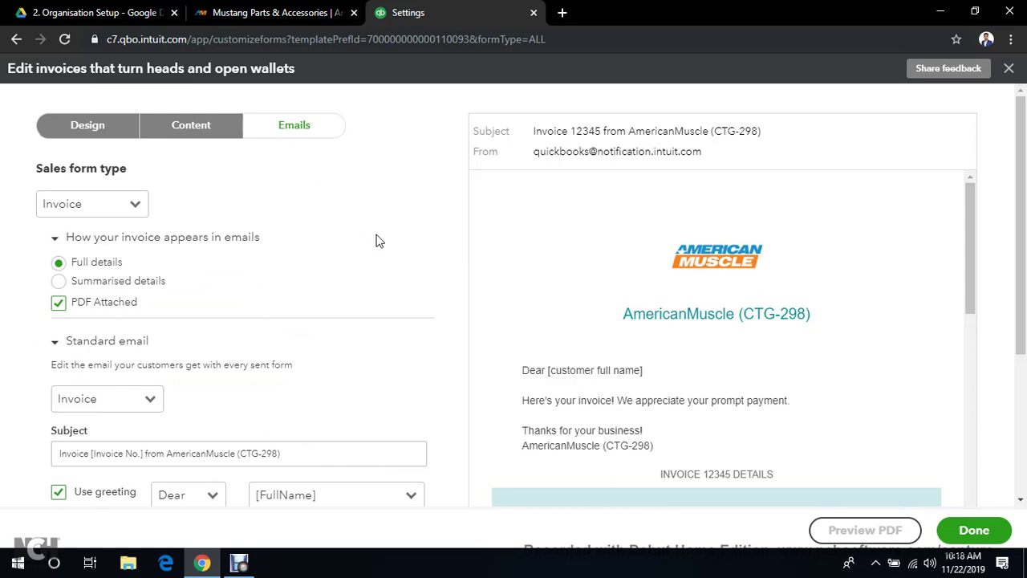
scroll(358, 239, "down", 1)
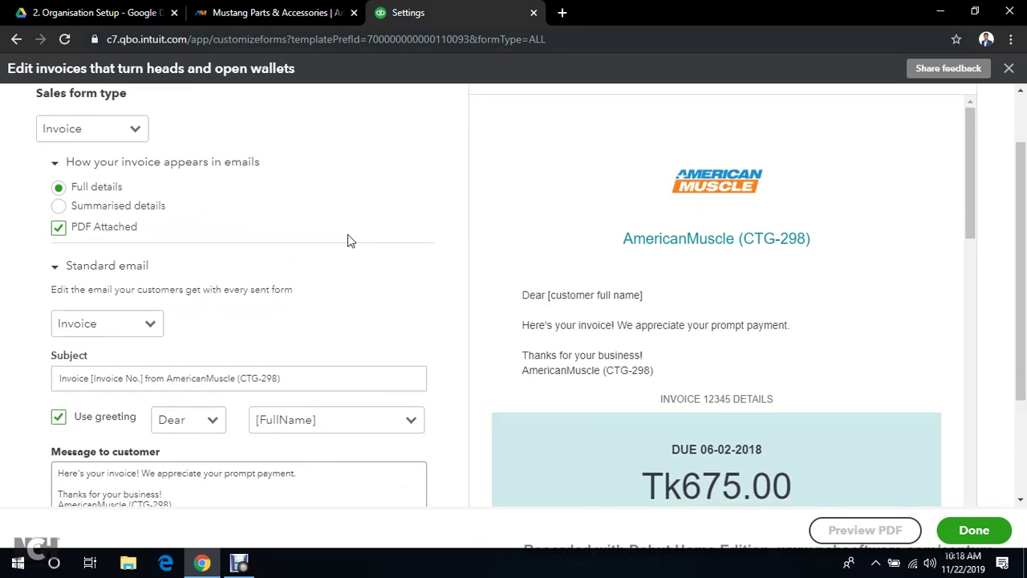
scroll(350, 241, "up", 1)
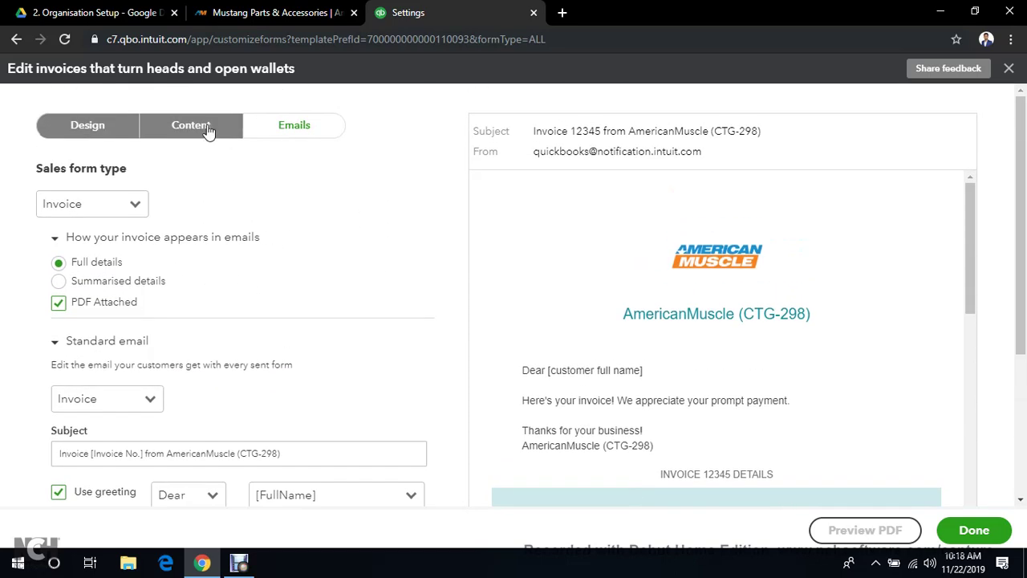
scroll(309, 184, "down", 1)
scroll(310, 184, "up", 1)
scroll(140, 272, "down", 2)
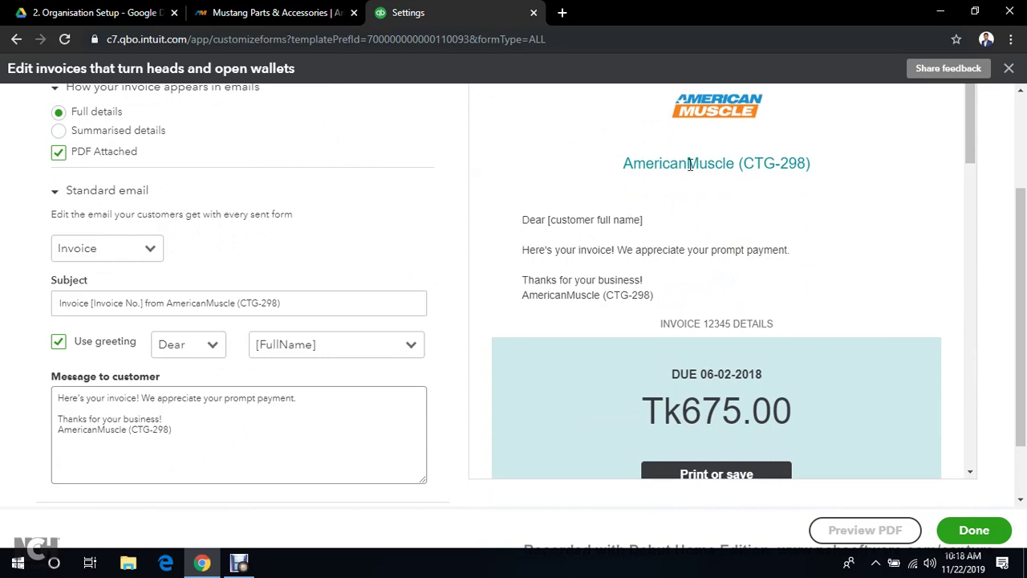
scroll(761, 205, "up", 2)
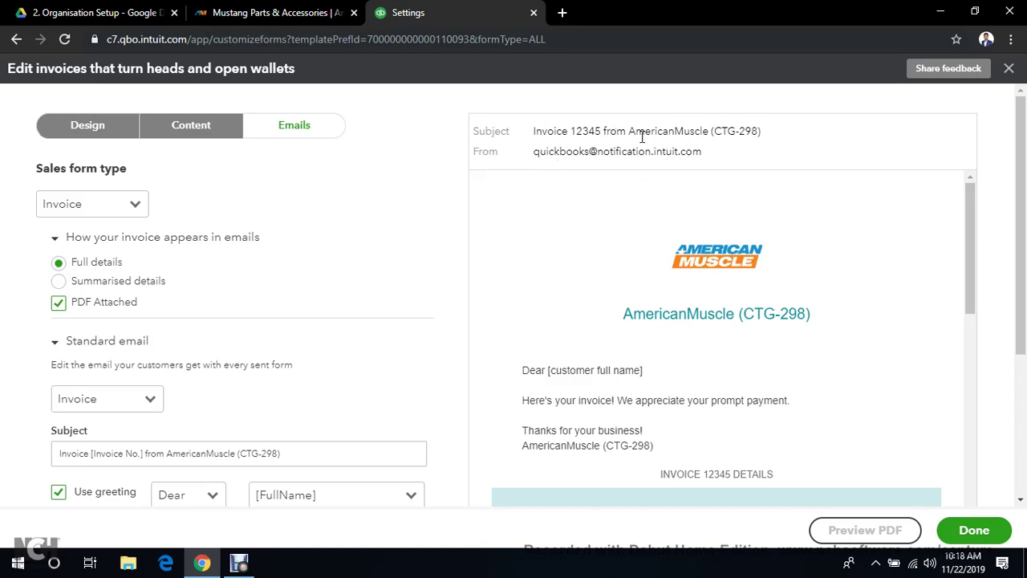
scroll(711, 195, "down", 1)
scroll(711, 195, "up", 1)
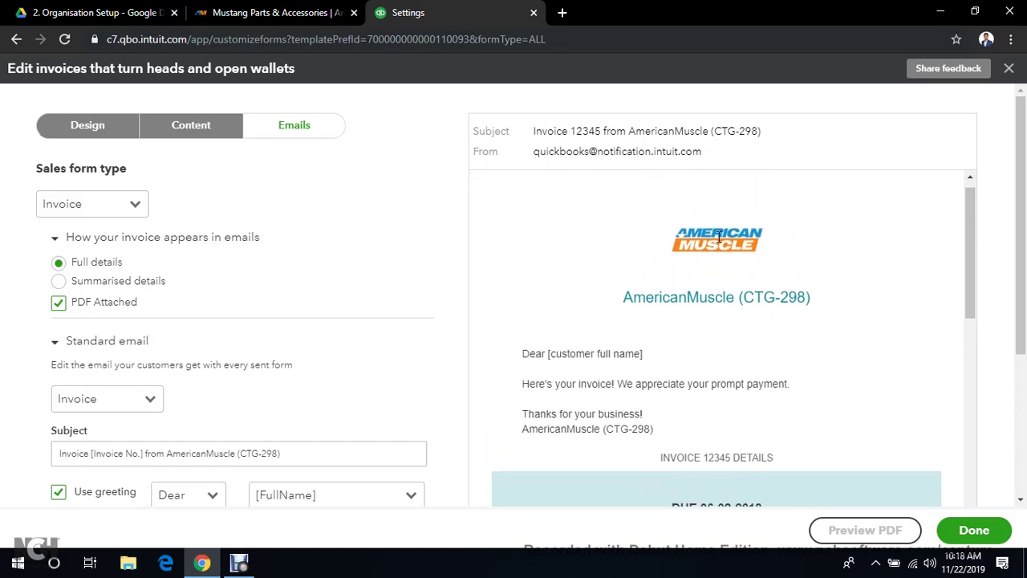
scroll(825, 298, "down", 2)
scroll(973, 280, "up", 1)
scroll(1013, 243, "down", 1)
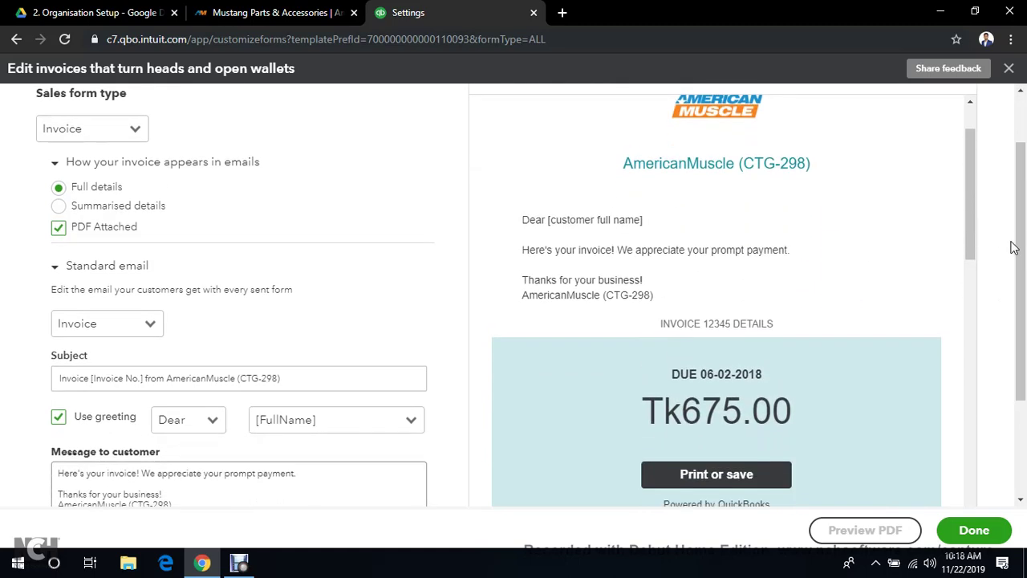
scroll(826, 220, "up", 1)
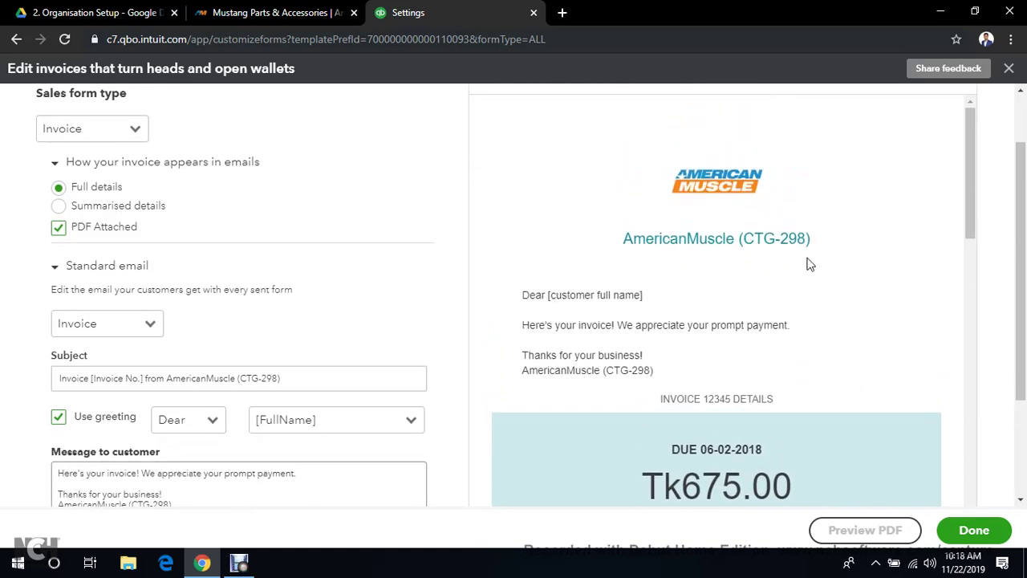
scroll(793, 268, "down", 1)
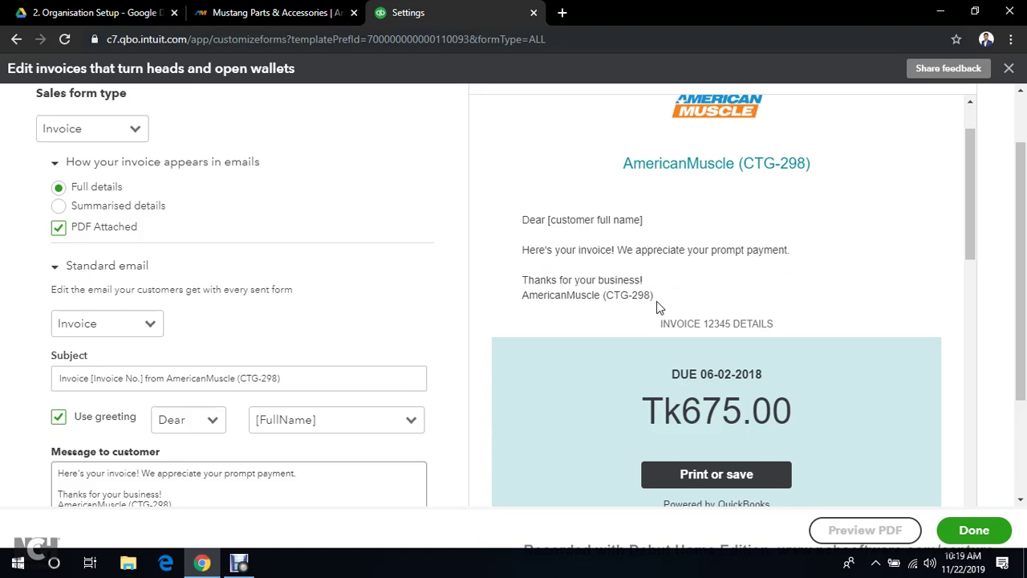
scroll(705, 313, "down", 3)
scroll(702, 301, "up", 1)
scroll(711, 328, "down", 5)
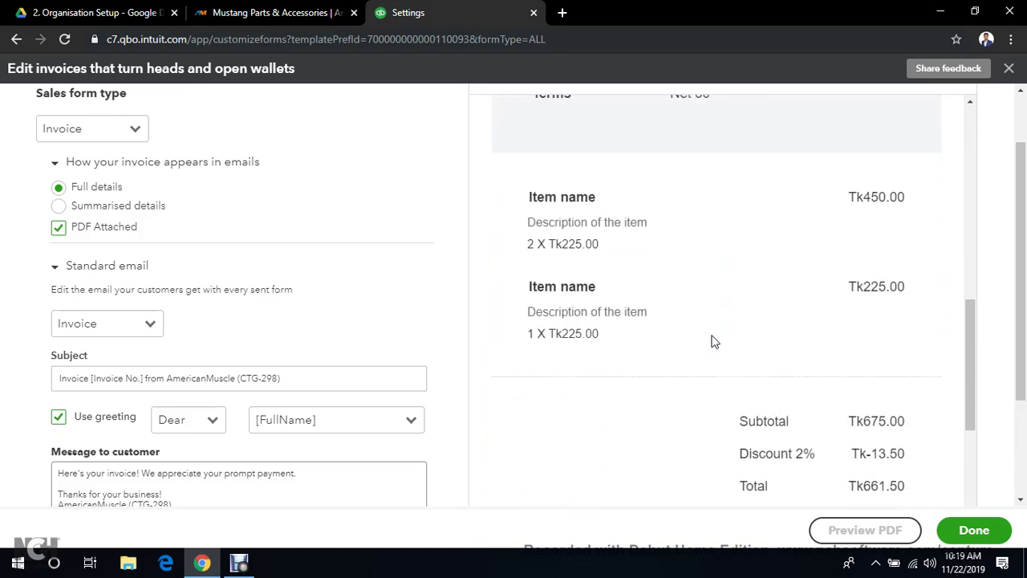
scroll(714, 341, "up", 8)
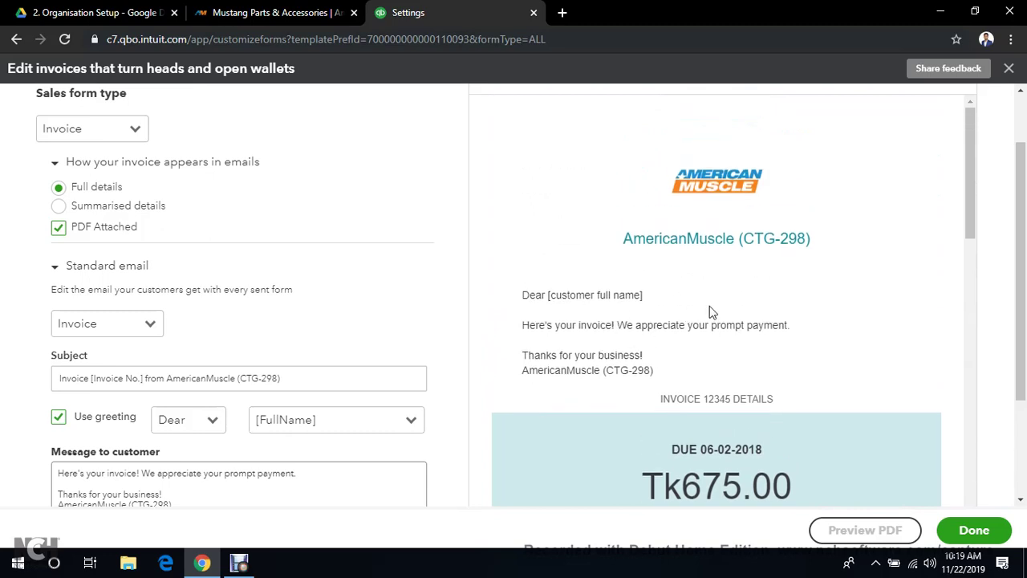
scroll(999, 241, "down", 1)
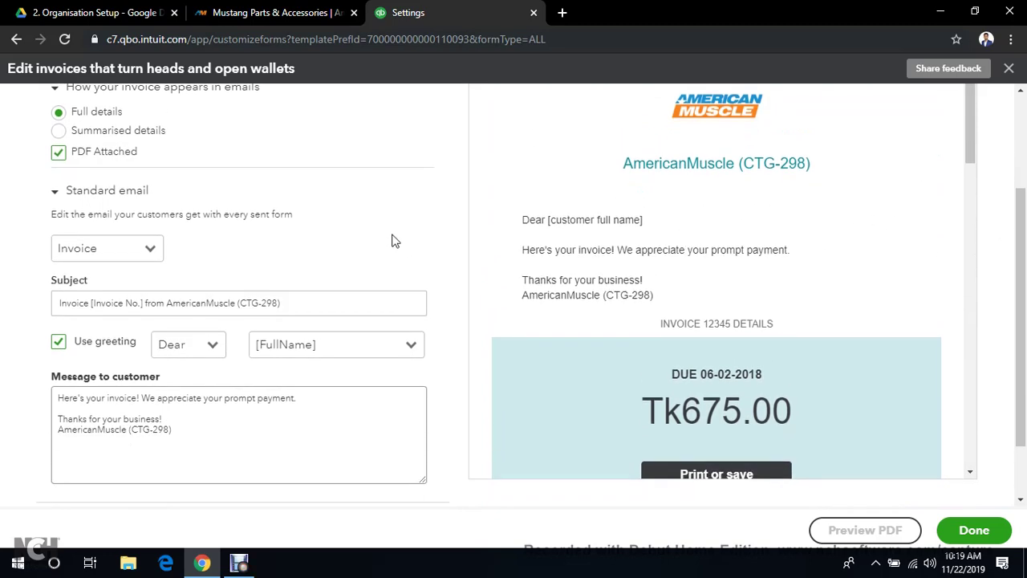
scroll(281, 267, "up", 1)
scroll(149, 324, "down", 1)
left_click(107, 397)
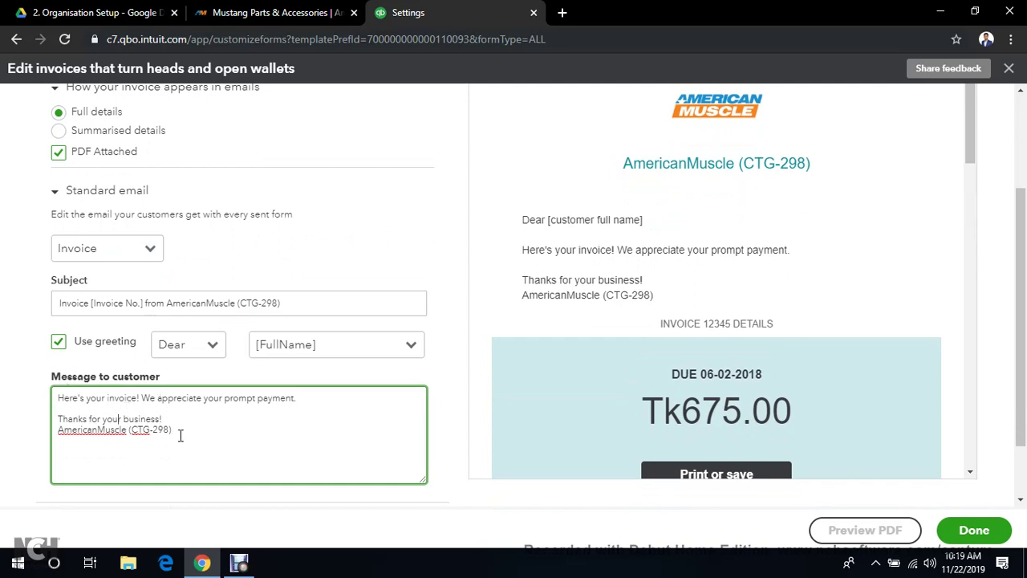
scroll(196, 429, "up", 1)
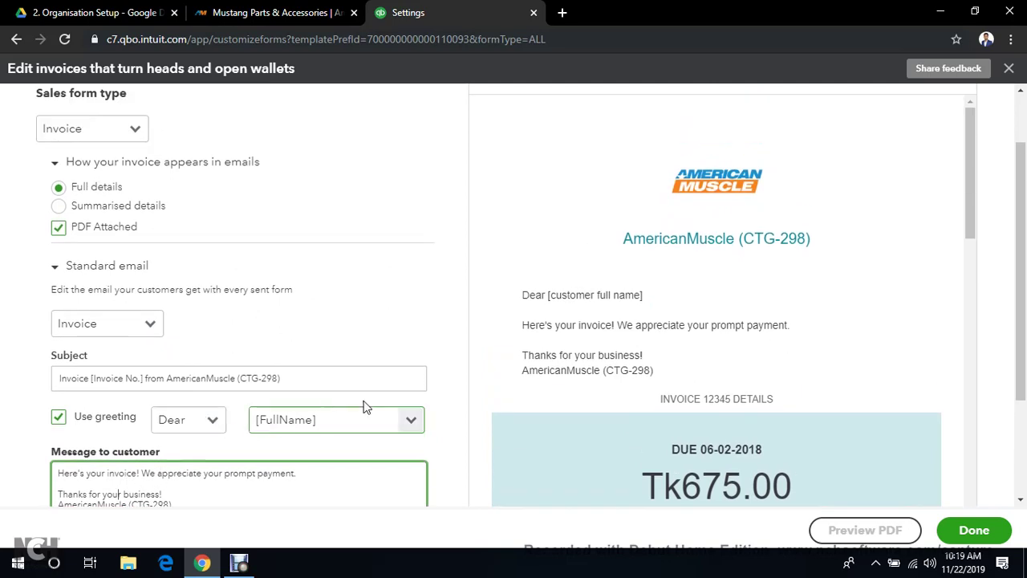
left_click(215, 420)
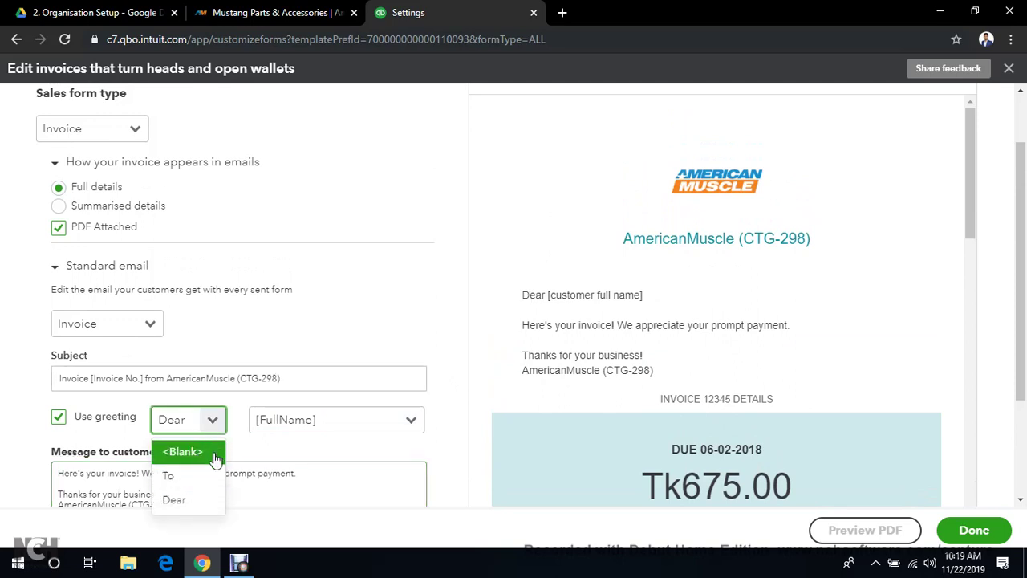
left_click(362, 425)
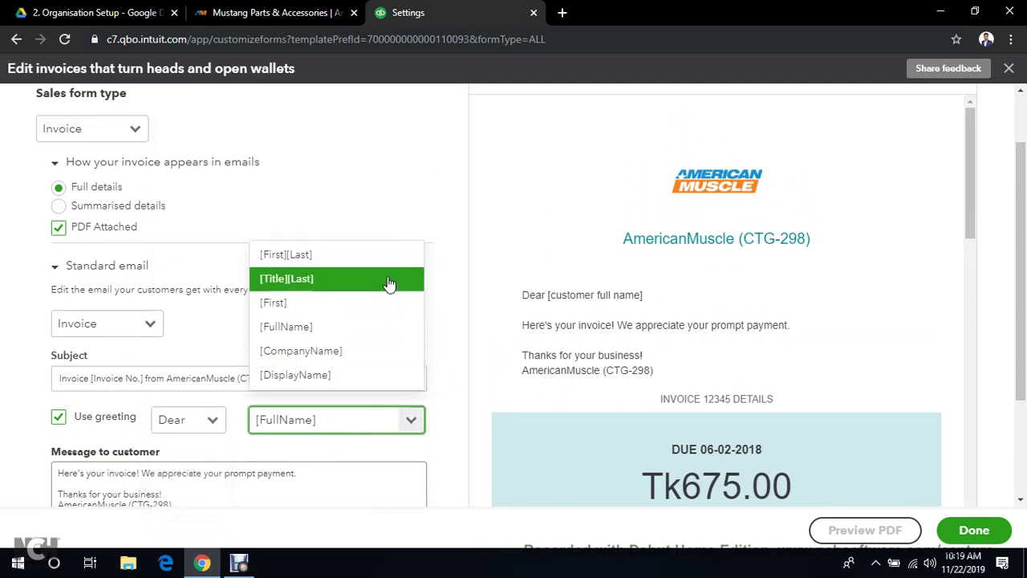
left_click(409, 419)
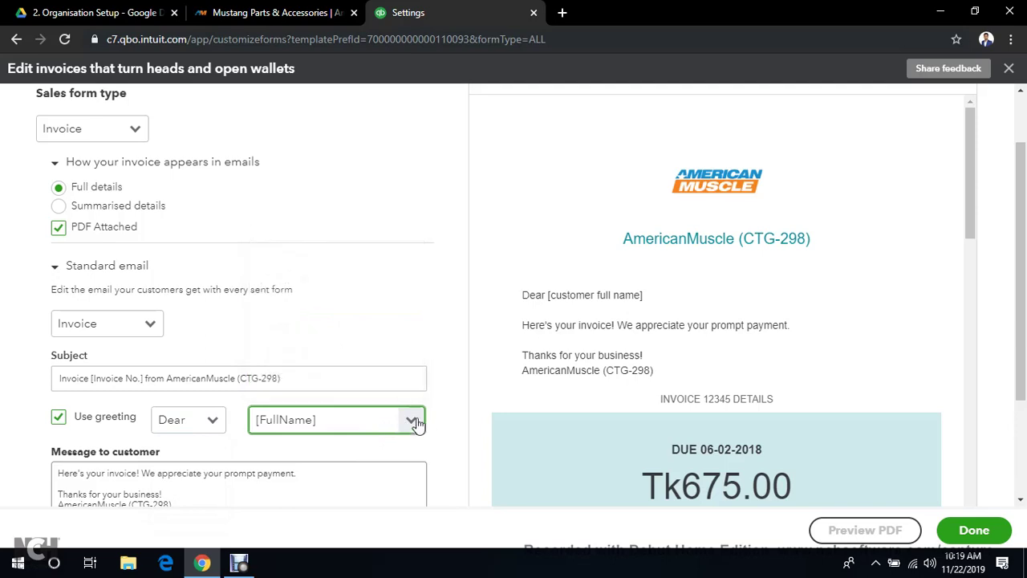
scroll(461, 424, "down", 1)
scroll(462, 424, "down", 1)
left_click(171, 303)
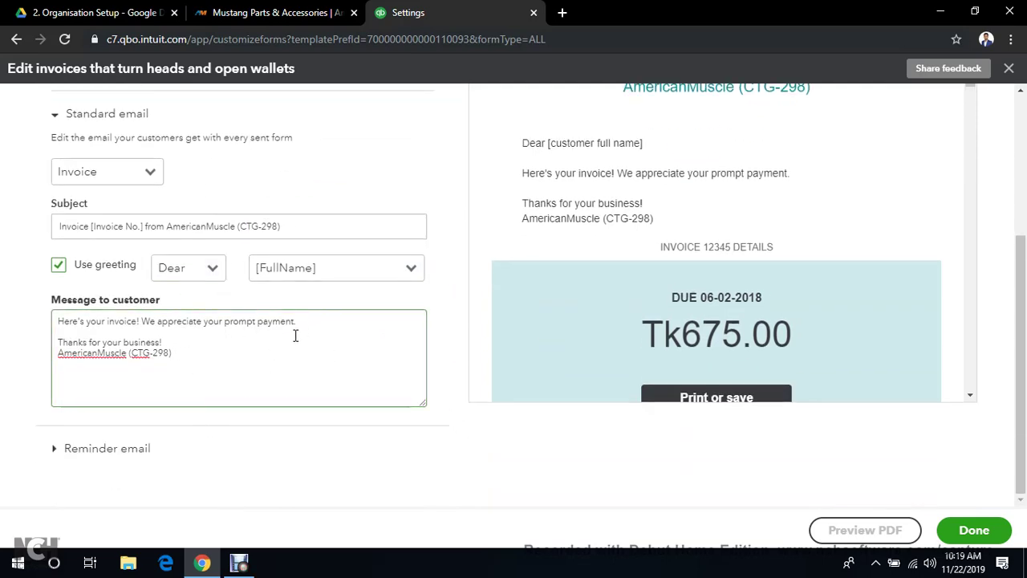
scroll(303, 328, "up", 3)
scroll(359, 303, "down", 1)
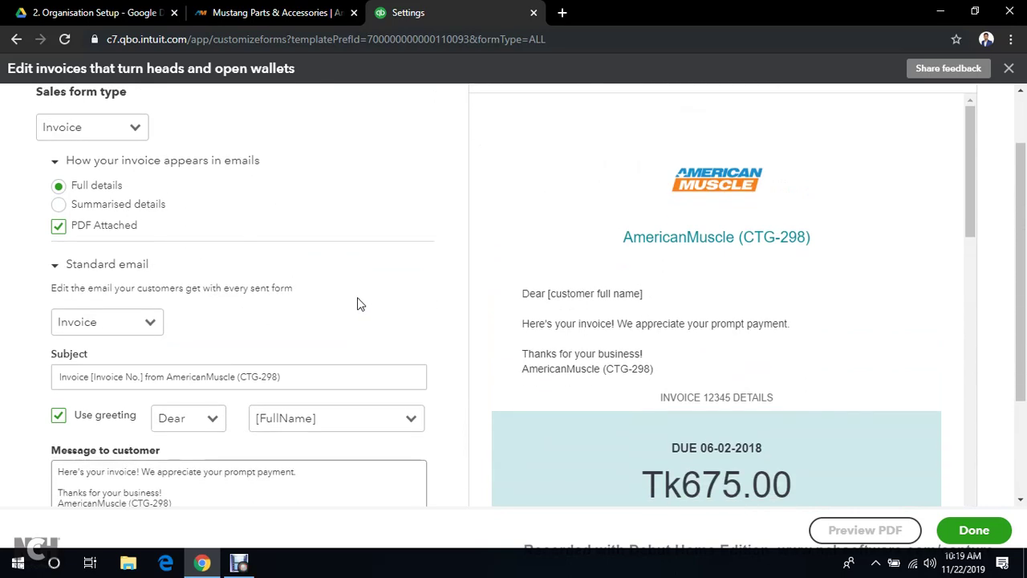
scroll(353, 305, "down", 2)
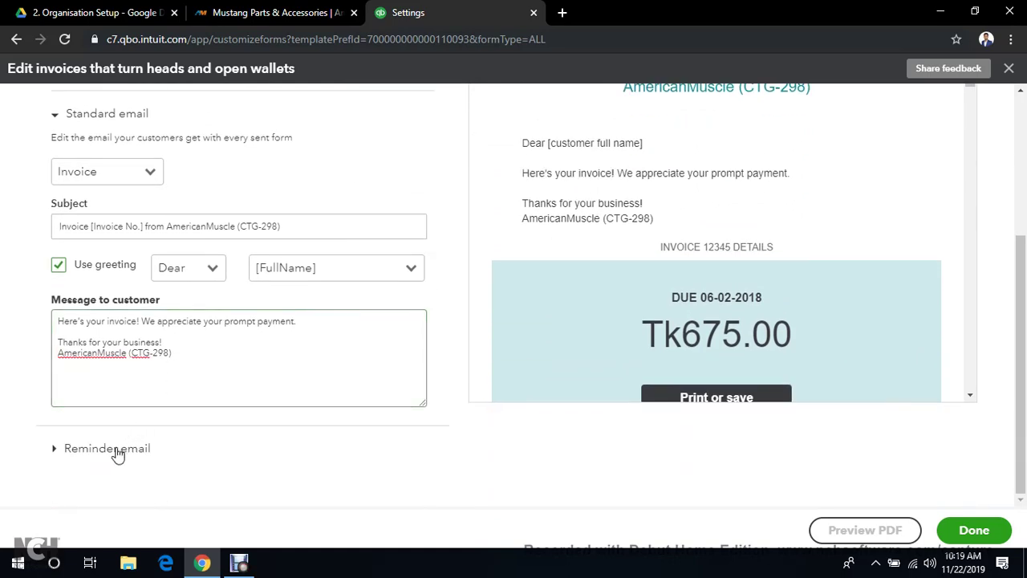
Expand the Reminder email section and review its message to customers
left_click(107, 448)
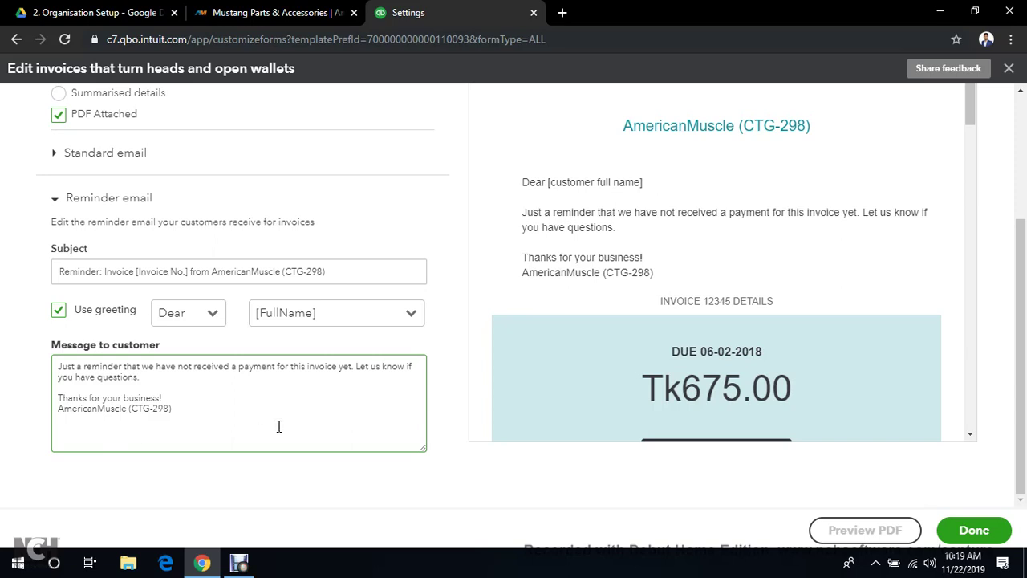
scroll(277, 426, "up", 1)
scroll(381, 297, "down", 1)
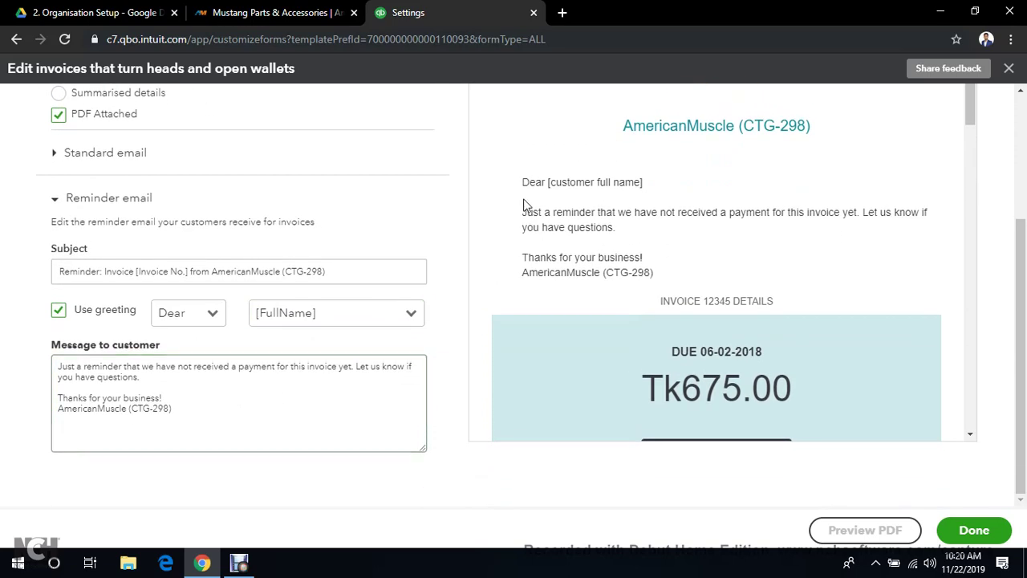
left_click(215, 369)
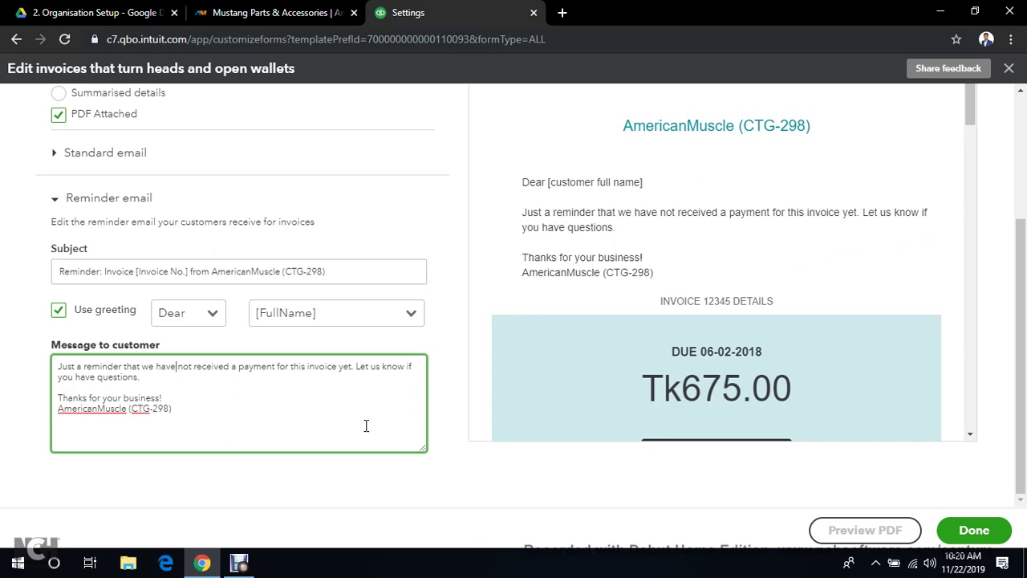
scroll(374, 429, "up", 3)
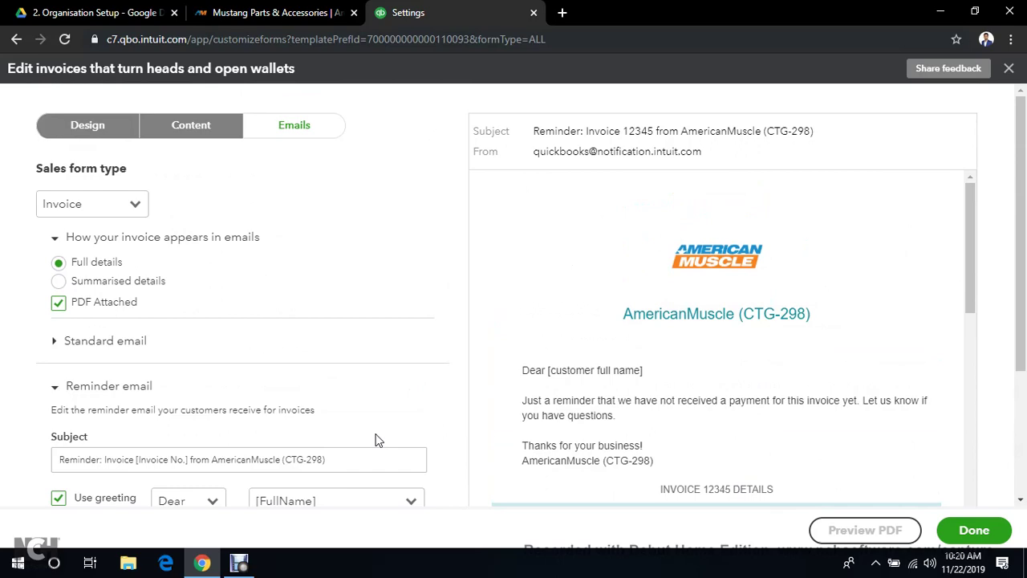
scroll(379, 440, "down", 3)
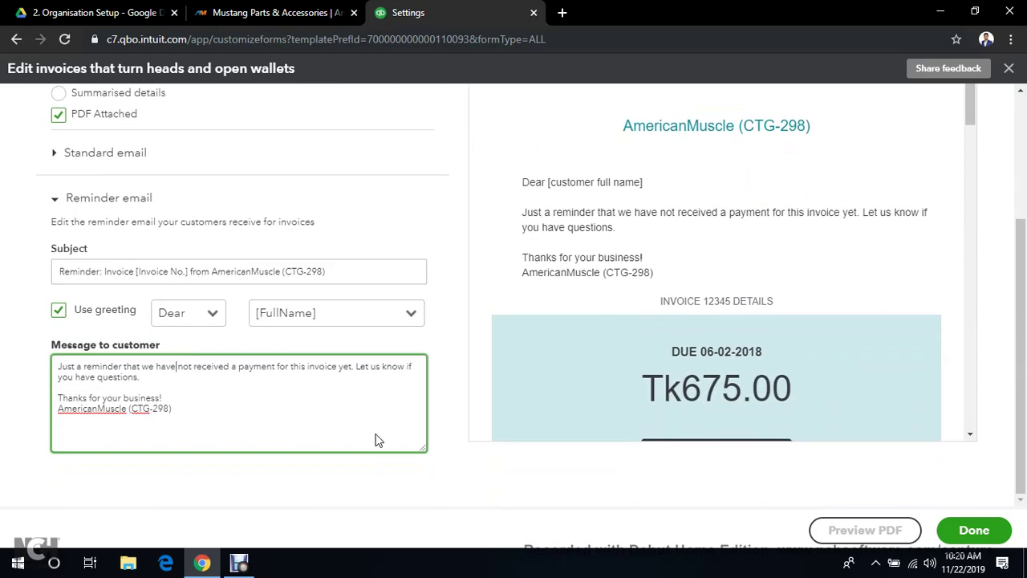
scroll(379, 440, "up", 3)
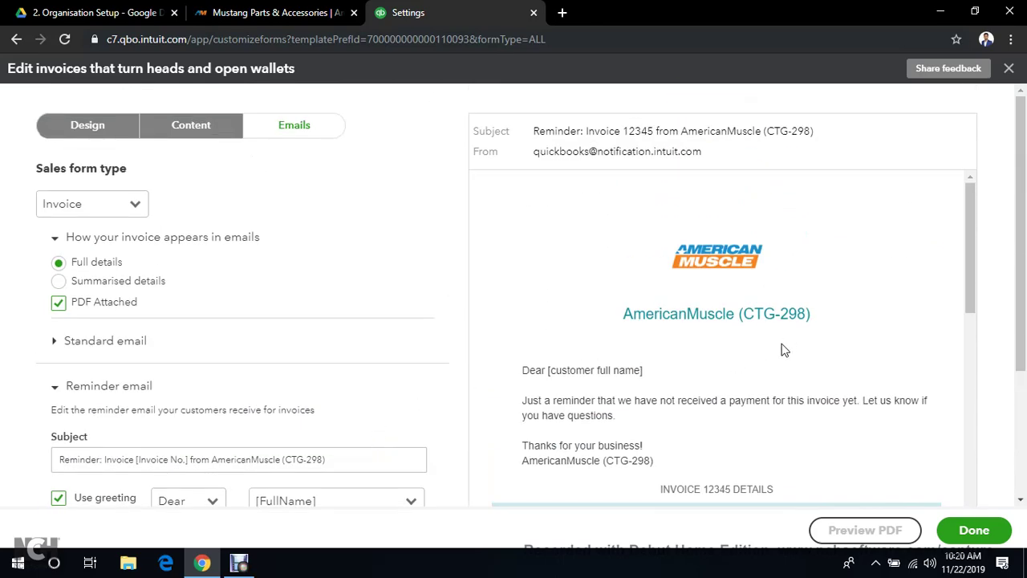
left_click(849, 532)
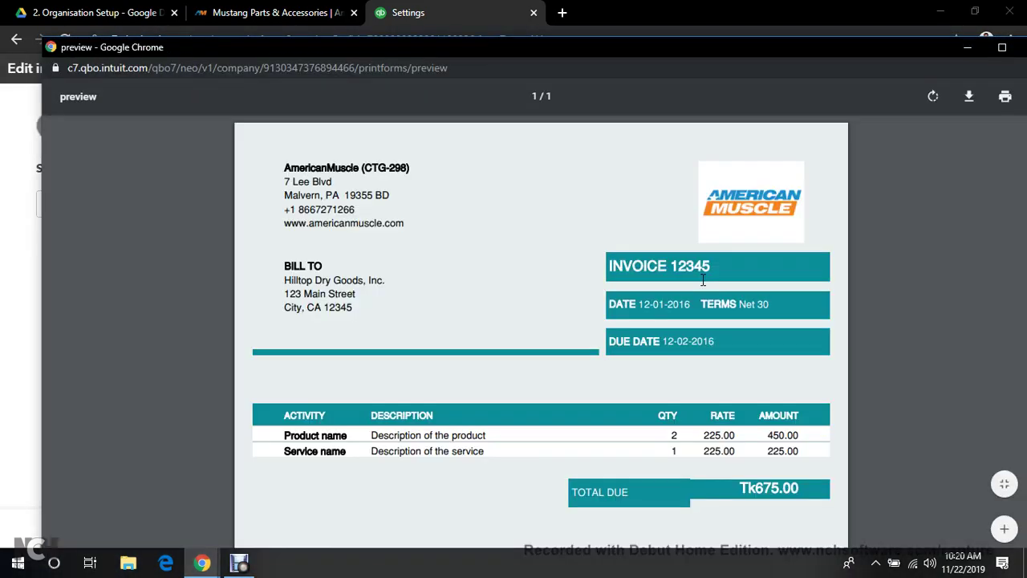
scroll(552, 347, "down", 1)
scroll(557, 358, "down", 3)
scroll(560, 361, "up", 4)
scroll(599, 294, "down", 3)
scroll(596, 292, "up", 1)
scroll(598, 292, "down", 2)
scroll(598, 297, "up", 4)
left_click_drag(840, 53, 768, 50)
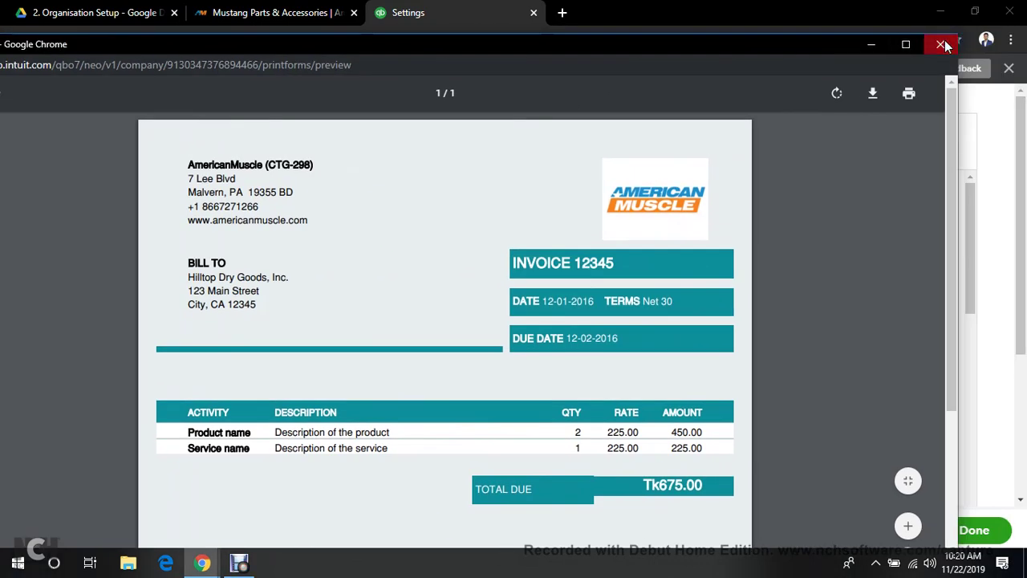
left_click(939, 43)
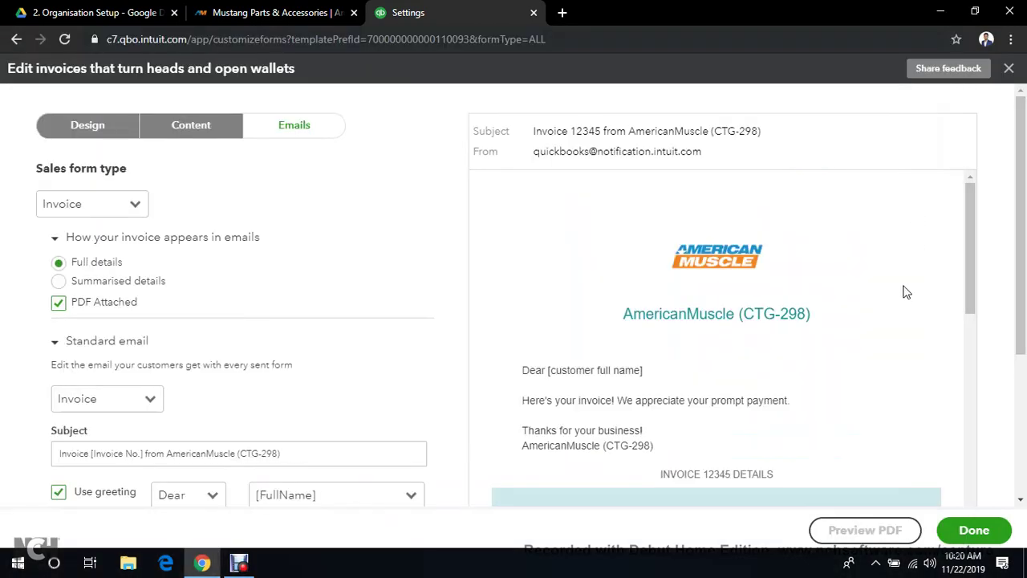
Save the invoice customisation with Done, returning to the Standard style in Custom form styles
left_click(963, 533)
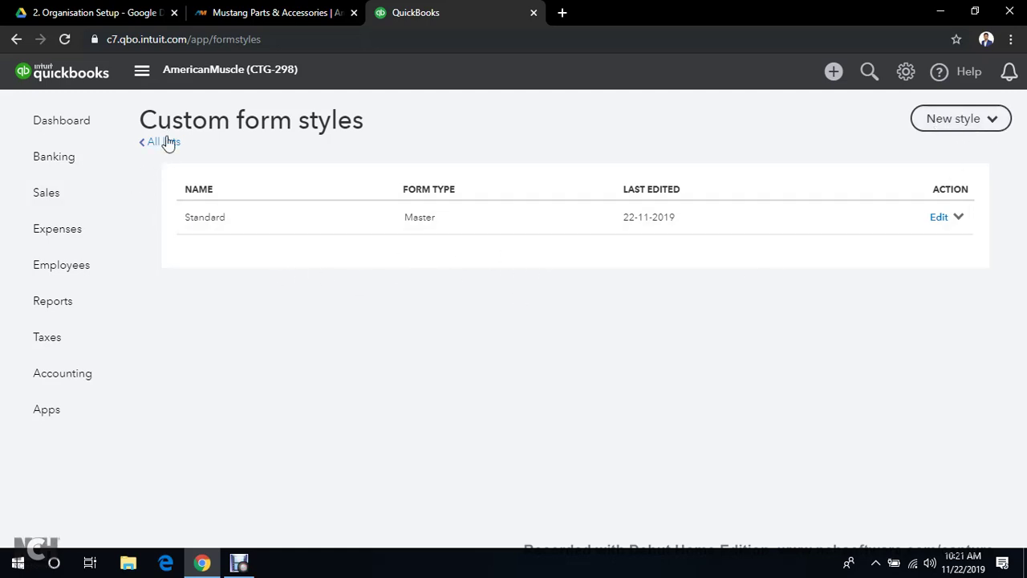
left_click(904, 80)
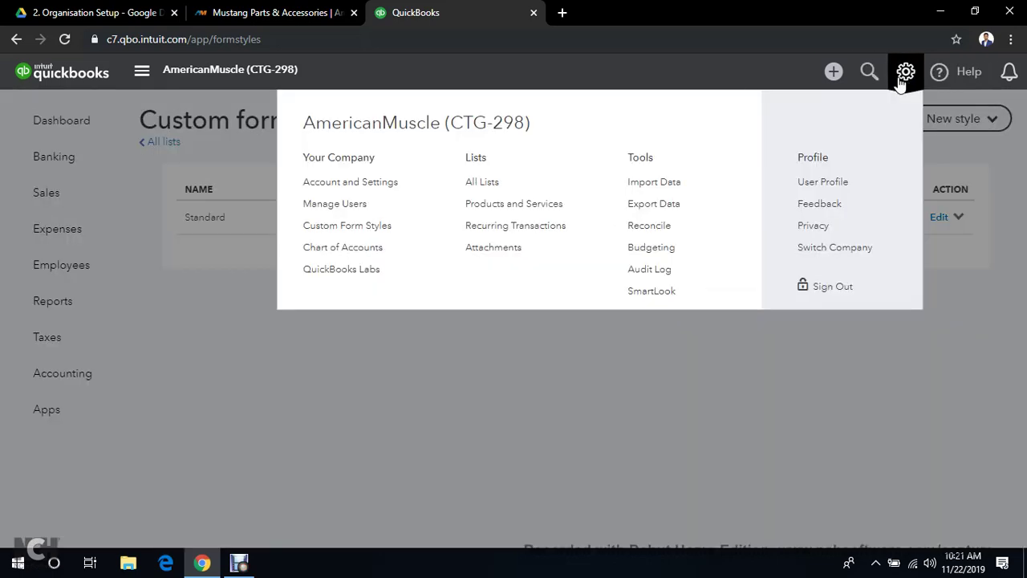
Go to Account and Settings from the gear menu and open the Sales section
left_click(385, 186)
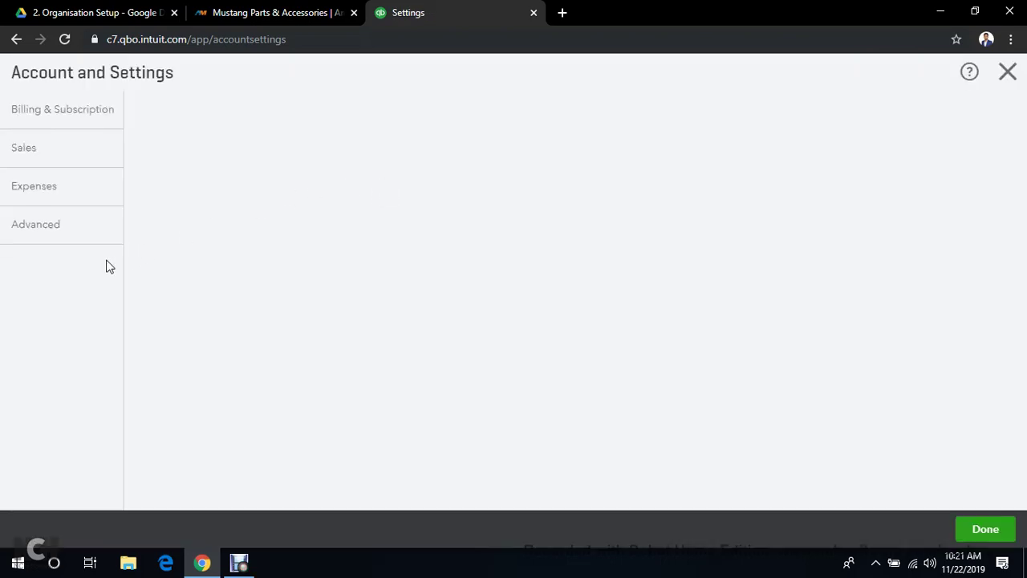
left_click(34, 199)
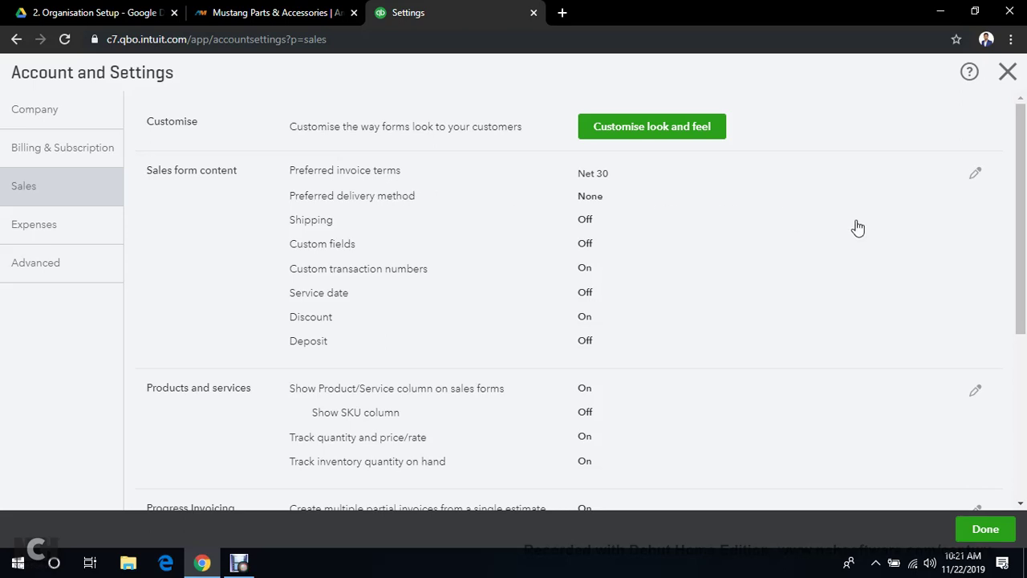
Edit Sales form content, keep Net 30 as the preferred invoice terms, and save
left_click(973, 175)
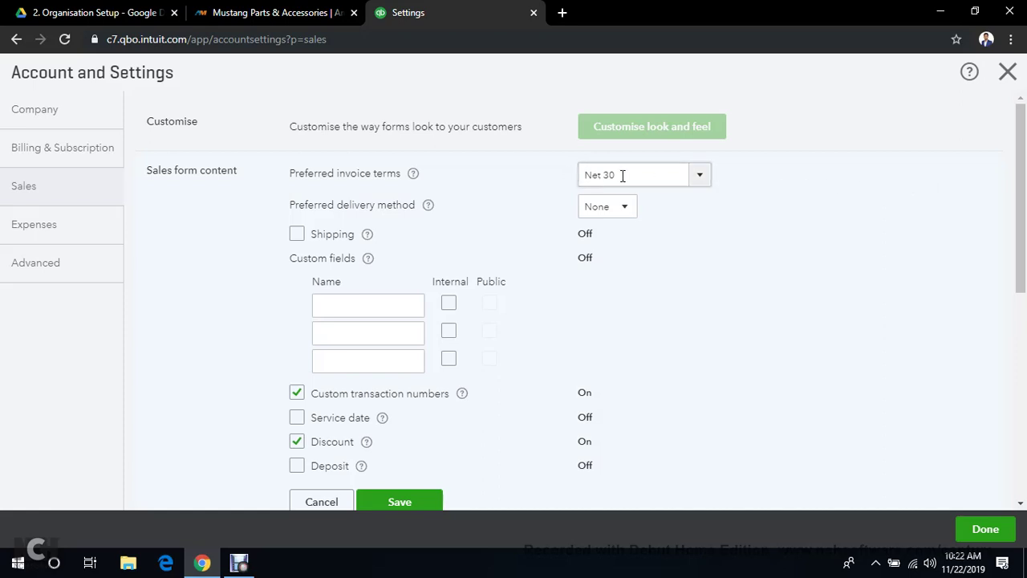
left_click(699, 176)
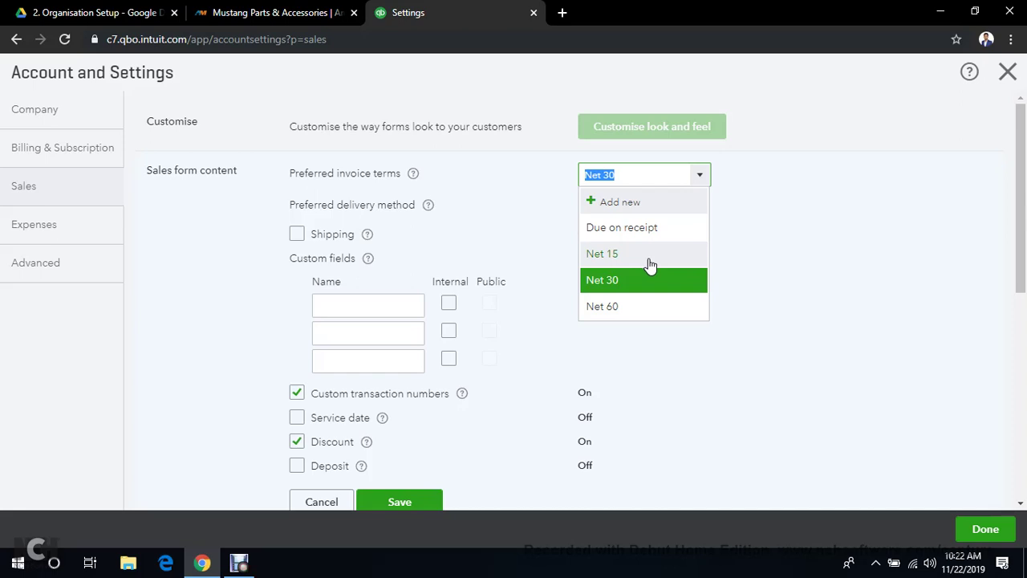
left_click(615, 284)
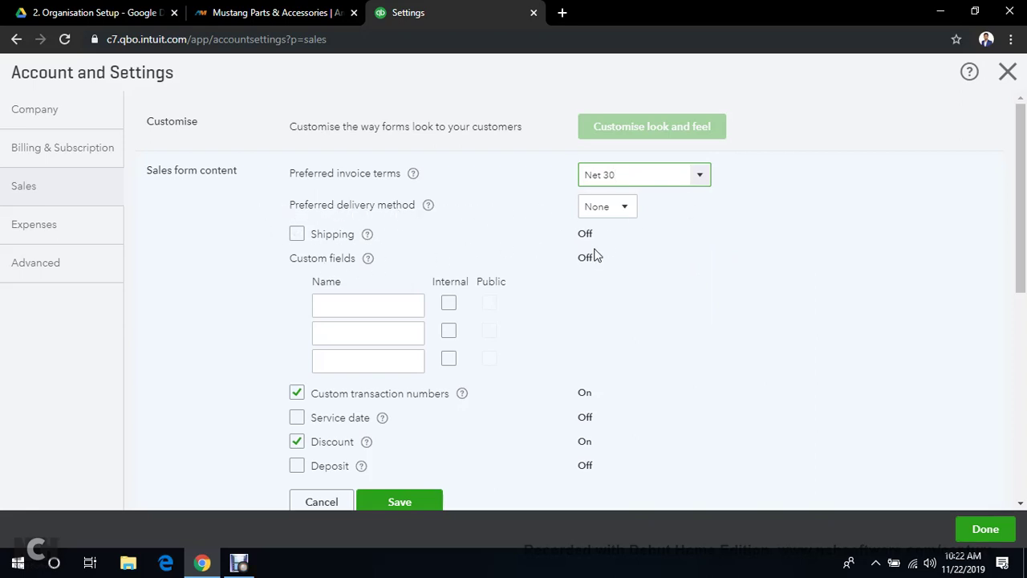
scroll(587, 266, "down", 3)
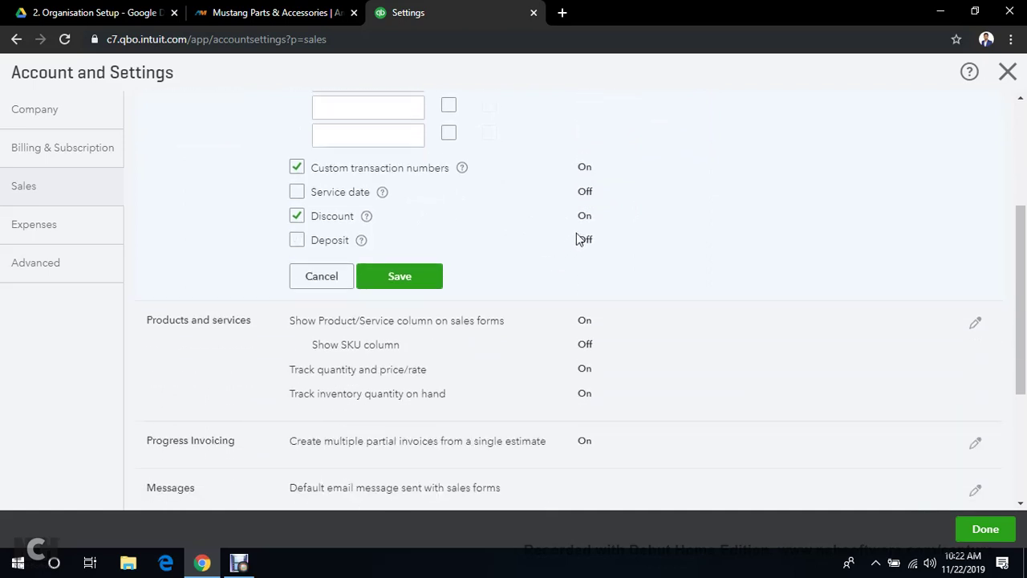
scroll(576, 234, "up", 3)
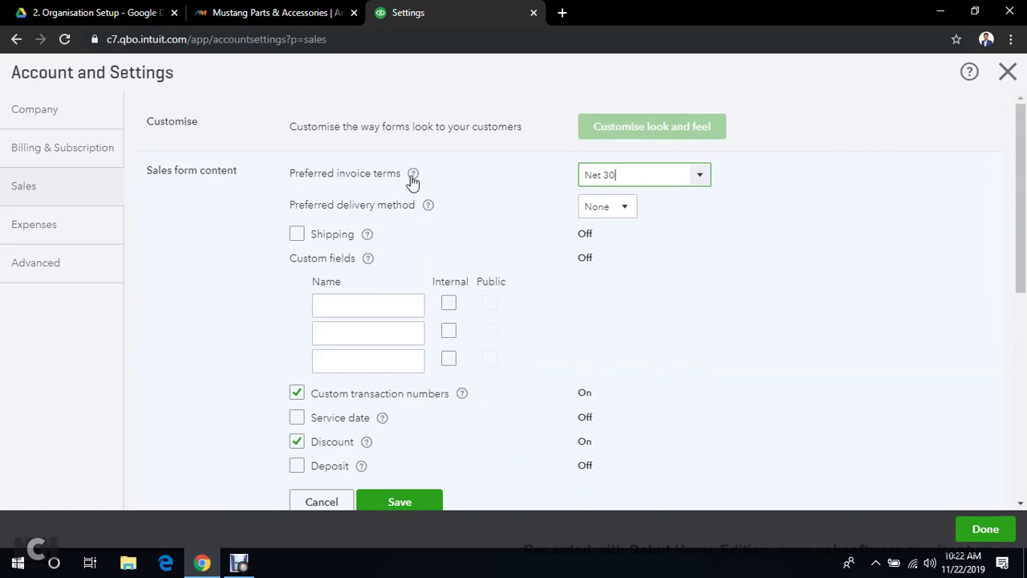
left_click(411, 182)
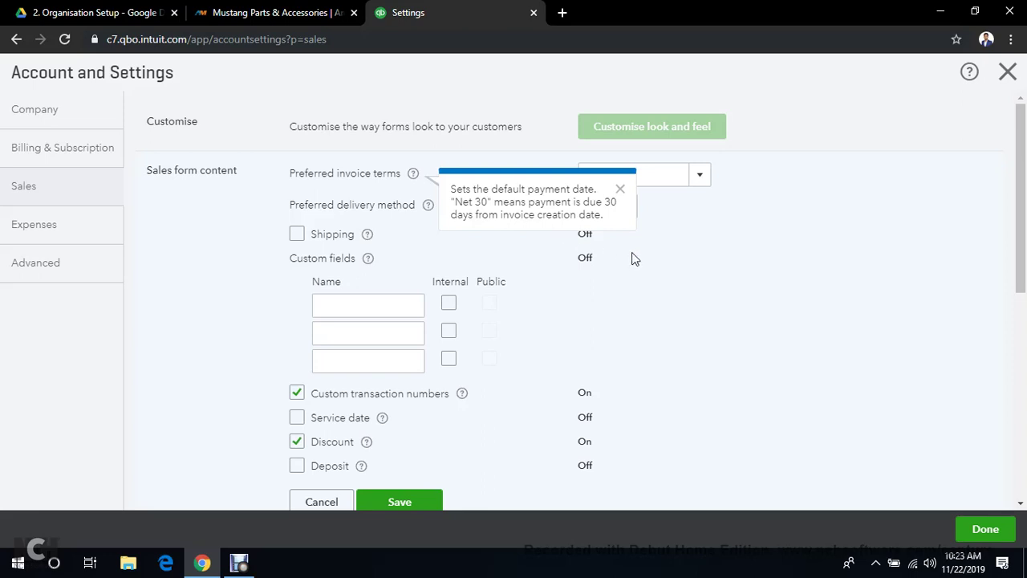
scroll(642, 256, "down", 2)
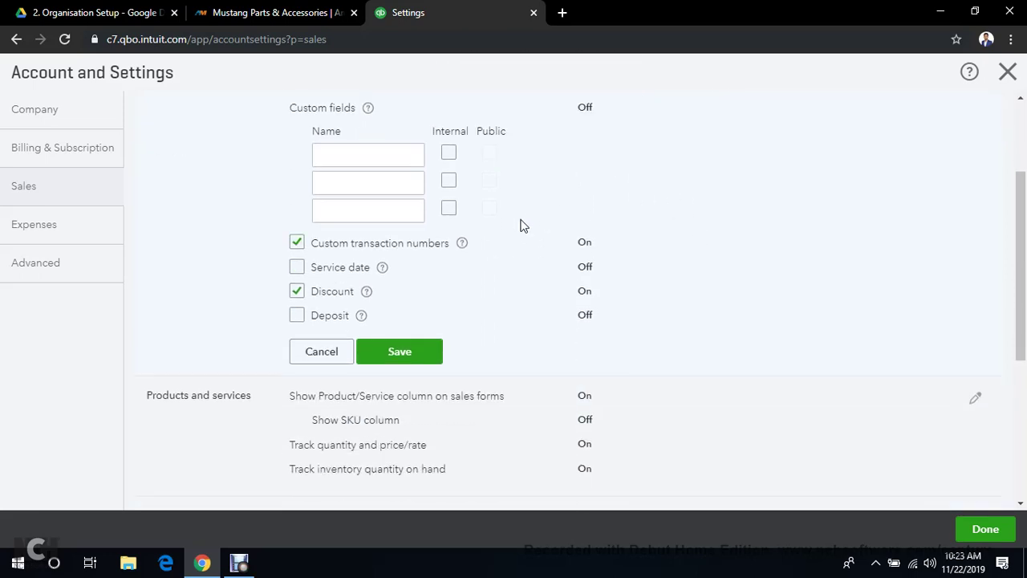
left_click(405, 353)
scroll(679, 102, "up", 2)
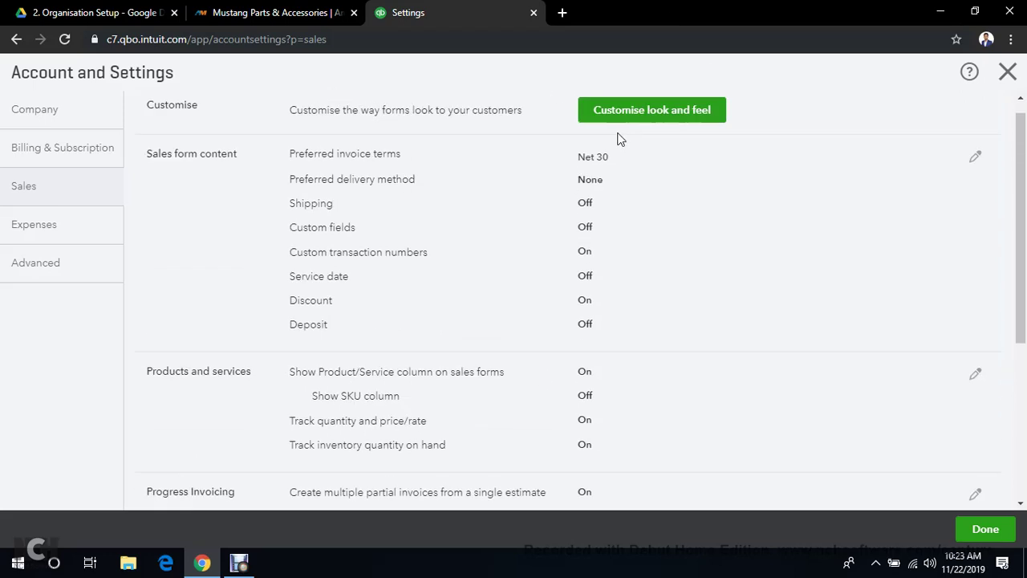
scroll(598, 287, "down", 1)
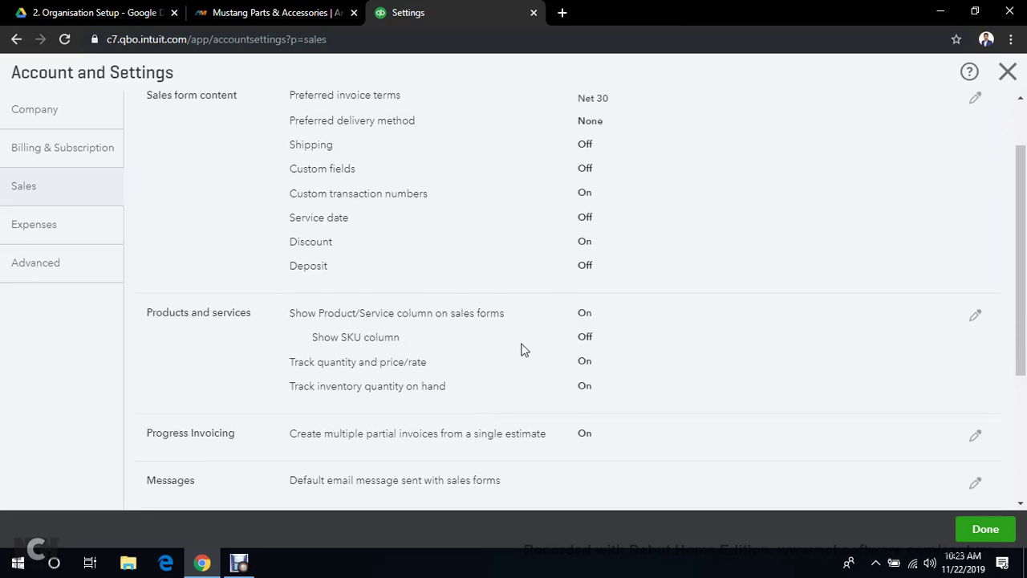
Save Products and services unchanged: product column, quantity/price and inventory tracking on, SKU off
left_click(975, 317)
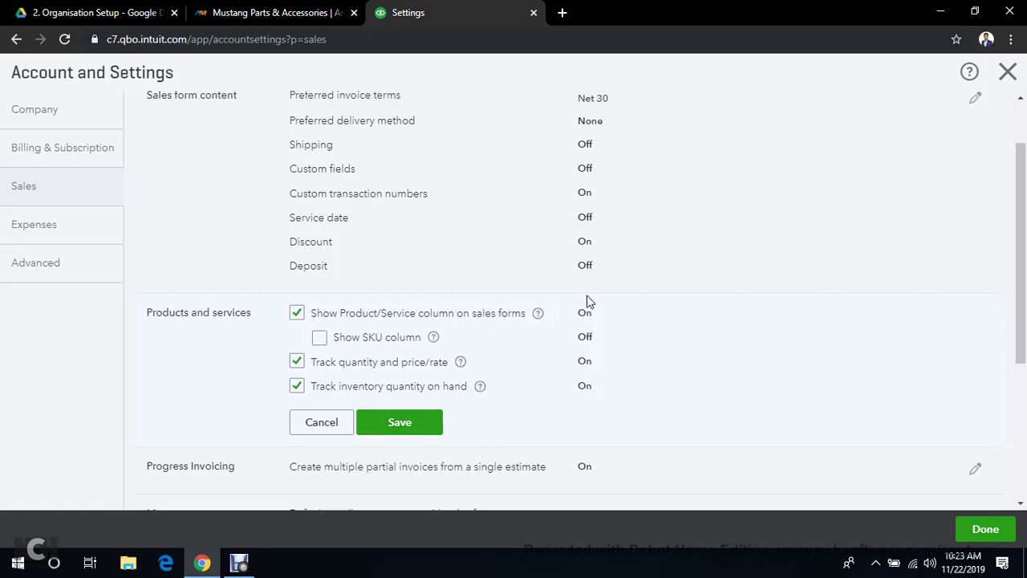
left_click(399, 424)
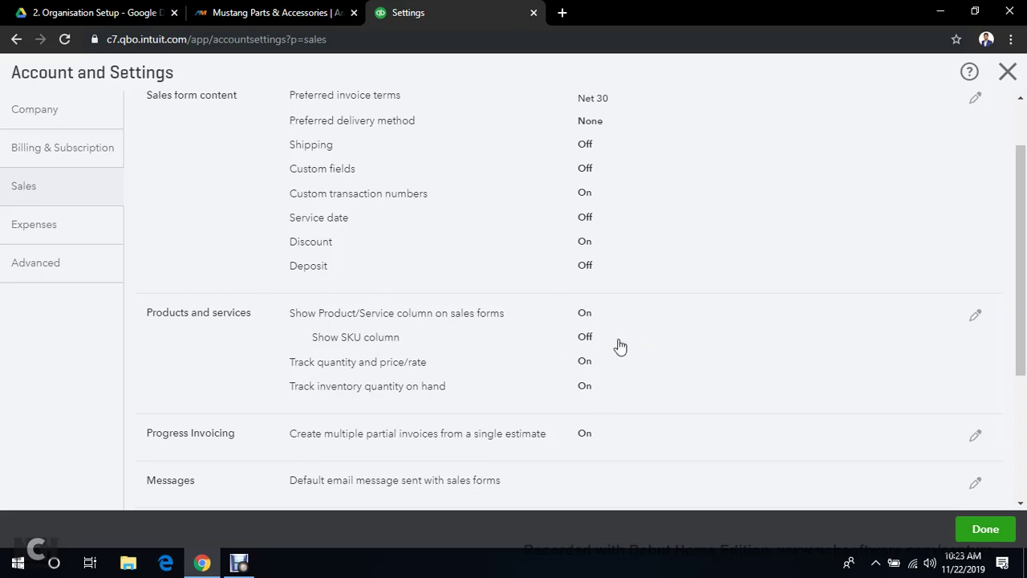
scroll(604, 365, "down", 2)
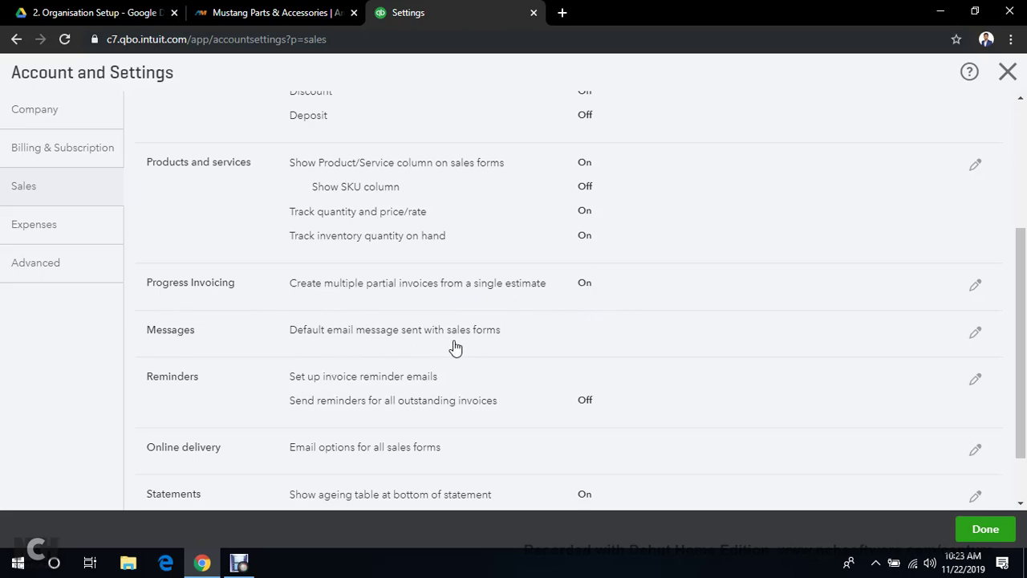
Cancel the invoice reminder change so reminders stay off, then go to the Expenses settings
scroll(394, 361, "down", 1)
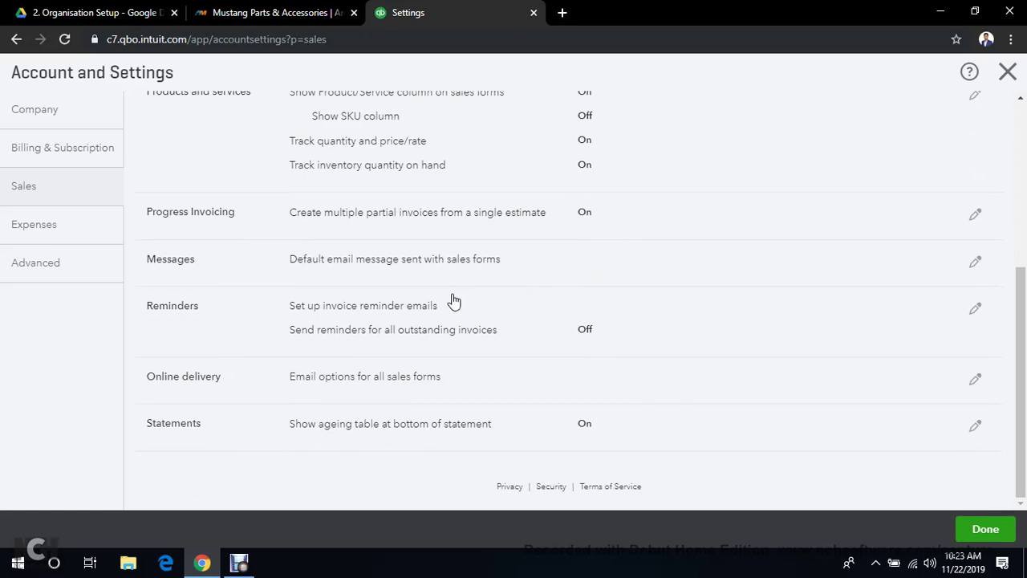
scroll(431, 305, "up", 4)
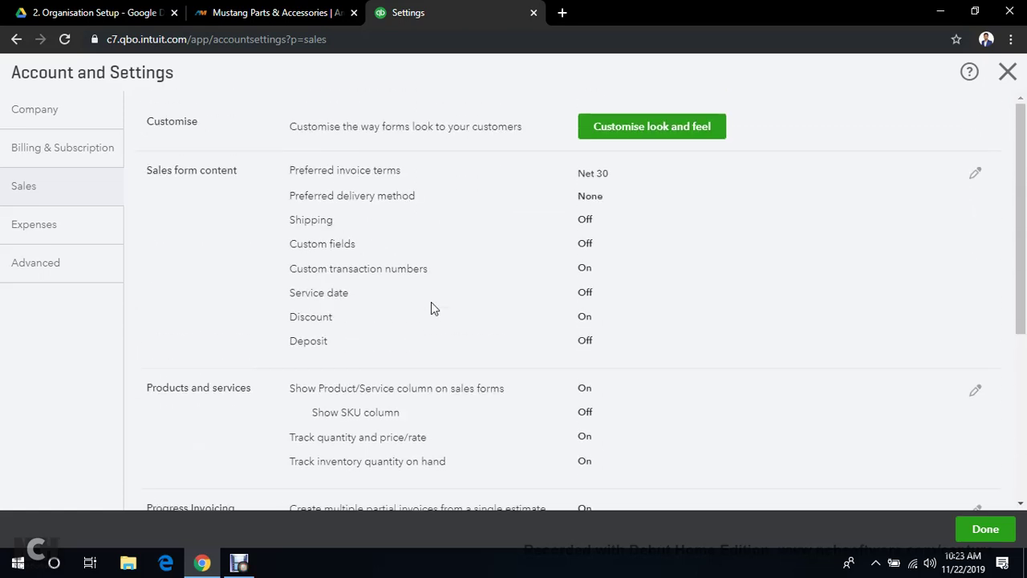
scroll(442, 337, "down", 4)
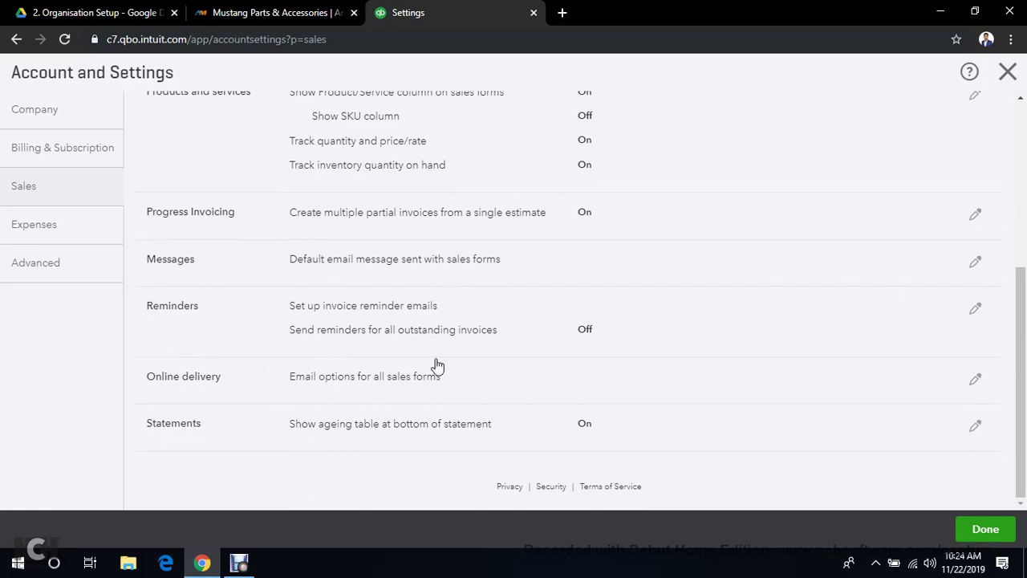
left_click(978, 307)
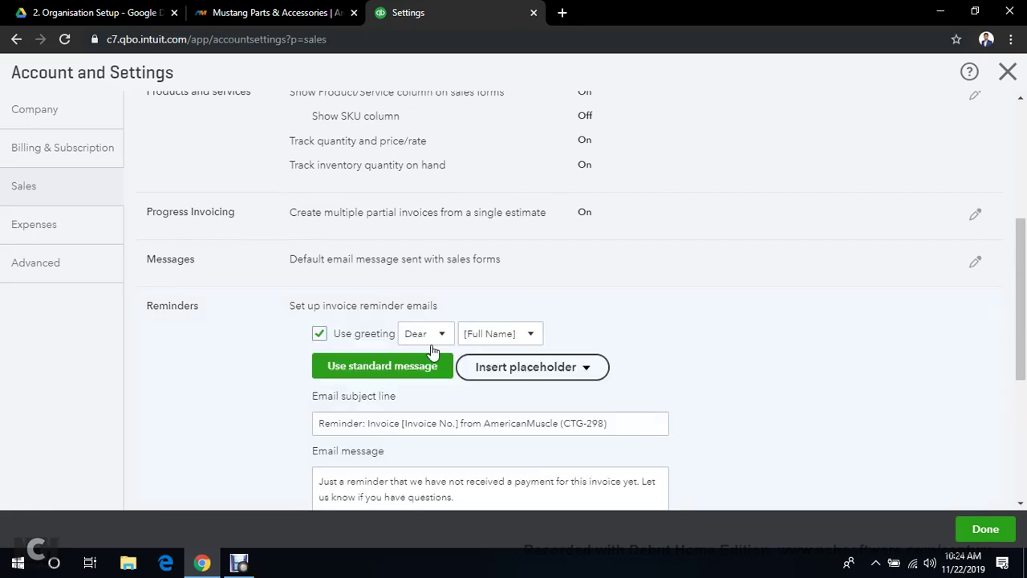
scroll(529, 325, "down", 1)
scroll(536, 321, "down", 3)
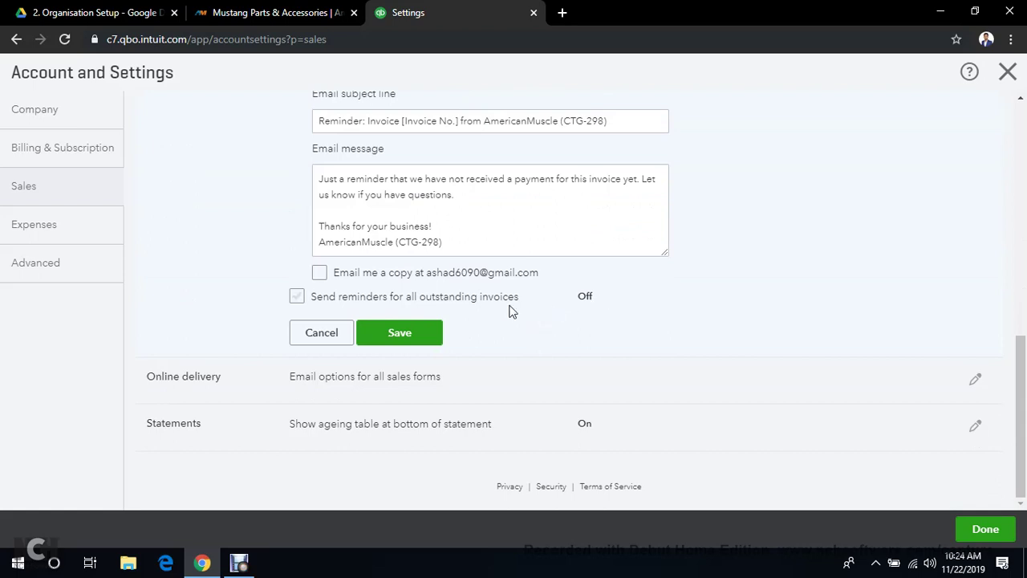
left_click(296, 297)
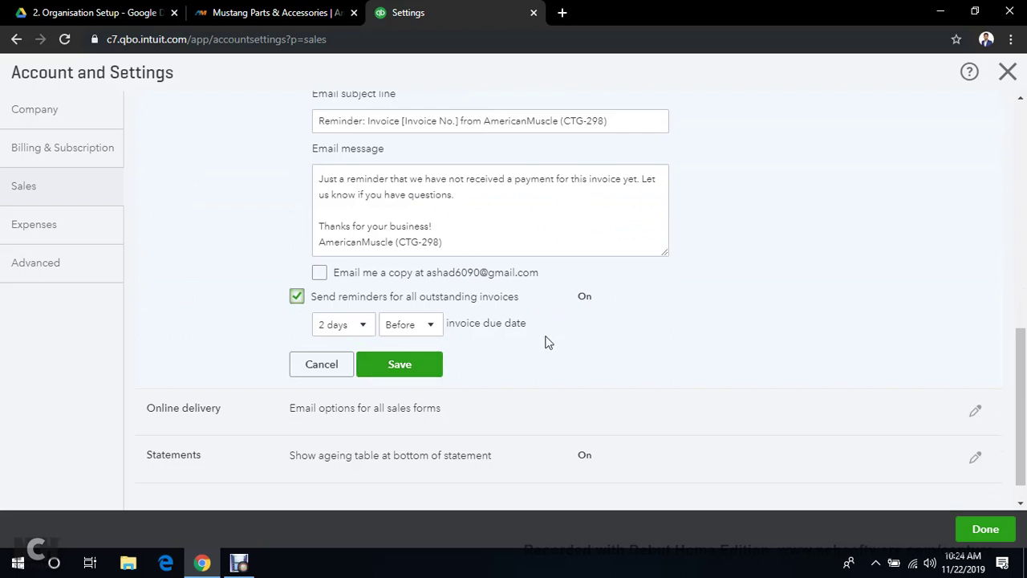
left_click(321, 364)
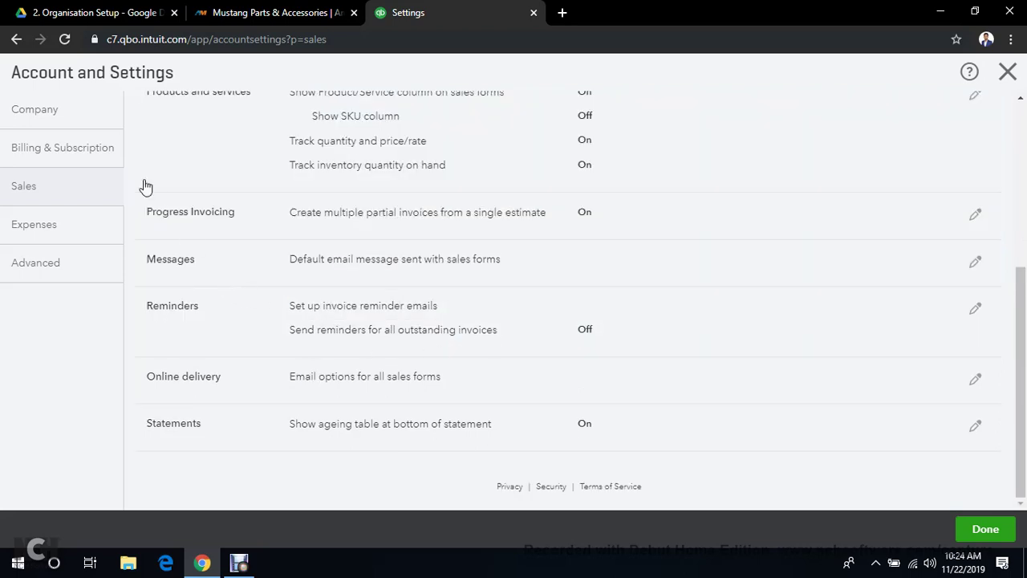
left_click(21, 233)
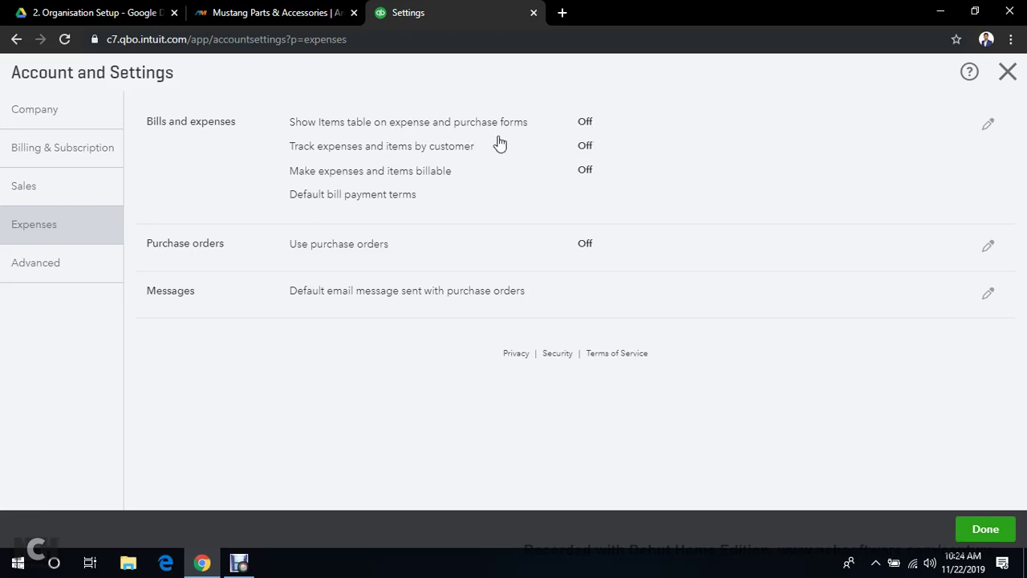
Turn on the Items table for expense and purchase forms, leave payment terms unchanged, and save
left_click(989, 126)
left_click(296, 122)
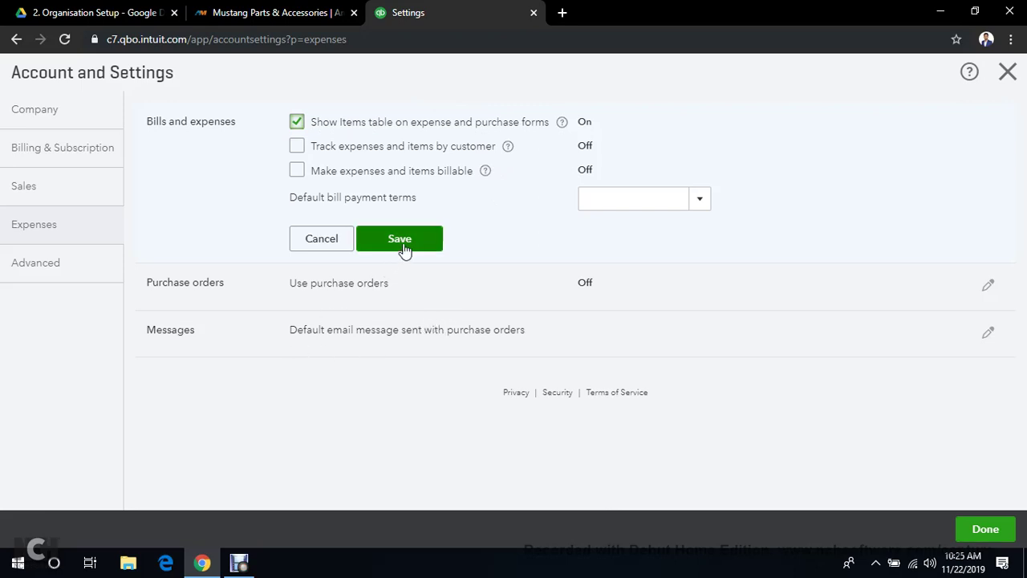
left_click(699, 200)
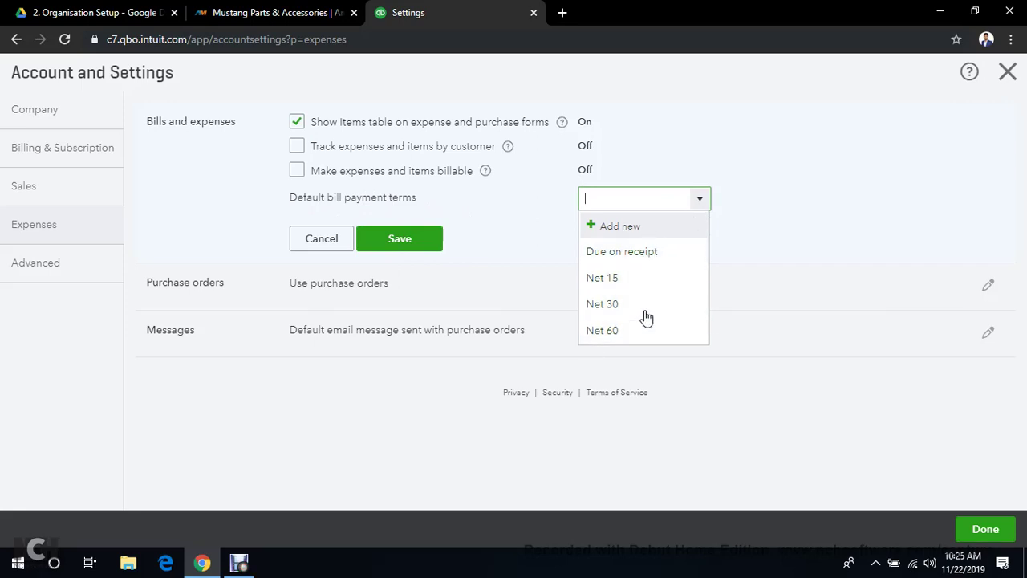
left_click(797, 204)
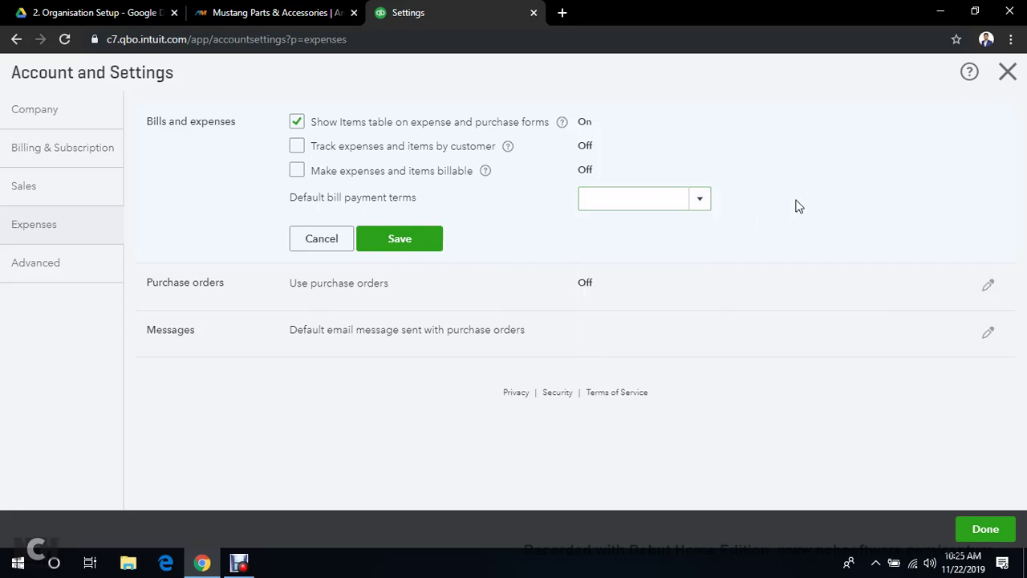
left_click(392, 241)
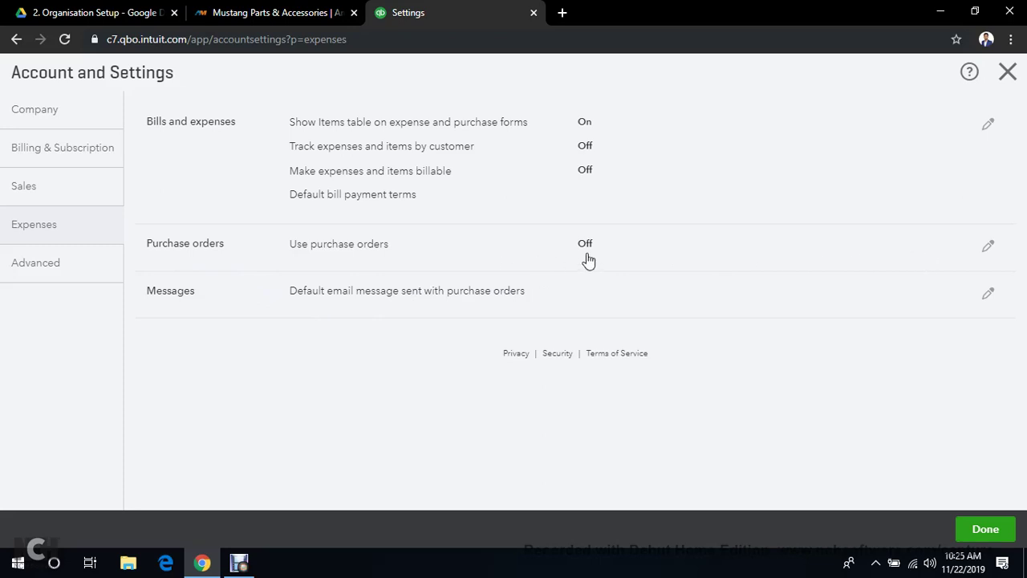
Enable Use purchase orders in the Expenses settings and save it
left_click(988, 247)
left_click(297, 244)
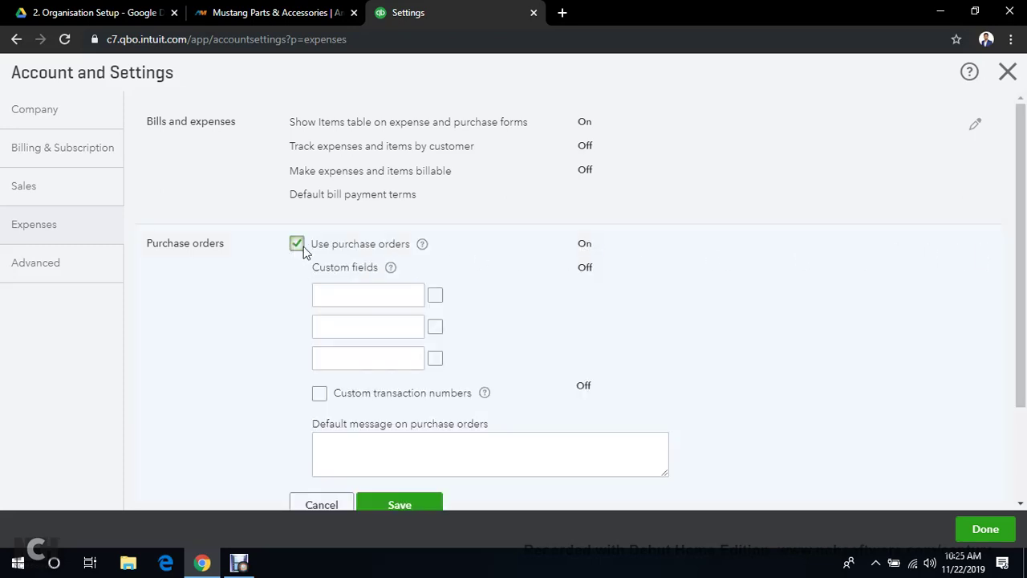
scroll(474, 307, "down", 1)
scroll(473, 308, "down", 2)
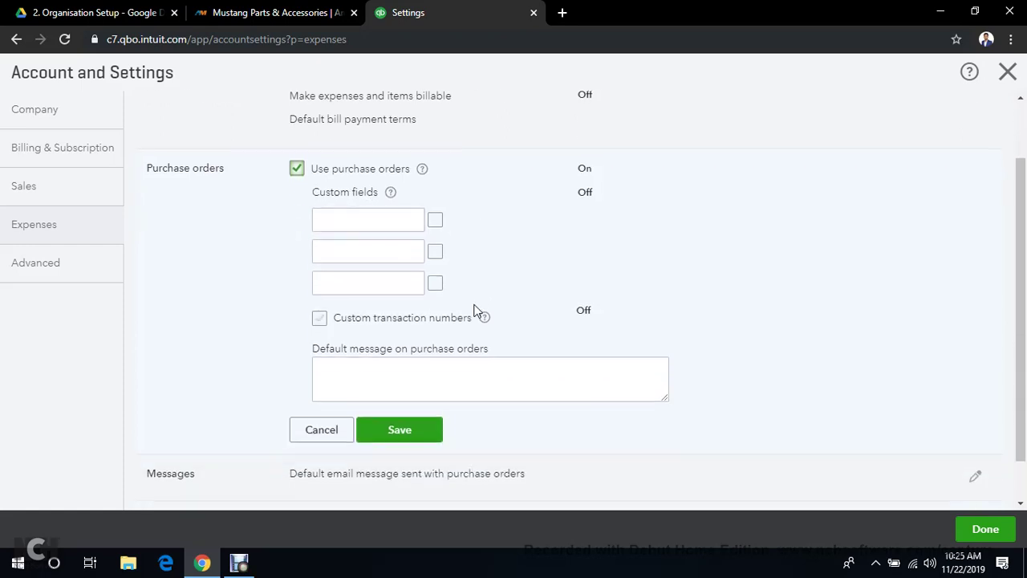
left_click(399, 380)
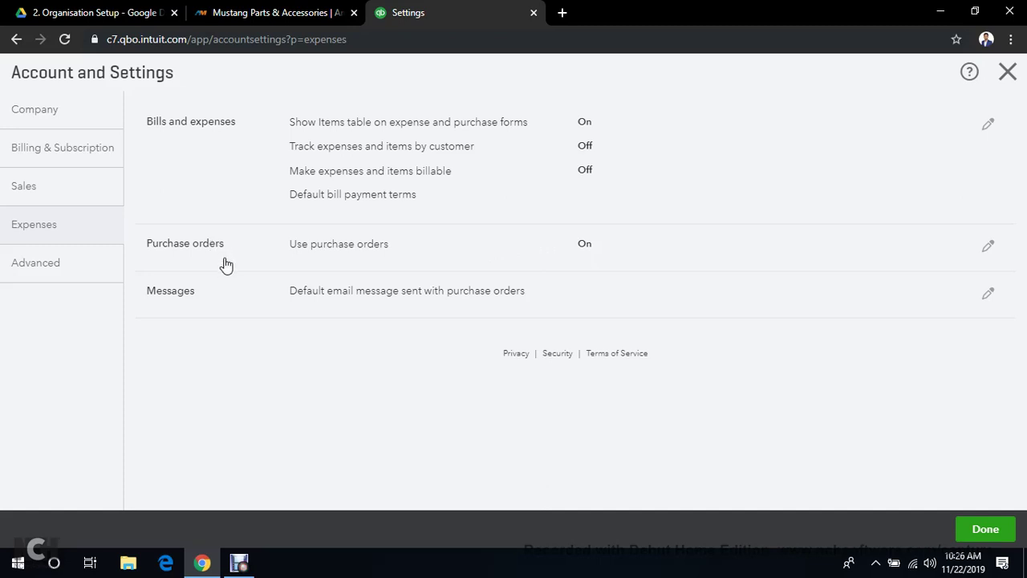
Close settings, visit the Dashboard, then reopen Account and Settings from the gear menu
left_click(27, 276)
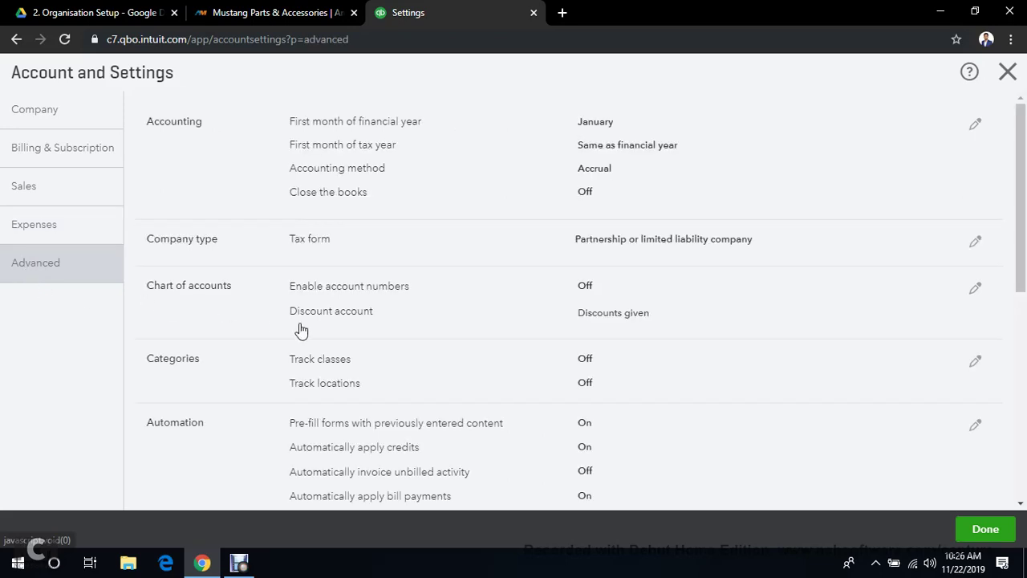
left_click(990, 532)
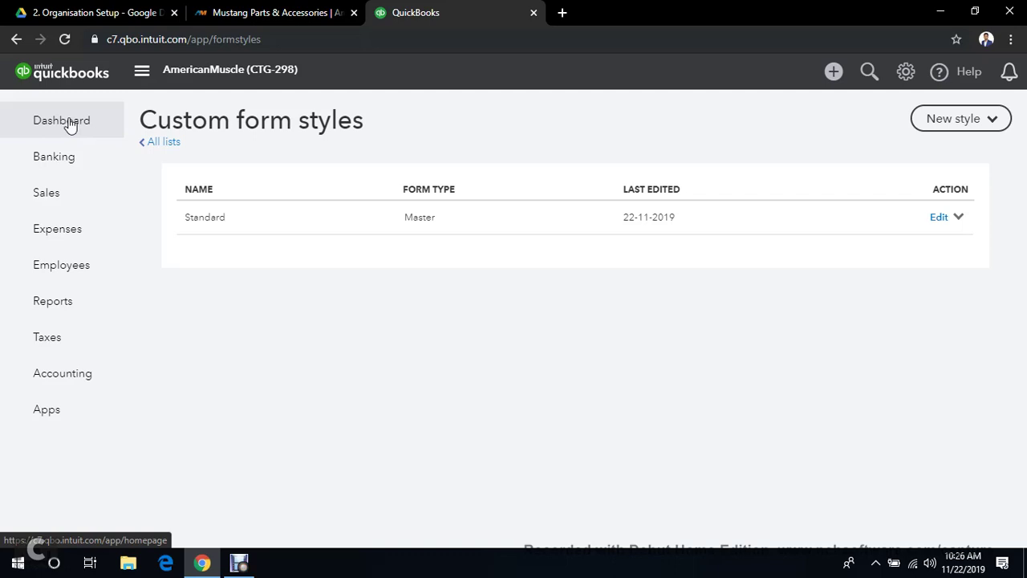
left_click(70, 126)
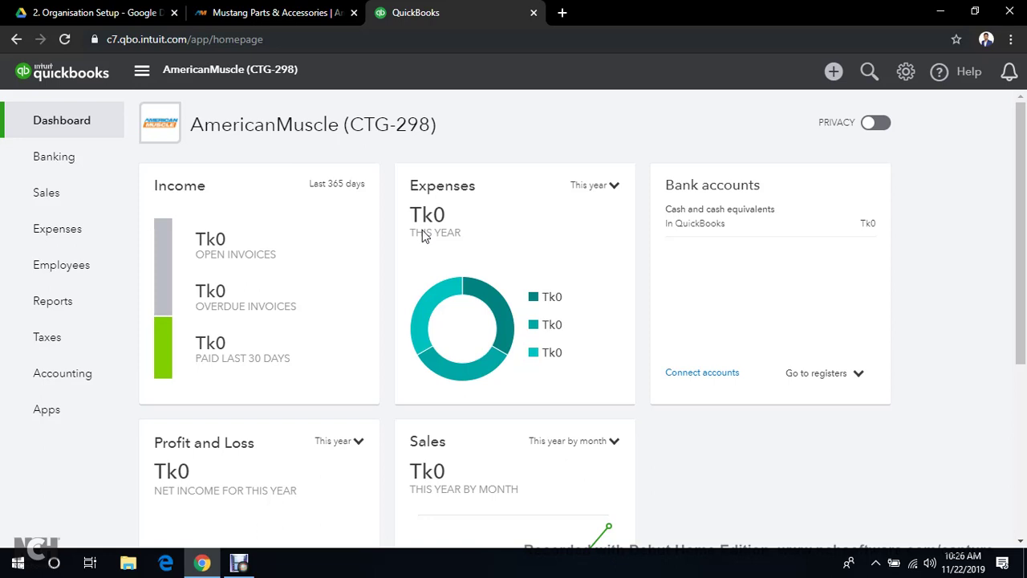
left_click(906, 73)
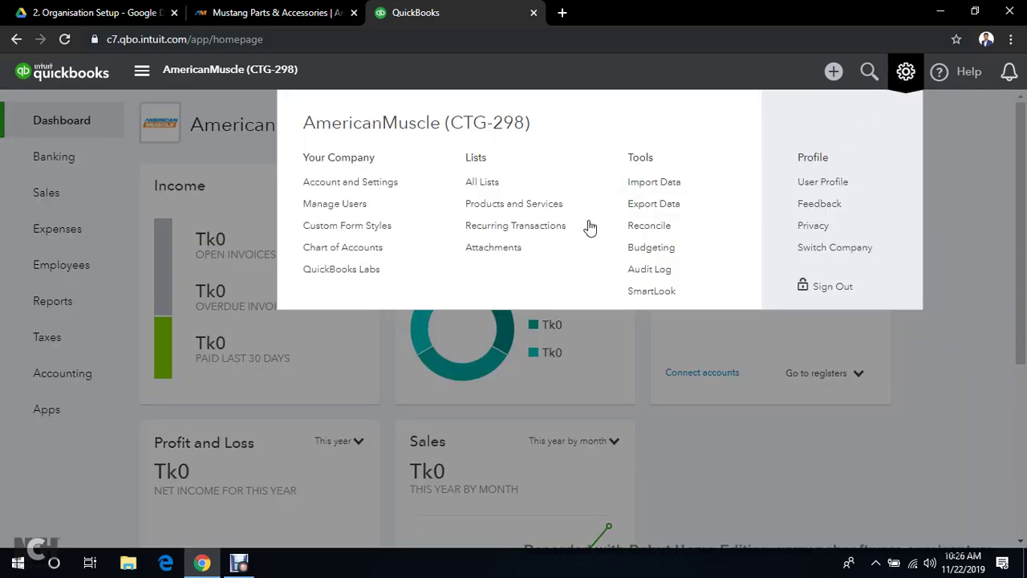
left_click(329, 185)
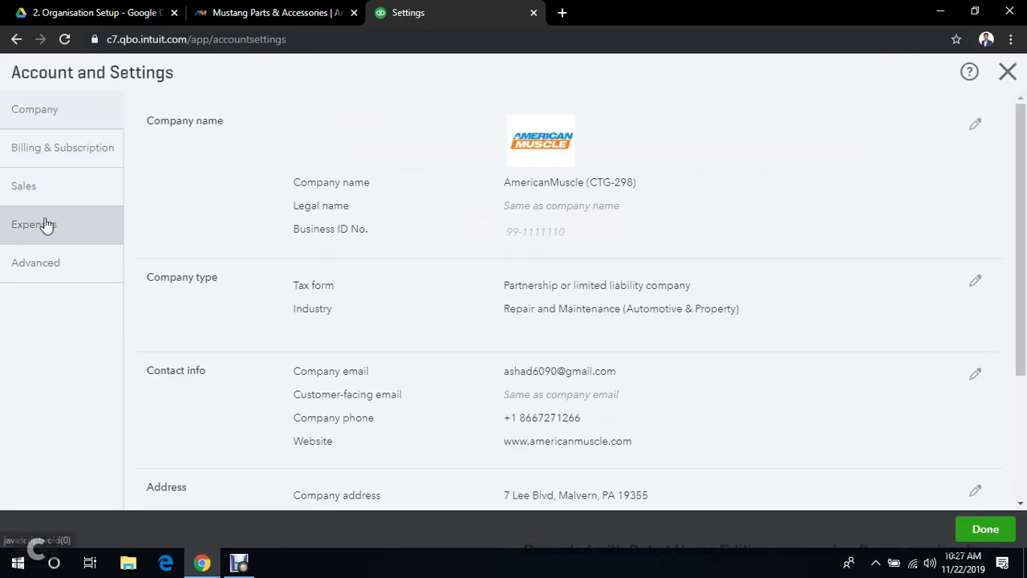
Save the Advanced Chart of accounts section unchanged, with account numbers off and Discounts given as the discount account
left_click(48, 265)
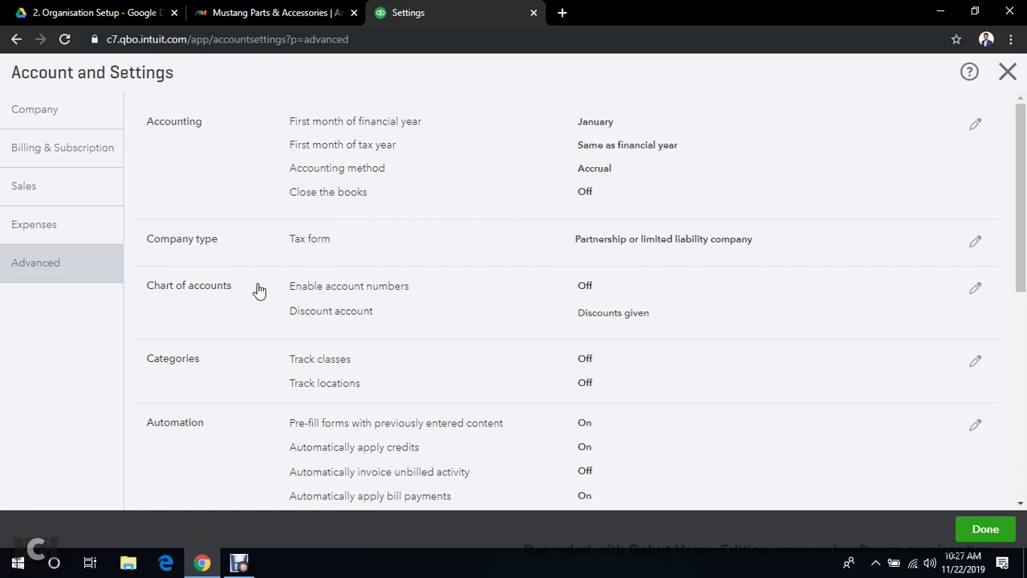
left_click(975, 294)
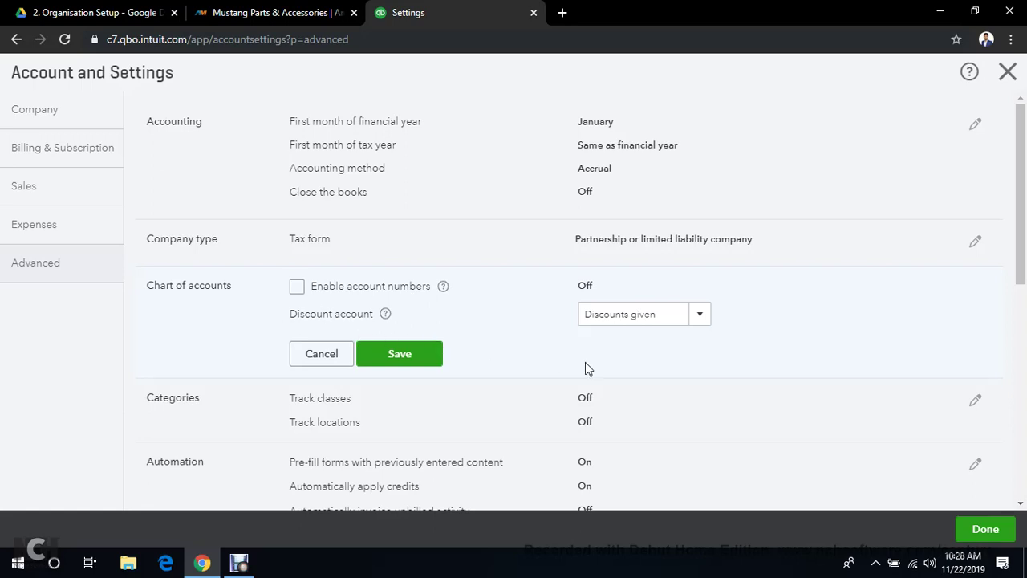
left_click(422, 363)
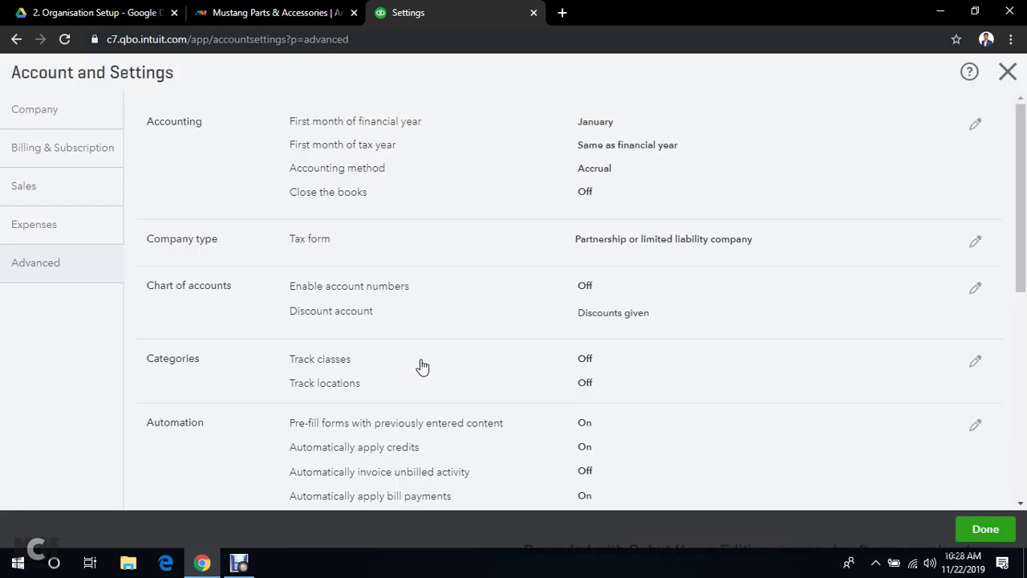
scroll(276, 337, "down", 2)
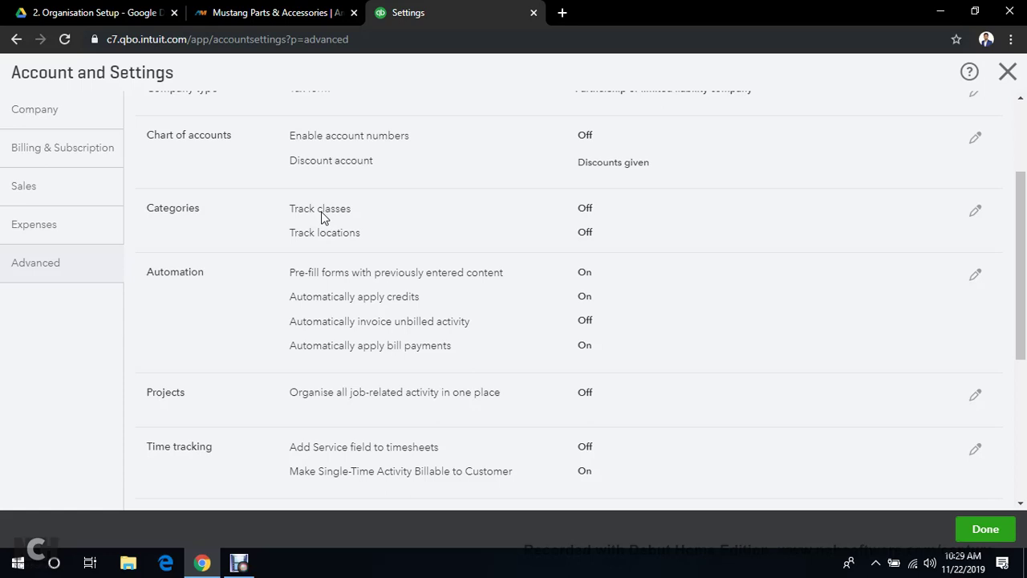
scroll(272, 278, "down", 2)
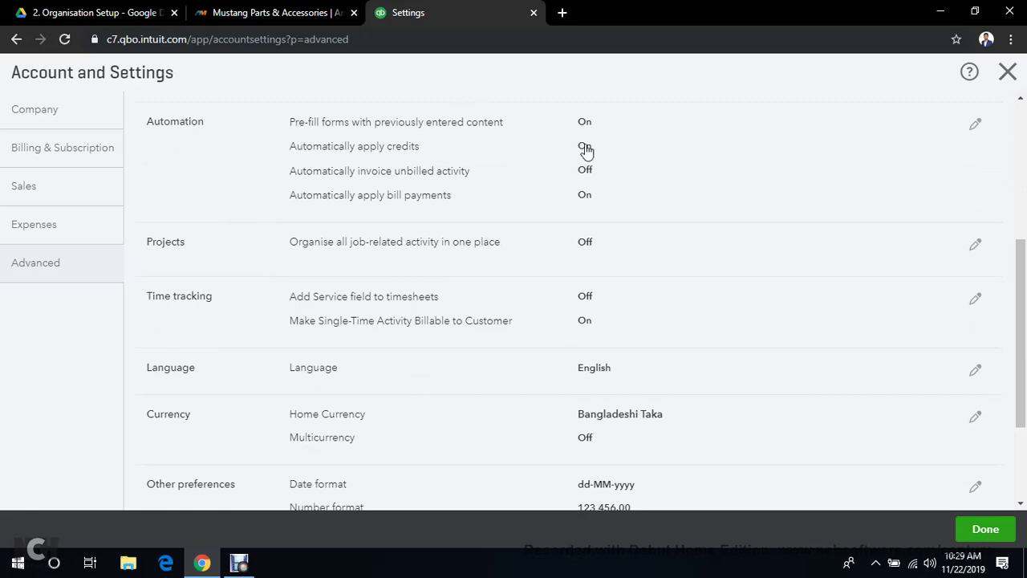
Uncheck Automatically apply credits and Automatically apply bill payments in Automation, then save
left_click(978, 125)
scroll(465, 154, "up", 1)
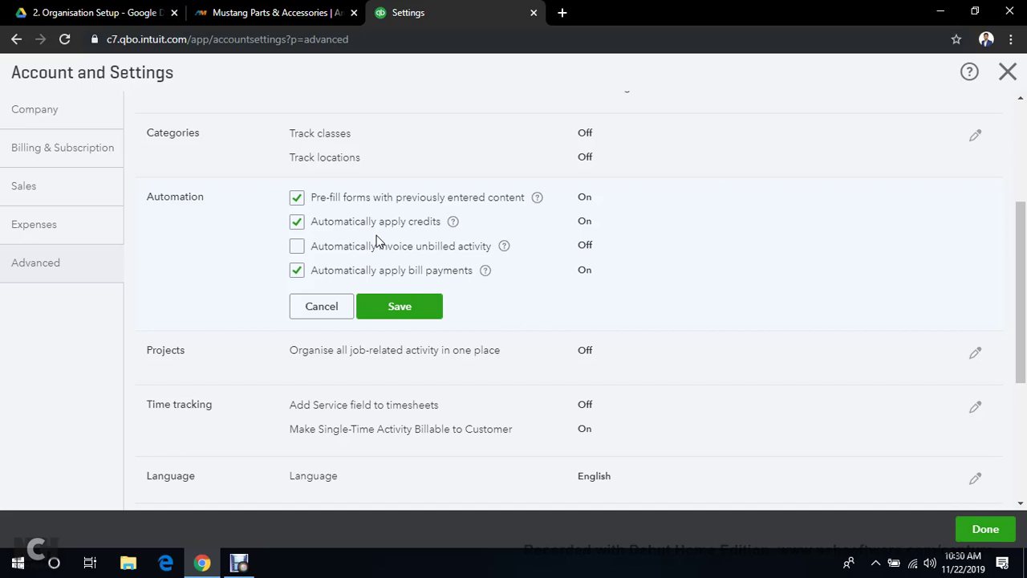
left_click(297, 223)
left_click(297, 271)
left_click(404, 312)
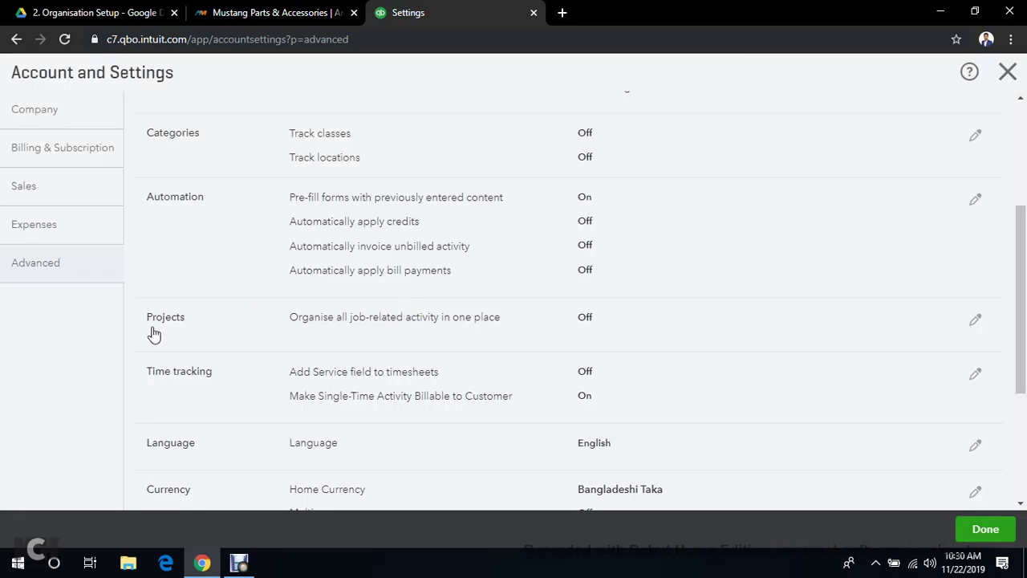
scroll(394, 348, "down", 1)
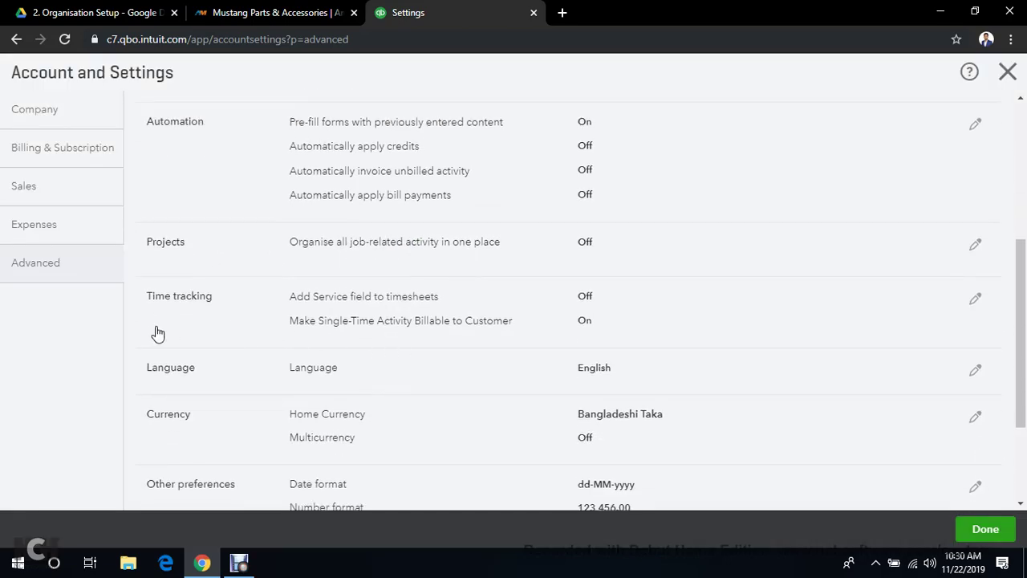
scroll(230, 340, "down", 2)
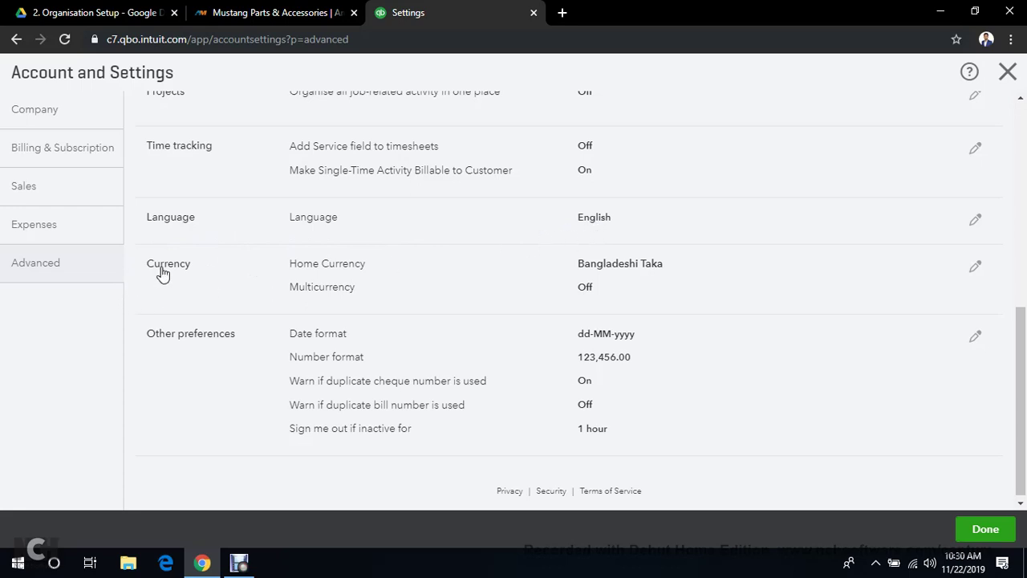
left_click(975, 219)
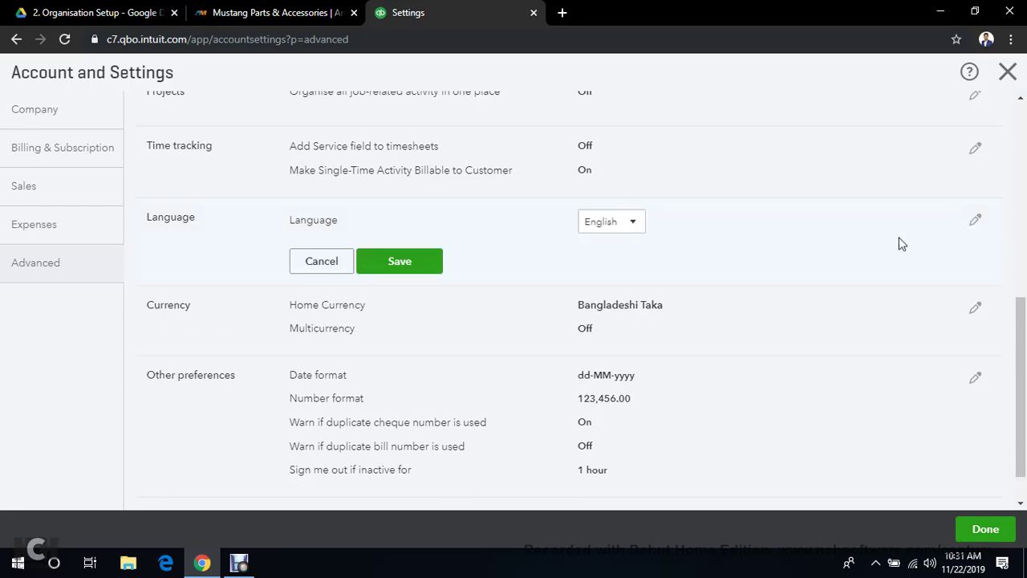
left_click(633, 228)
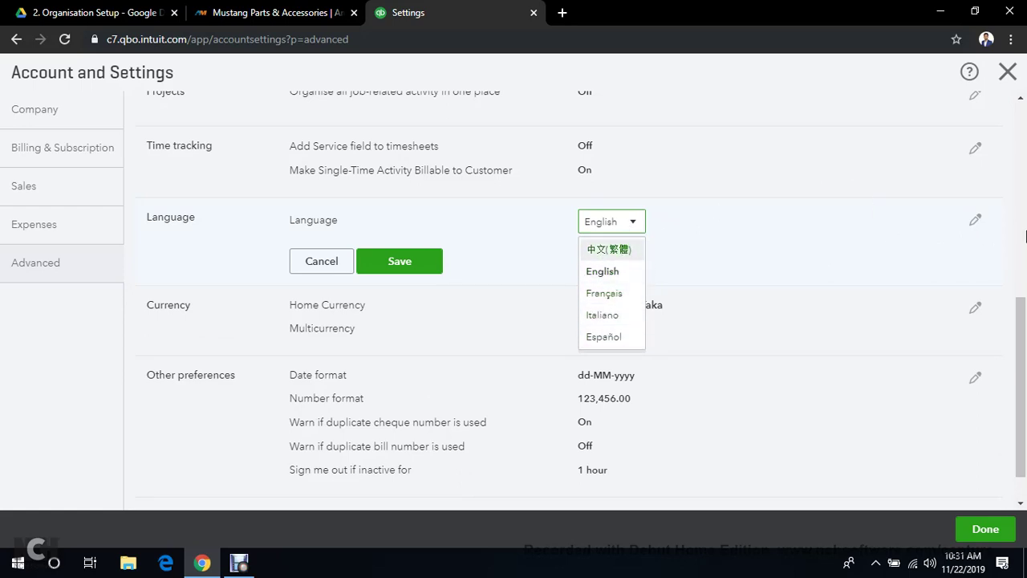
left_click(321, 265)
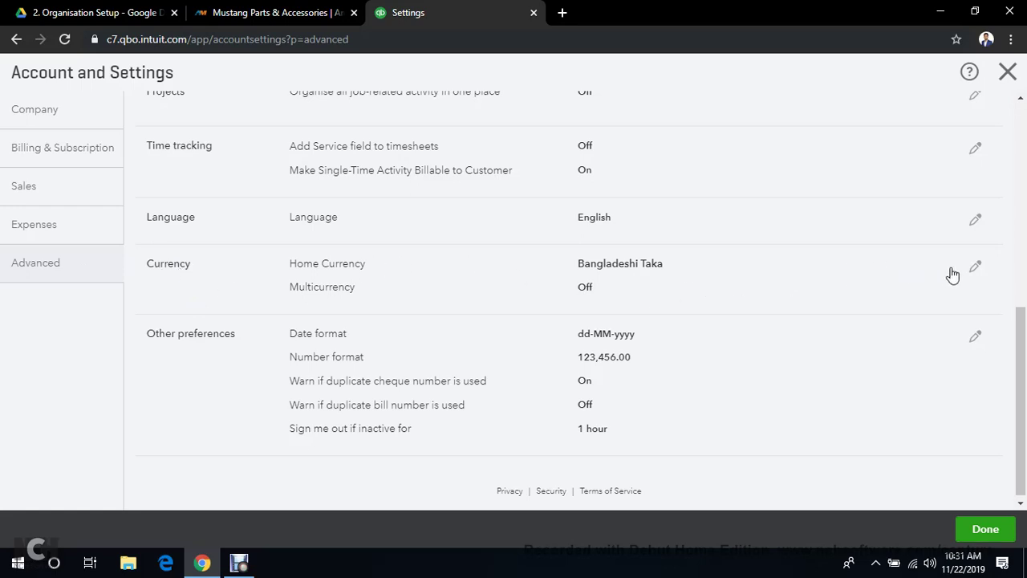
Select USD - United States Dollar as home currency in place of Bangladeshi Taka
left_click(979, 269)
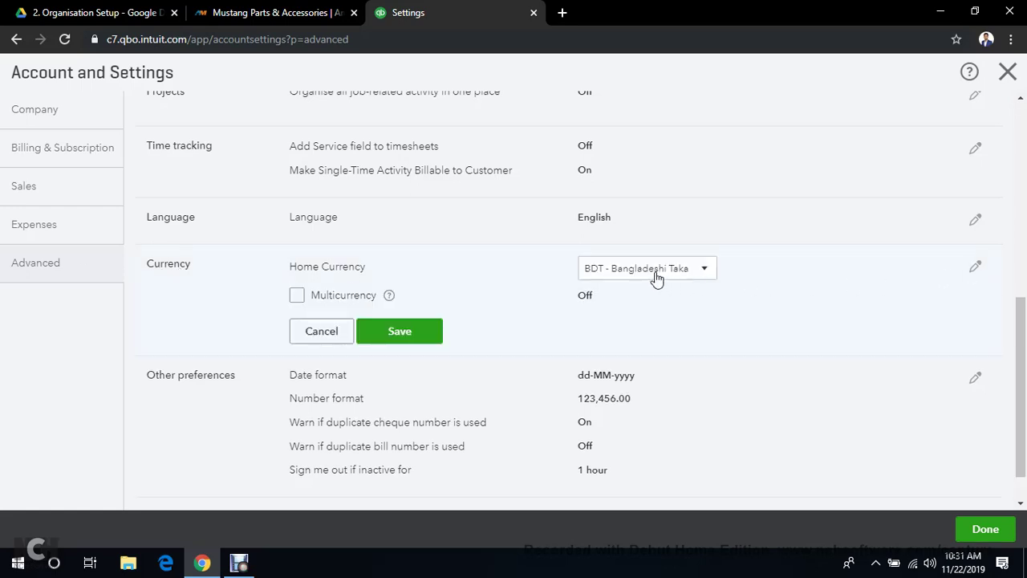
left_click(703, 270)
scroll(693, 325, "down", 6)
scroll(693, 325, "down", 15)
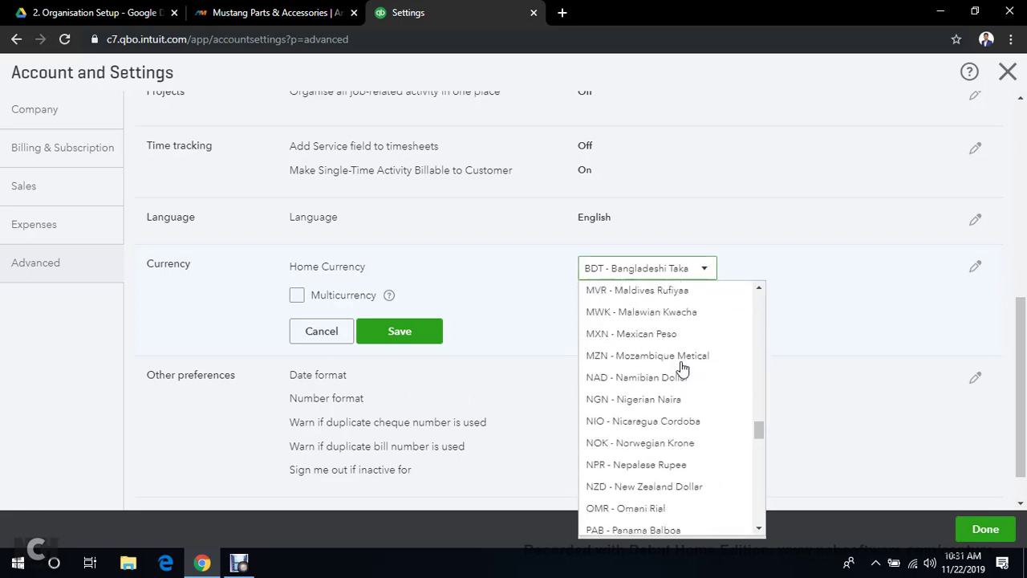
scroll(682, 369, "down", 1)
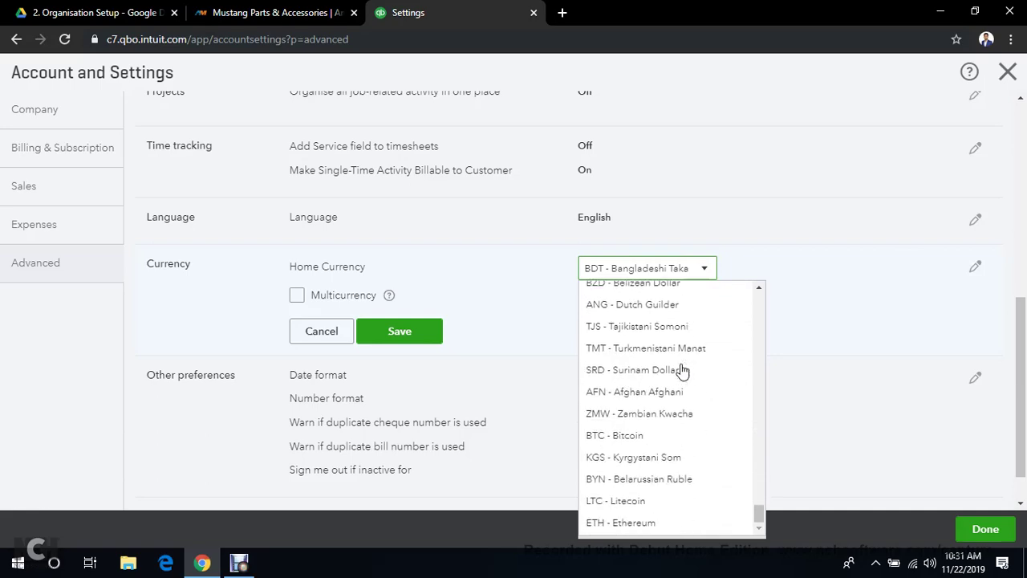
scroll(682, 369, "up", 8)
scroll(682, 370, "up", 20)
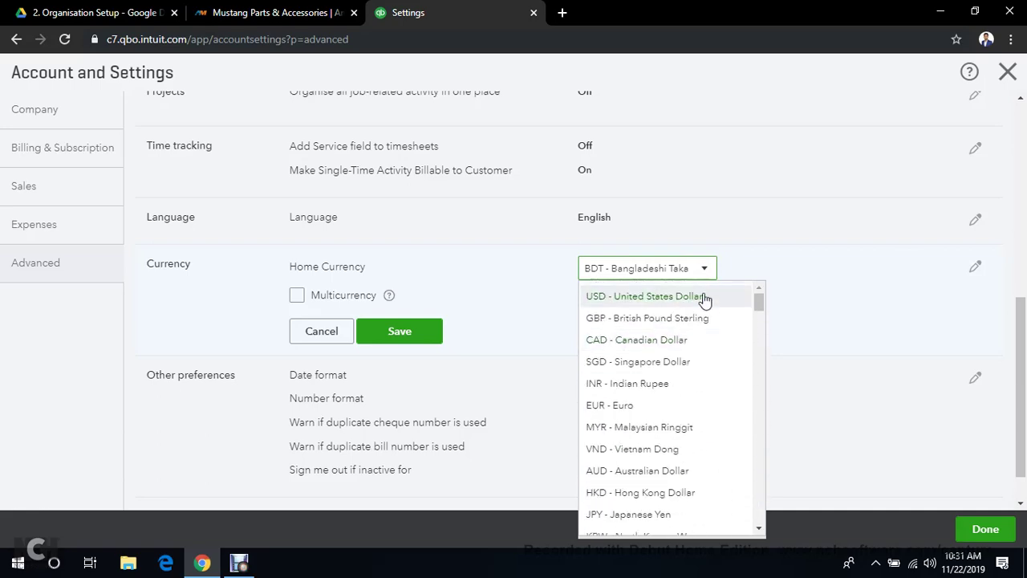
left_click(703, 297)
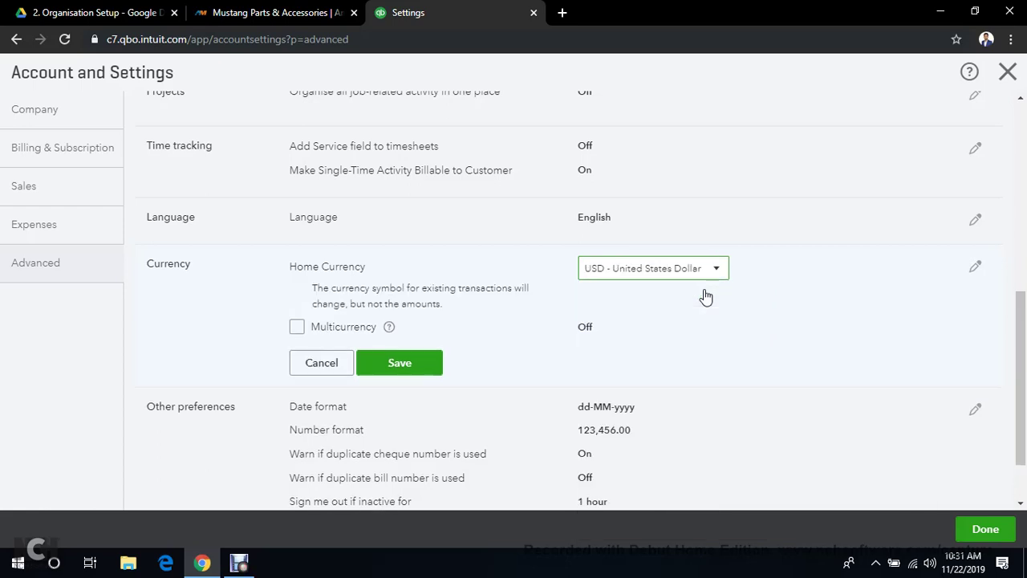
Review the currency list again, keep USD, and save the home currency
left_click(719, 275)
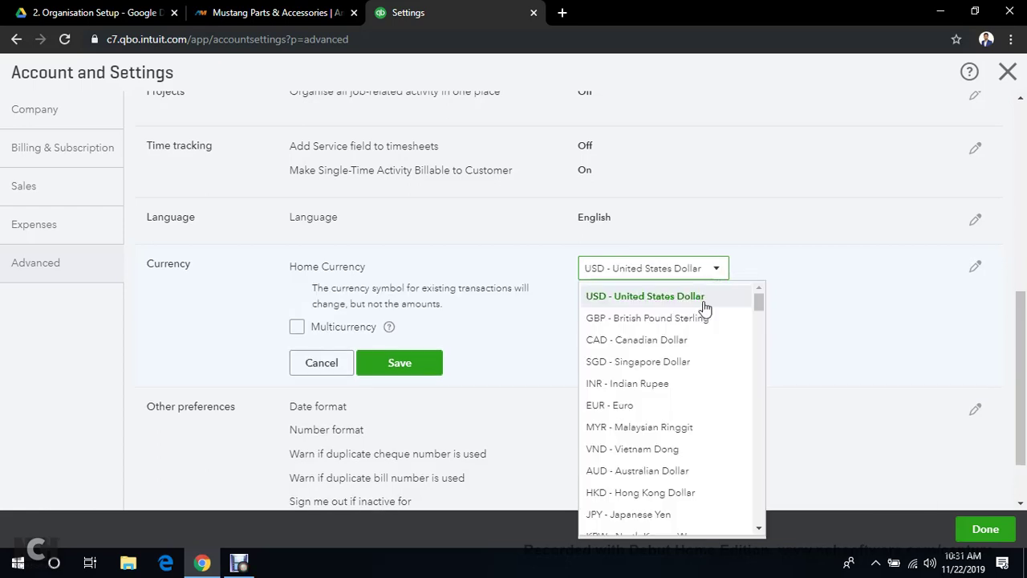
scroll(699, 385, "down", 5)
scroll(699, 406, "down", 20)
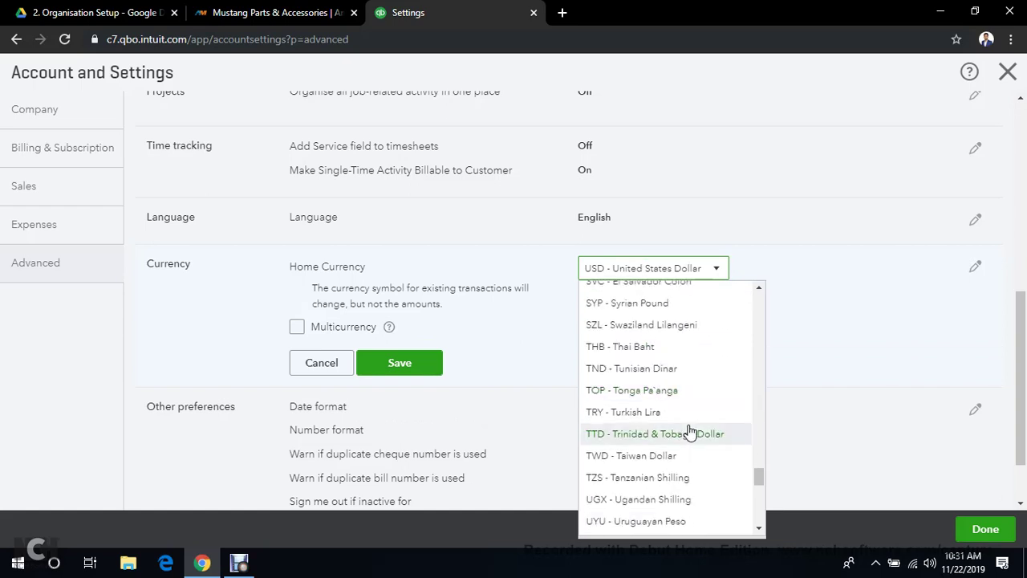
scroll(685, 431, "down", 1)
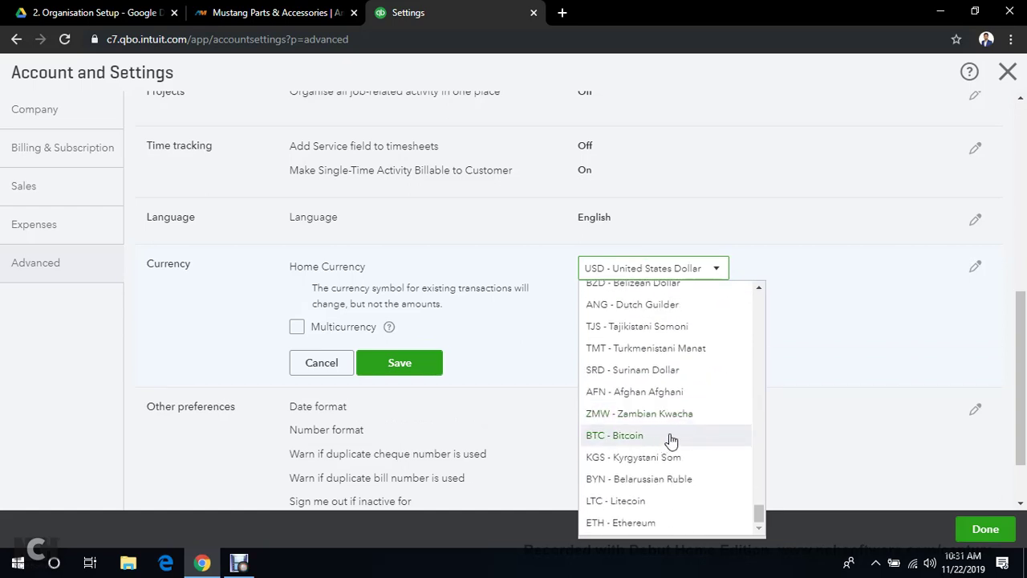
scroll(670, 440, "up", 15)
scroll(677, 439, "up", 15)
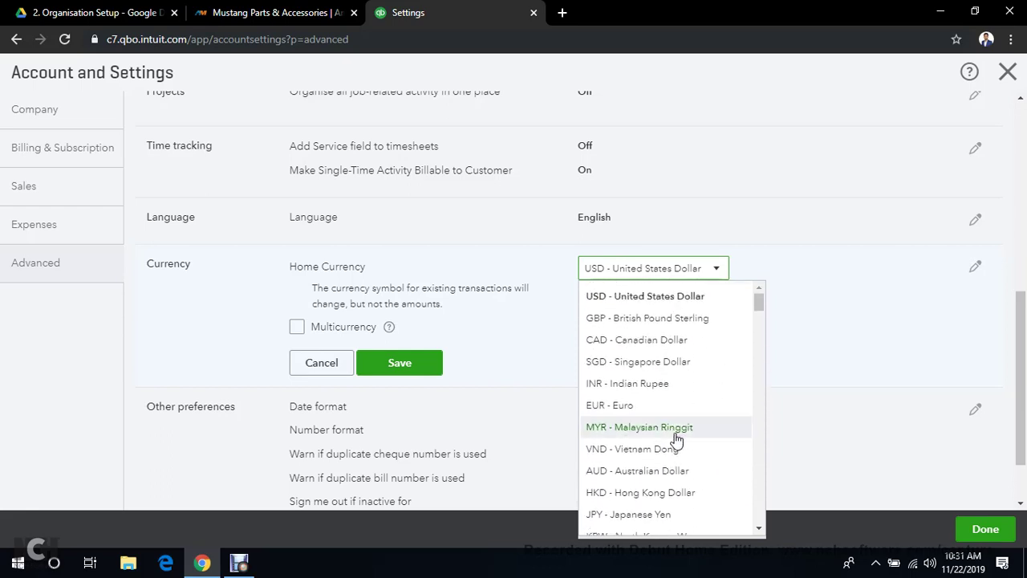
left_click(908, 335)
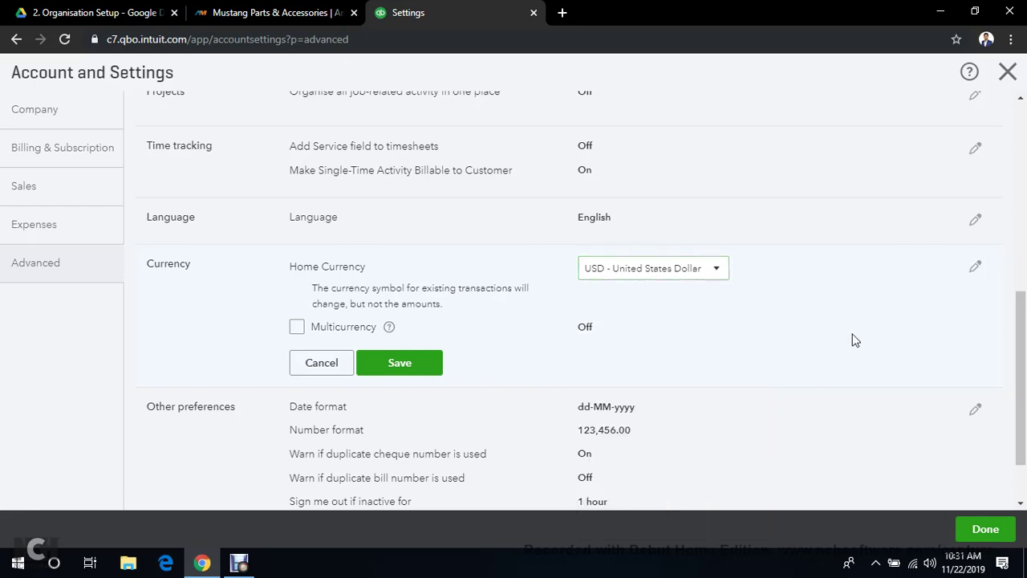
left_click(386, 363)
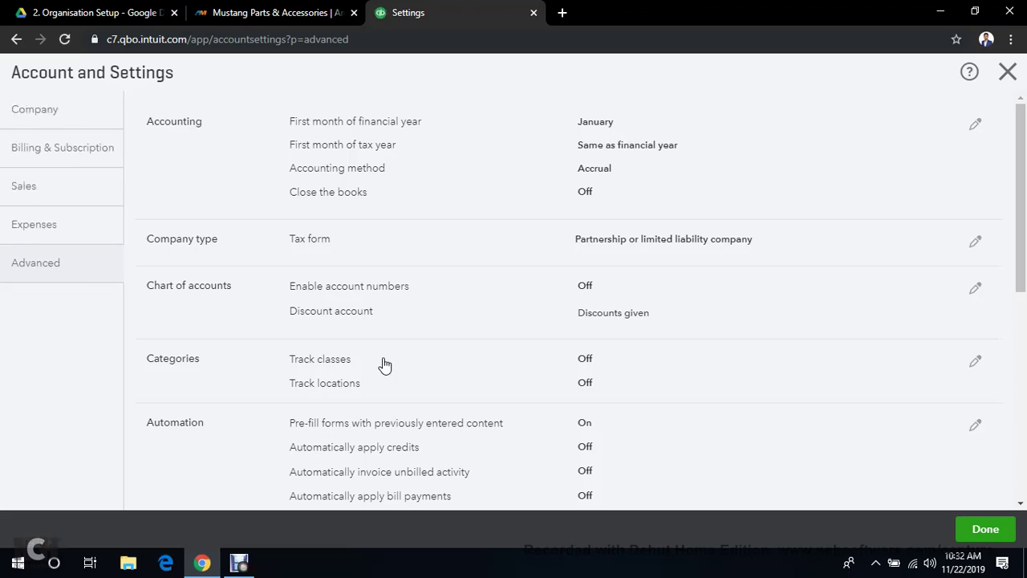
Scroll down the Advanced settings and begin editing Other preferences
scroll(384, 365, "down", 4)
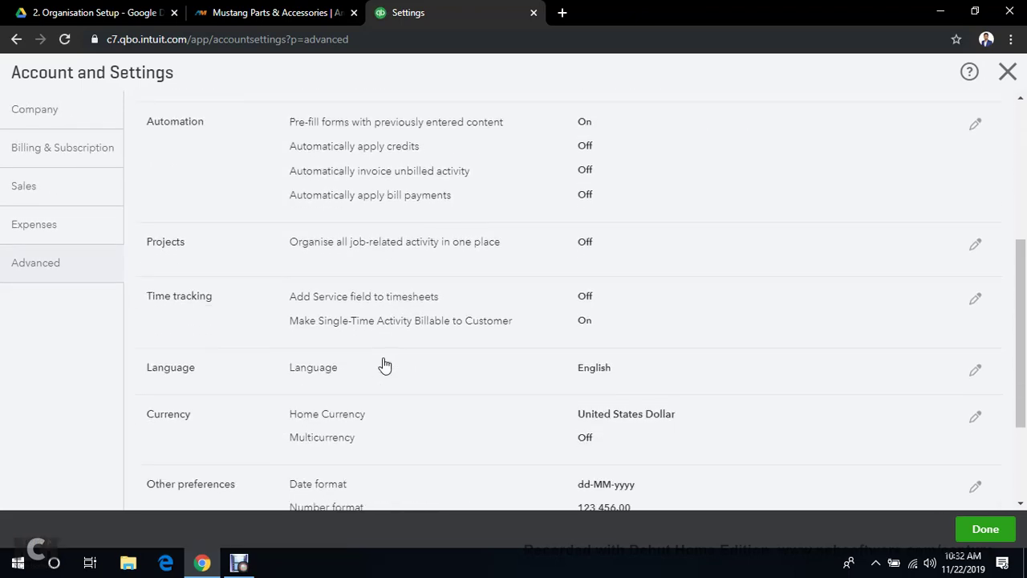
scroll(385, 365, "down", 2)
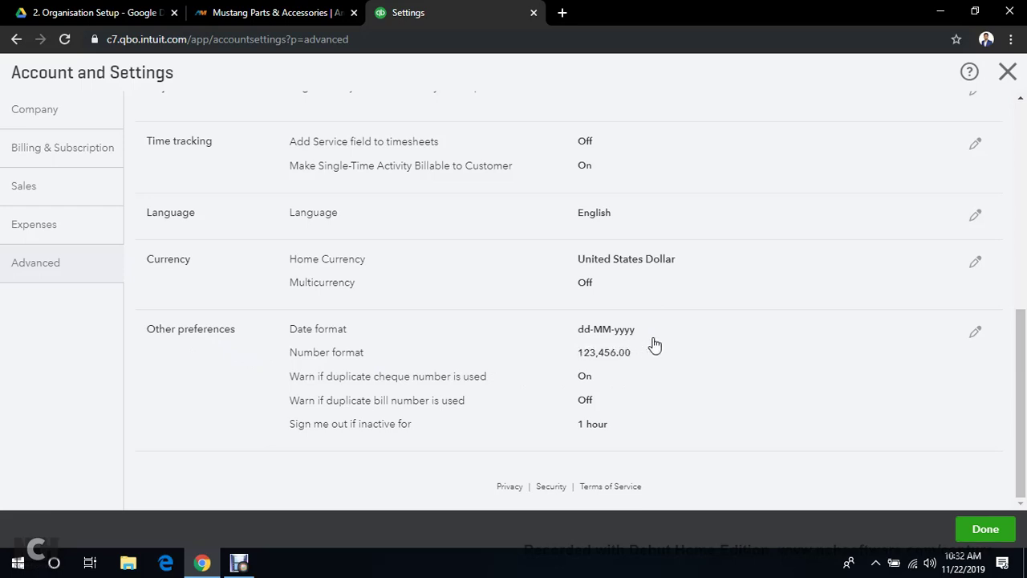
left_click(976, 334)
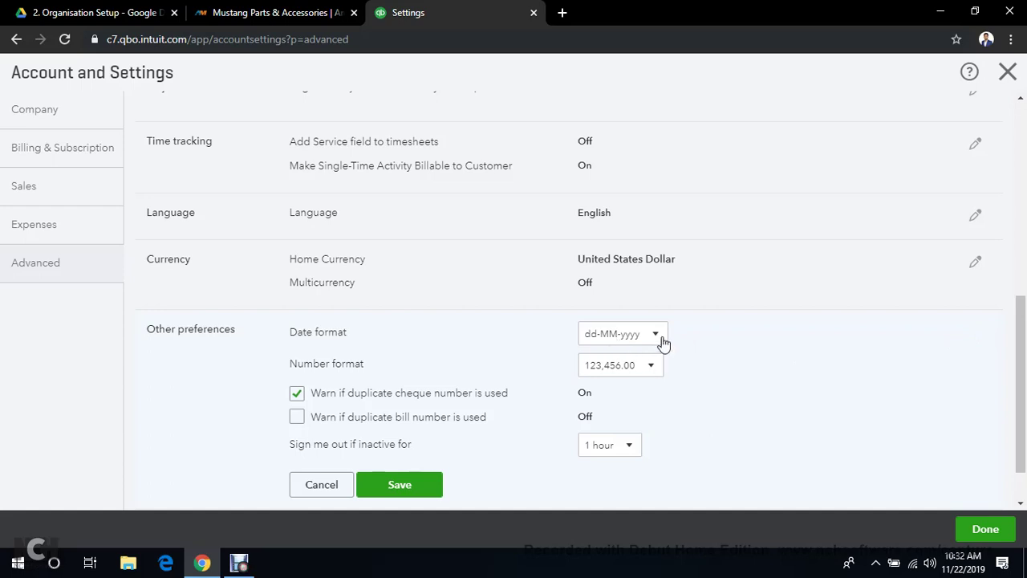
Set MM/dd/yyyy dates, keep 123,456.00 numbers, sign out after 3 hours idle, and save
left_click(660, 340)
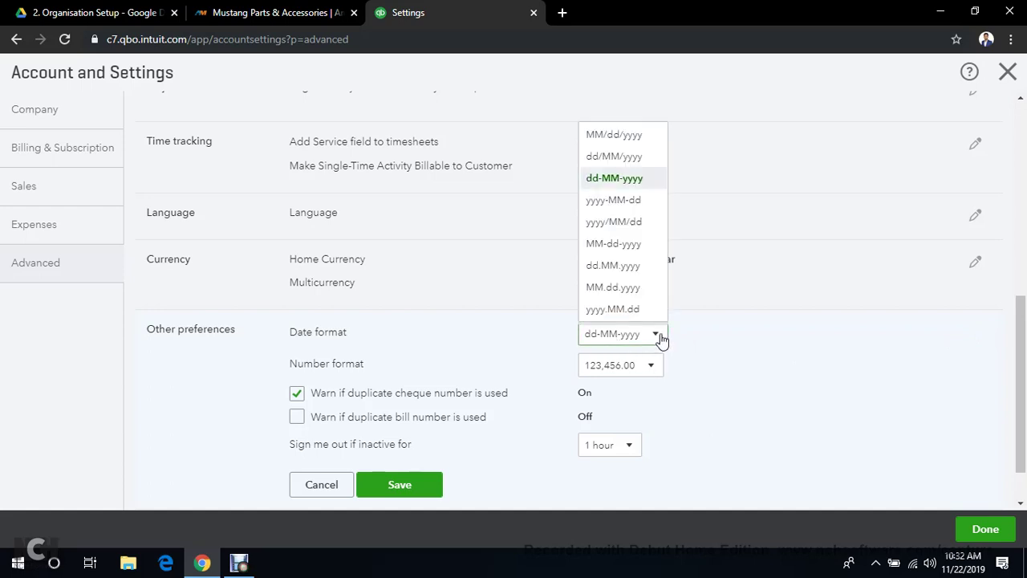
left_click(635, 142)
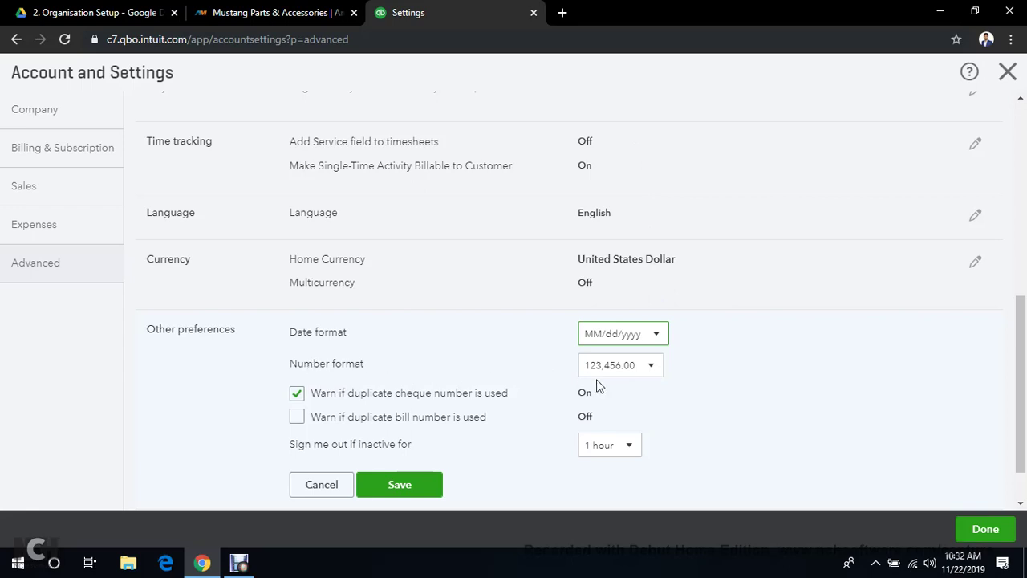
left_click(649, 367)
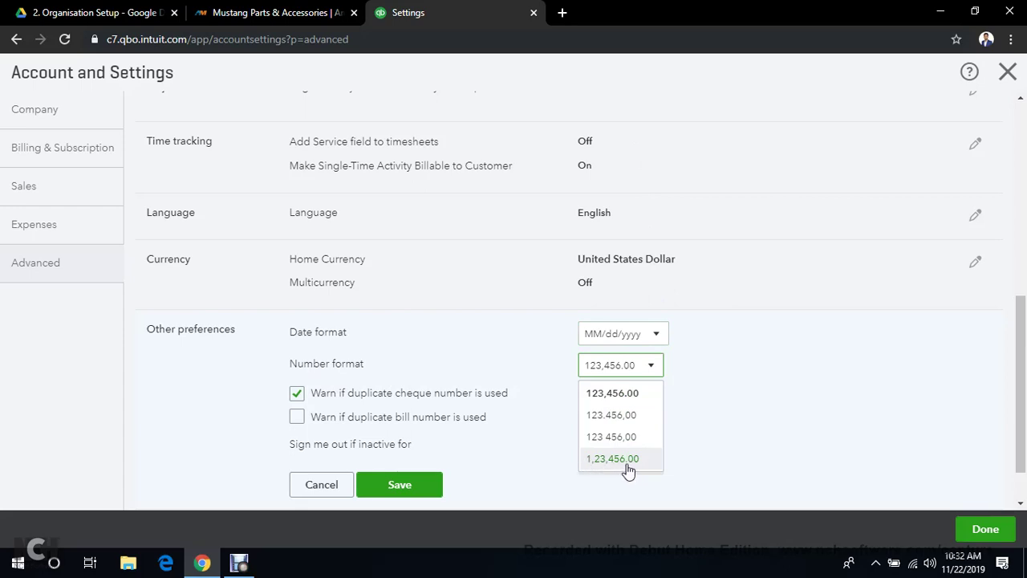
left_click(602, 401)
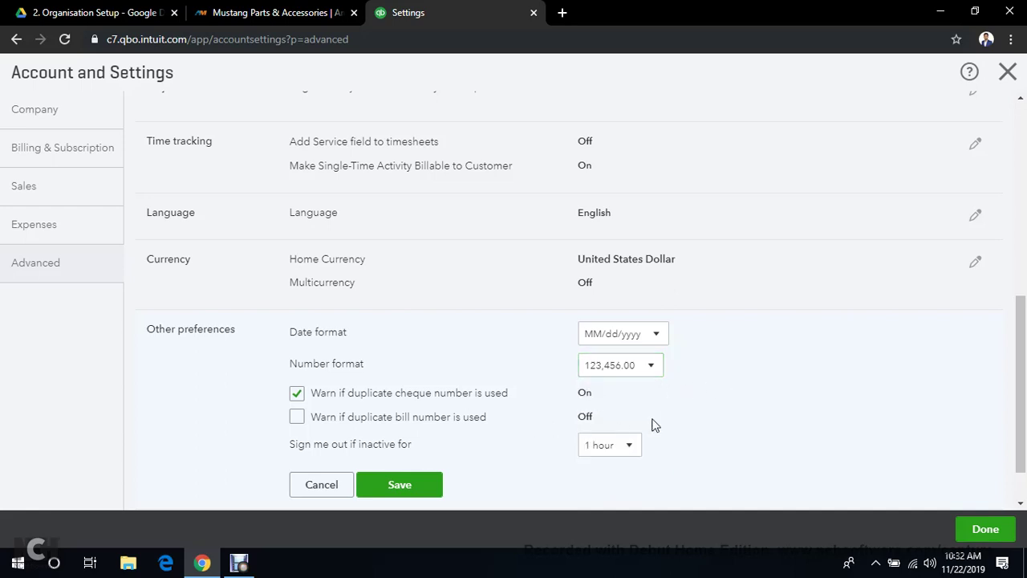
left_click(647, 368)
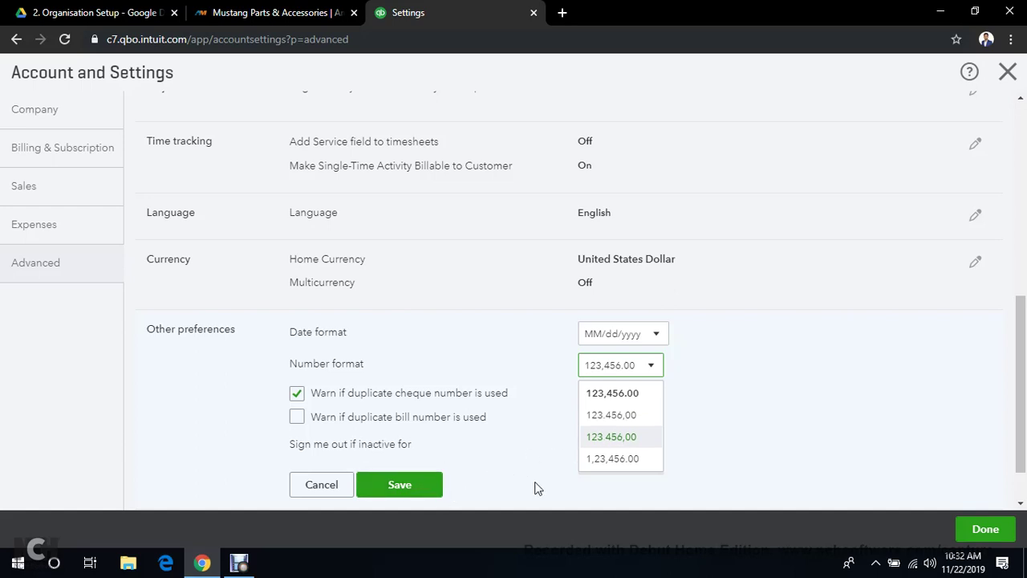
left_click(773, 412)
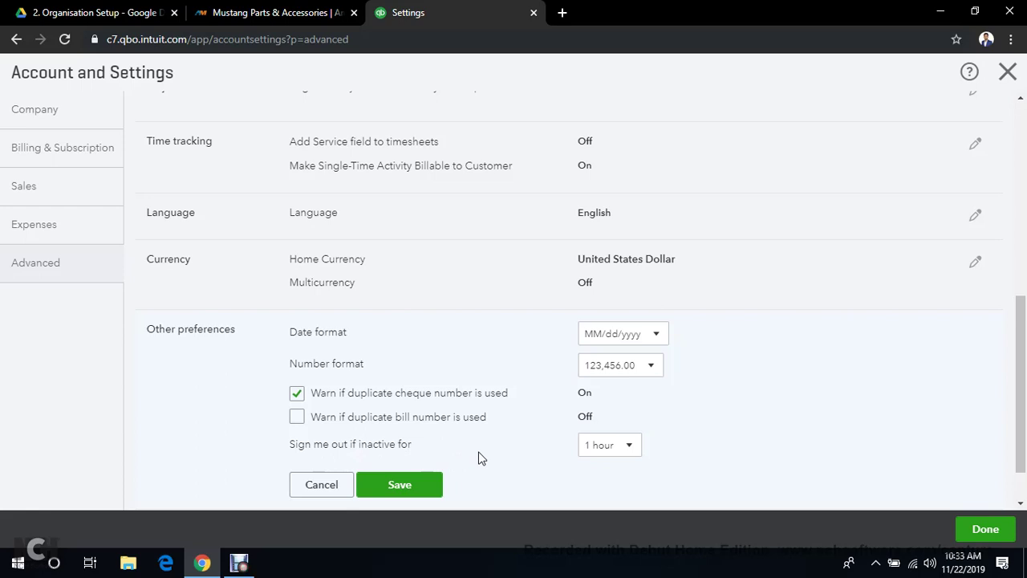
left_click(630, 450)
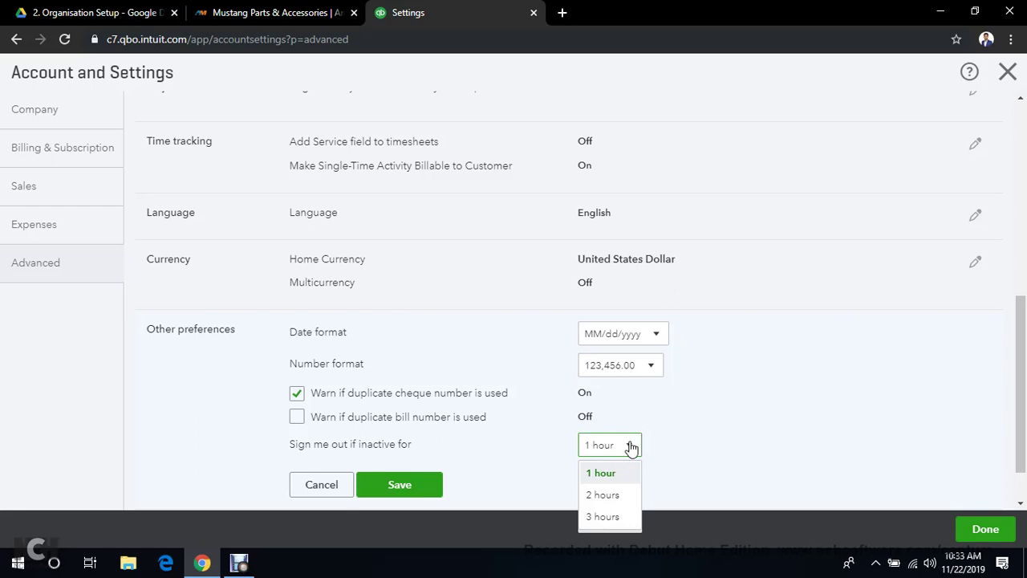
left_click(603, 516)
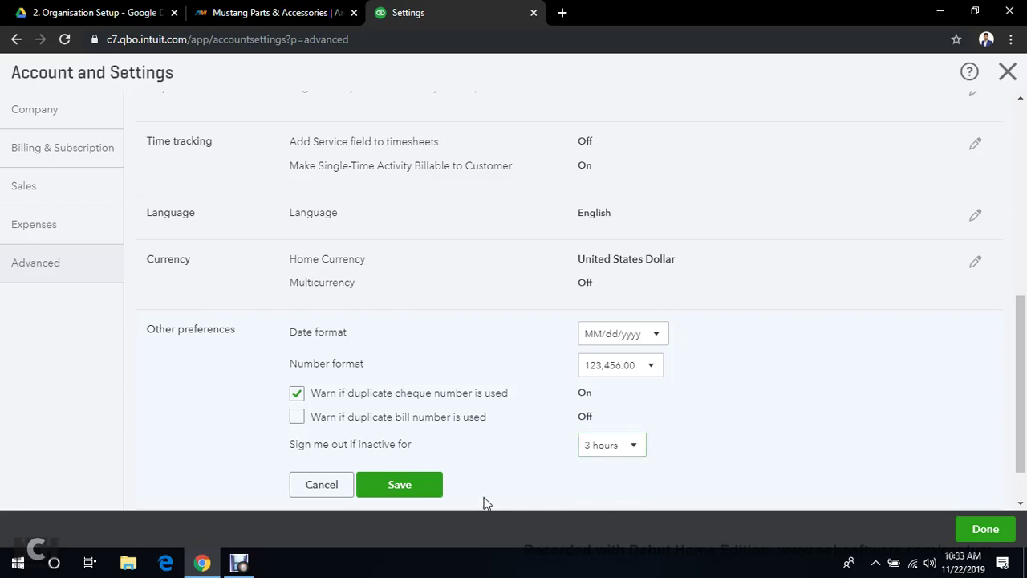
left_click(393, 491)
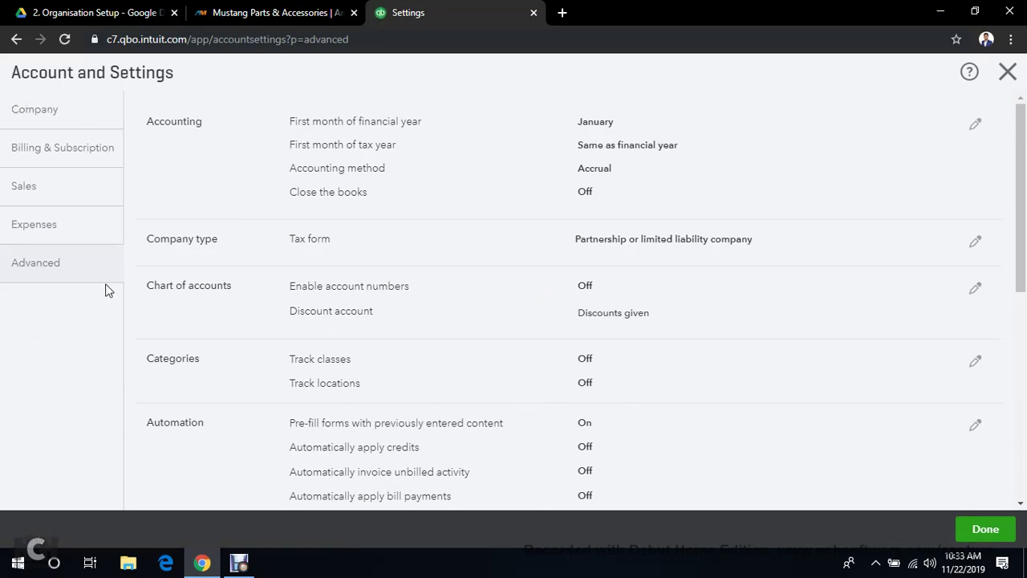
Leave Advanced settings with Done and land back on the dashboard showing $0 totals
left_click(46, 277)
scroll(625, 413, "down", 1)
scroll(625, 413, "down", 1)
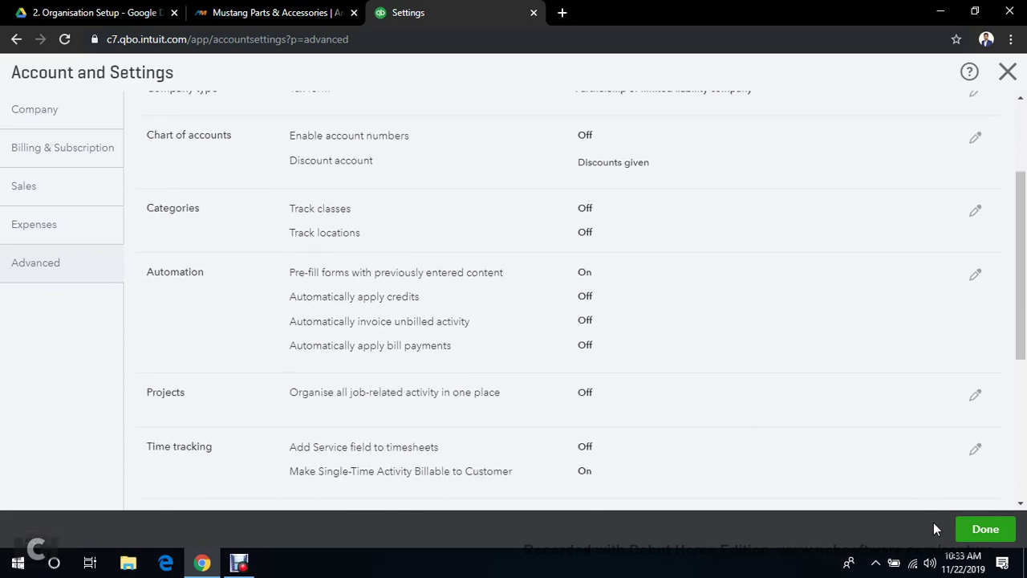
left_click(984, 530)
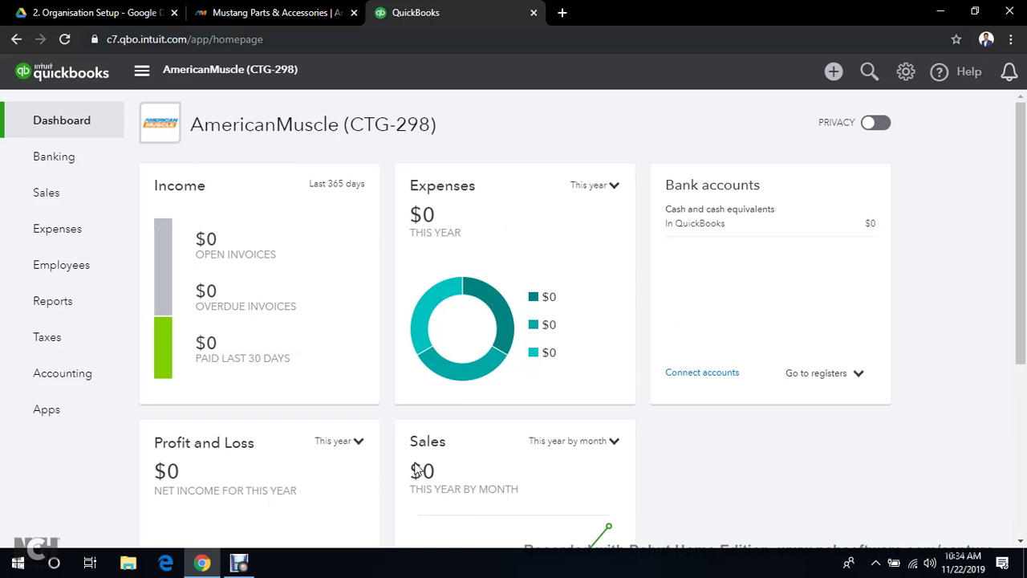
mouse_move(238, 567)
left_click(238, 567)
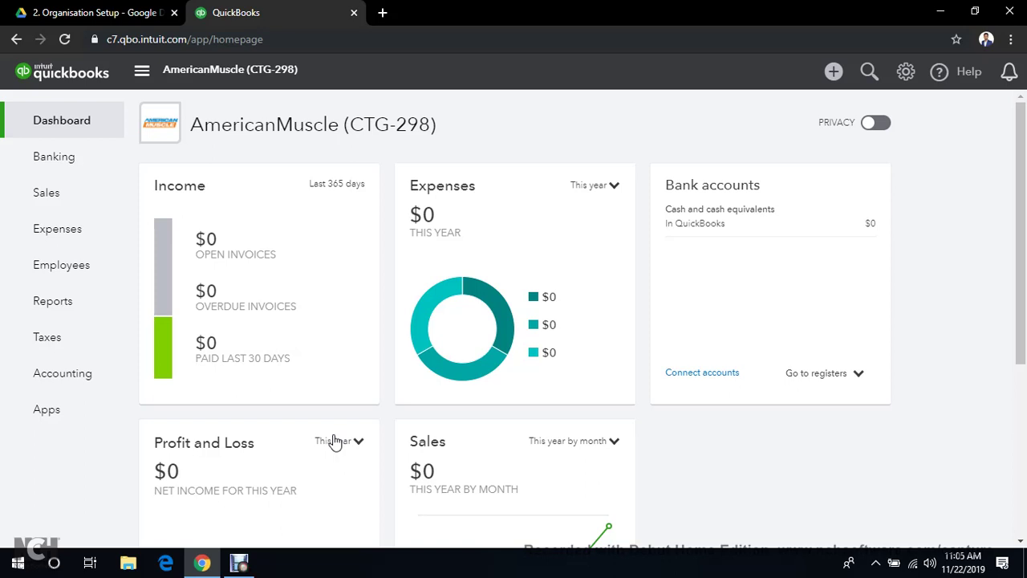
Go to the Taxes area and start the Set up sales tax form
left_click(68, 346)
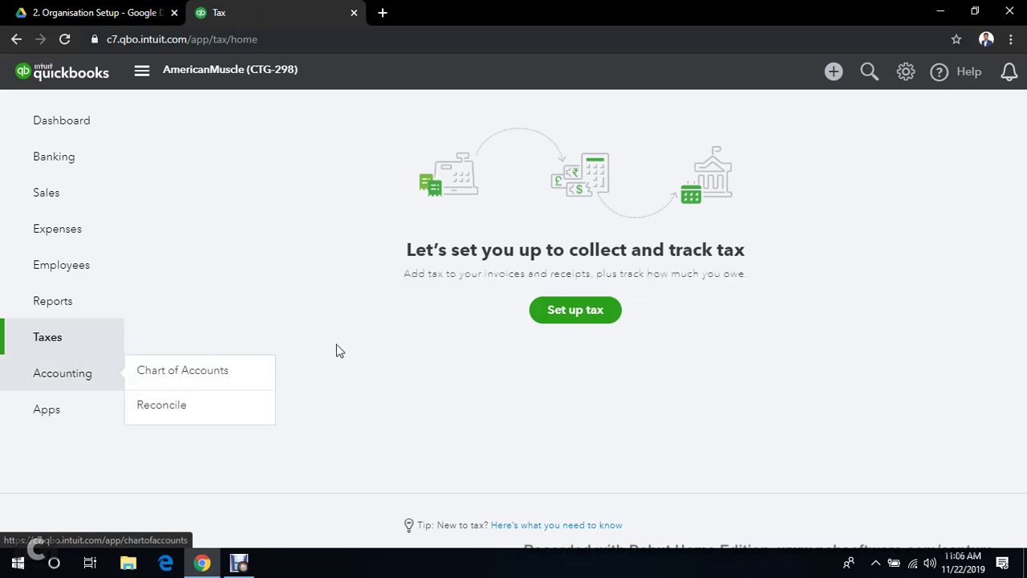
left_click(576, 318)
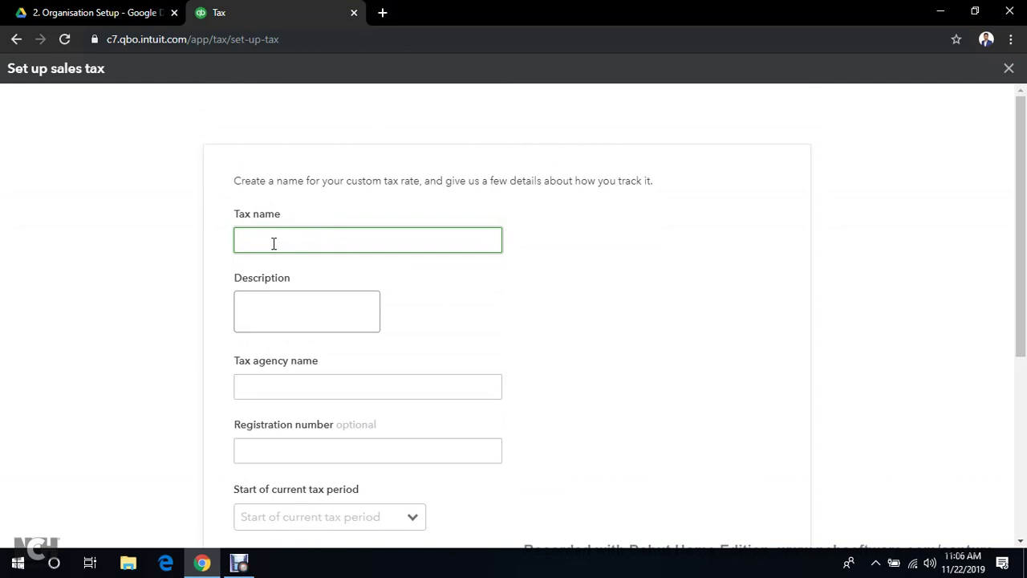
Name the tax 'Sales Tax' and copy that name into the Description field
type("Sales Tax")
left_click(300, 310)
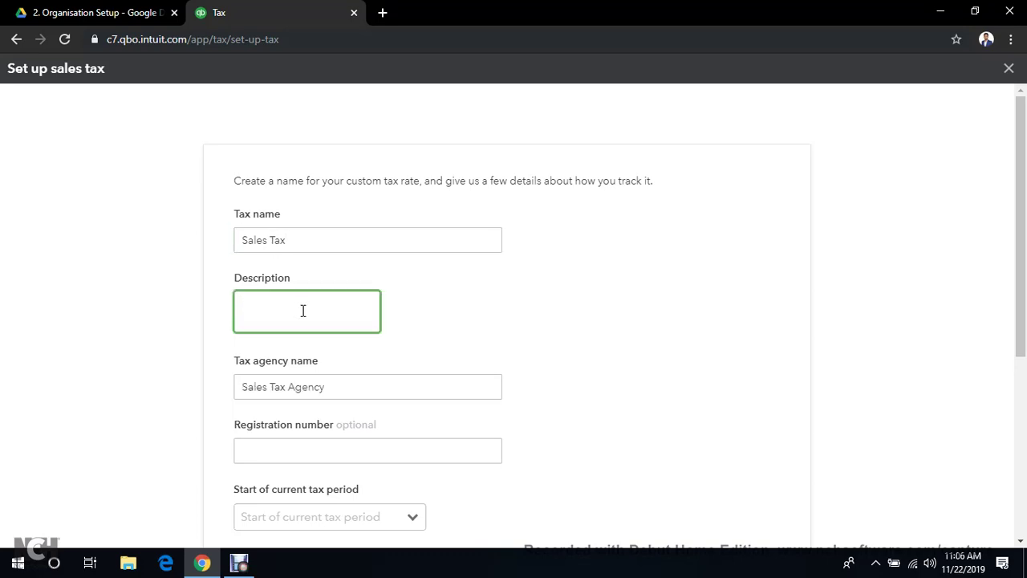
left_click_drag(330, 241, 165, 244)
key("ctrl+c")
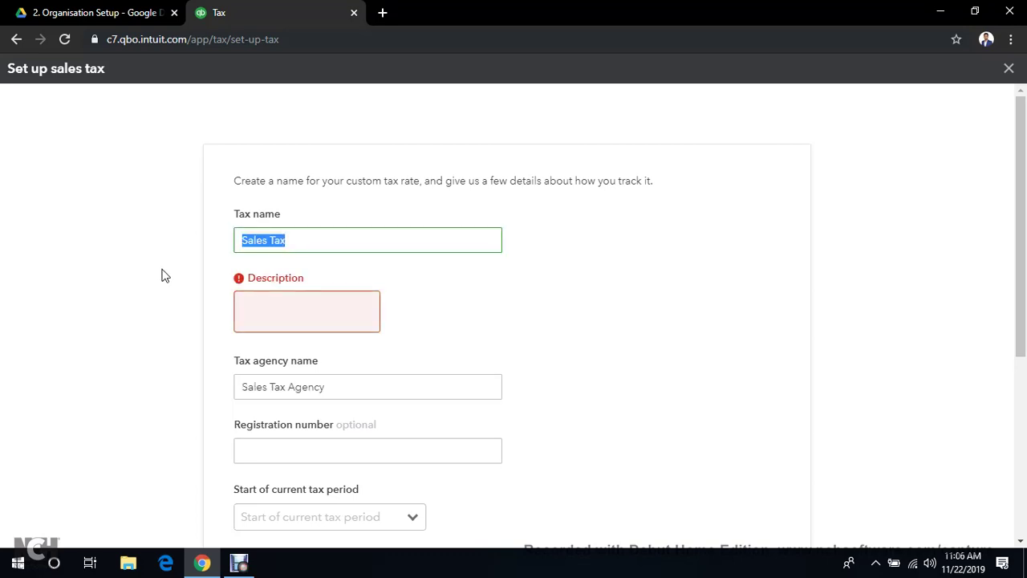
left_click(262, 306)
key("ctrl+v")
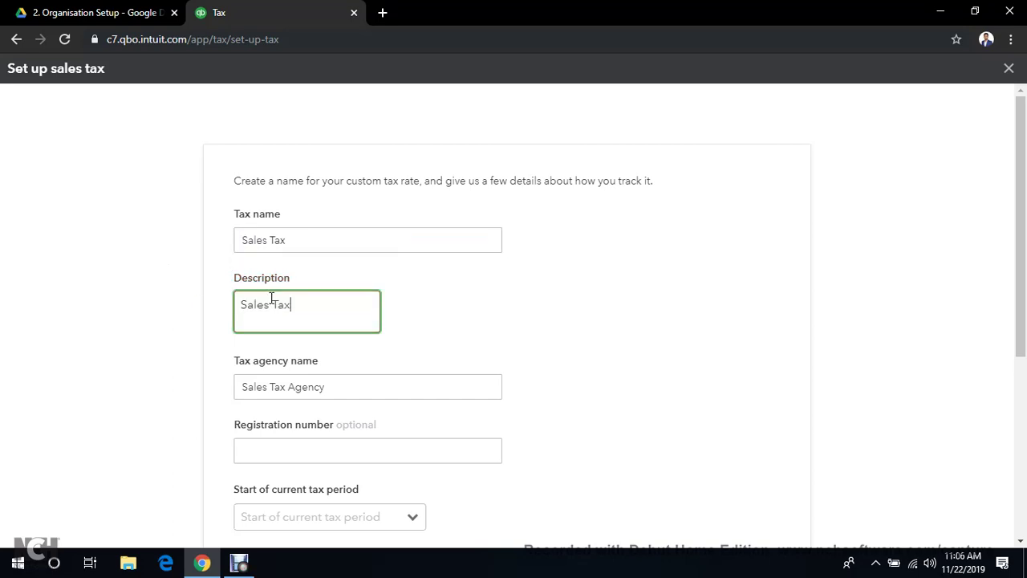
scroll(218, 348, "down", 1)
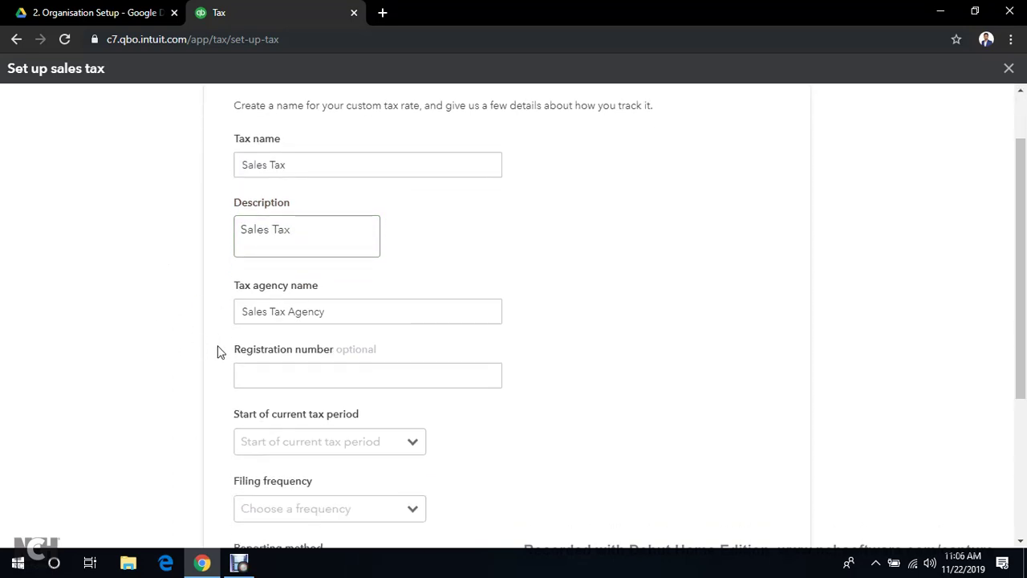
left_click(265, 370)
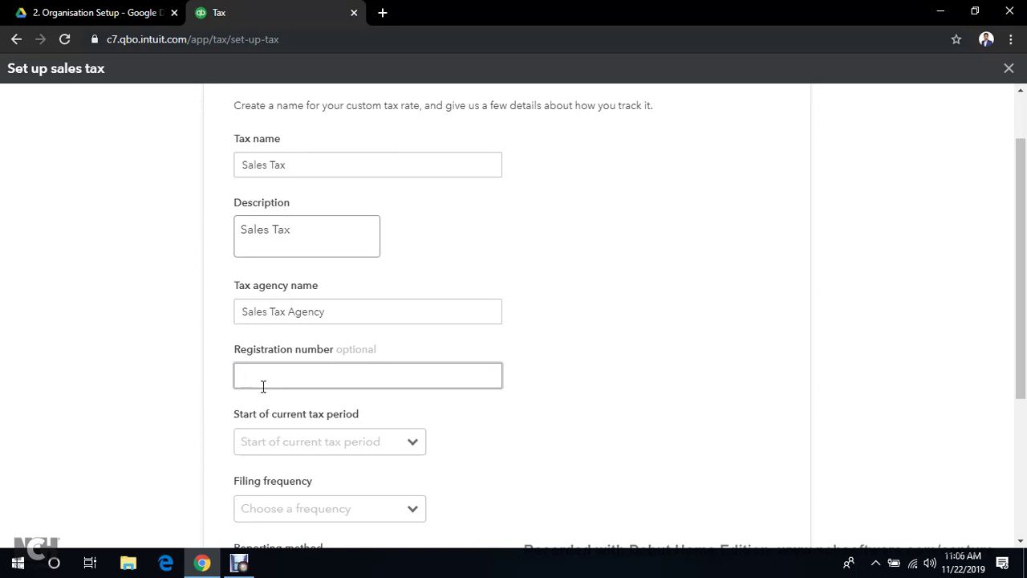
scroll(260, 397, "down", 1)
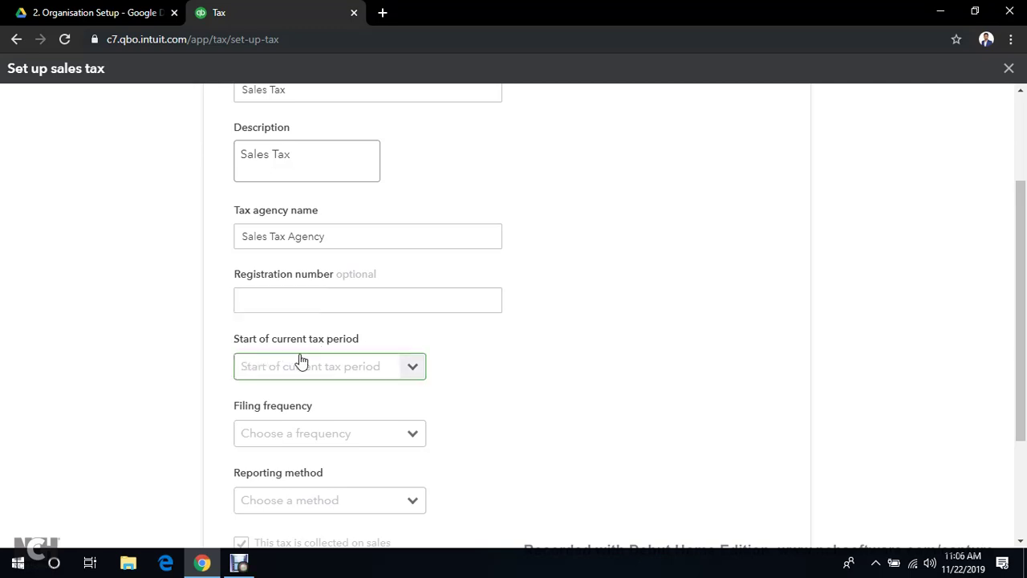
Set the tax period to start in January, filed Yearly on the Accrual method
left_click(415, 370)
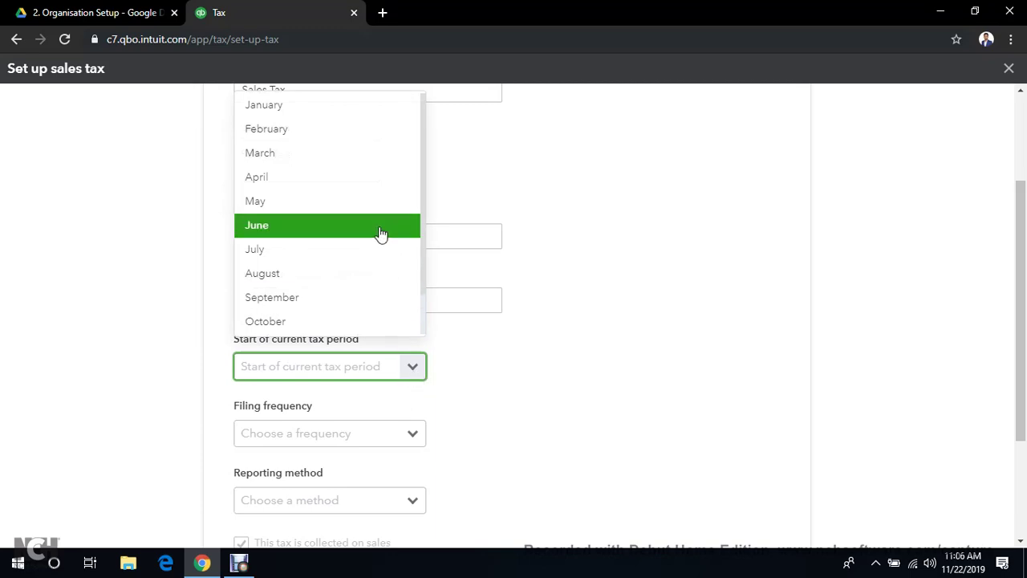
left_click(366, 104)
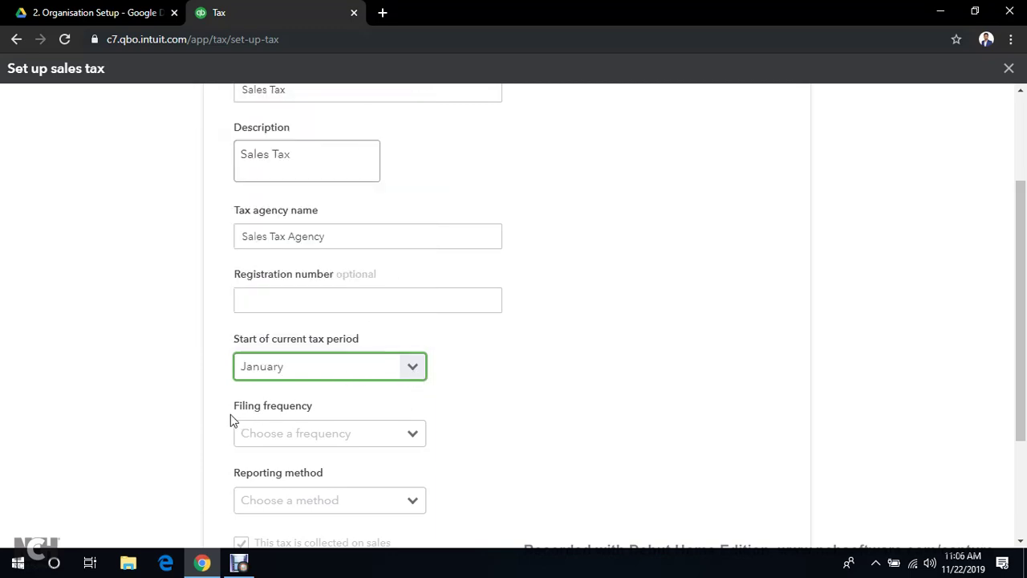
left_click(409, 444)
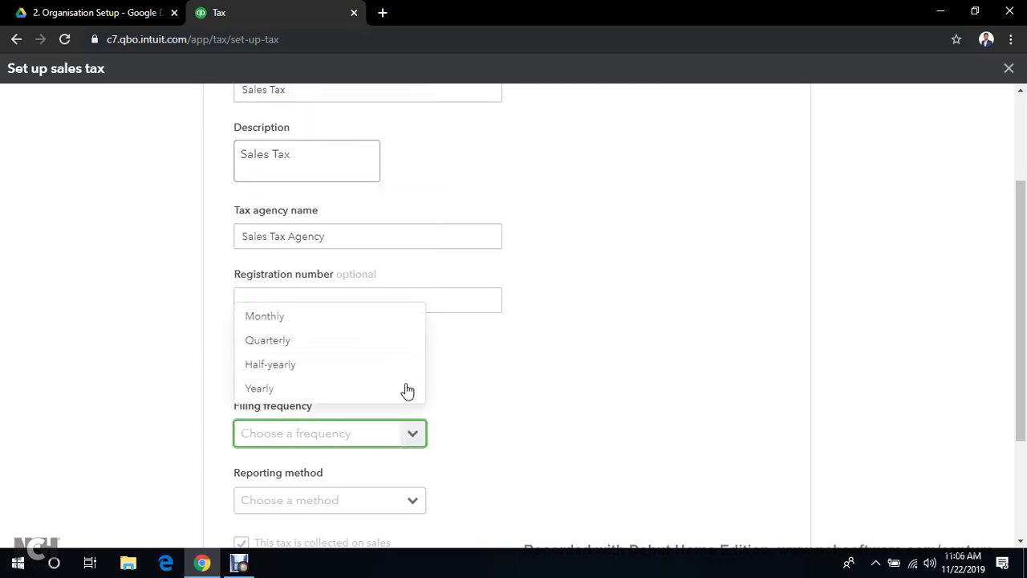
left_click(392, 396)
scroll(562, 427, "down", 1)
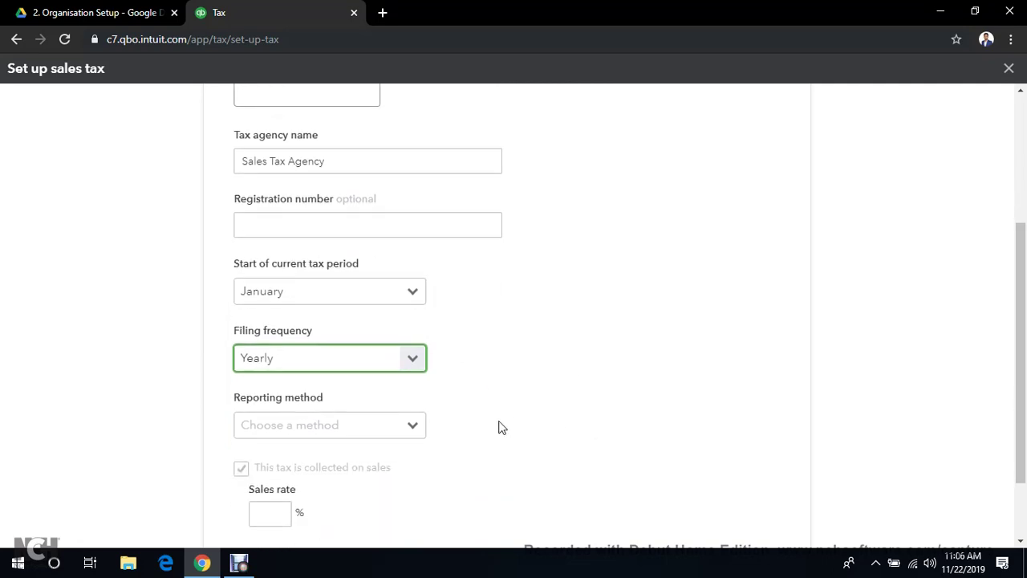
left_click(409, 423)
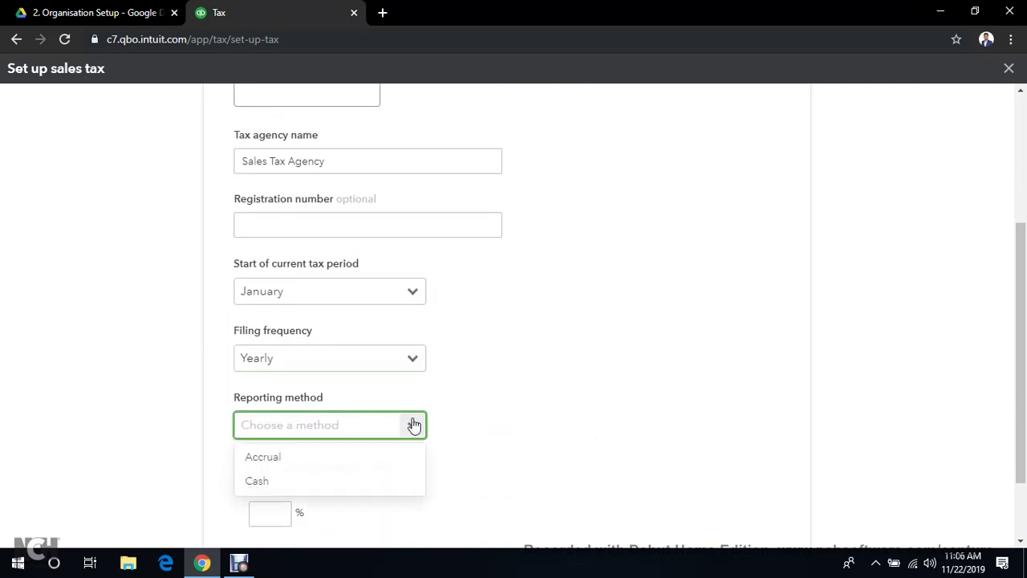
left_click(399, 463)
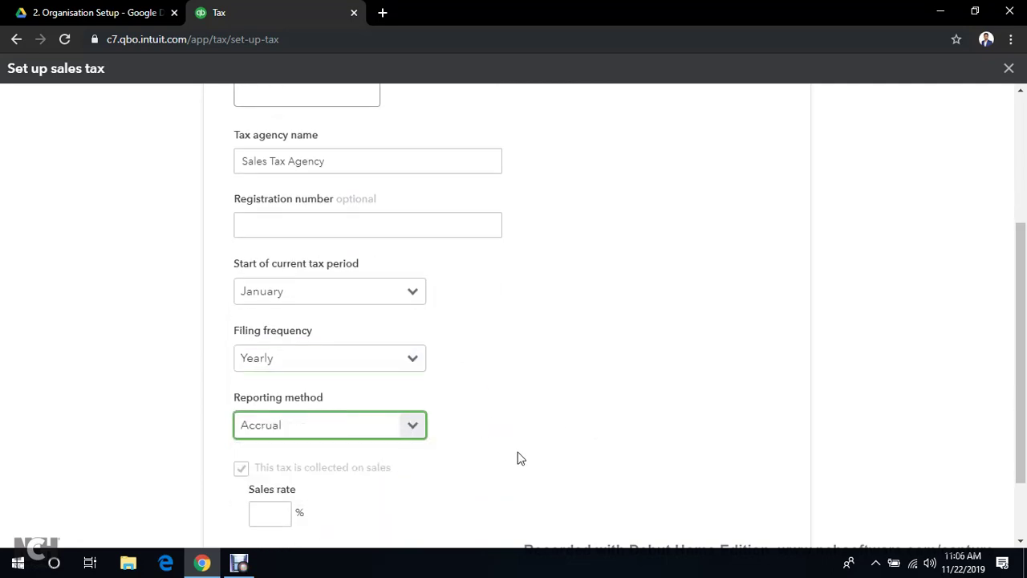
scroll(517, 457, "up", 1)
scroll(520, 457, "up", 1)
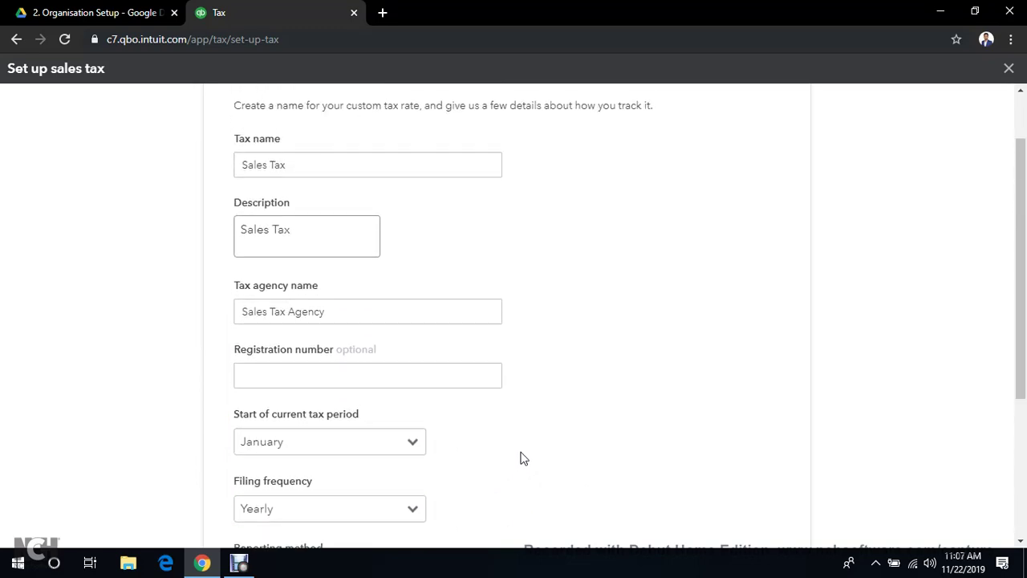
scroll(522, 459, "down", 1)
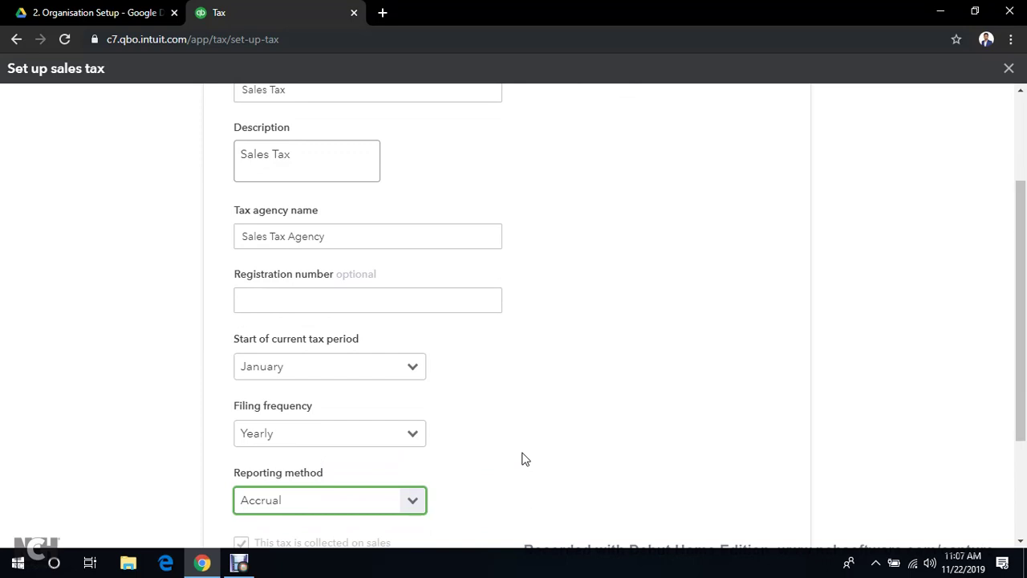
scroll(522, 458, "down", 3)
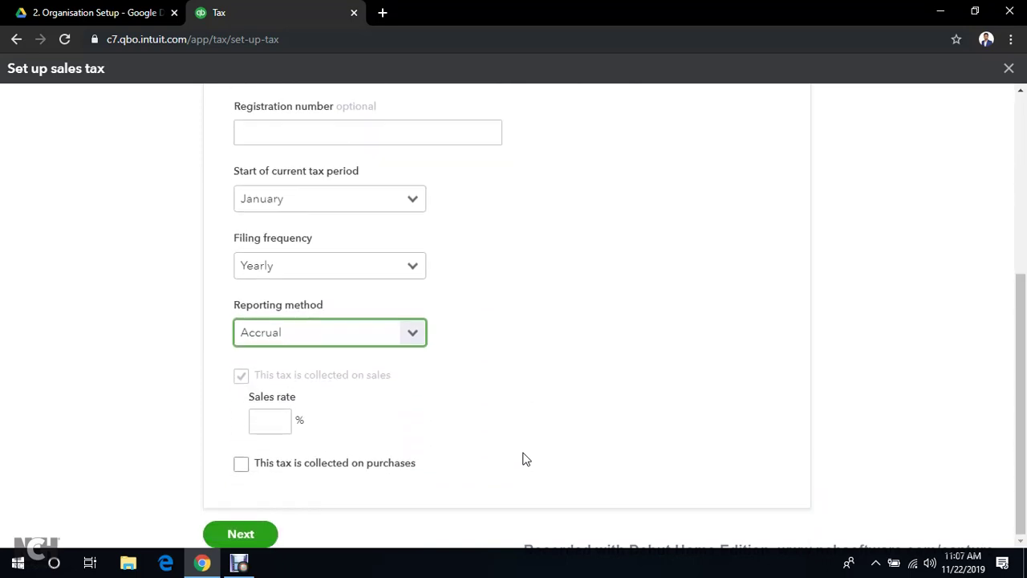
Enter an 8% sales rate and a reclaimable 8% purchase rate, then submit the setup
left_click(259, 425)
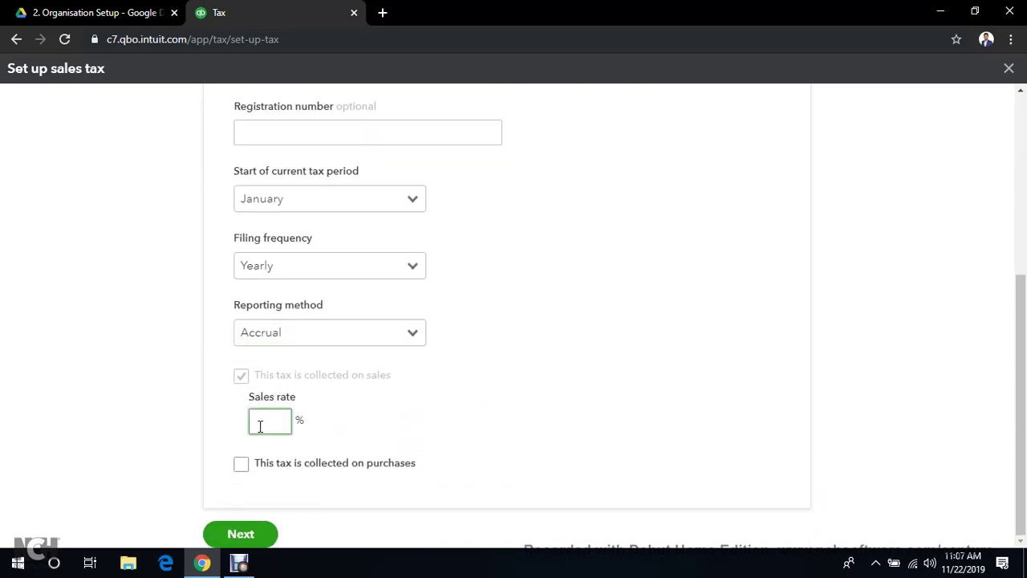
type("8")
left_click(152, 429)
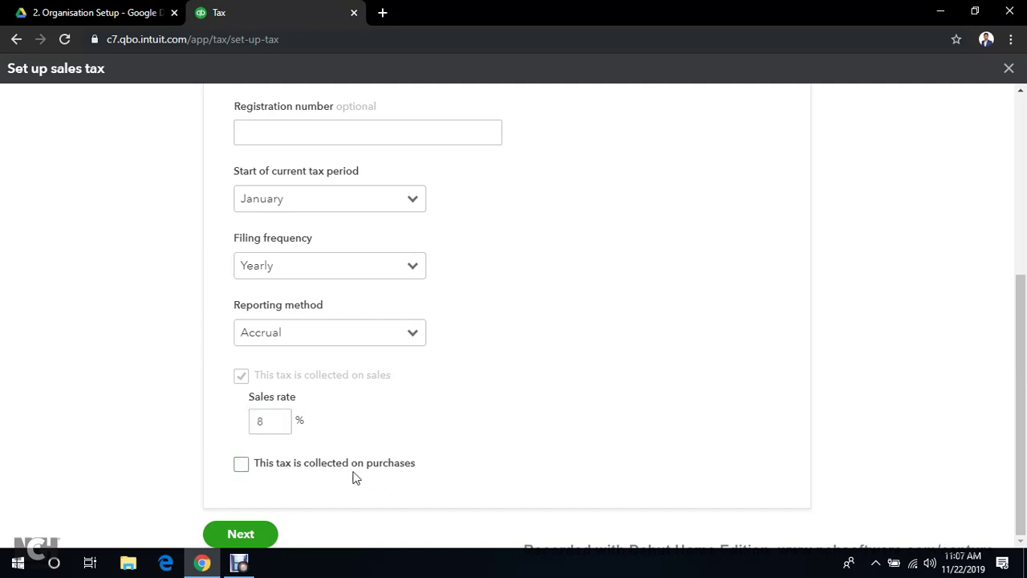
left_click(242, 467)
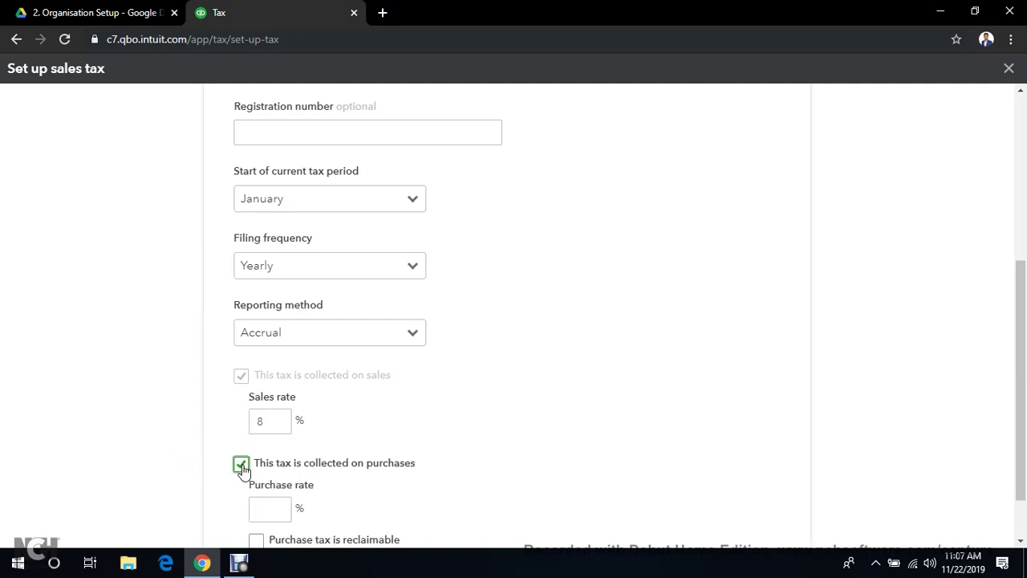
scroll(243, 471, "down", 1)
left_click(273, 448)
type("8")
left_click(242, 463)
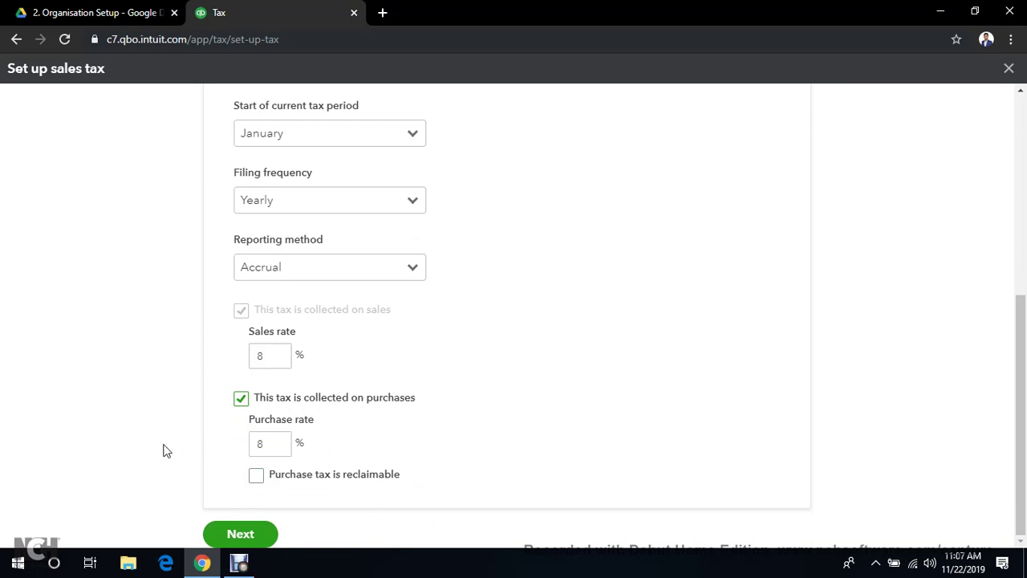
left_click(255, 476)
scroll(118, 469, "up", 5)
scroll(121, 470, "down", 5)
left_click(239, 534)
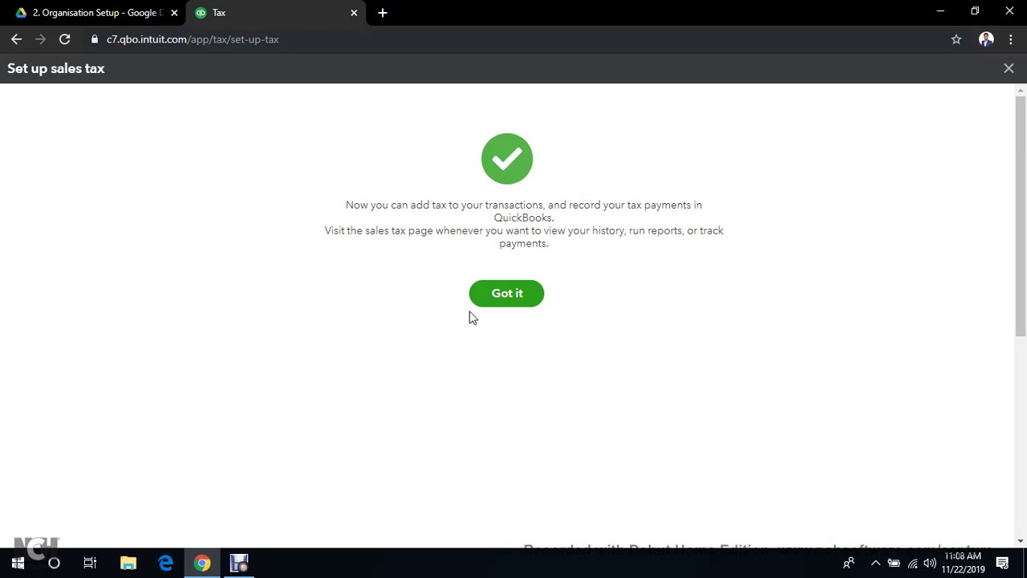
Dismiss the setup confirmation and start a new Custom tax from the Taxes page
left_click(506, 294)
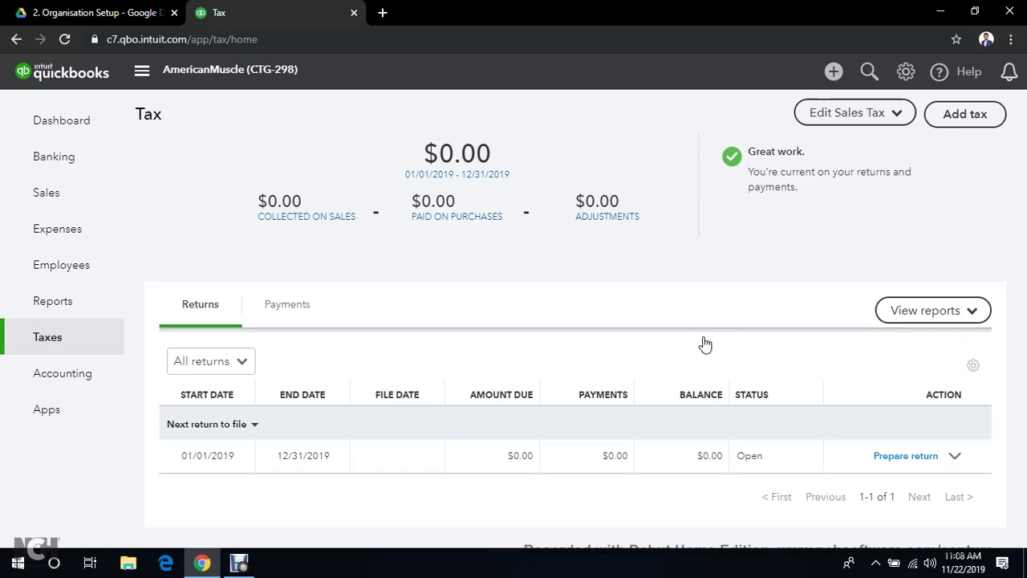
left_click(967, 117)
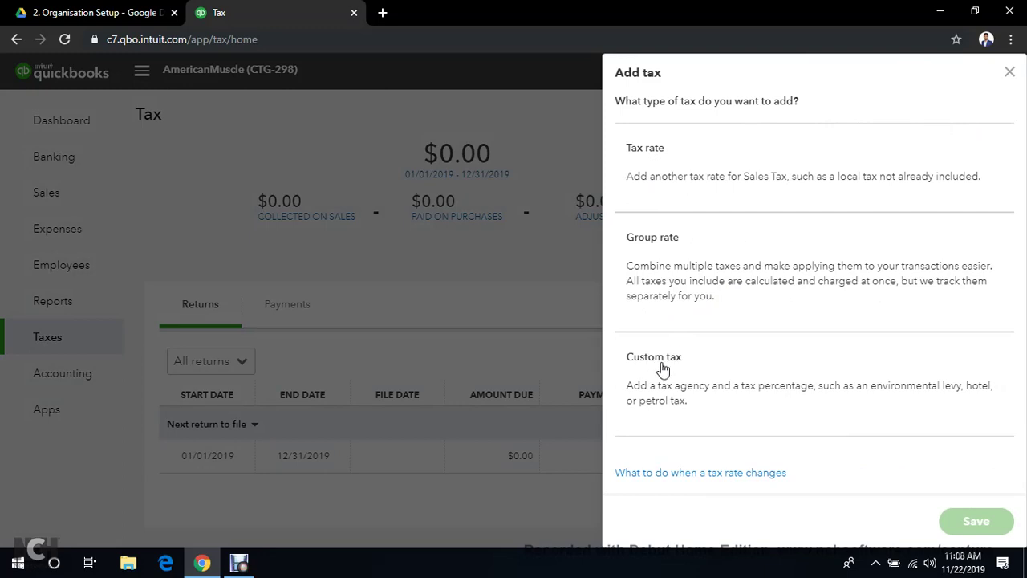
left_click(658, 395)
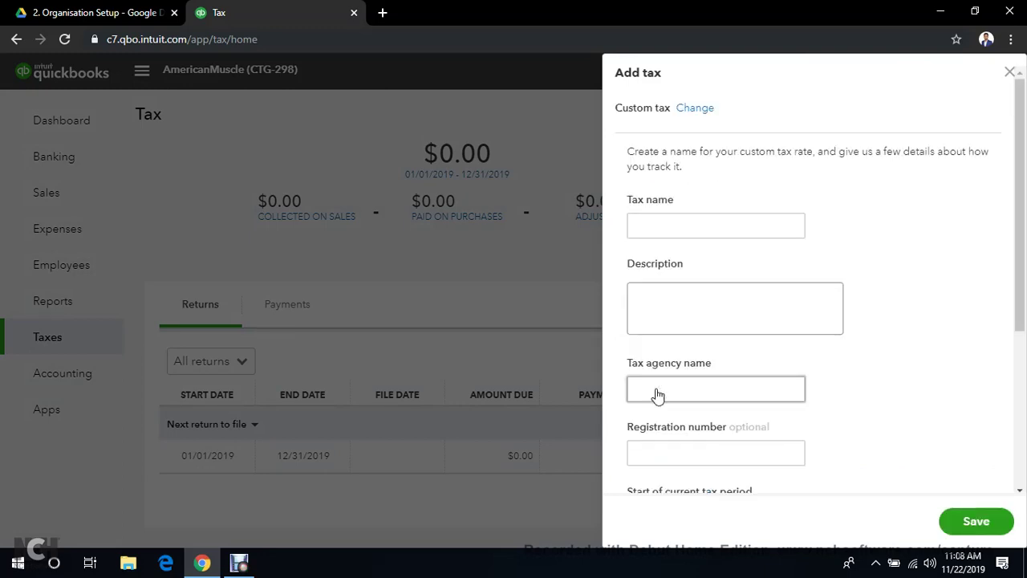
Name the custom tax 'Zero Tax' and reuse that name as its description
left_click(723, 221)
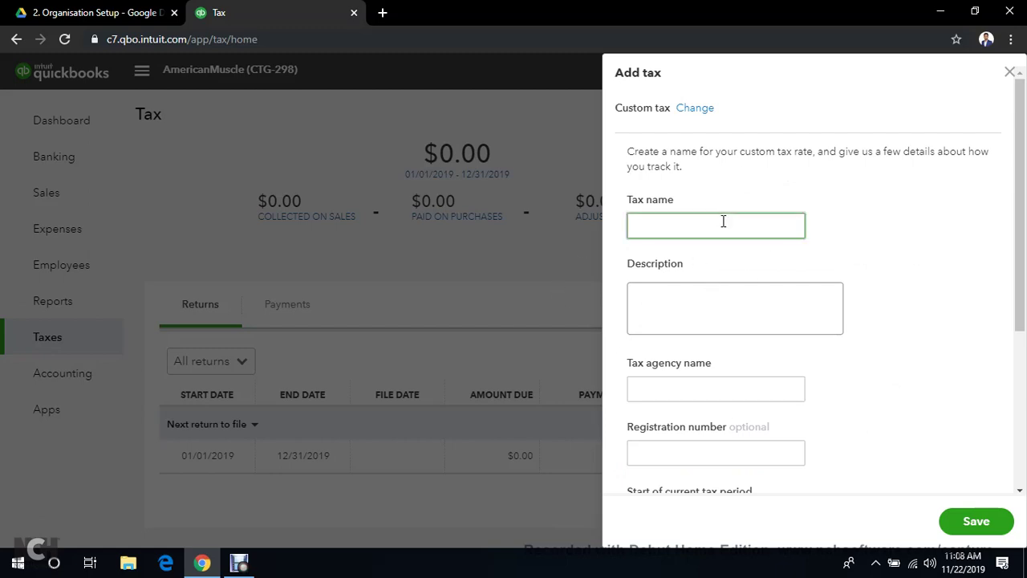
type("Zero Tax")
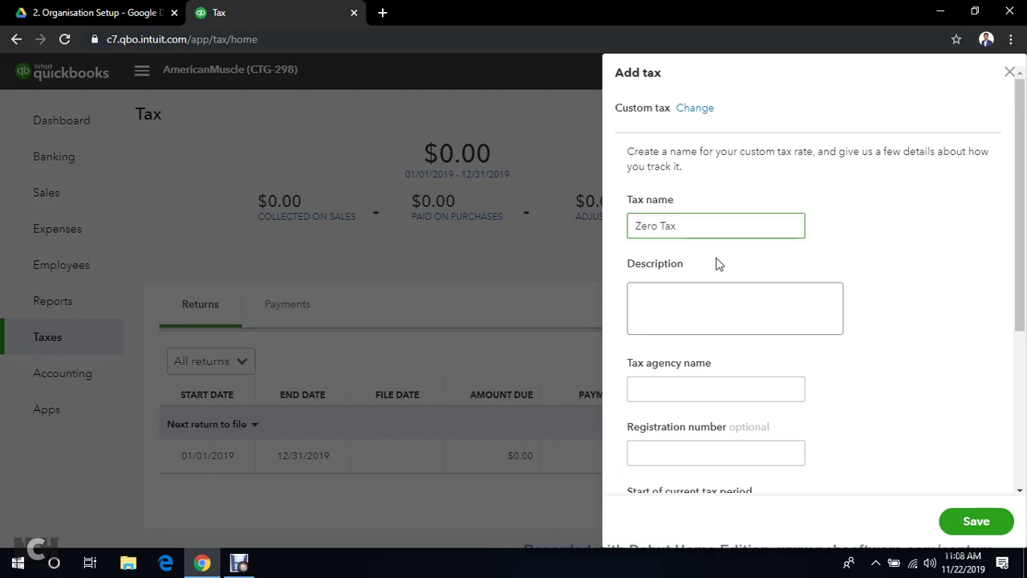
key("ctrl+a")
key("ctrl+c")
left_click(717, 288)
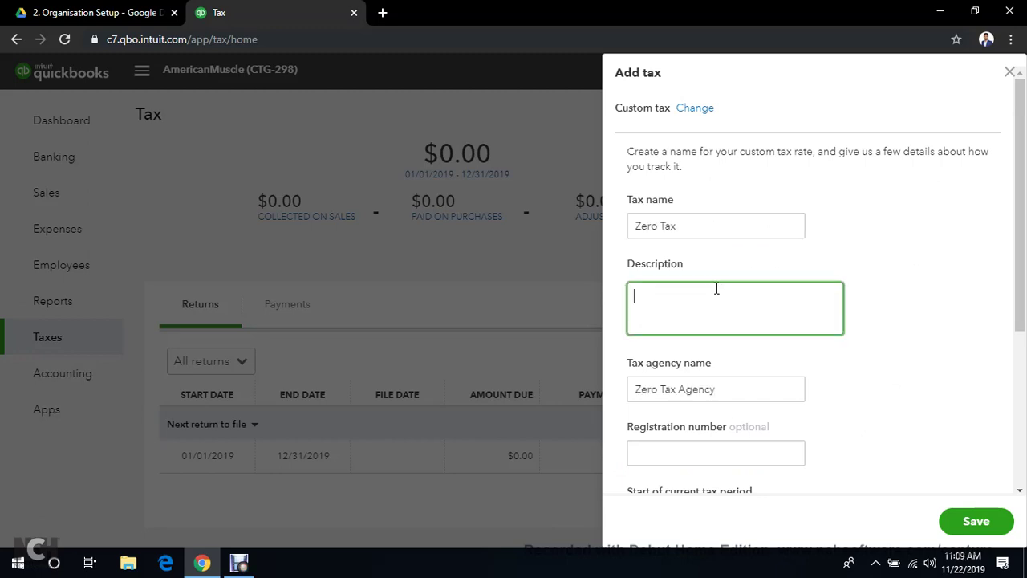
key("ctrl+v")
scroll(727, 321, "down", 2)
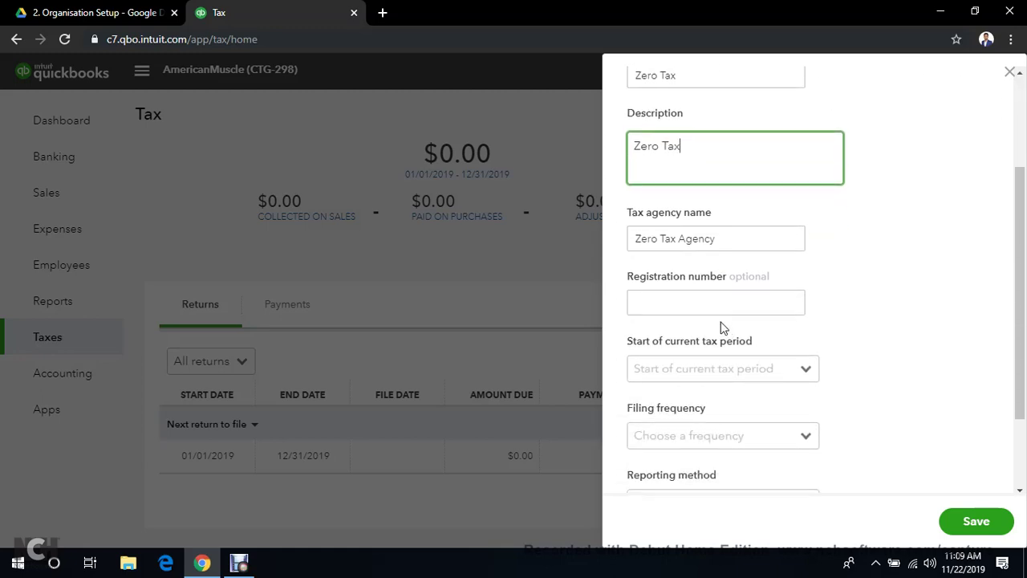
Set Zero Tax to start in January, filed Yearly on the Accrual method
left_click(713, 370)
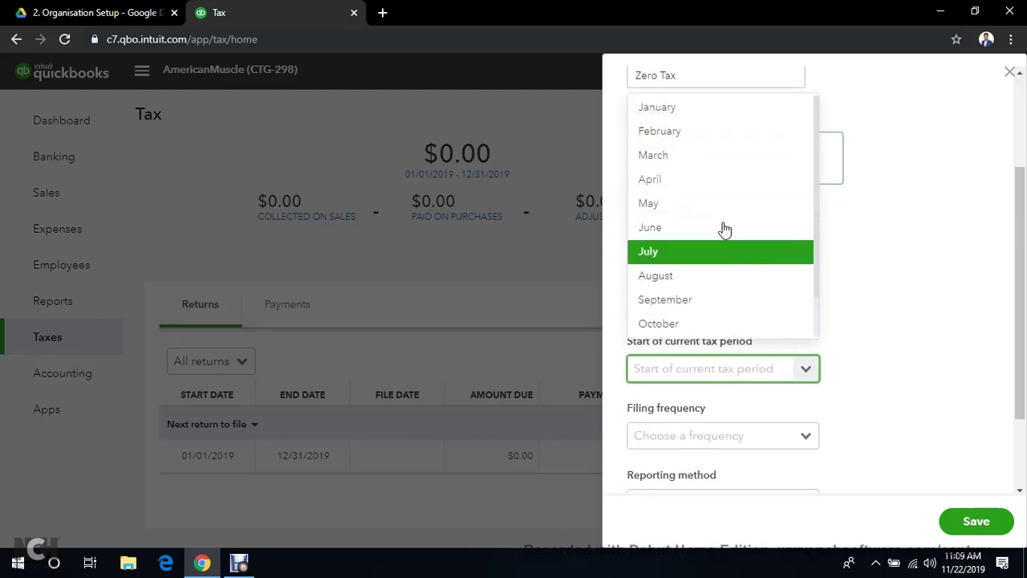
left_click(702, 110)
left_click(799, 438)
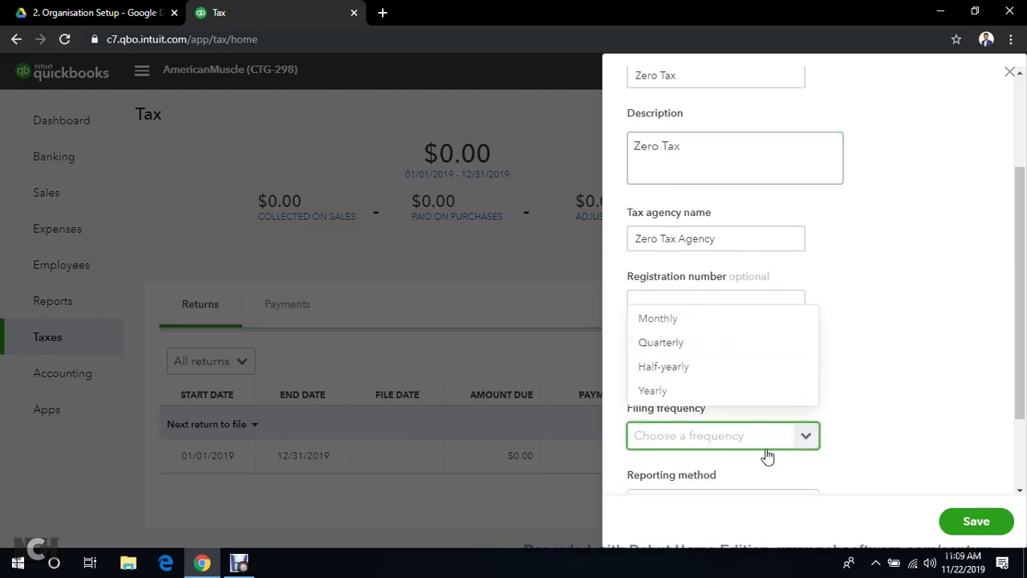
left_click(729, 389)
scroll(732, 405, "down", 2)
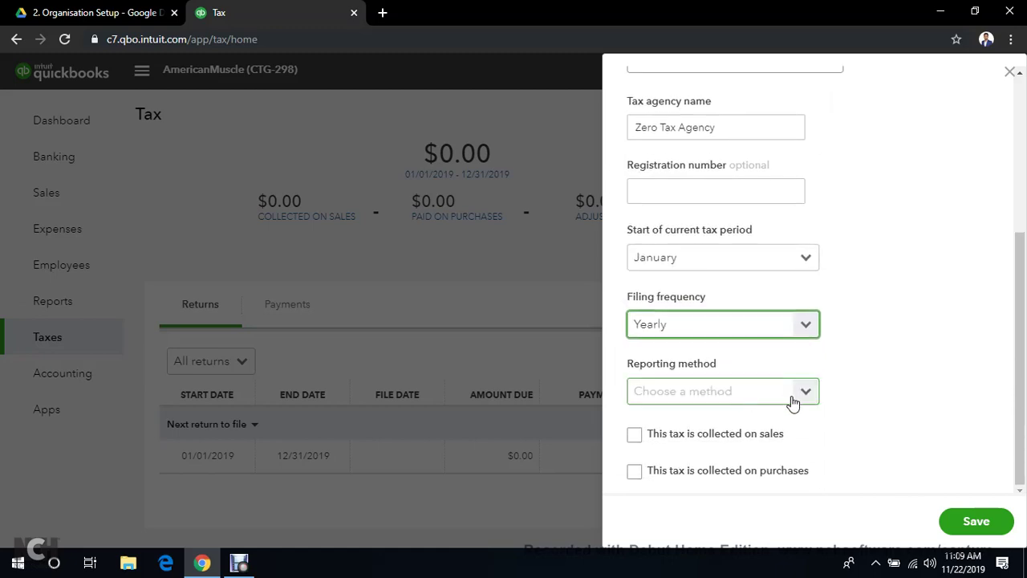
left_click(806, 393)
left_click(715, 427)
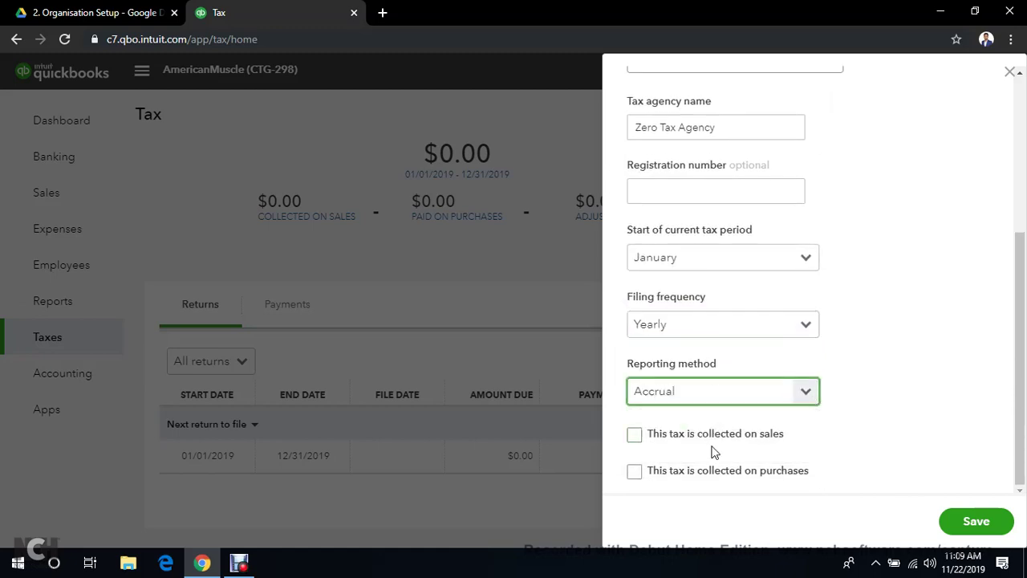
Give Zero Tax a 0% sales rate and a reclaimable 0% purchase rate
left_click(642, 436)
scroll(647, 439, "down", 1)
left_click(663, 426)
type("0")
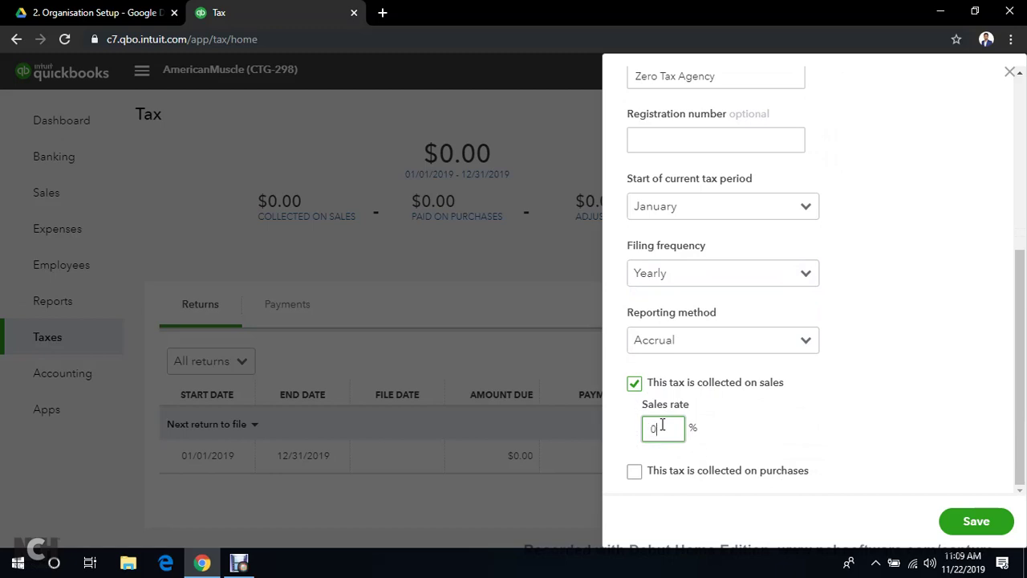
left_click(634, 471)
scroll(693, 464, "down", 1)
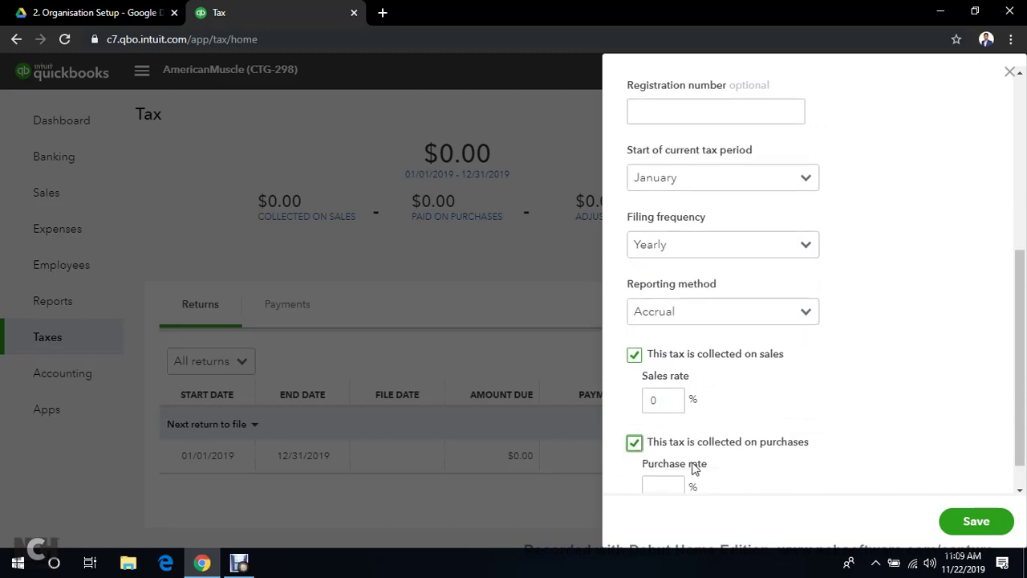
left_click(667, 451)
type("0")
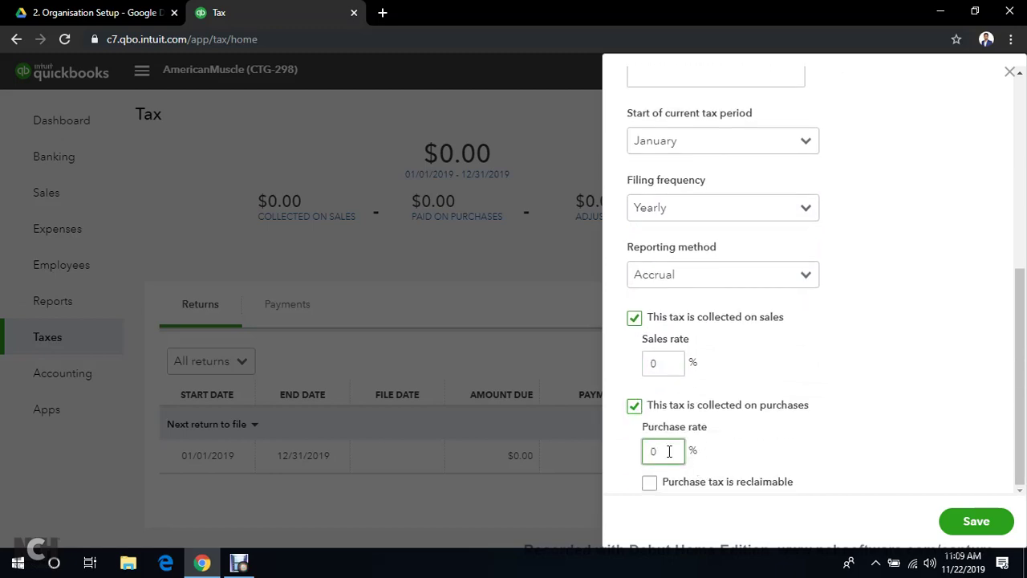
left_click(858, 436)
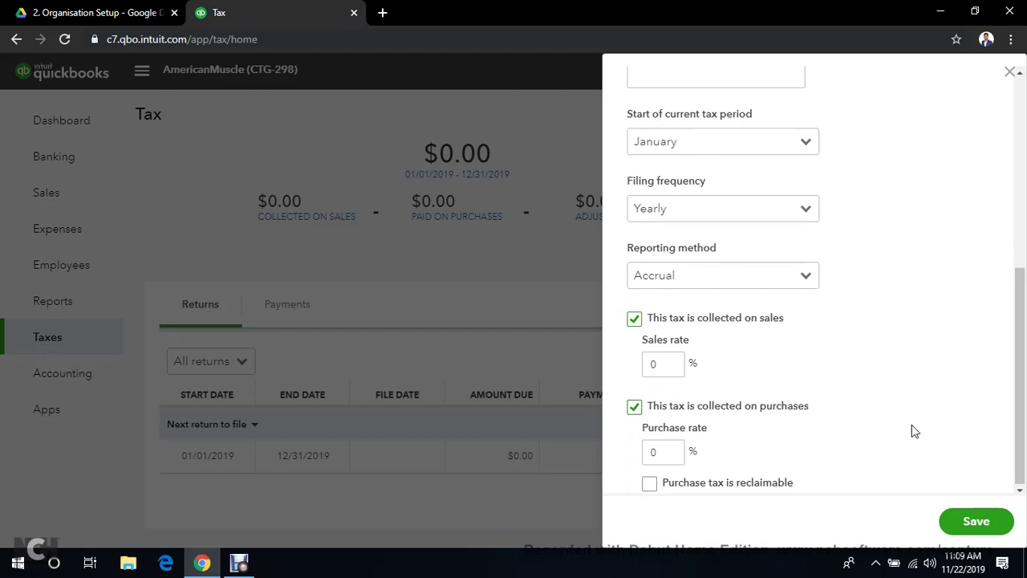
scroll(912, 431, "up", 5)
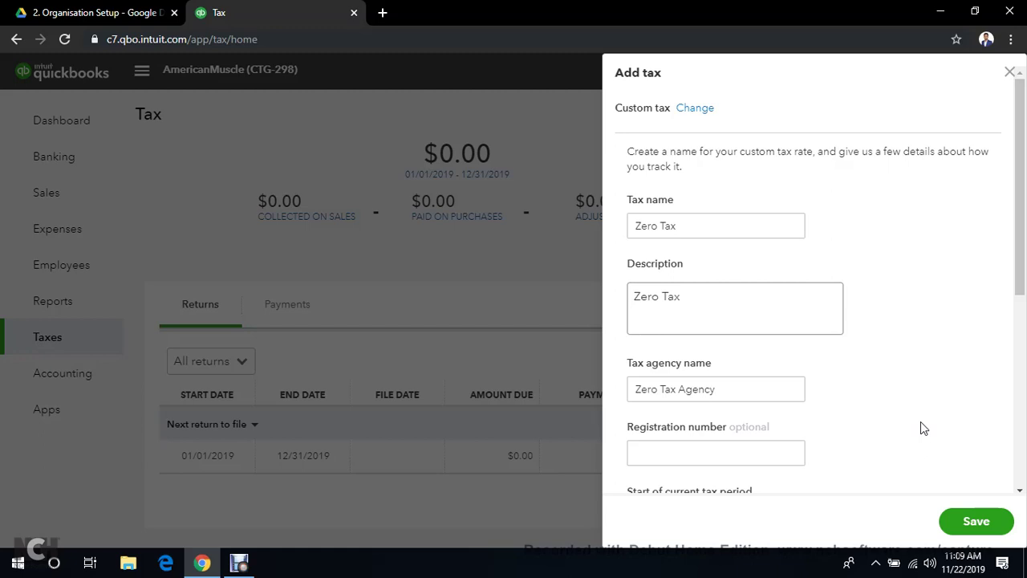
scroll(921, 422, "down", 5)
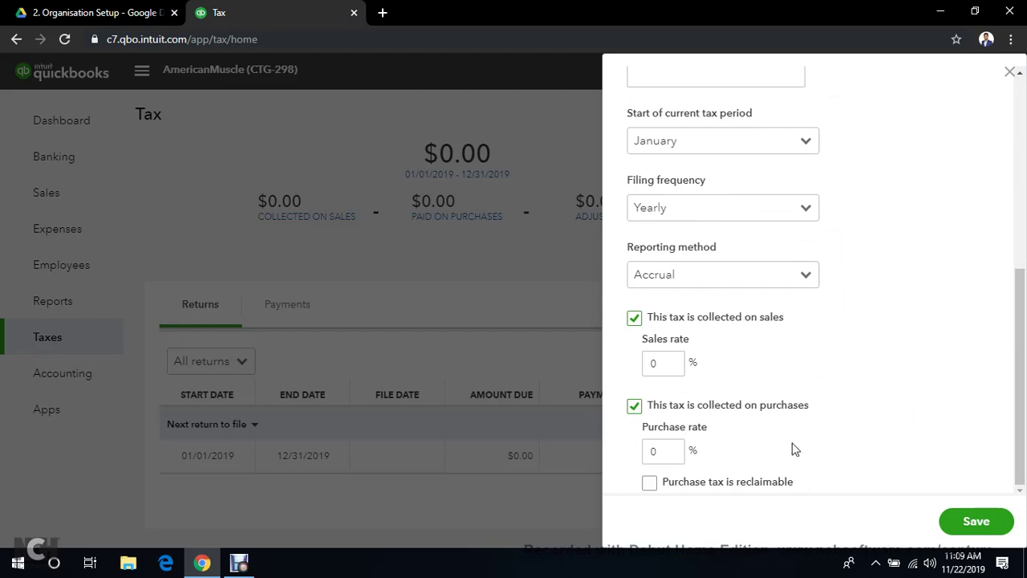
left_click(653, 487)
scroll(955, 415, "up", 5)
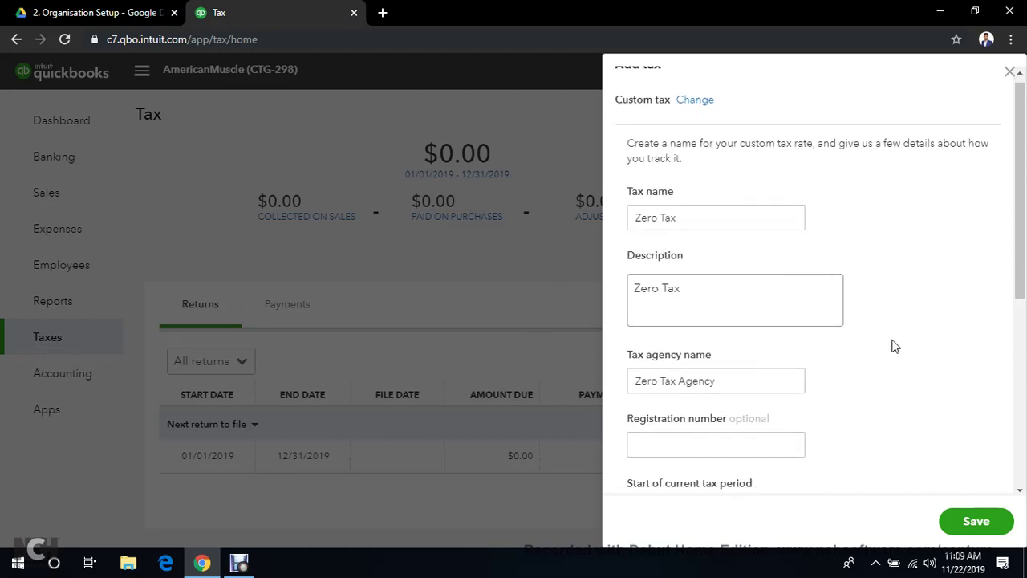
scroll(892, 344, "down", 5)
Save Zero Tax, view the Zero Tax and Sales Tax summaries, and return to the dashboard
left_click(976, 526)
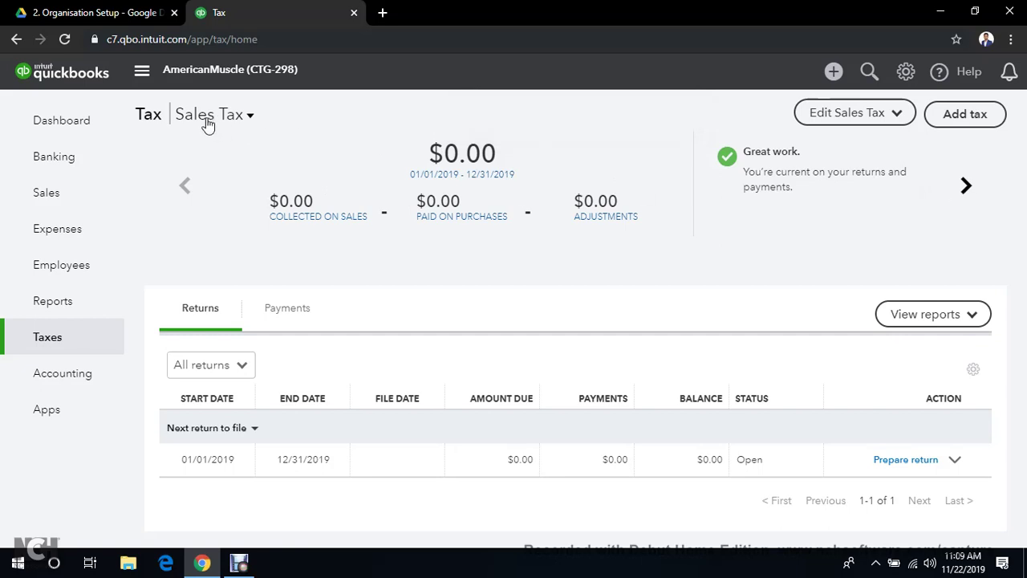
left_click(966, 185)
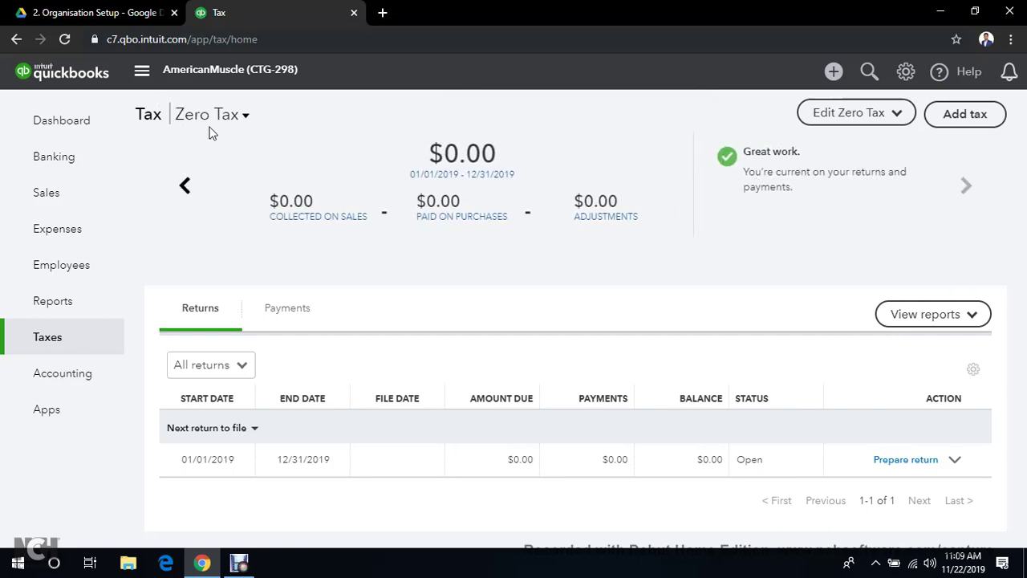
left_click(184, 188)
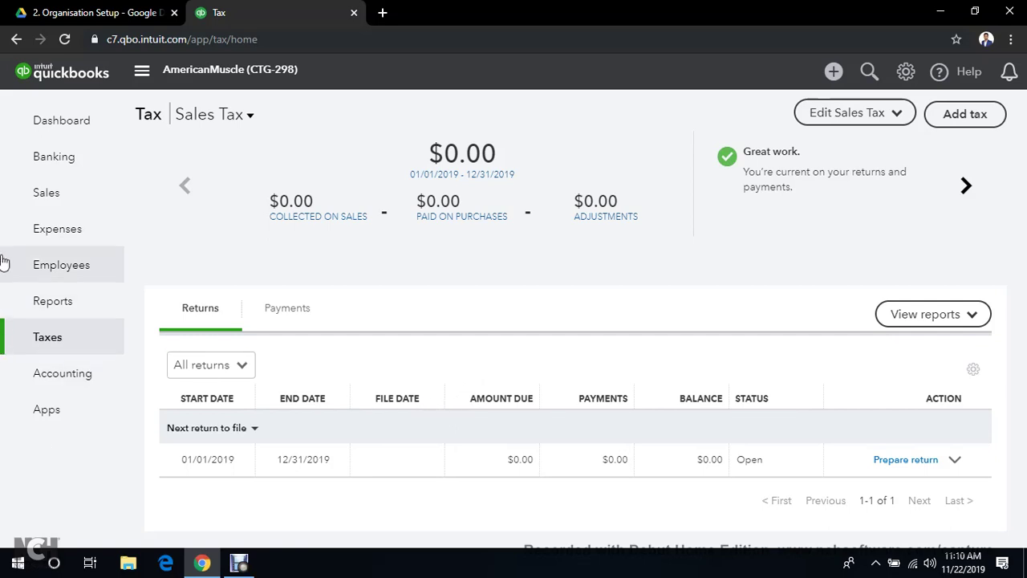
left_click(61, 122)
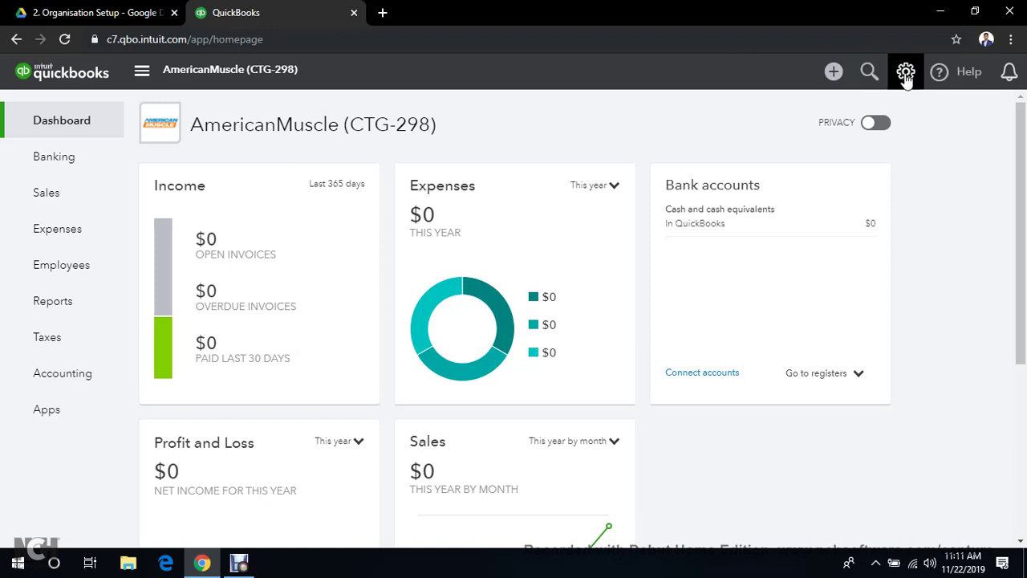
Go to Manage Users from the gear menu and start adding a Standard user
left_click(906, 73)
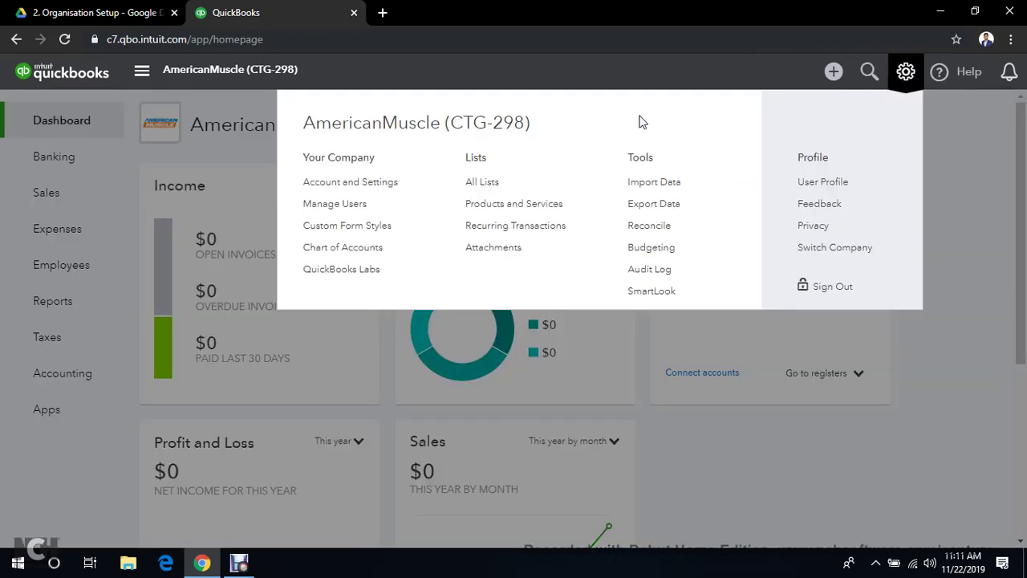
left_click(329, 211)
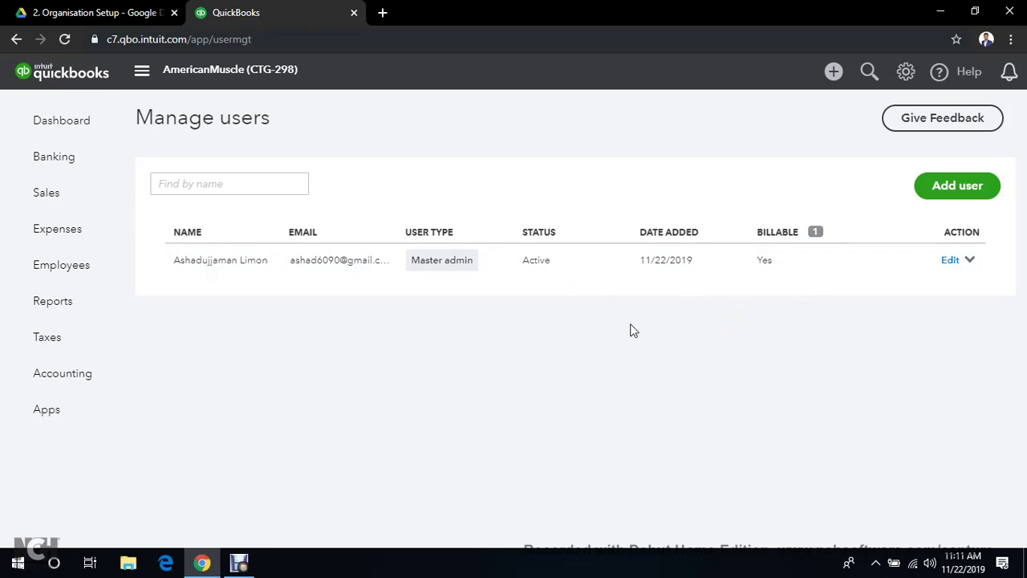
left_click(968, 191)
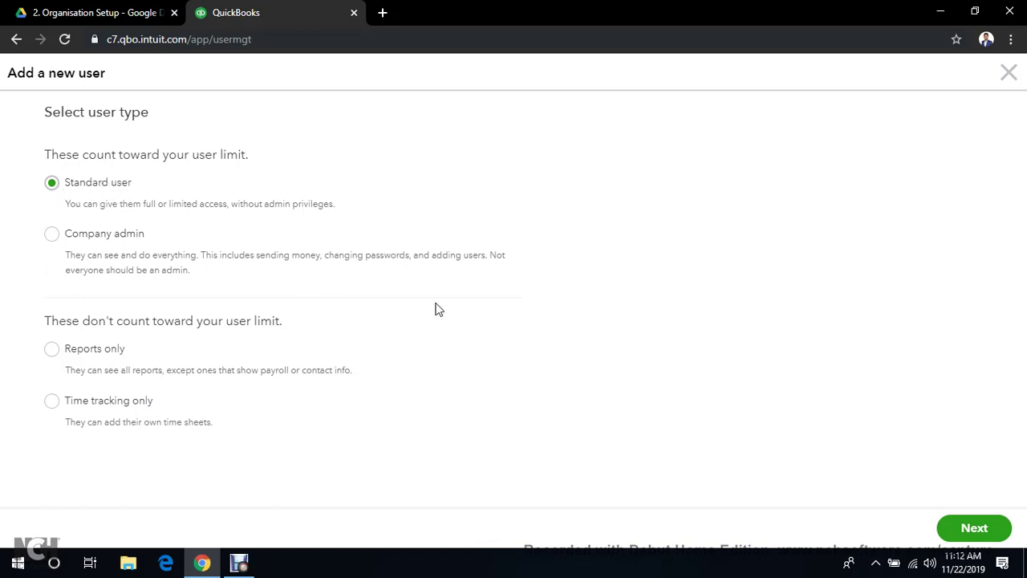
Continue past the user type and try the None, Limited, Customers and Suppliers access options
left_click(975, 529)
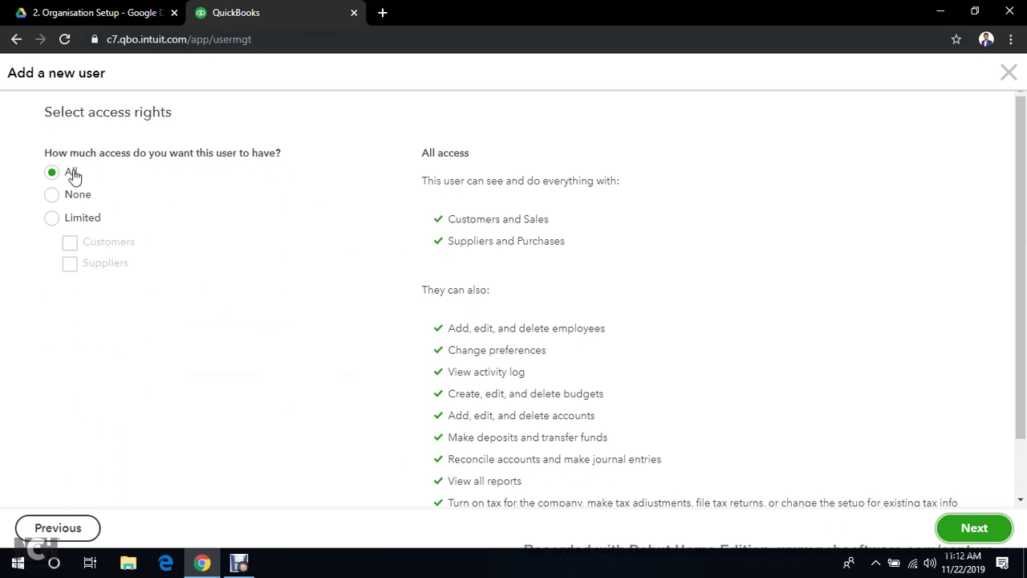
scroll(484, 268, "down", 1)
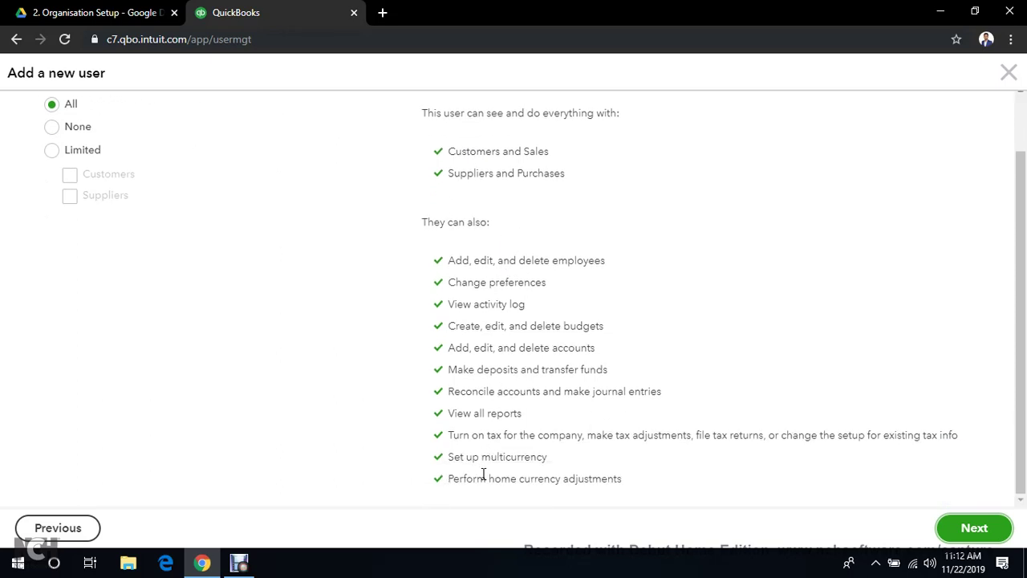
scroll(484, 417, "up", 1)
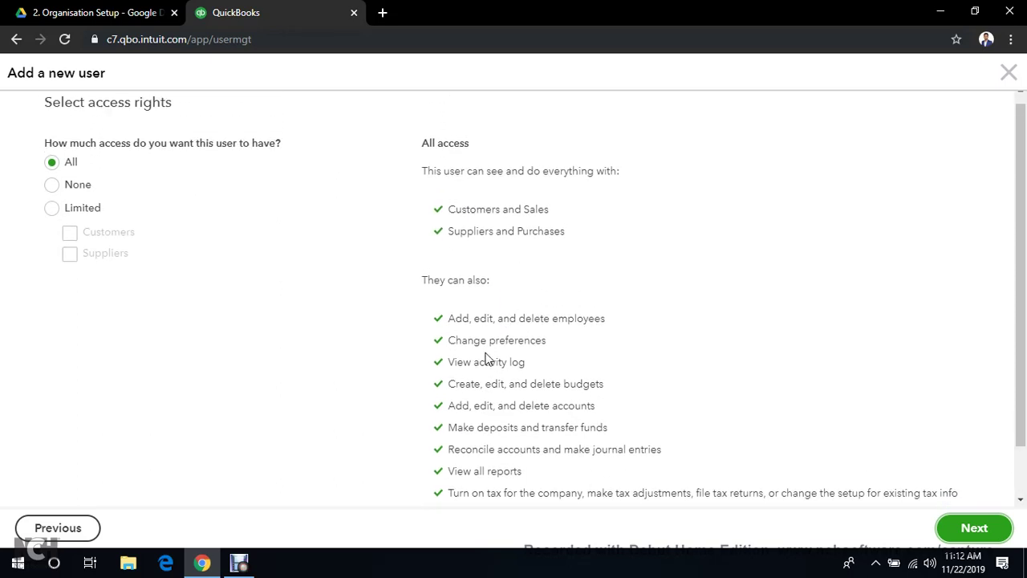
left_click(53, 195)
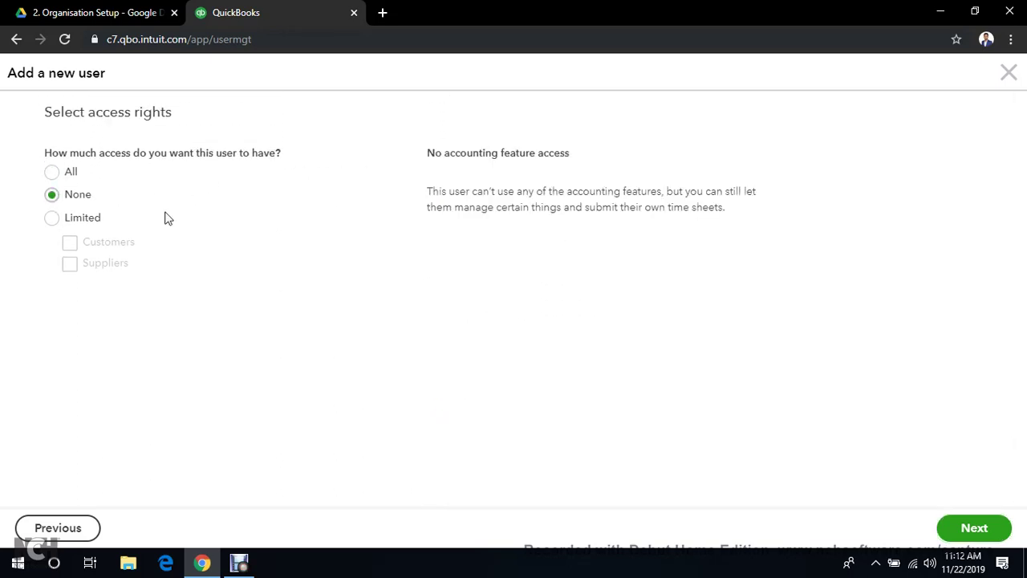
left_click(52, 220)
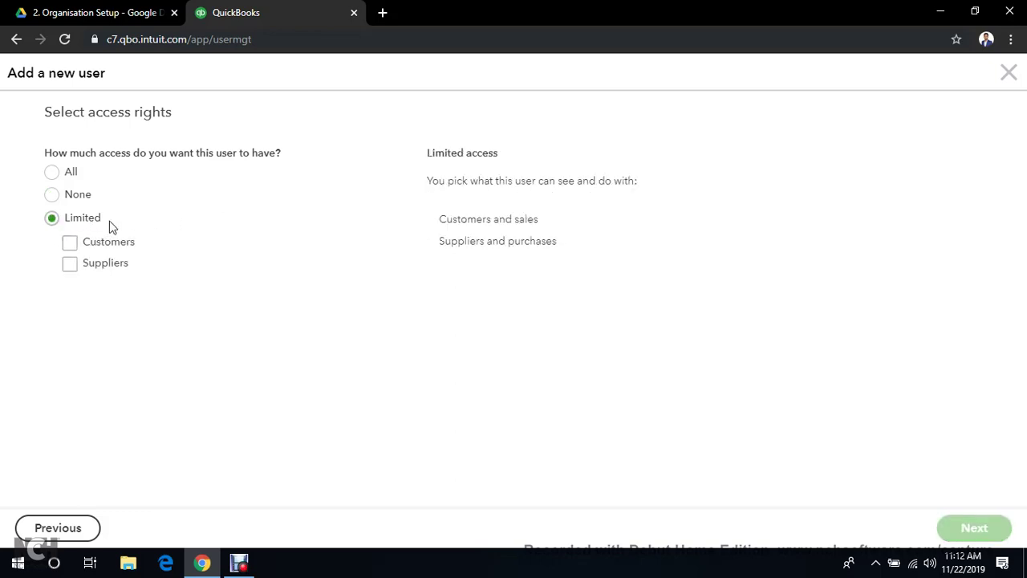
left_click(70, 243)
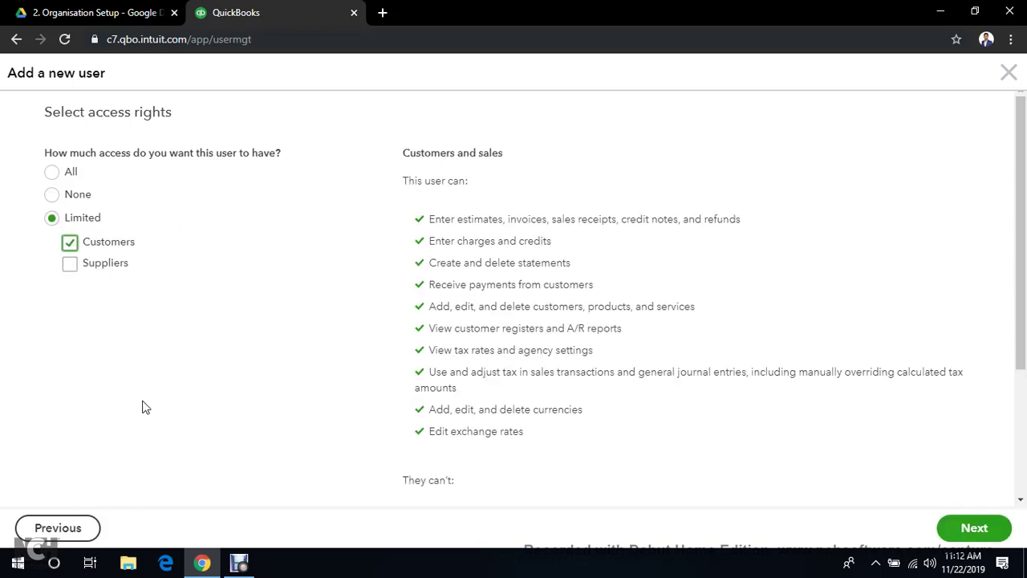
left_click(70, 265)
left_click(69, 242)
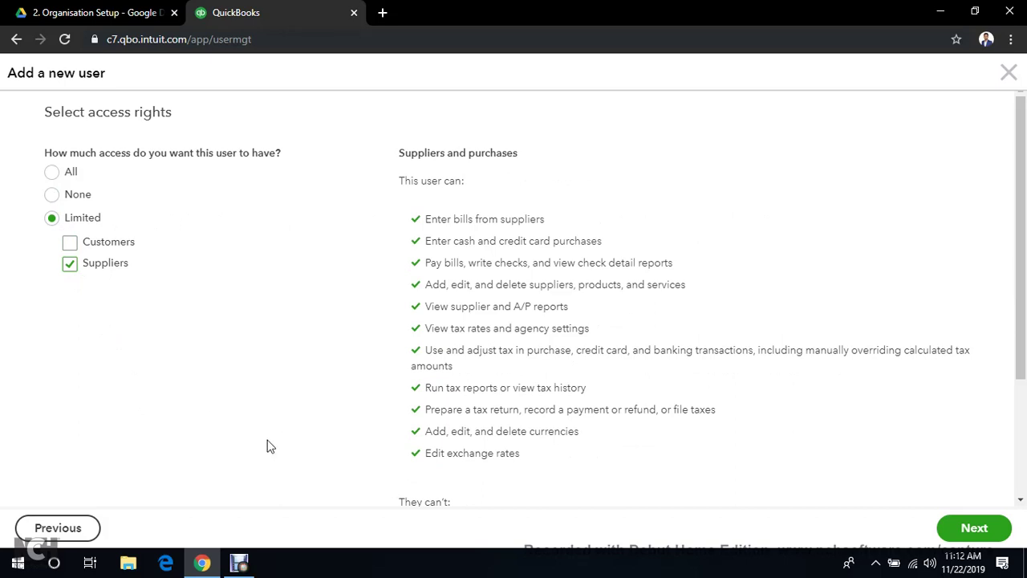
left_click(69, 243)
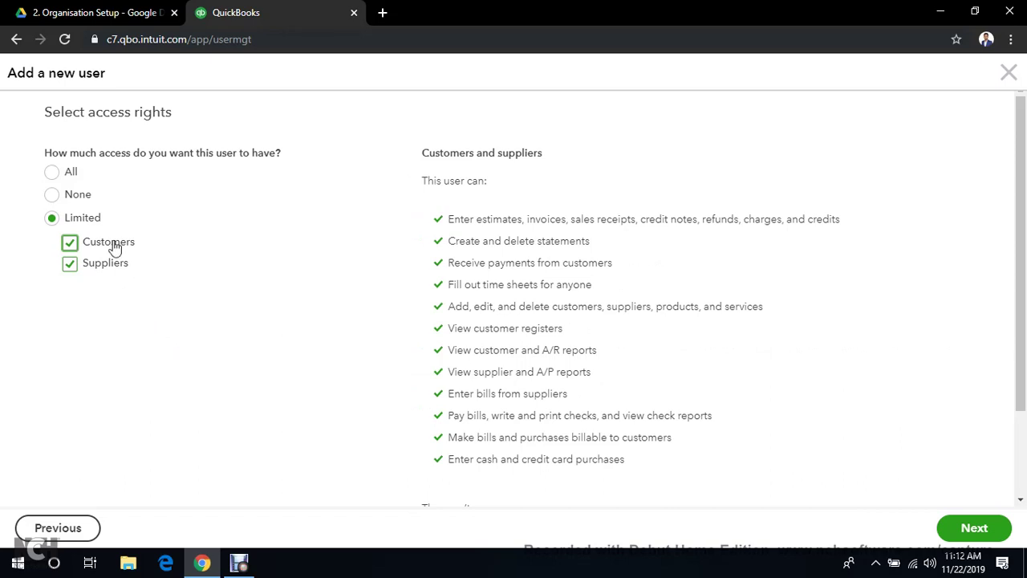
Choose All access rights and continue to the user settings step
left_click(52, 171)
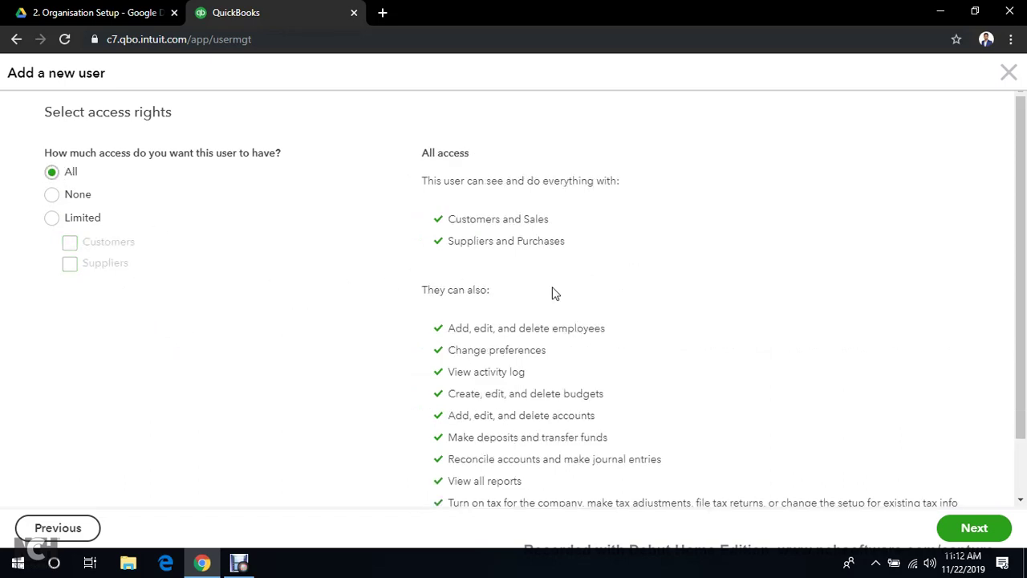
scroll(672, 305, "down", 1)
scroll(683, 303, "up", 1)
left_click(974, 528)
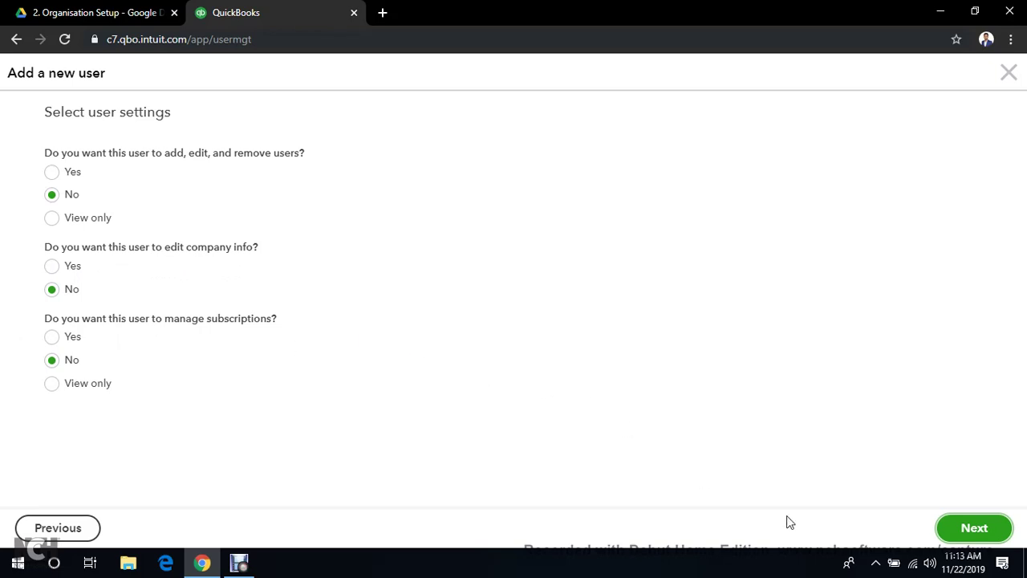
Reach the contact info step, leave First name, Last name and Email blank, and exit the wizard
left_click(973, 530)
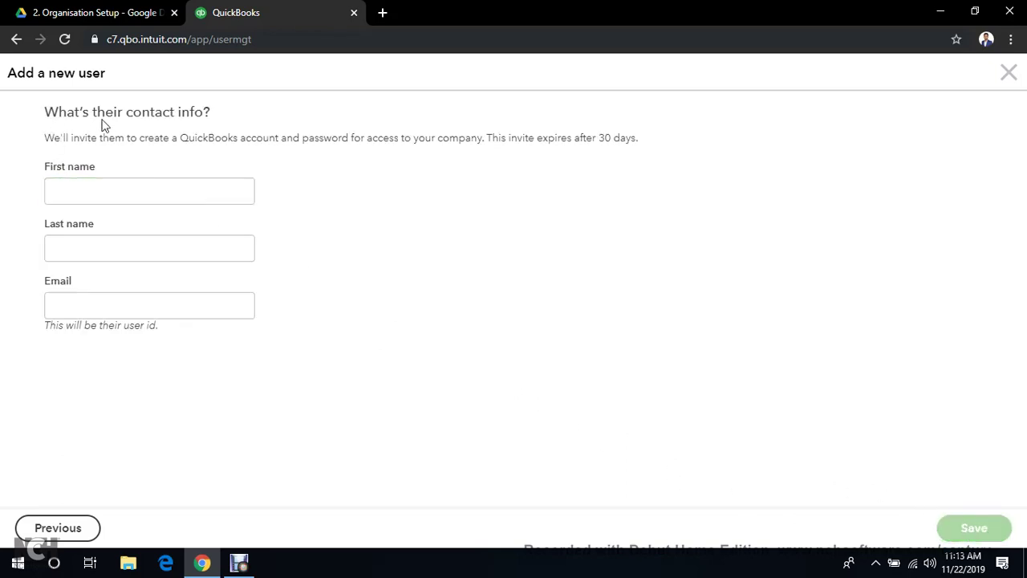
left_click(169, 190)
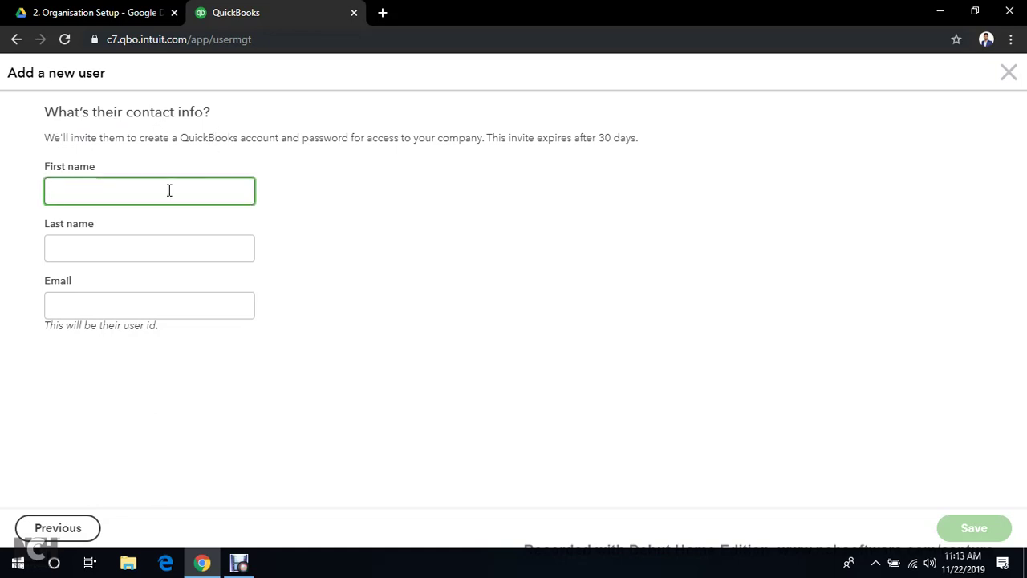
left_click(159, 243)
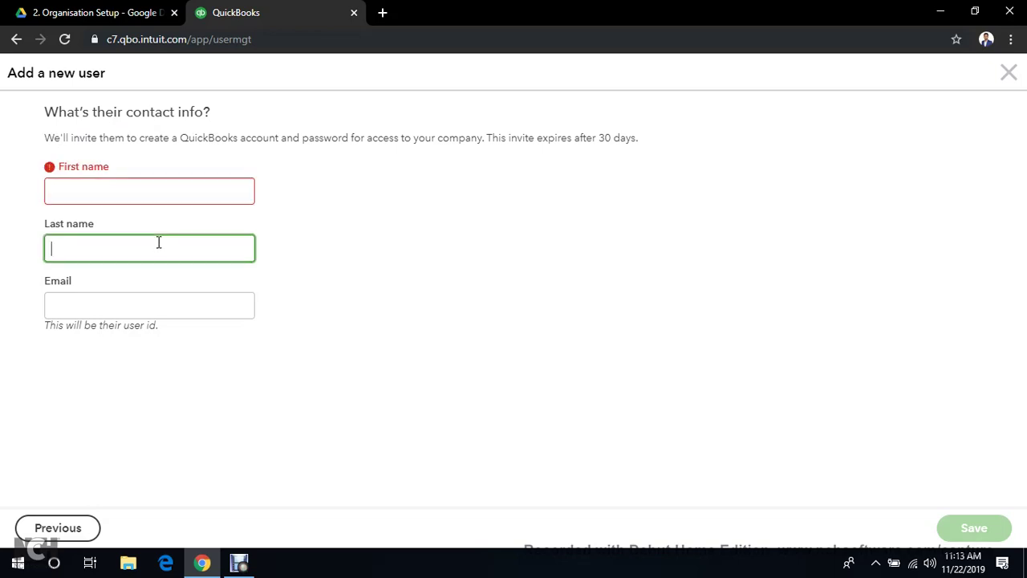
left_click(163, 299)
left_click(368, 430)
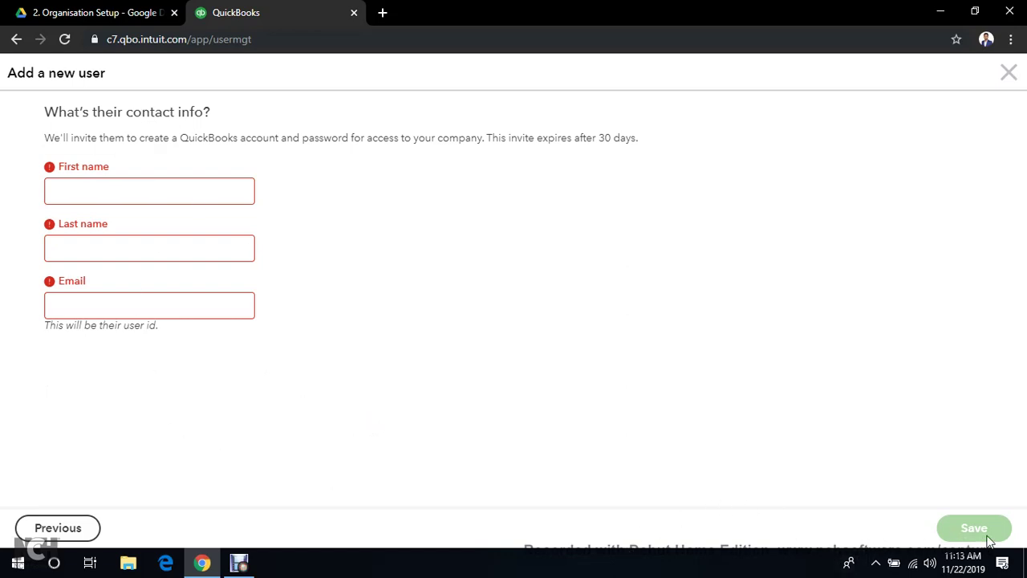
left_click(237, 567)
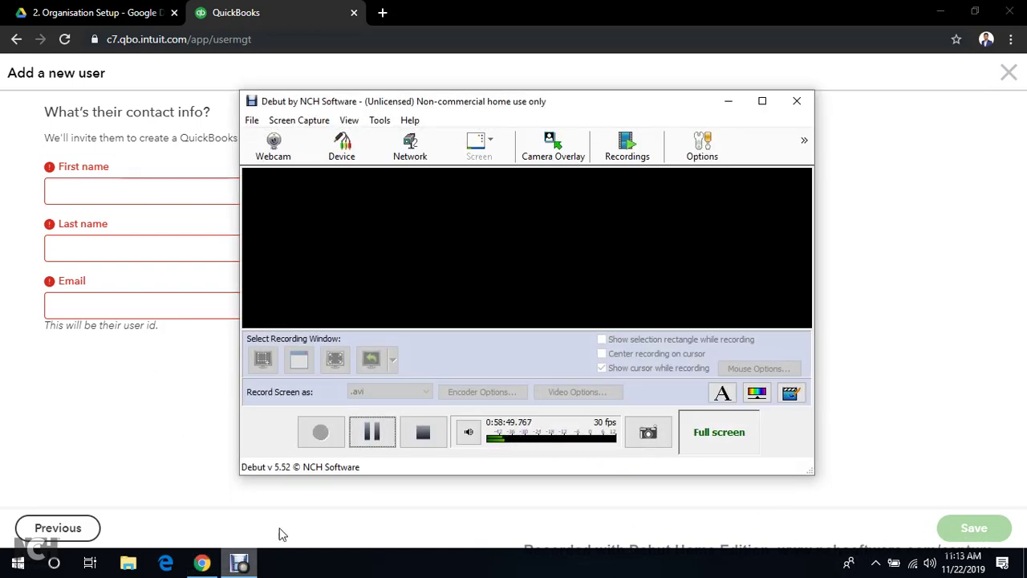
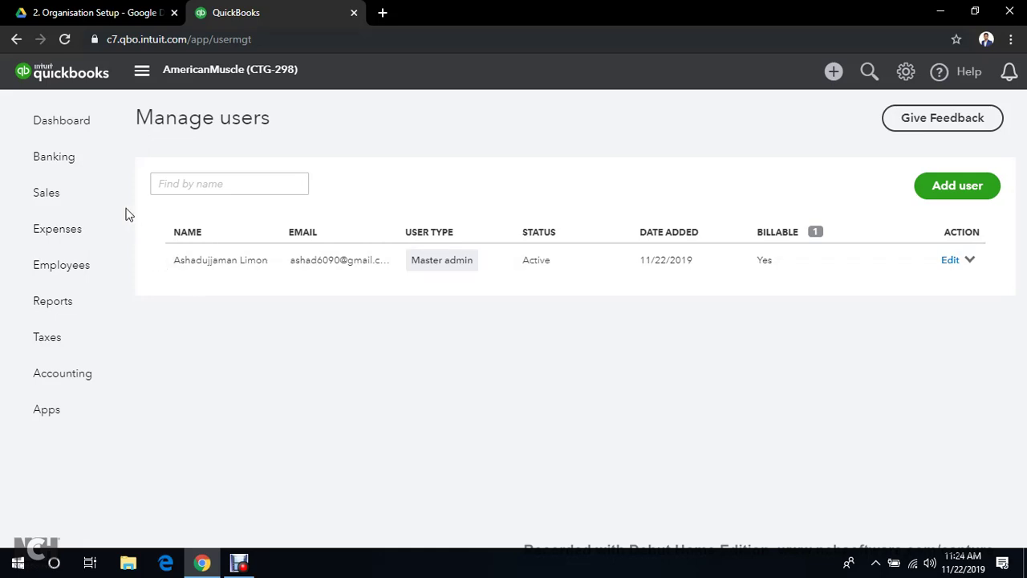
Return to the AmericanMuscle (CTG-298) dashboard showing $0 income, expenses and profit
left_click(58, 125)
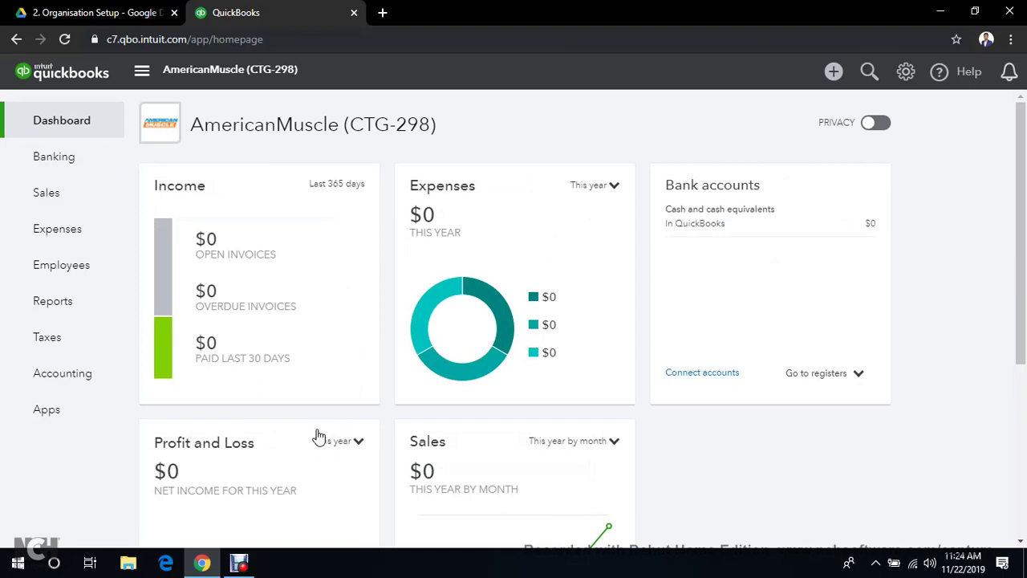
left_click(239, 562)
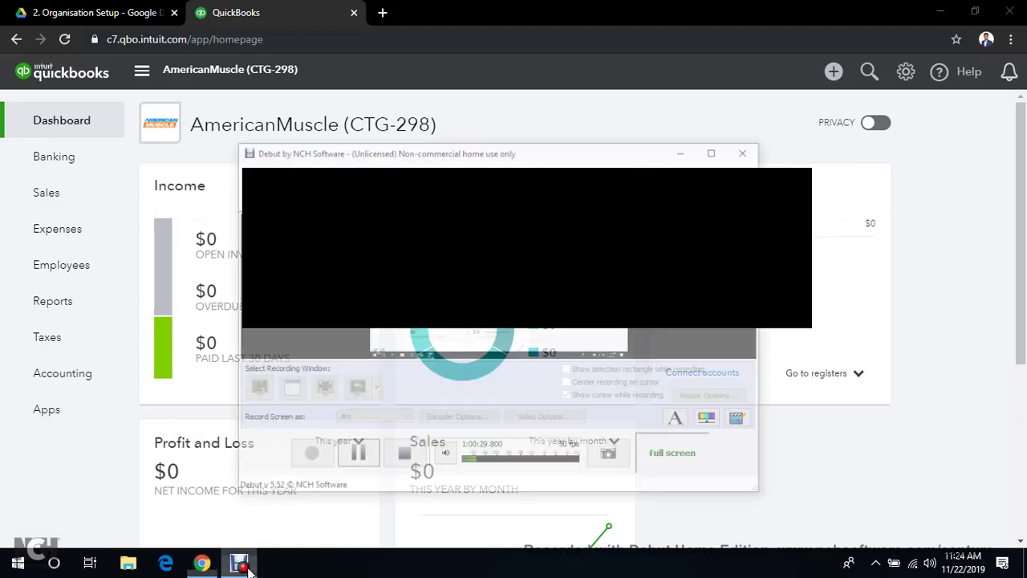
left_click(372, 433)
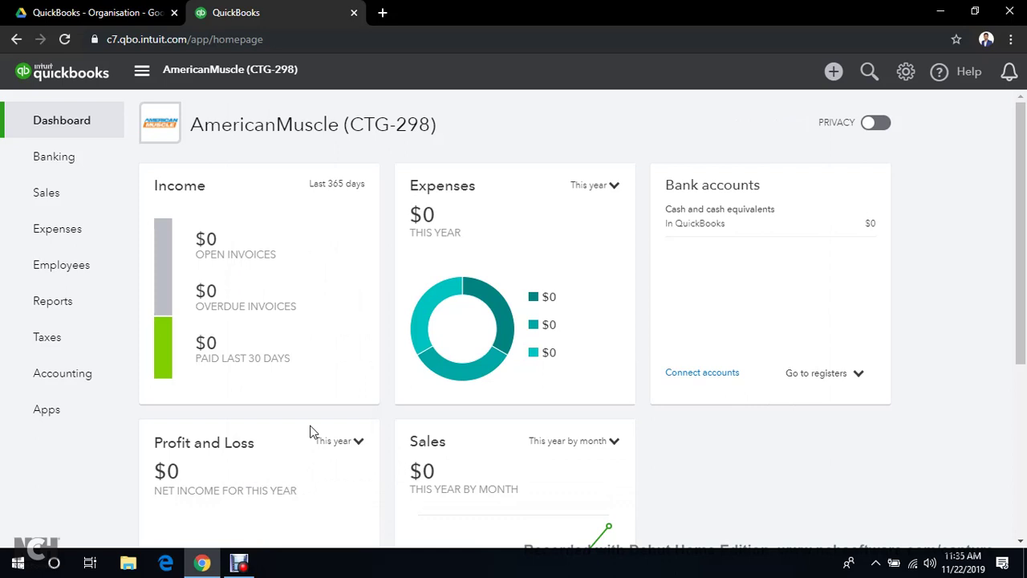
Browse My Drive > AMS > CTG > CTG - 298 > QuickBooks > 1. QuickBooks - AmericanMuscle > 4. Contacts, then return to QuickBooks
left_click(117, 12)
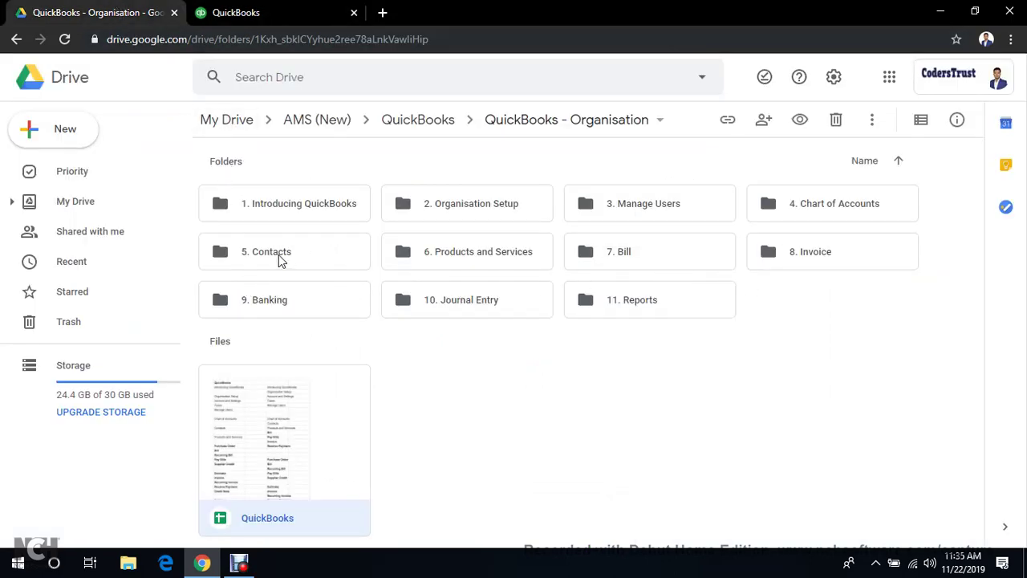
left_click(88, 210)
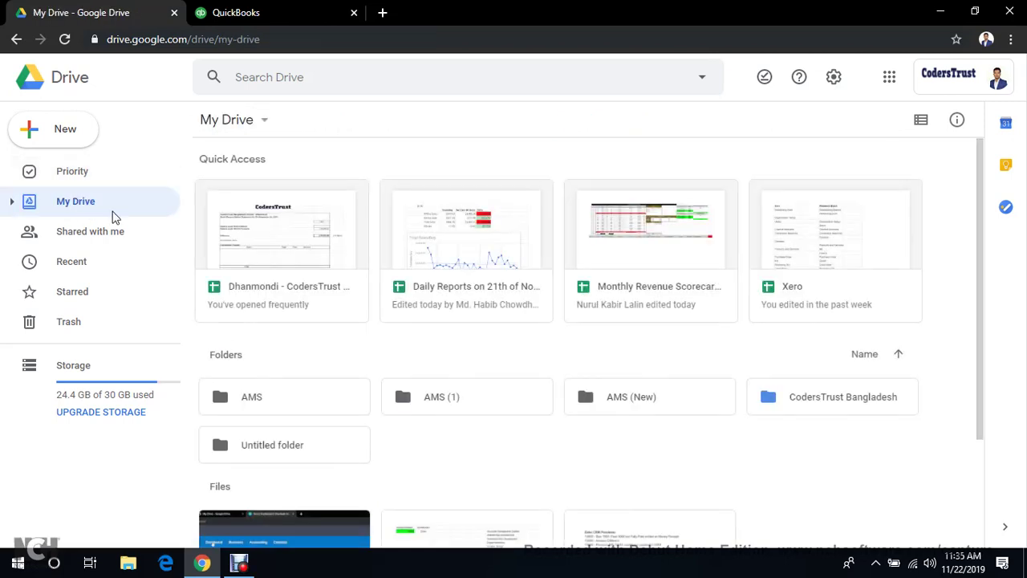
double_click(301, 397)
double_click(461, 209)
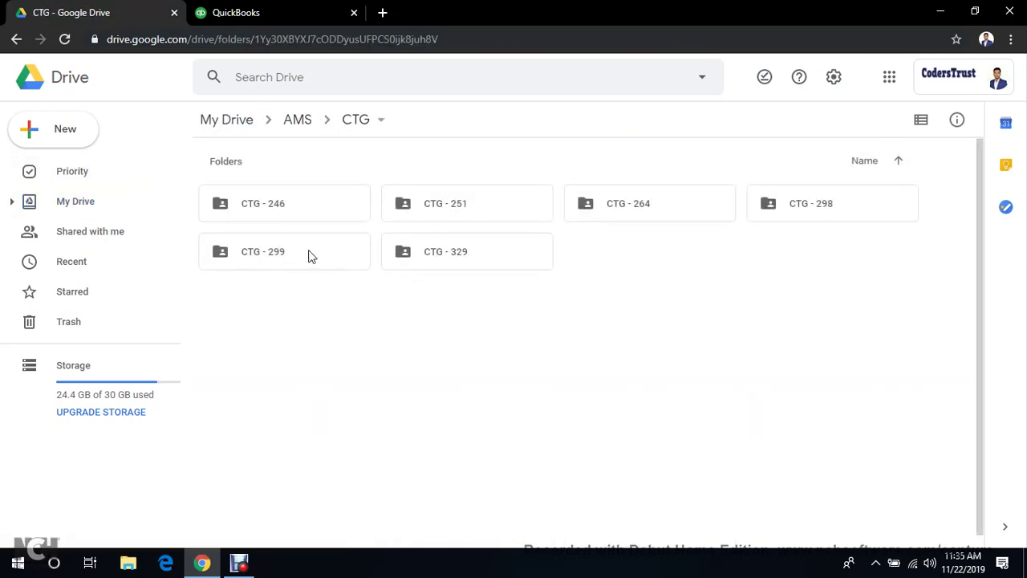
double_click(828, 215)
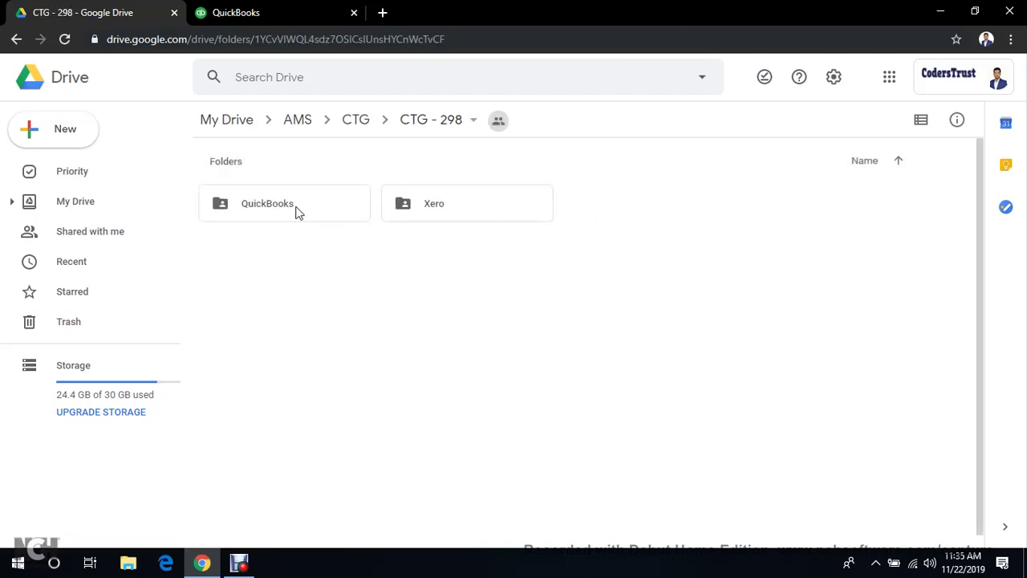
double_click(297, 212)
double_click(296, 211)
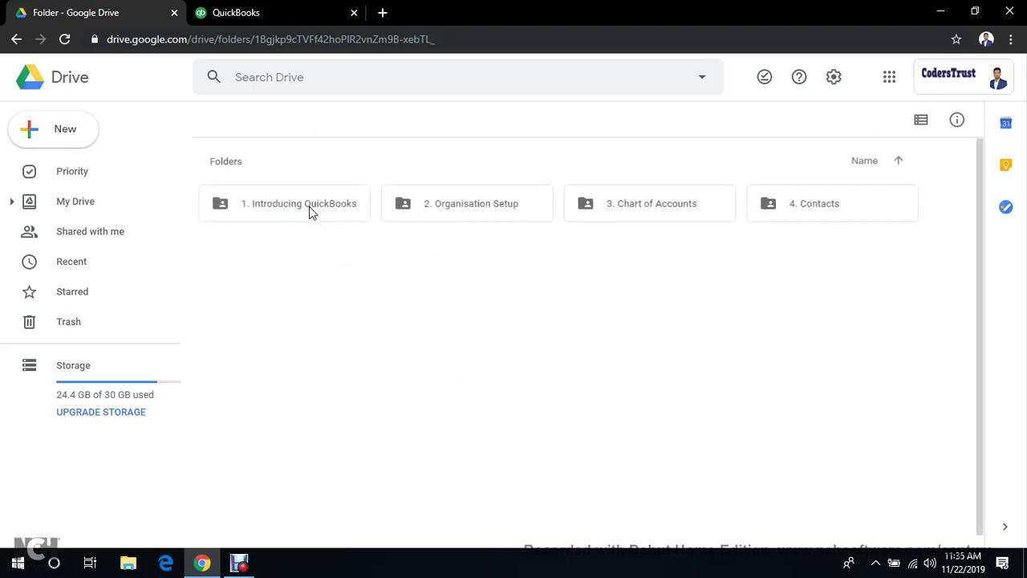
double_click(791, 209)
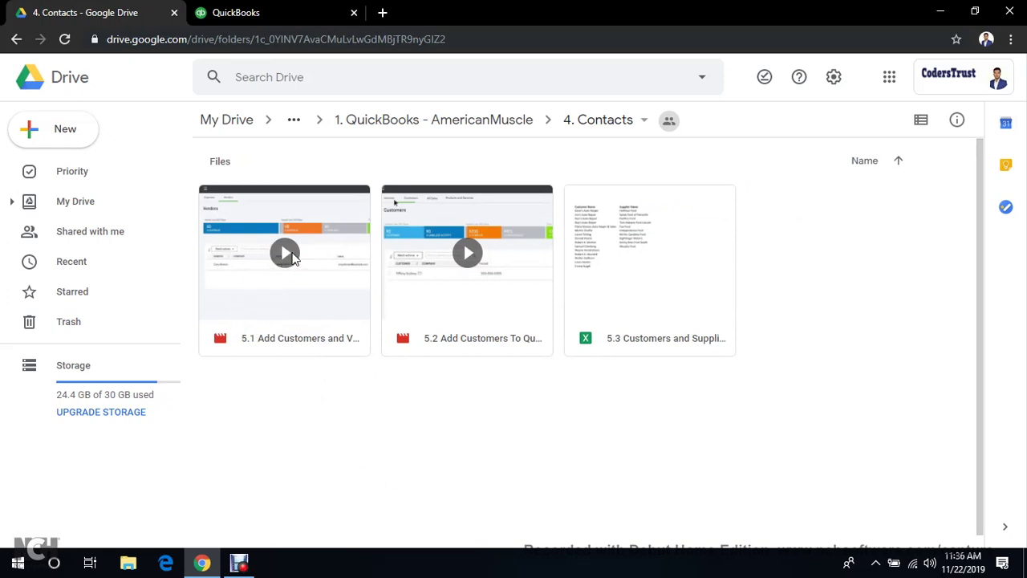
left_click(249, 561)
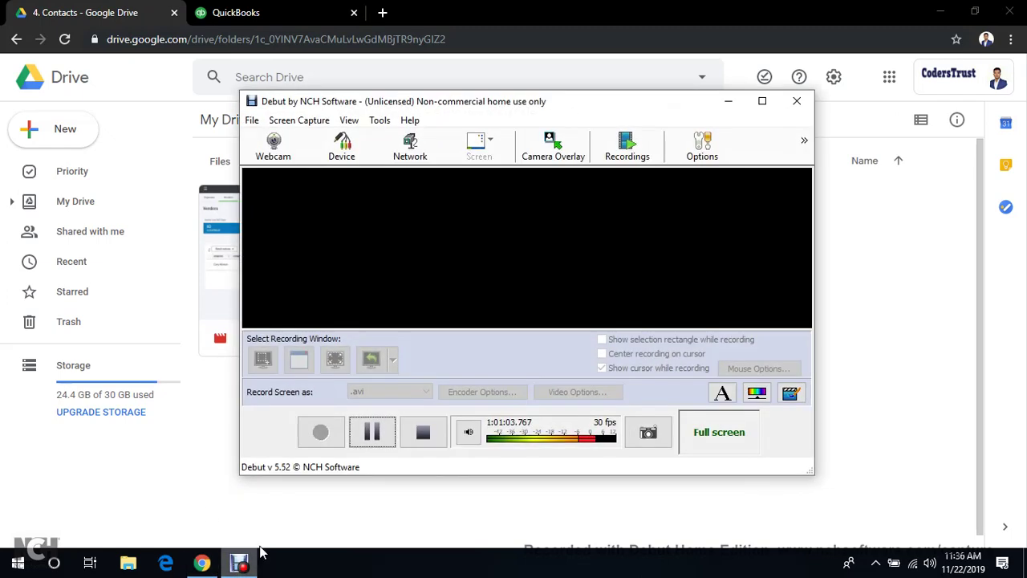
left_click(372, 431)
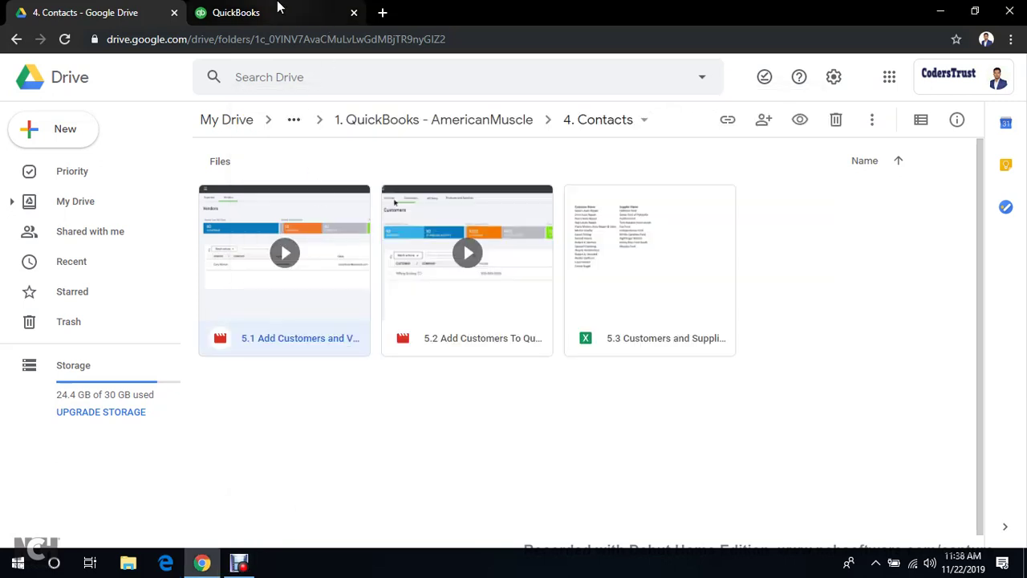
left_click(281, 7)
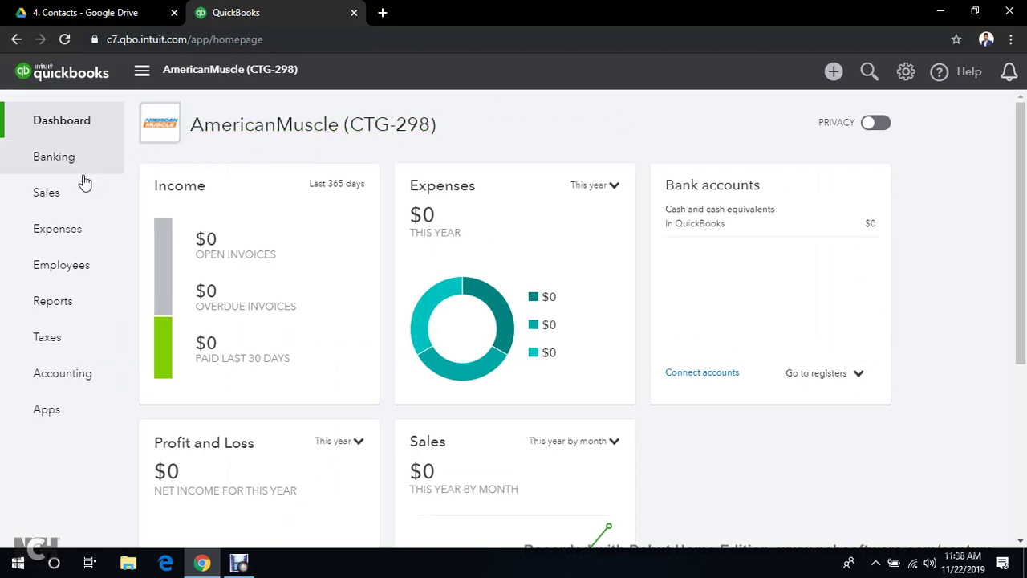
Show the Suppliers tab under Expenses, which has no suppliers yet
mouse_move(46, 245)
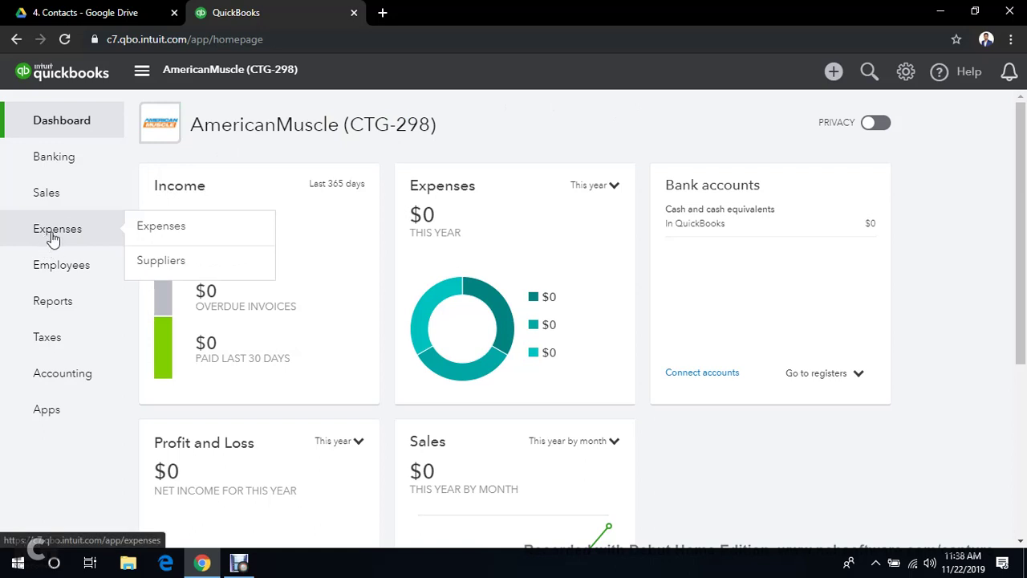
left_click(52, 238)
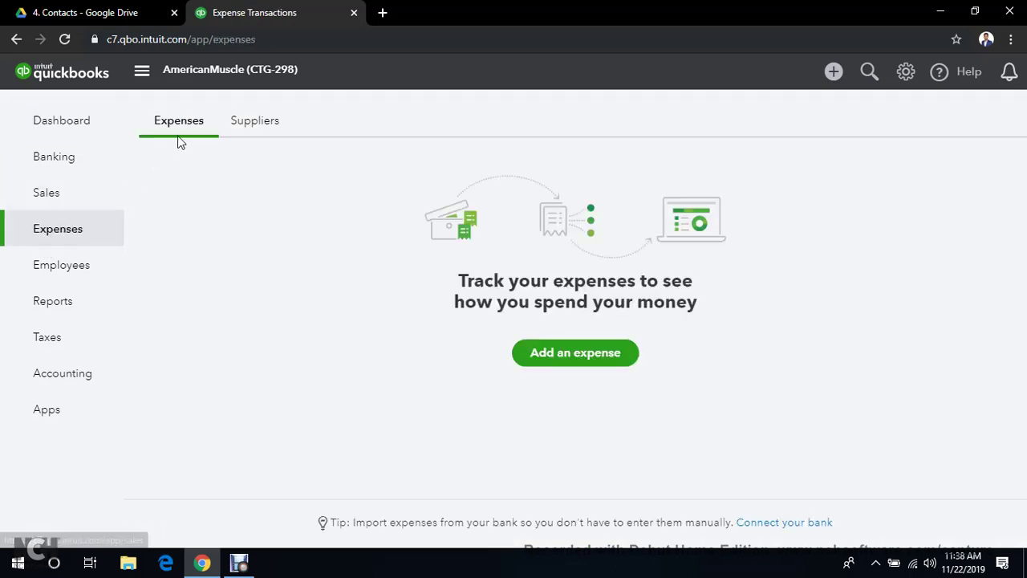
left_click(236, 128)
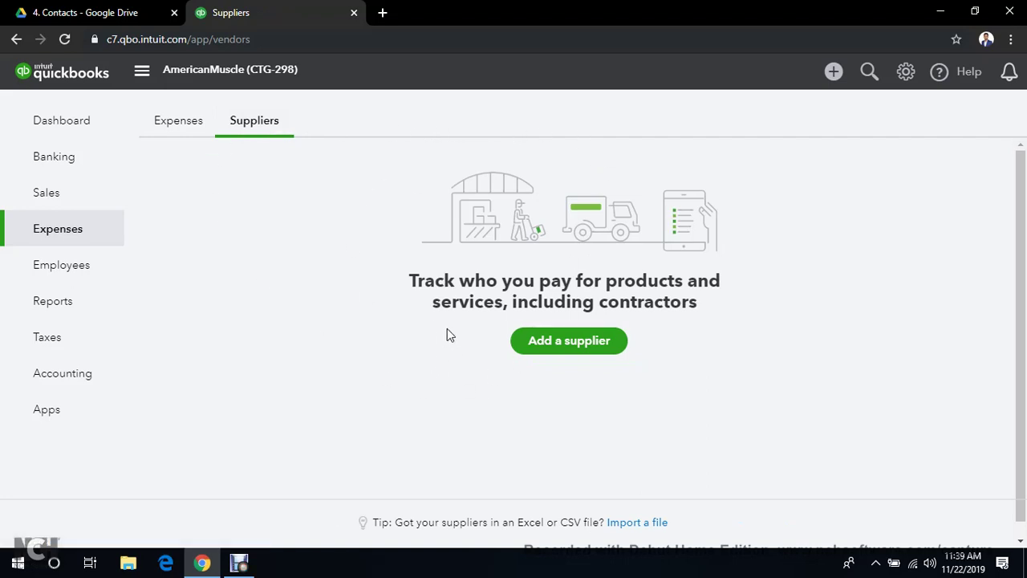
Open a blank Supplier Information form, focus Company and Display name, then return to the Drive folder
left_click(545, 343)
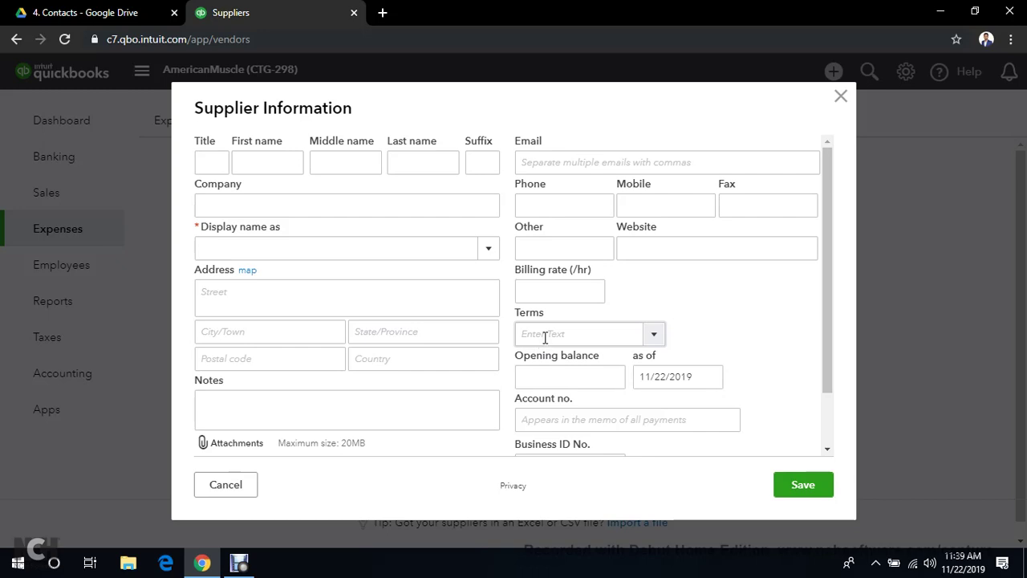
scroll(528, 313, "down", 1)
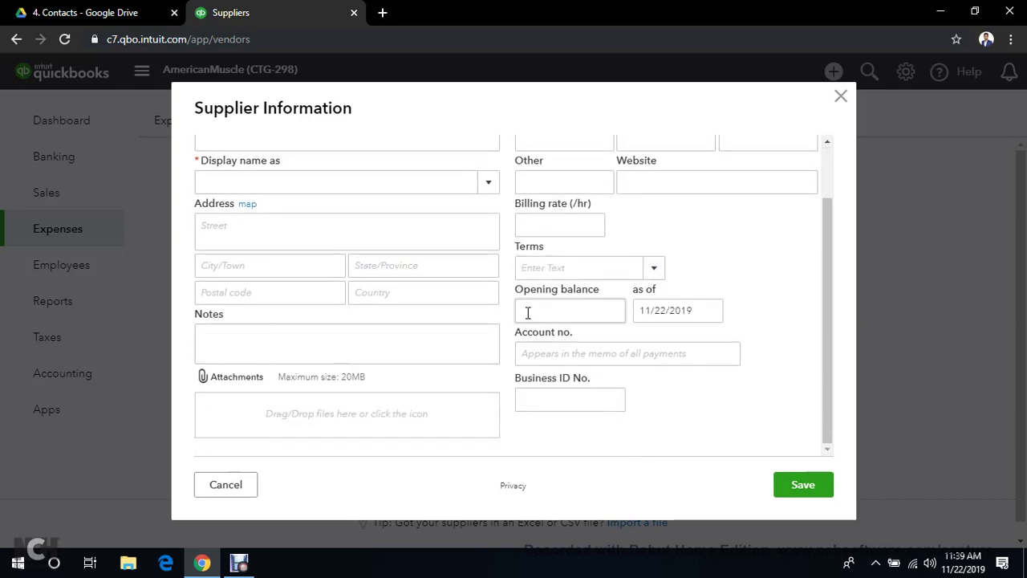
scroll(528, 313, "up", 1)
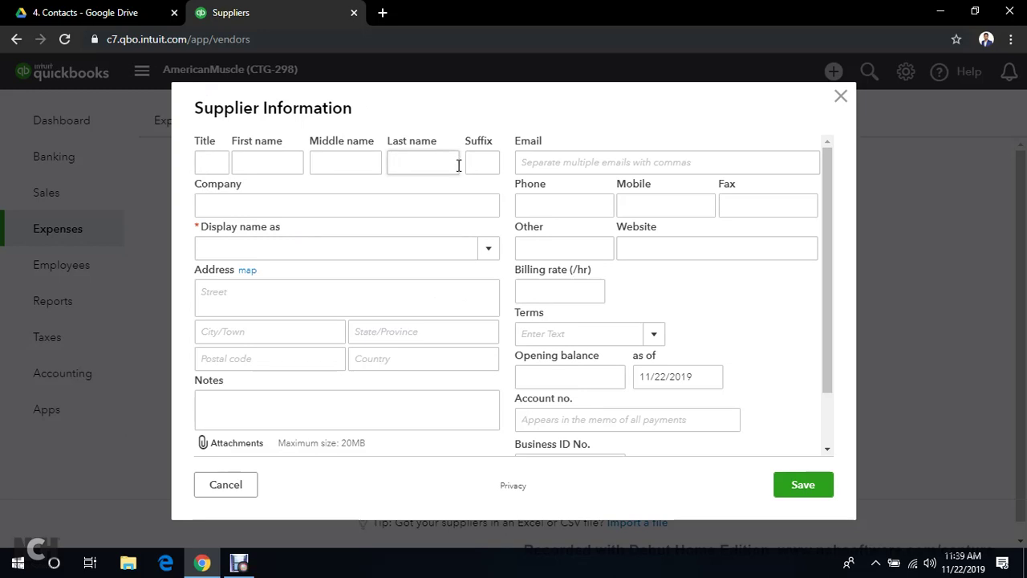
left_click(318, 209)
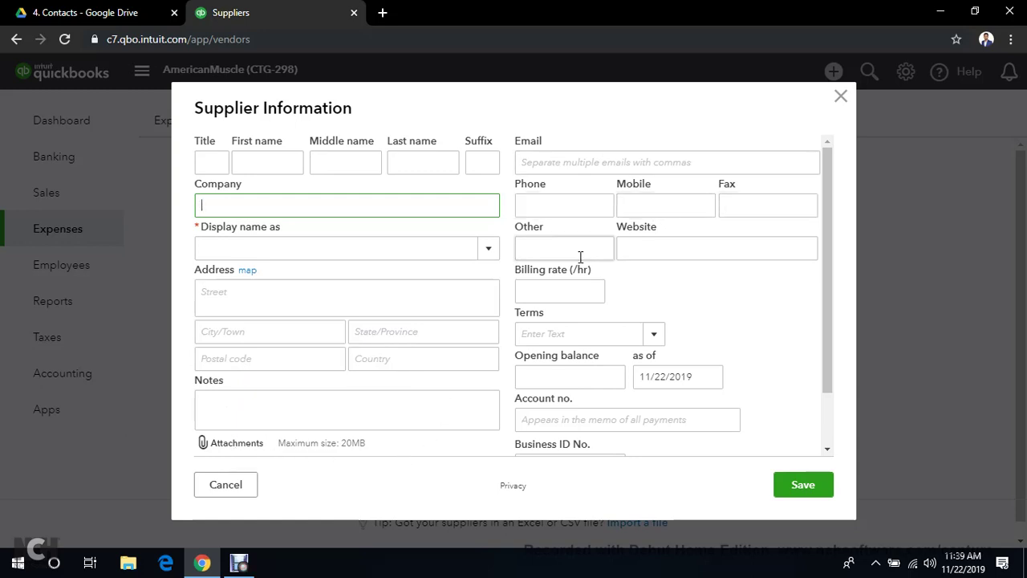
scroll(626, 289, "down", 2)
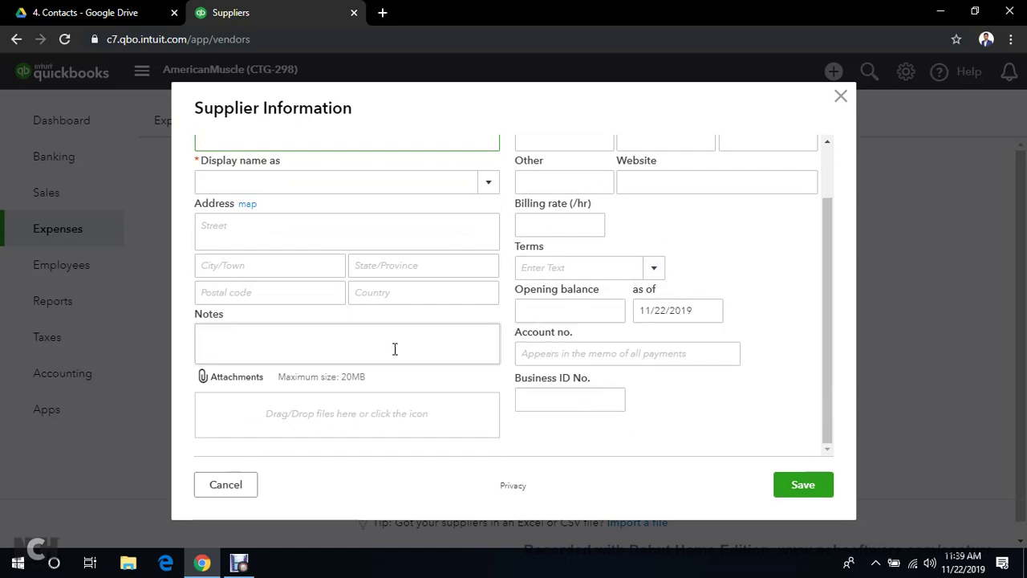
scroll(398, 357, "up", 2)
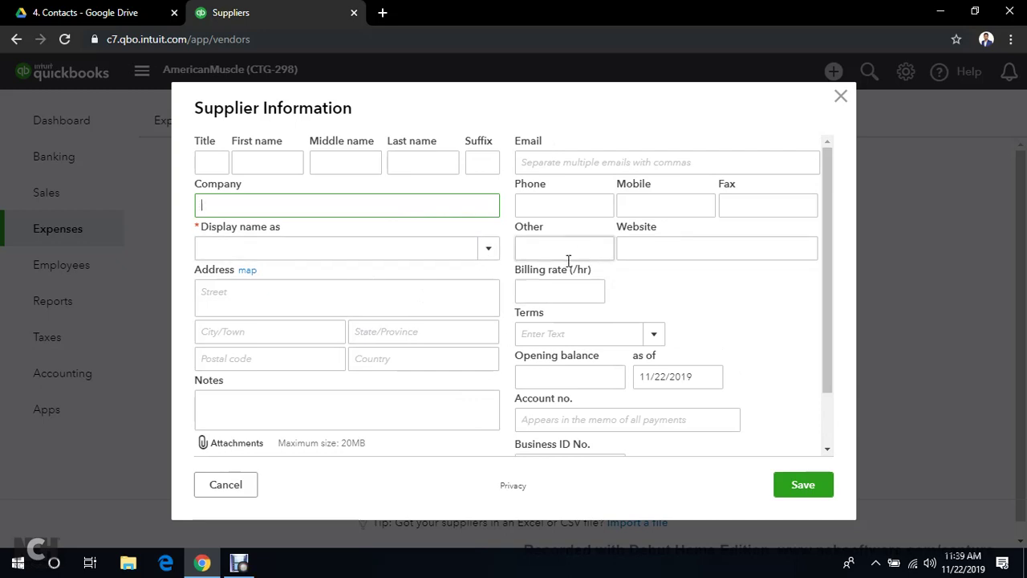
left_click(378, 252)
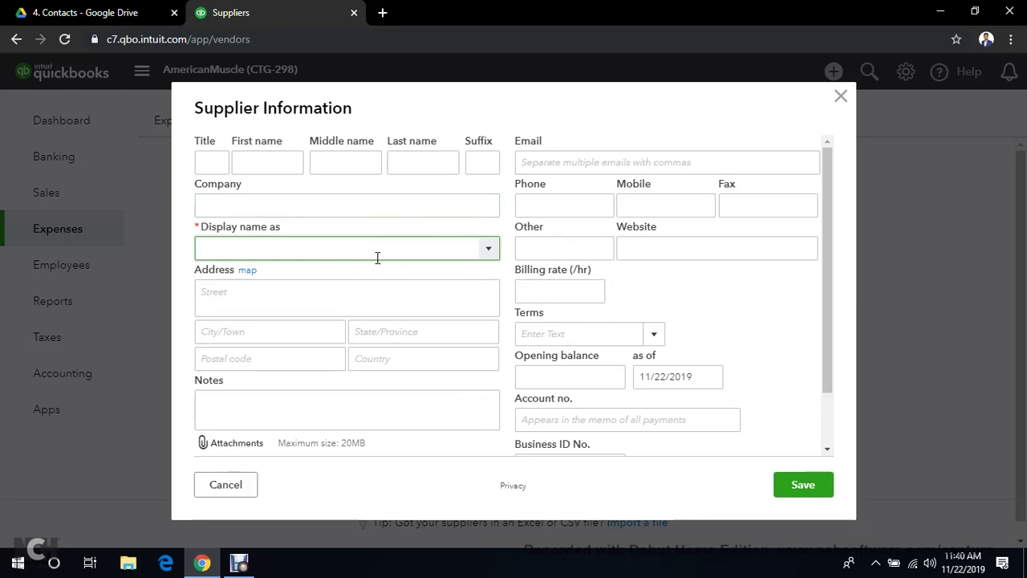
left_click(92, 12)
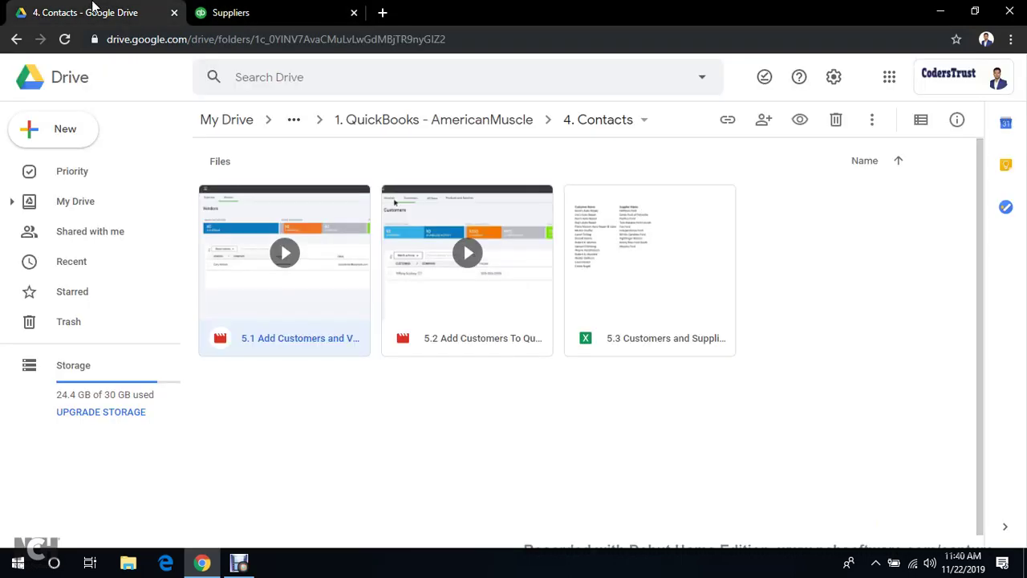
Preview 5.3 Customers and Suppliers List.xlsx and copy supplier name Hoffman Ford from cell B2
double_click(656, 277)
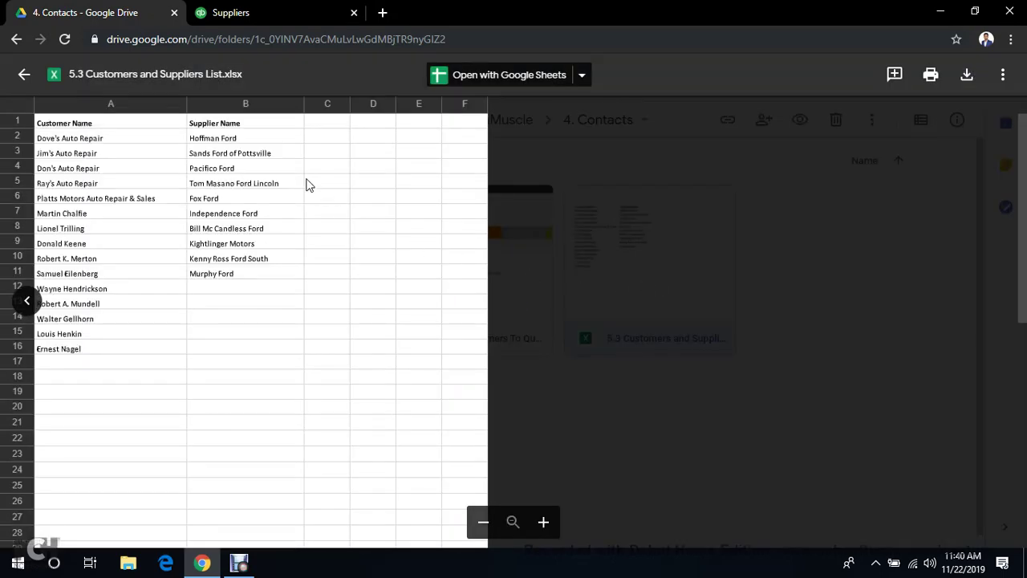
left_click(249, 142)
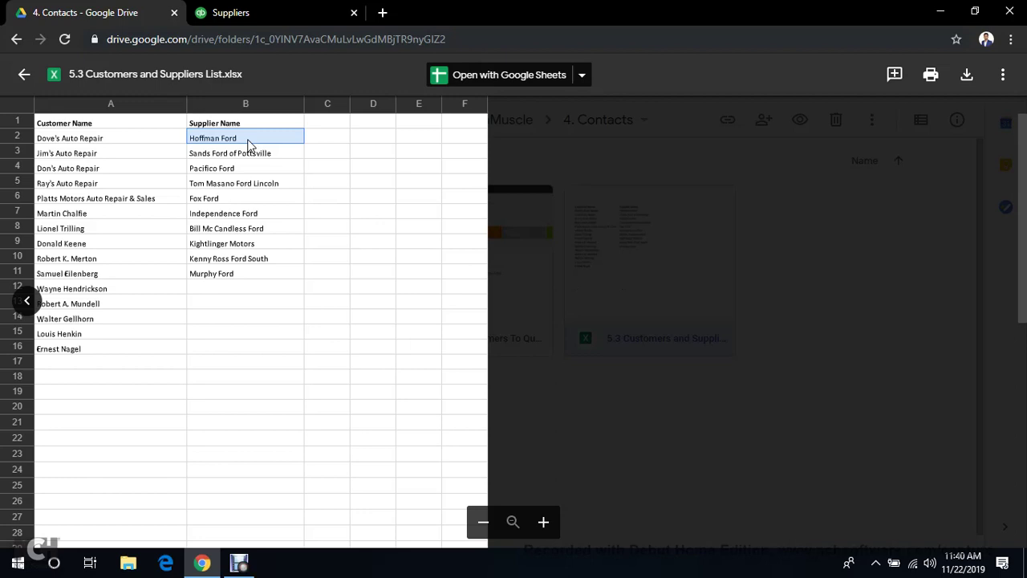
left_click(273, 12)
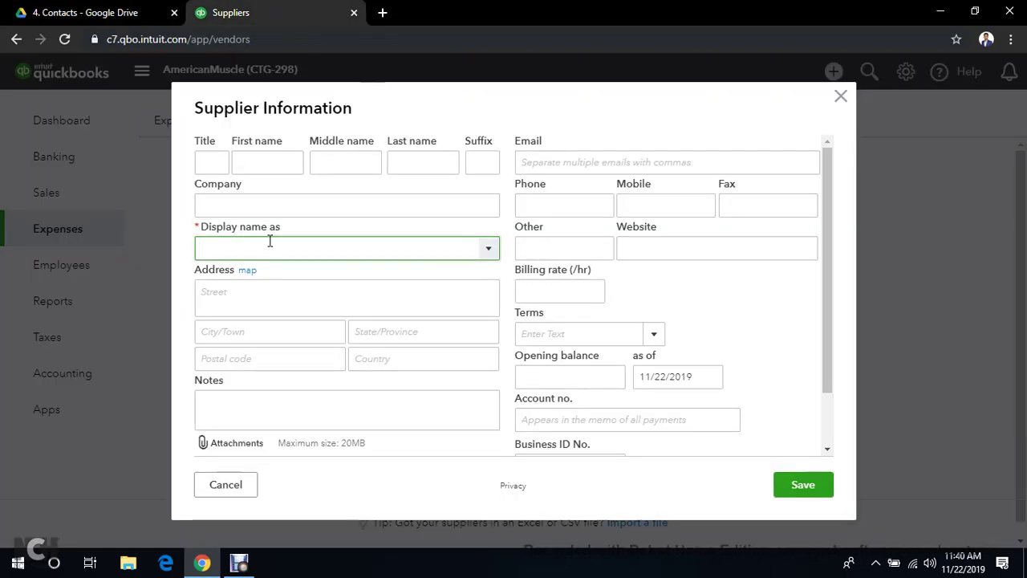
Paste Hoffman Ford as the supplier's Display name and save it
type("Hoffman Ford")
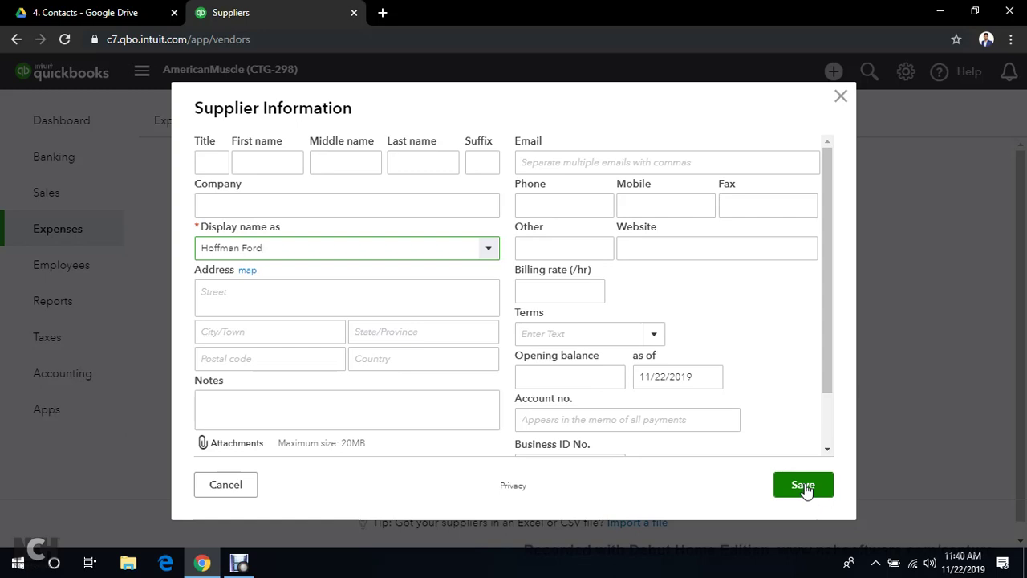
left_click(805, 489)
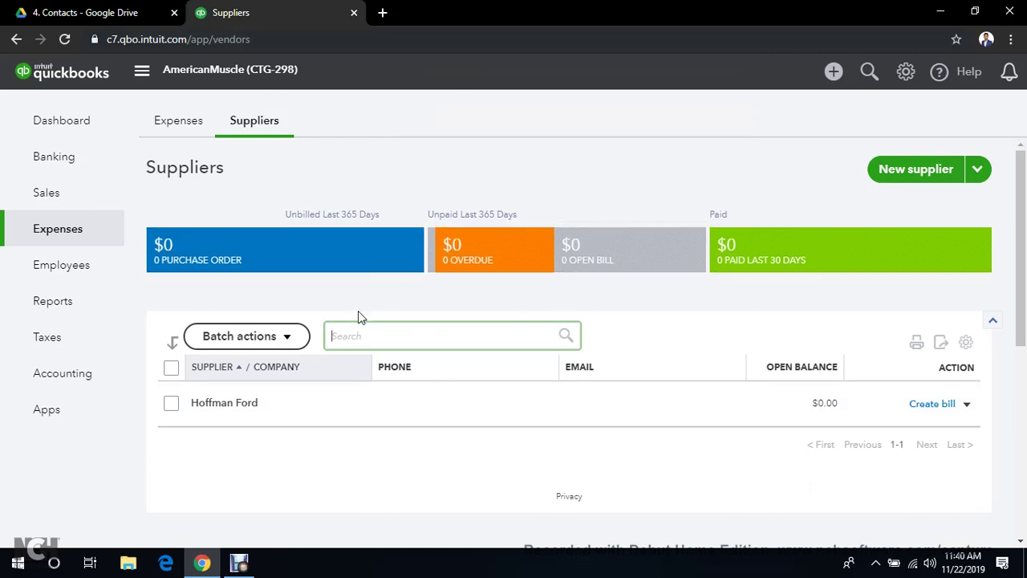
left_click(238, 566)
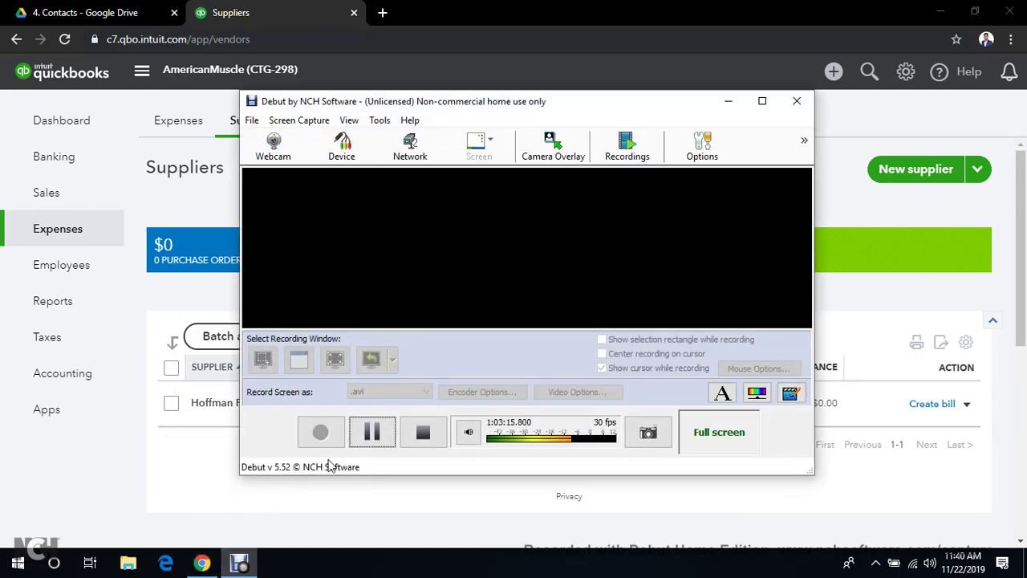
left_click(372, 433)
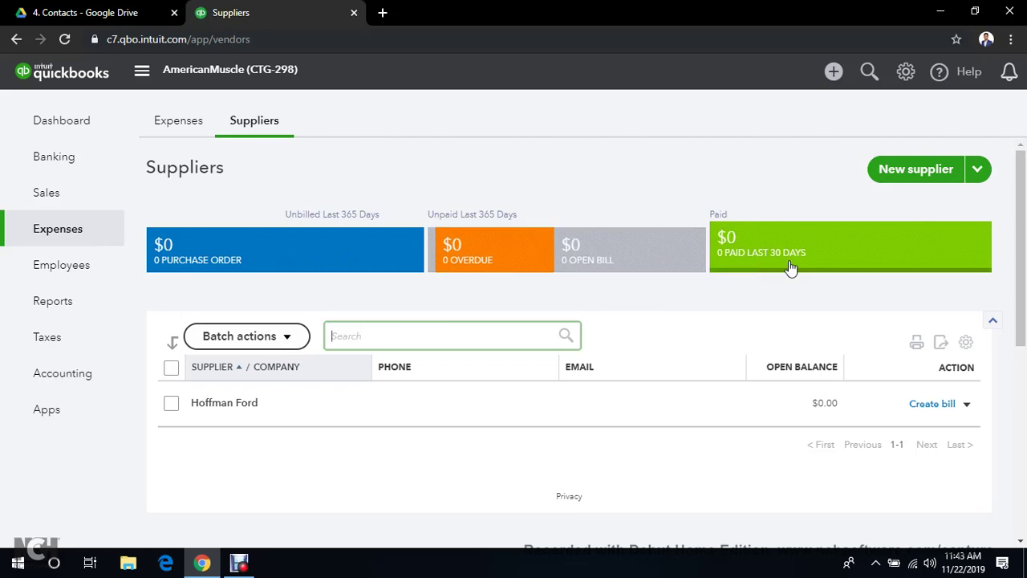
scroll(289, 425, "down", 2)
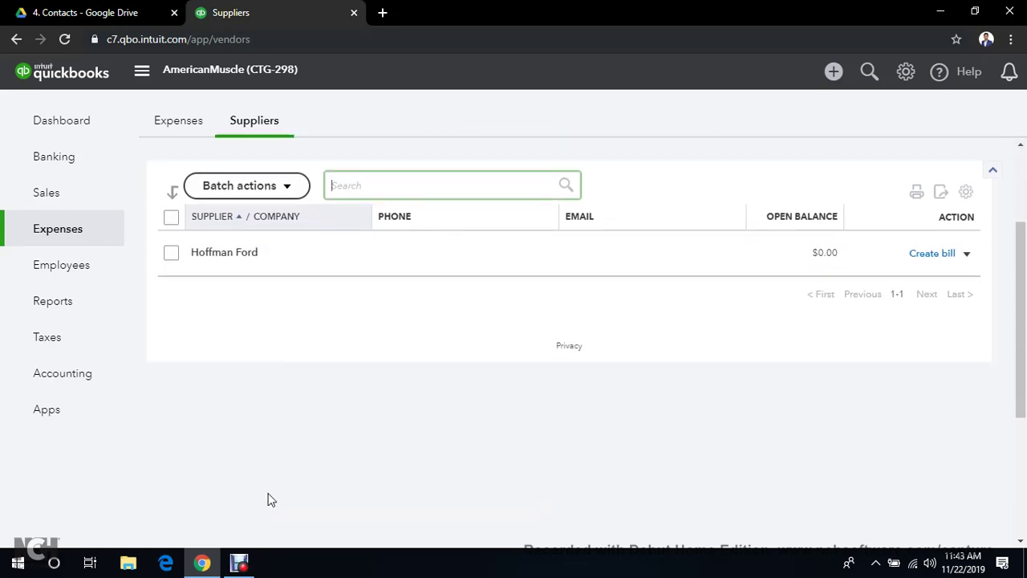
scroll(297, 481, "up", 1)
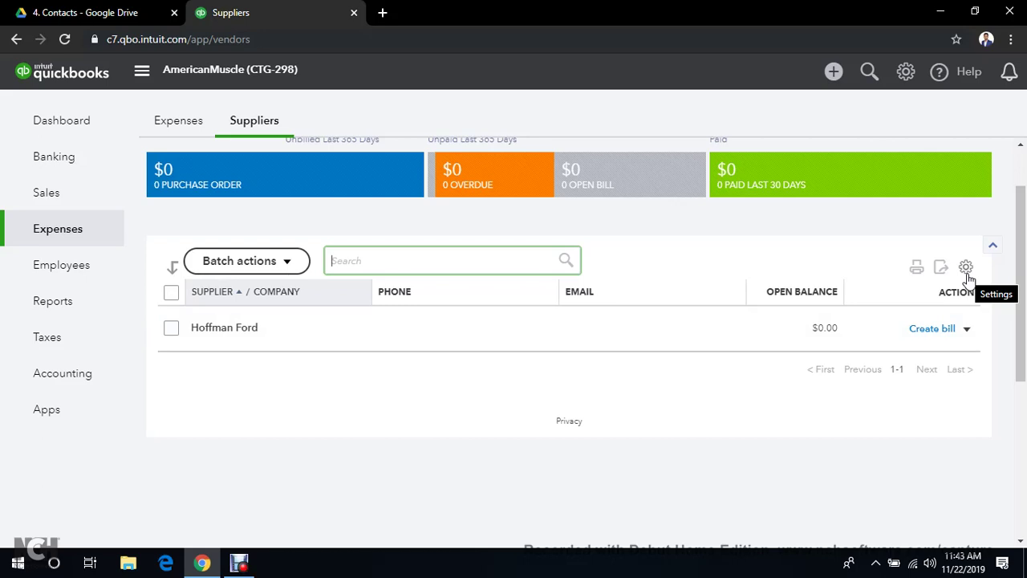
Turn on the Address column in the suppliers table, keeping Phone and Email visible
left_click(966, 268)
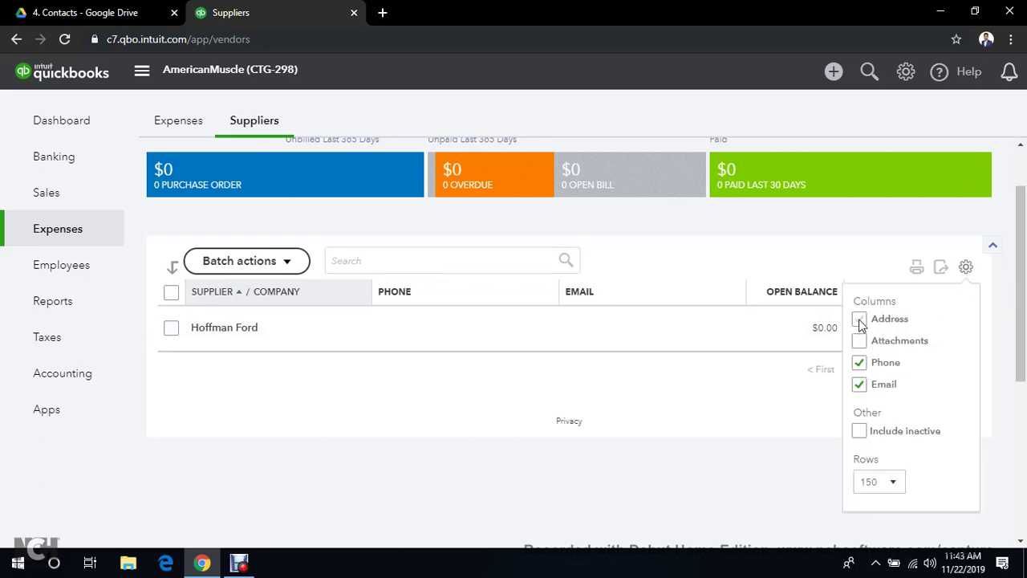
left_click(860, 320)
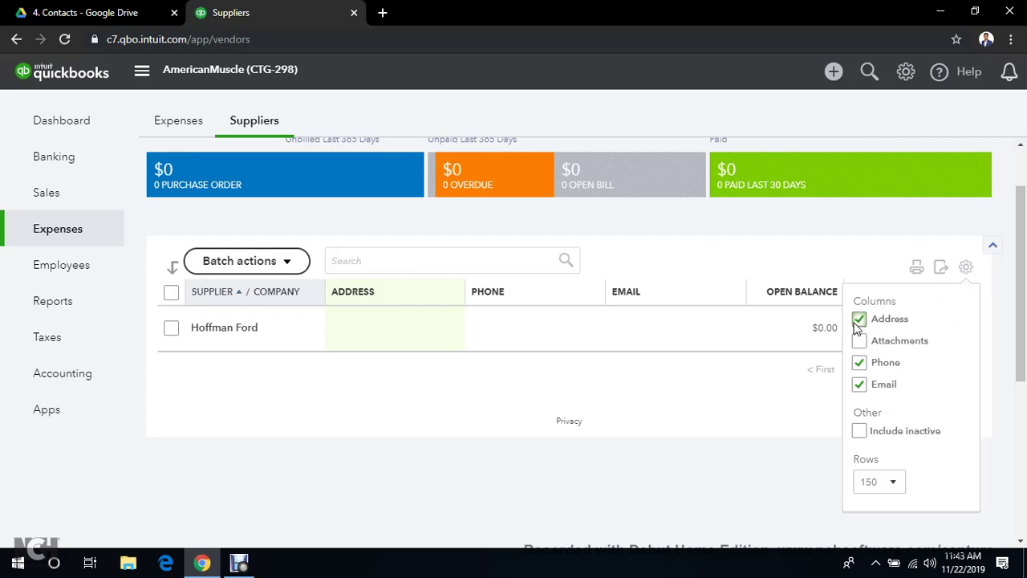
left_click(859, 364)
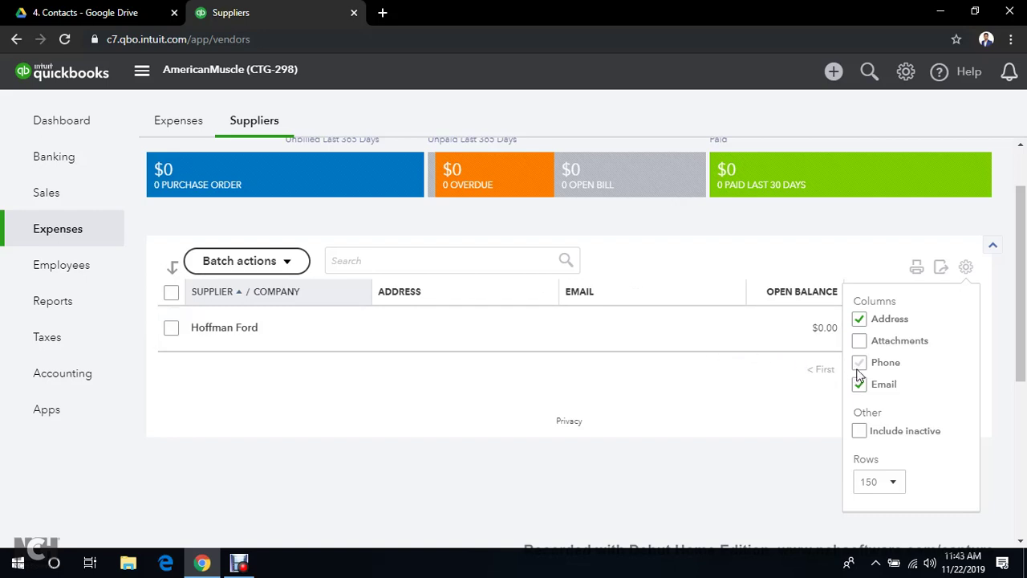
left_click(860, 365)
scroll(883, 337, "down", 1)
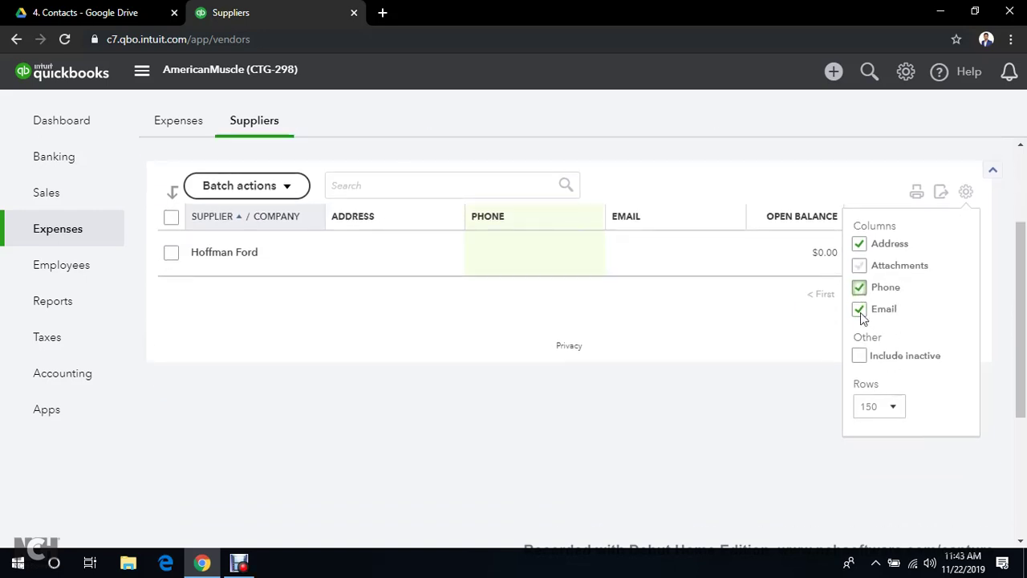
left_click(690, 386)
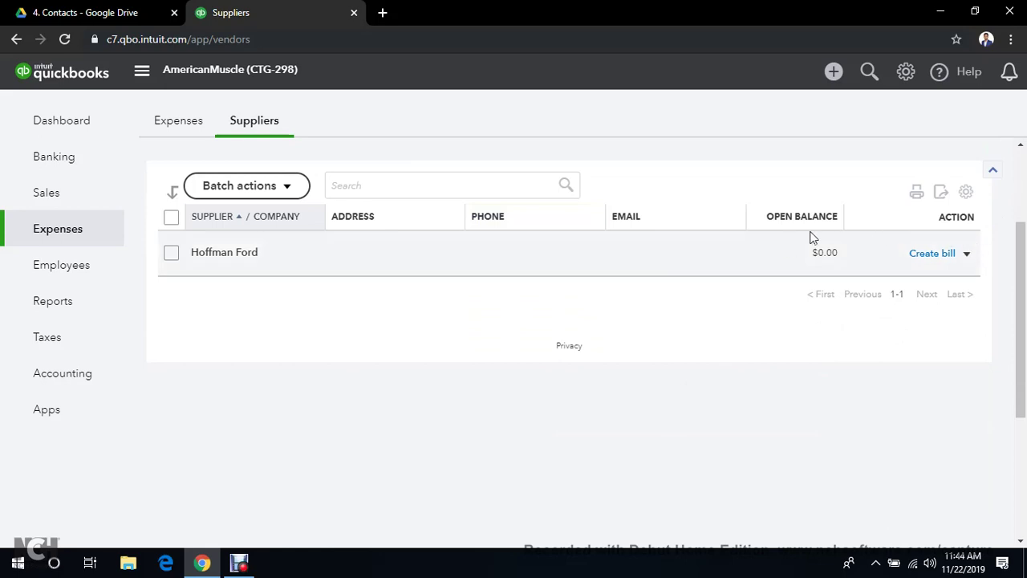
scroll(780, 257, "up", 2)
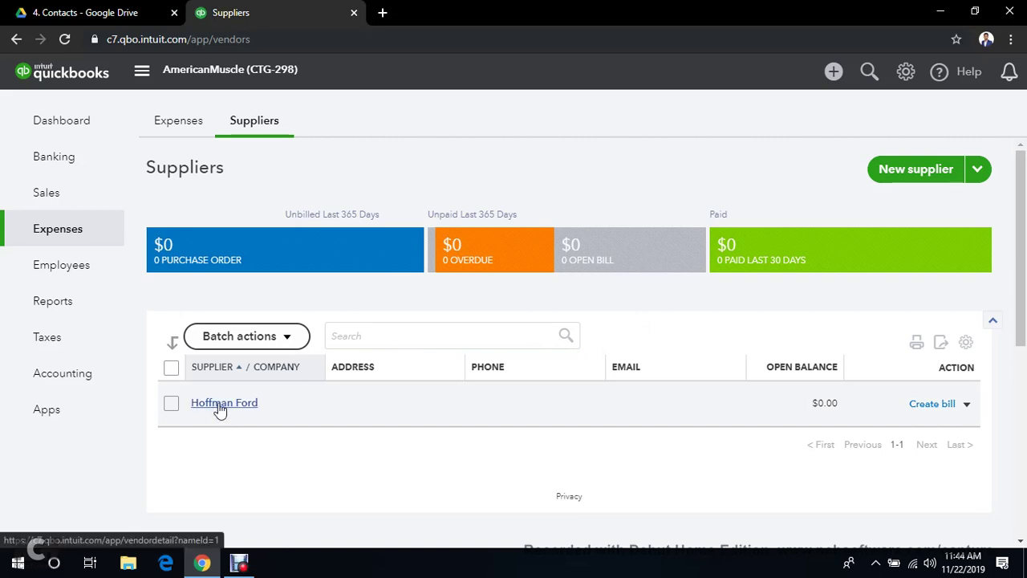
Open Hoffman Ford's supplier record and review its edit form, closing it without changes
left_click(222, 404)
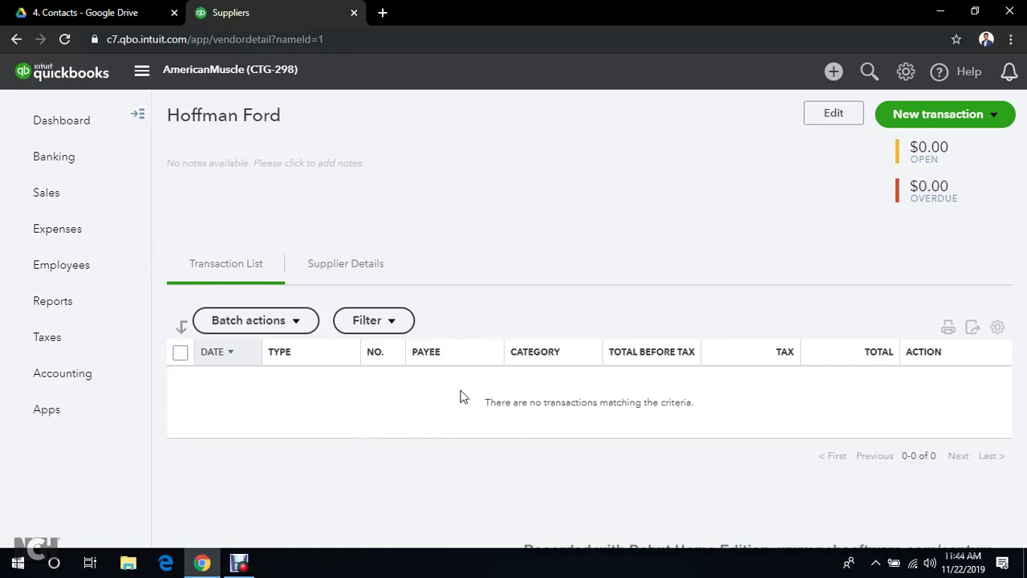
triple_click(420, 430)
left_click(379, 464)
left_click(835, 115)
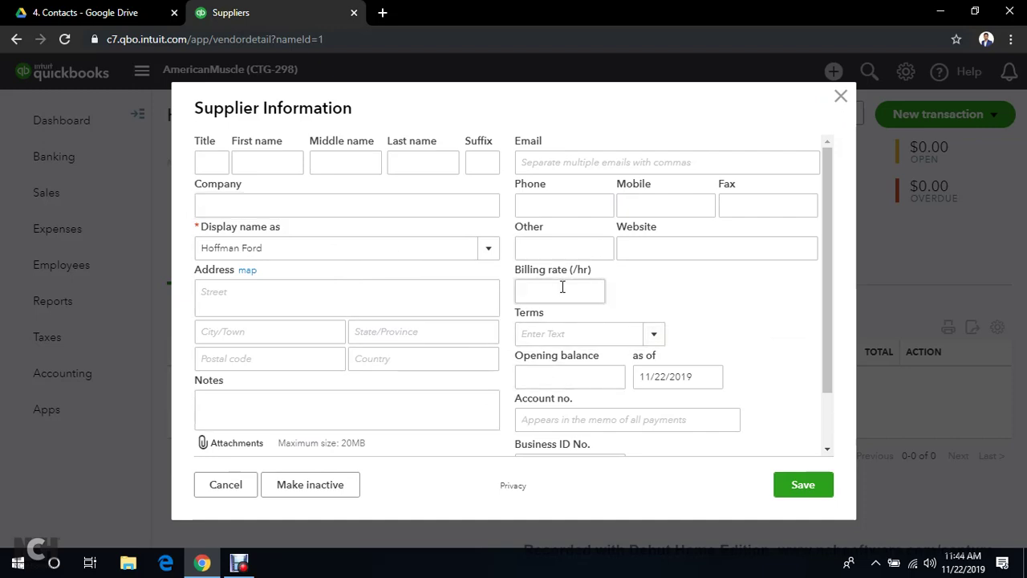
left_click(289, 248)
left_click(606, 166)
left_click(655, 208)
left_click(683, 244)
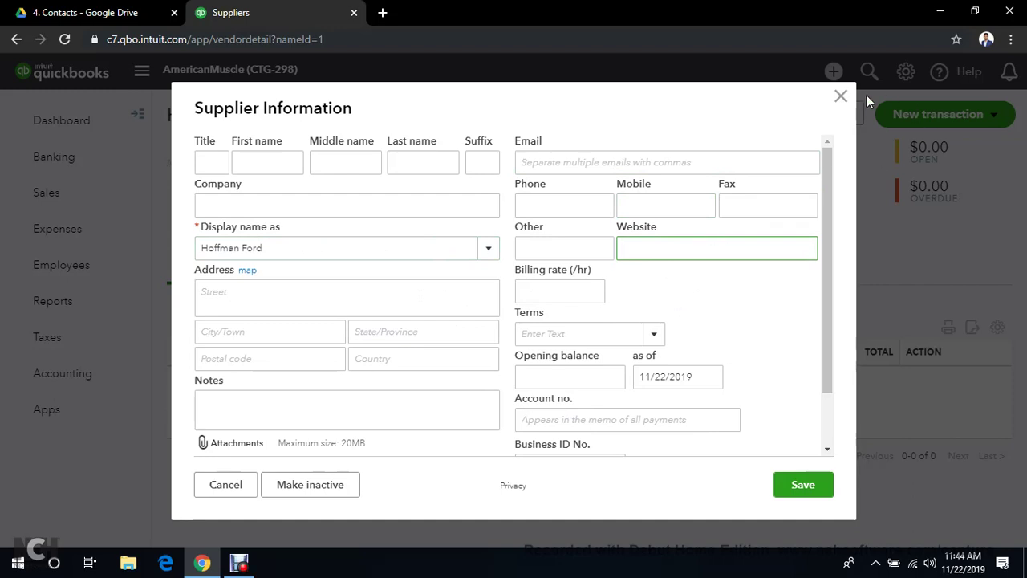
left_click(841, 97)
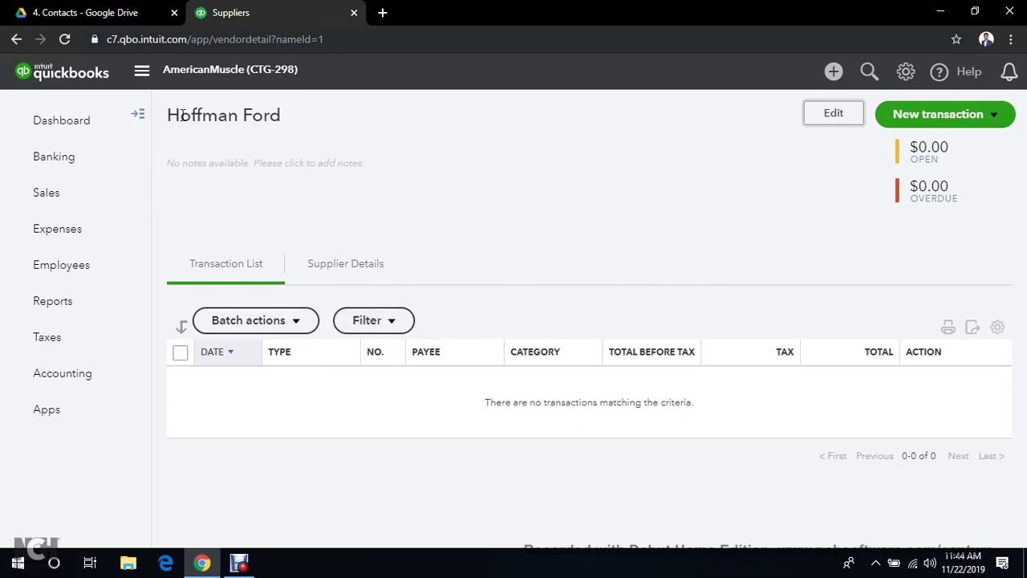
View Hoffman Ford's Supplier Details, return to Transaction List, and show the side supplier list
left_click(839, 116)
left_click(325, 277)
scroll(557, 257, "down", 1)
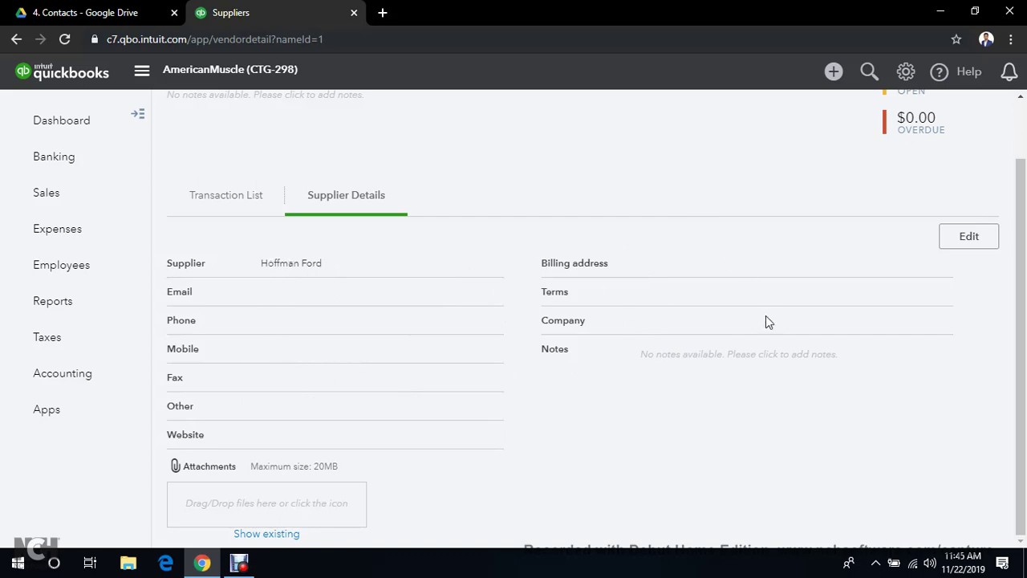
left_click(237, 197)
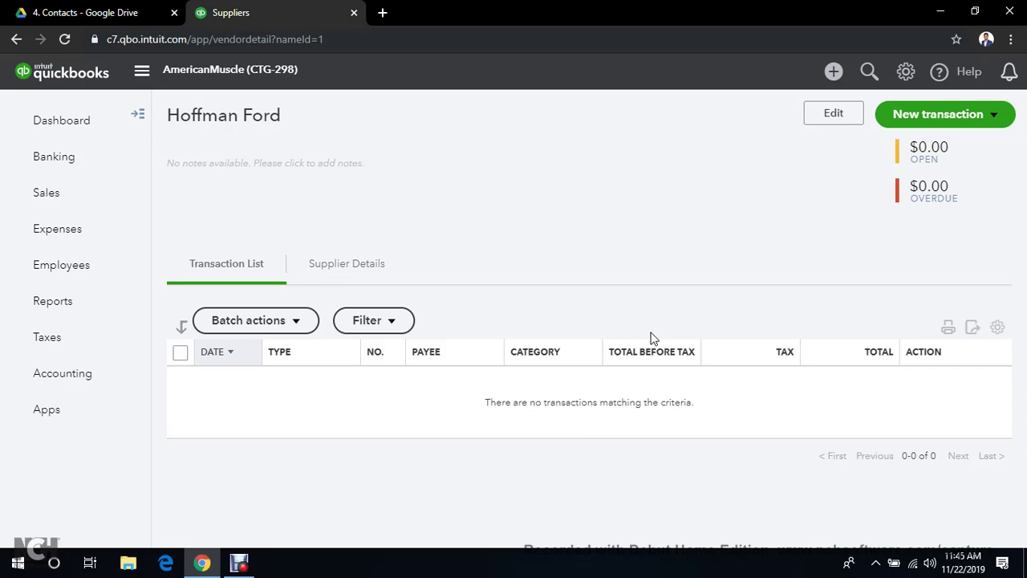
left_click(137, 114)
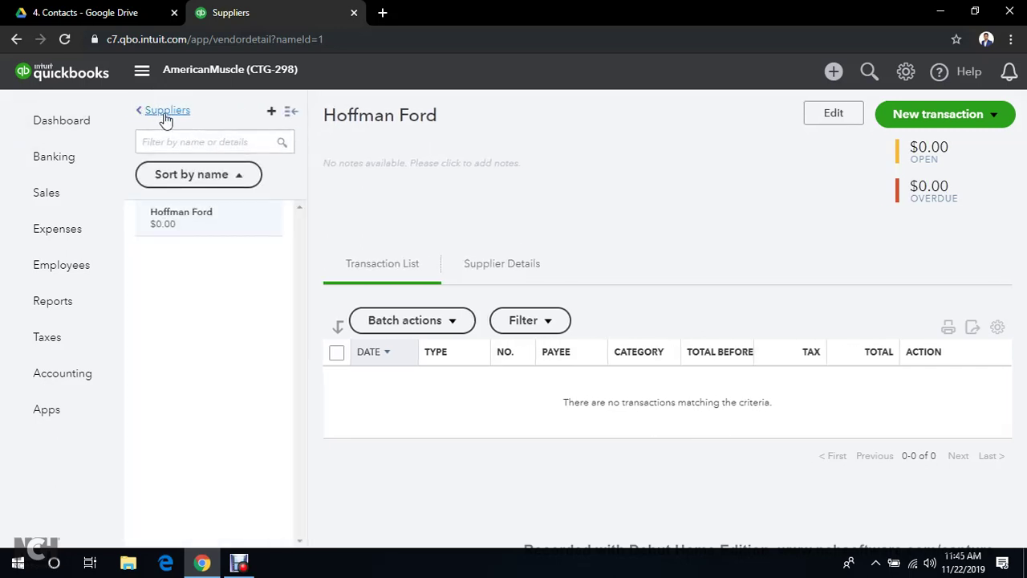
Add Sands Ford of Pottsville, copied from spreadsheet cell B3, as a new supplier
left_click(166, 113)
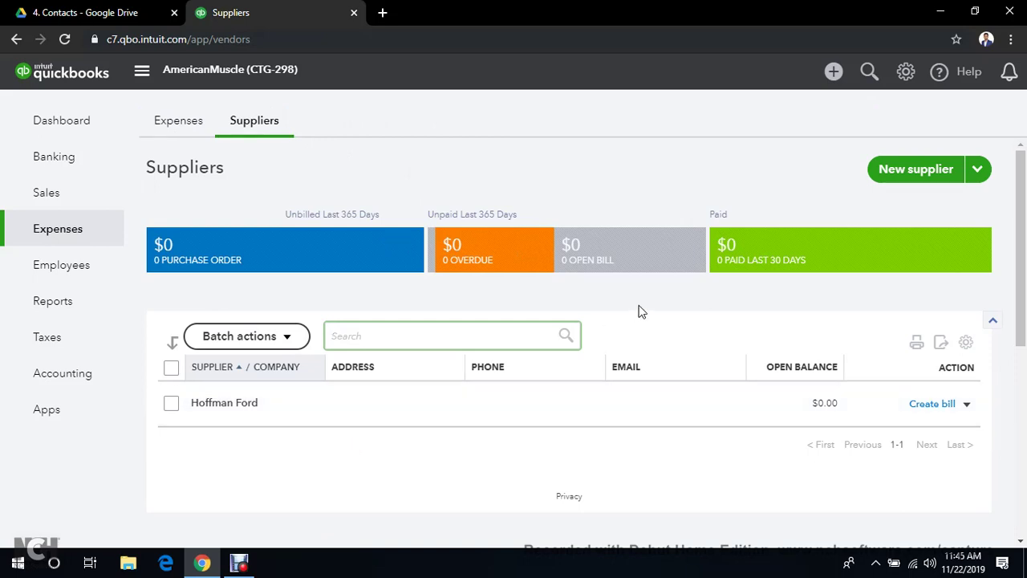
left_click(931, 179)
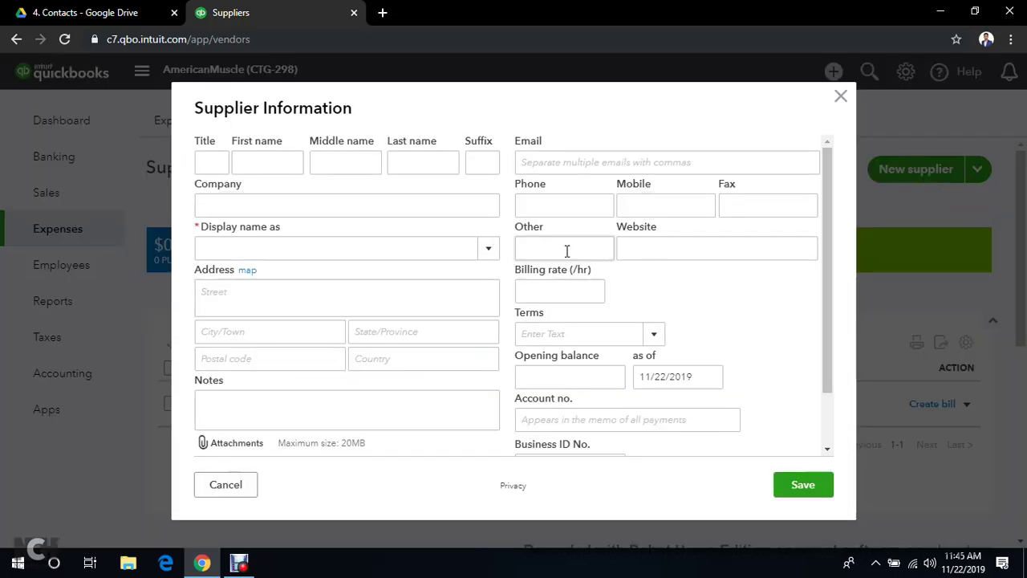
left_click(257, 249)
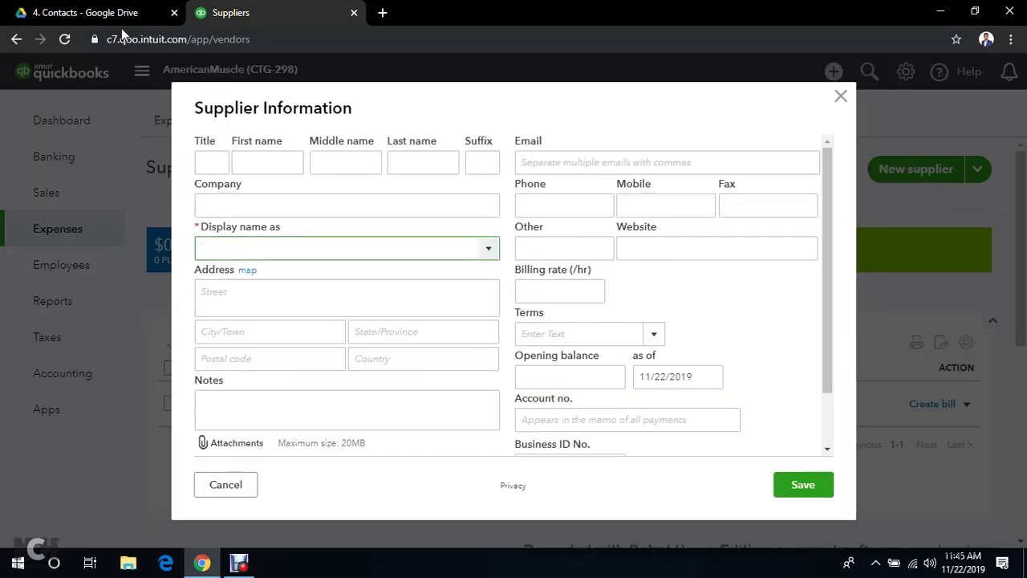
left_click(113, 13)
left_click(212, 156)
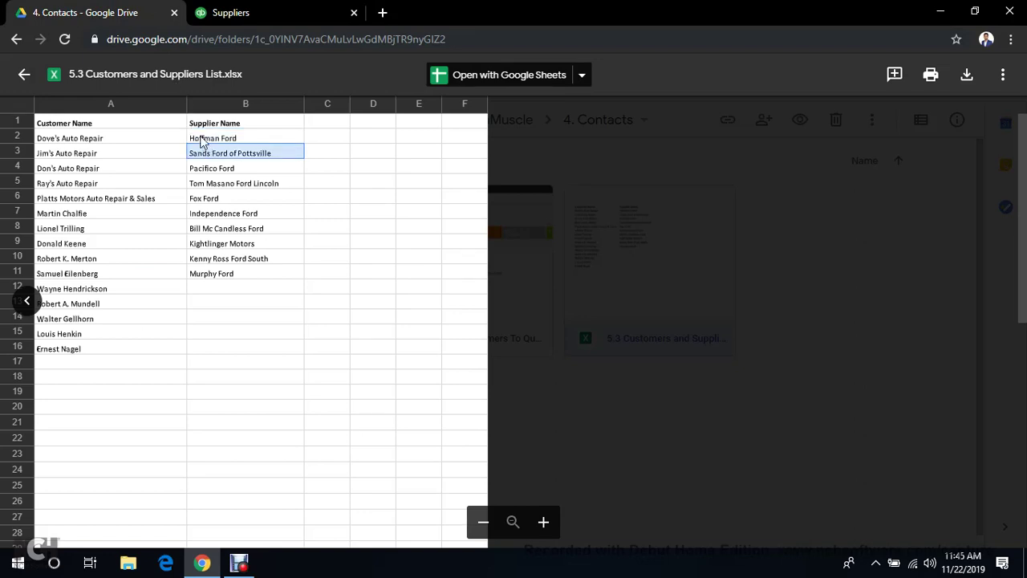
left_click(269, 12)
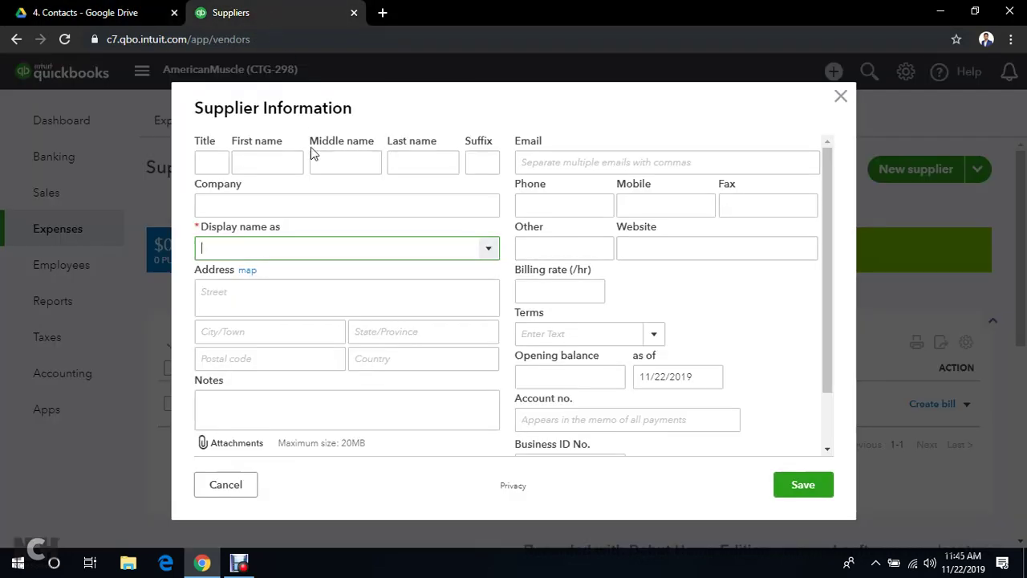
type("Sands Ford of Pottsville")
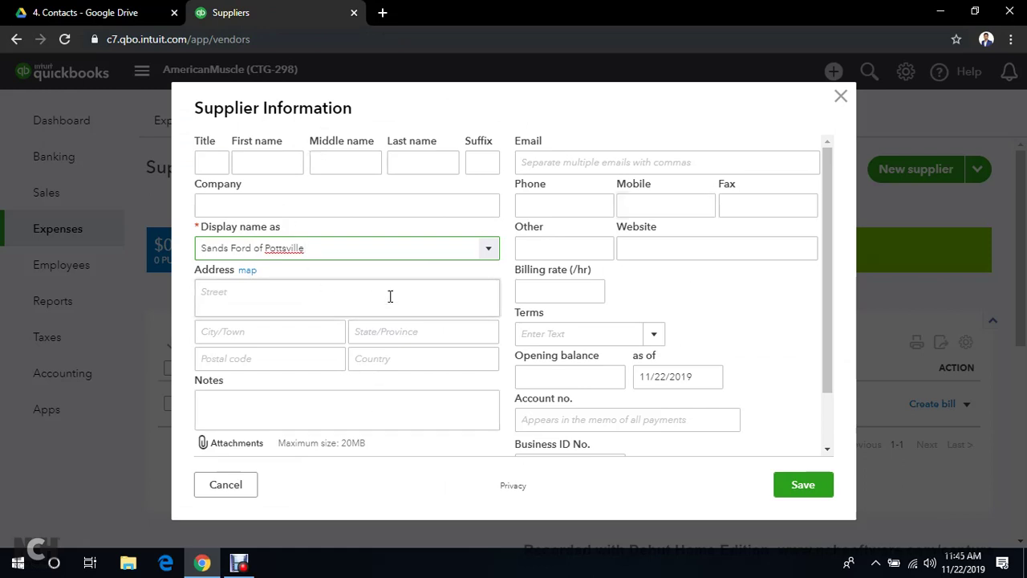
scroll(679, 337, "down", 2)
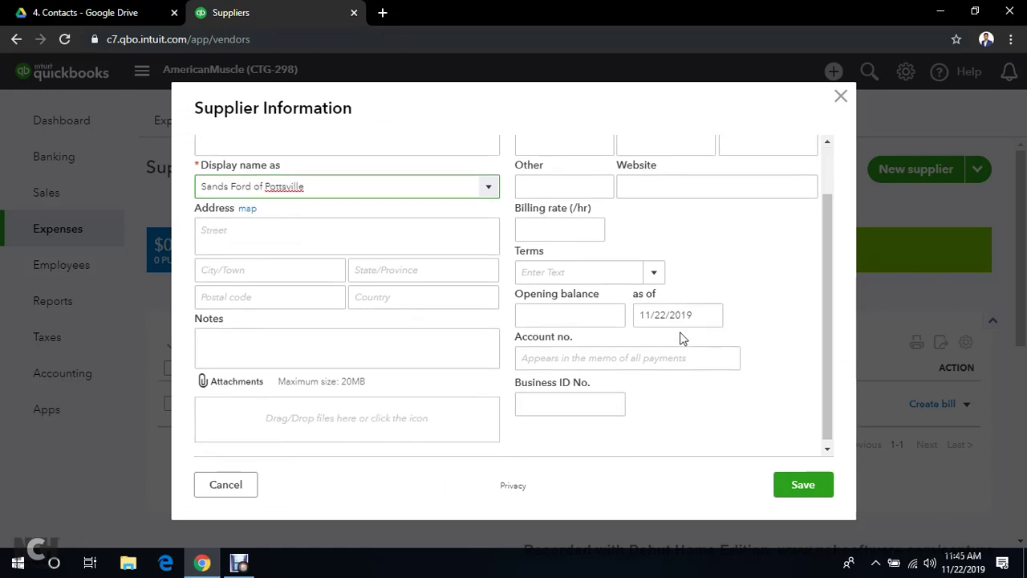
left_click(807, 491)
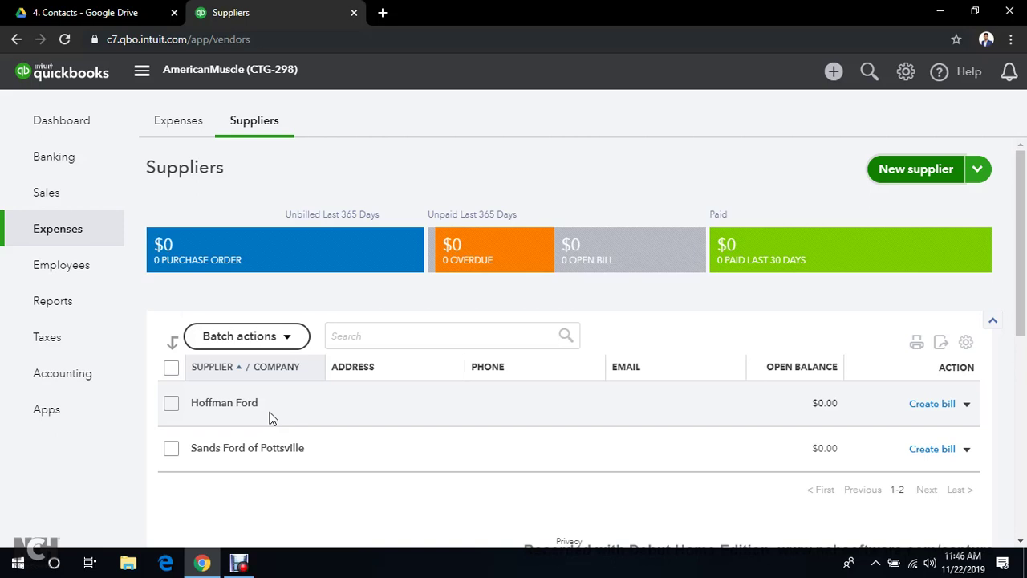
Select B4:B11 (Pacifico Ford to Murphy Ford), then choose Import suppliers from the New supplier menu
left_click(64, 12)
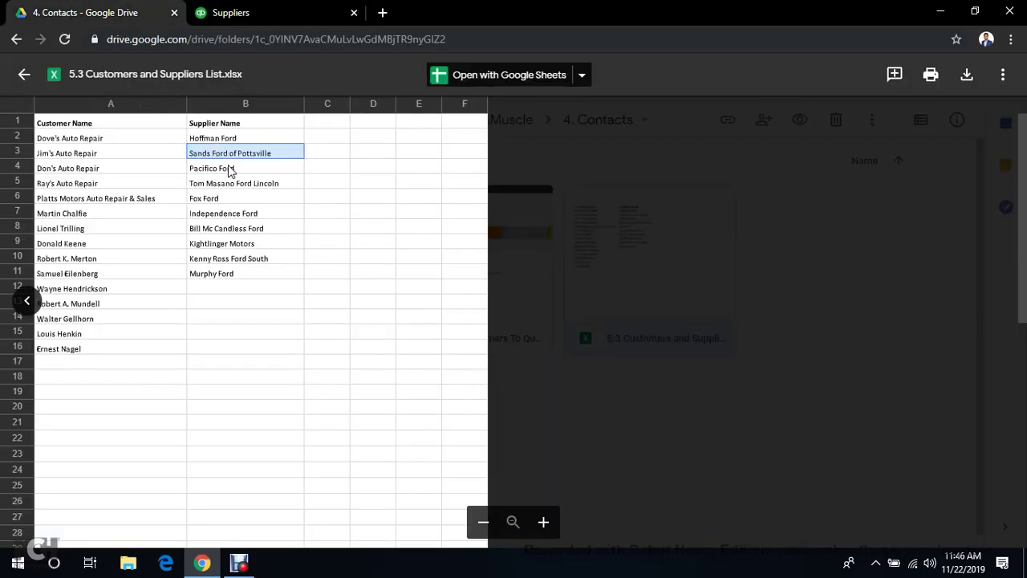
left_click_drag(228, 169, 243, 274)
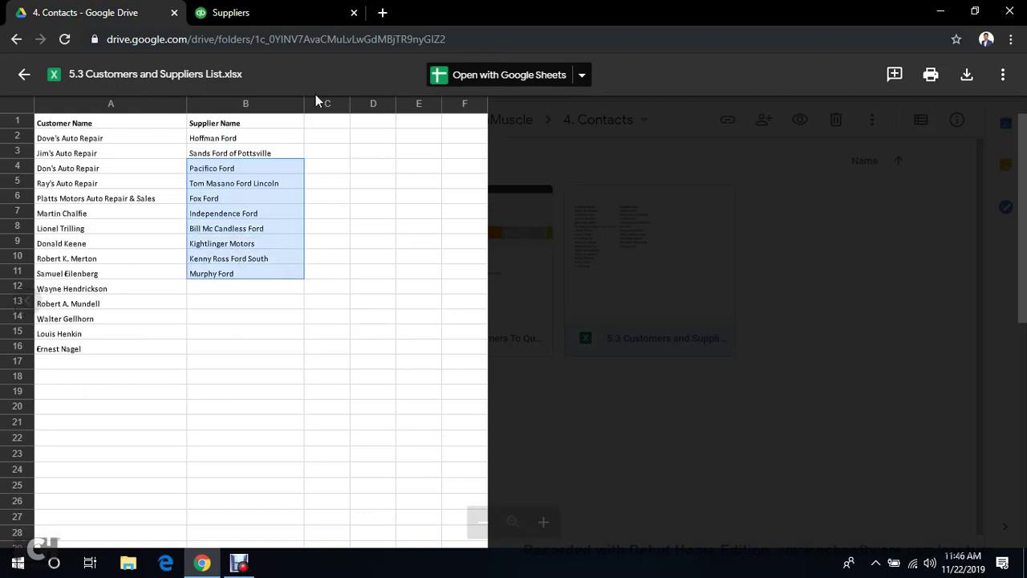
left_click(321, 13)
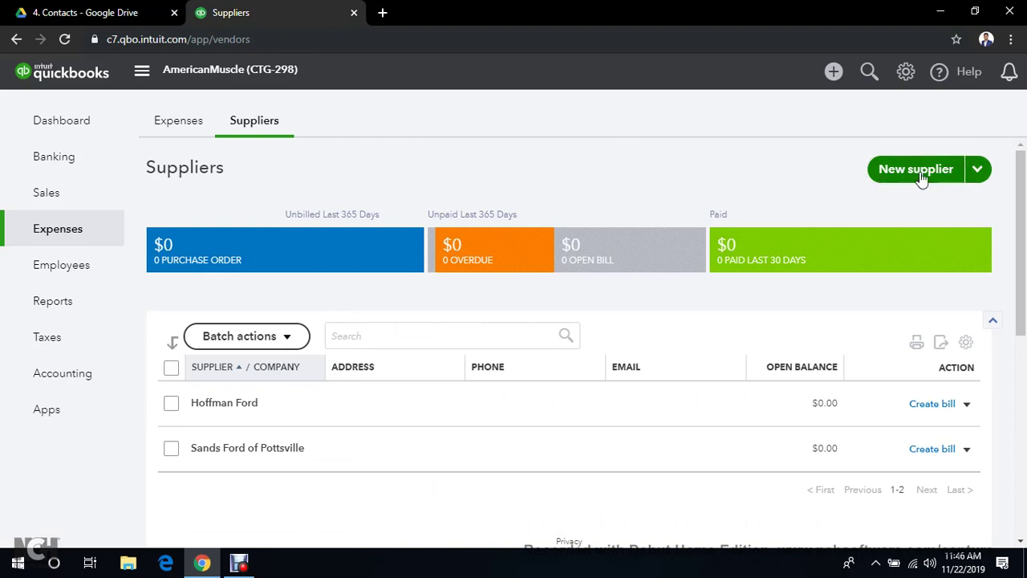
left_click(977, 172)
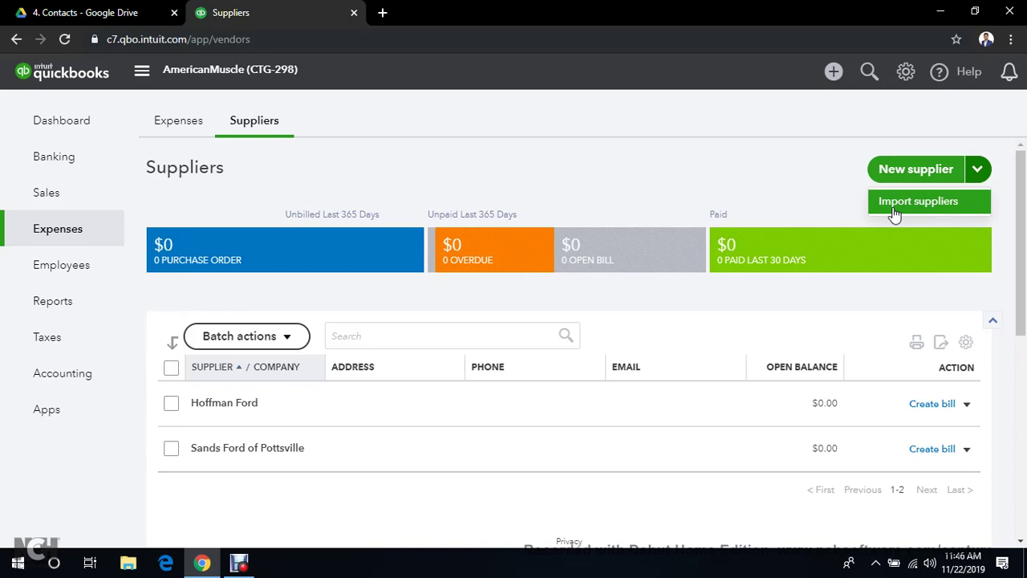
left_click(895, 210)
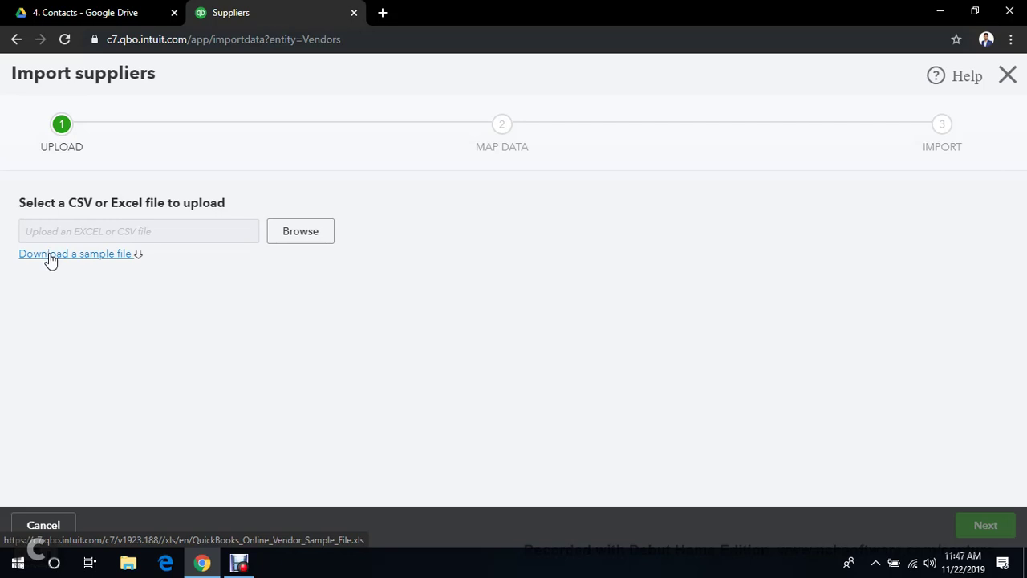
Download QuickBooks_Online_Vendor_Sample_File from Import suppliers and show it in the Downloads folder
left_click(51, 257)
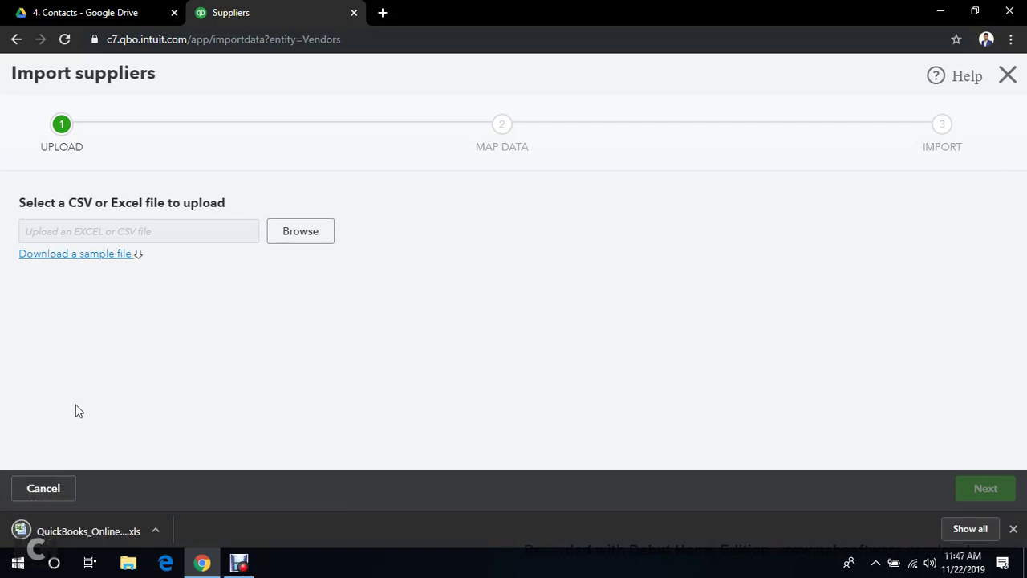
left_click(158, 532)
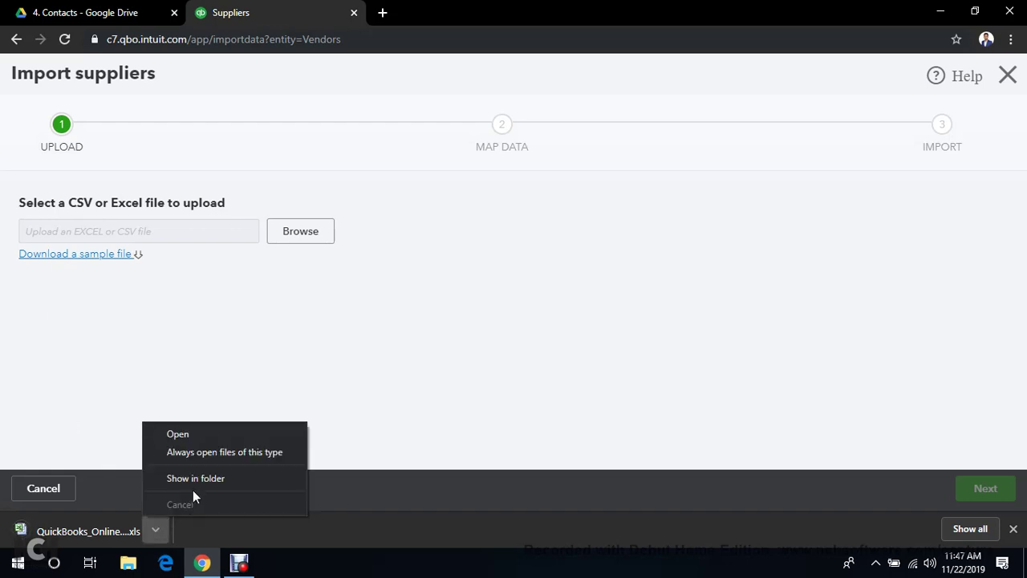
left_click(195, 478)
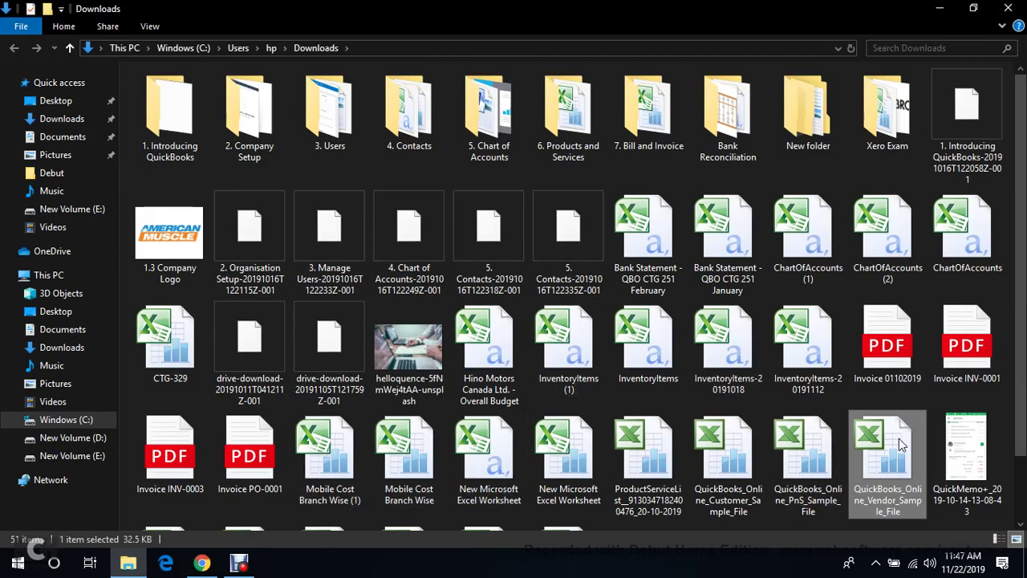
Open the vendor sample file in maximized Excel and select the sample data range to A2:G12
double_click(901, 444)
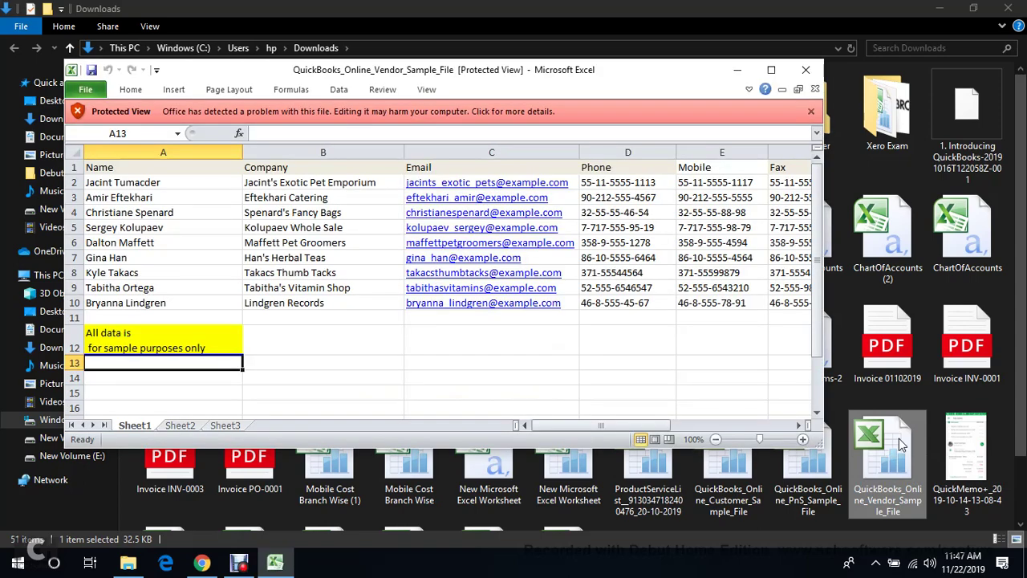
left_click(771, 69)
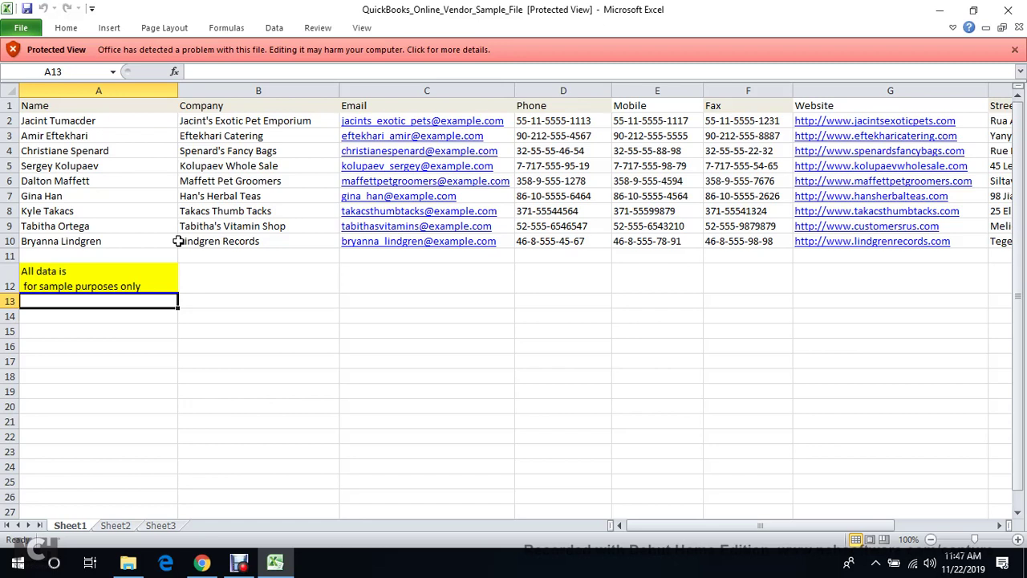
left_click(52, 282)
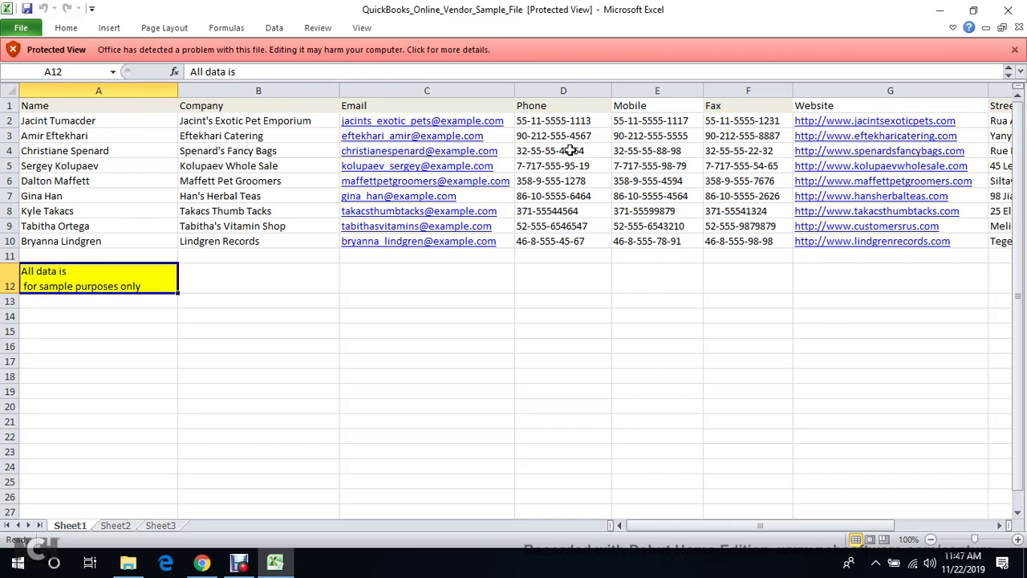
key("Up")
key("Up")
left_click(110, 153)
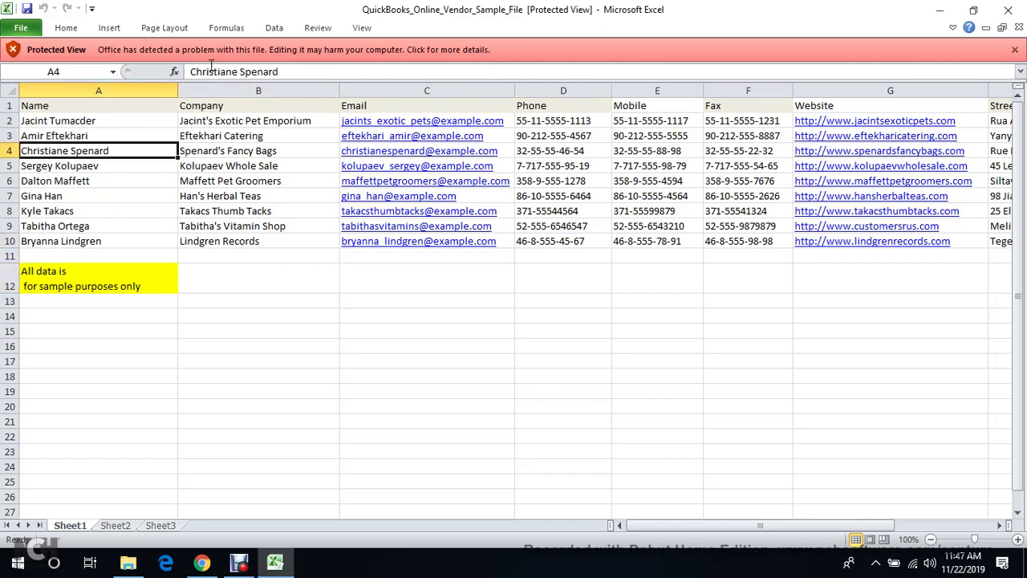
left_click_drag(90, 121, 958, 273)
key("ctrl+t")
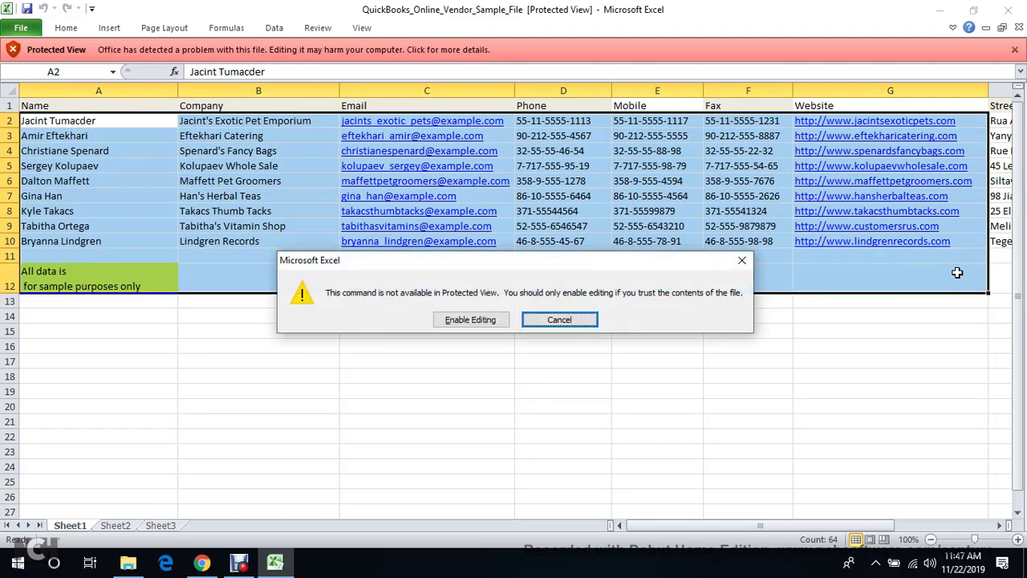
Enable editing and review the column headers from Name through Tax Id Number
left_click(469, 319)
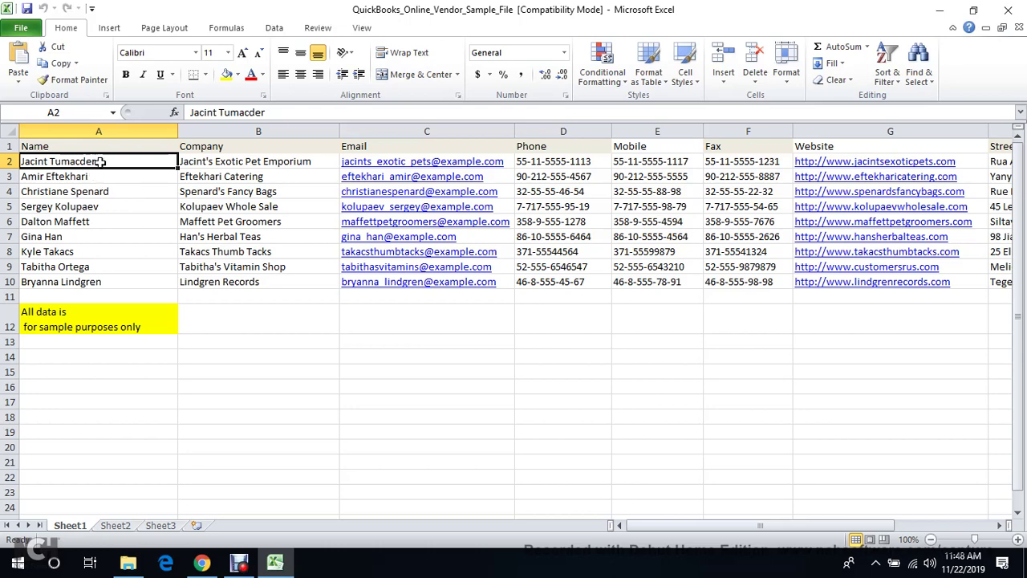
key("shift+Down")
key("shift+Down")
key("shift+Down")
key("shift+Down")
key("Up")
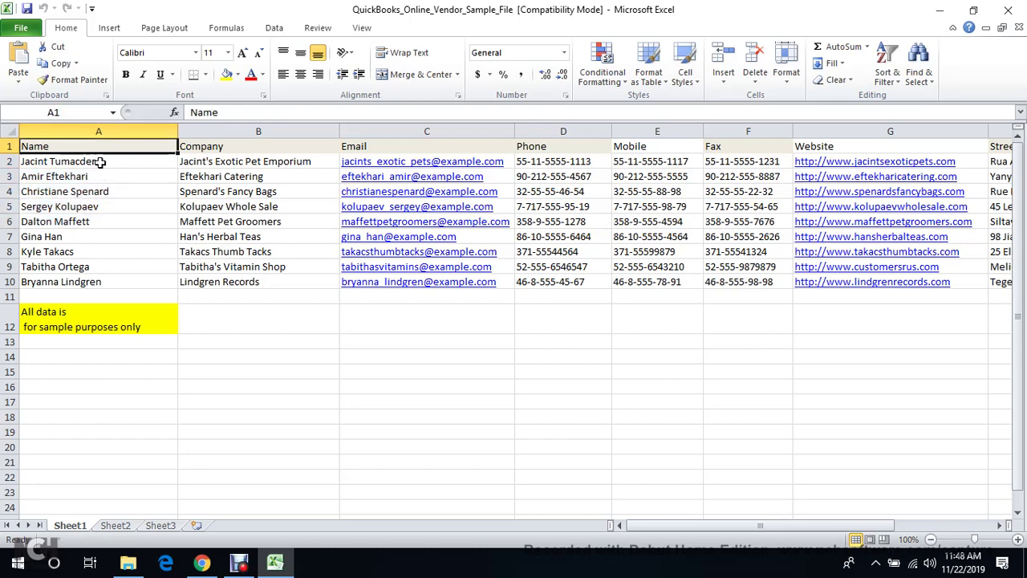
key("Down")
key("Up")
key("Right")
key("Down")
key("Up")
key("Right")
key("Down")
key("Up")
key("Right")
key("Right")
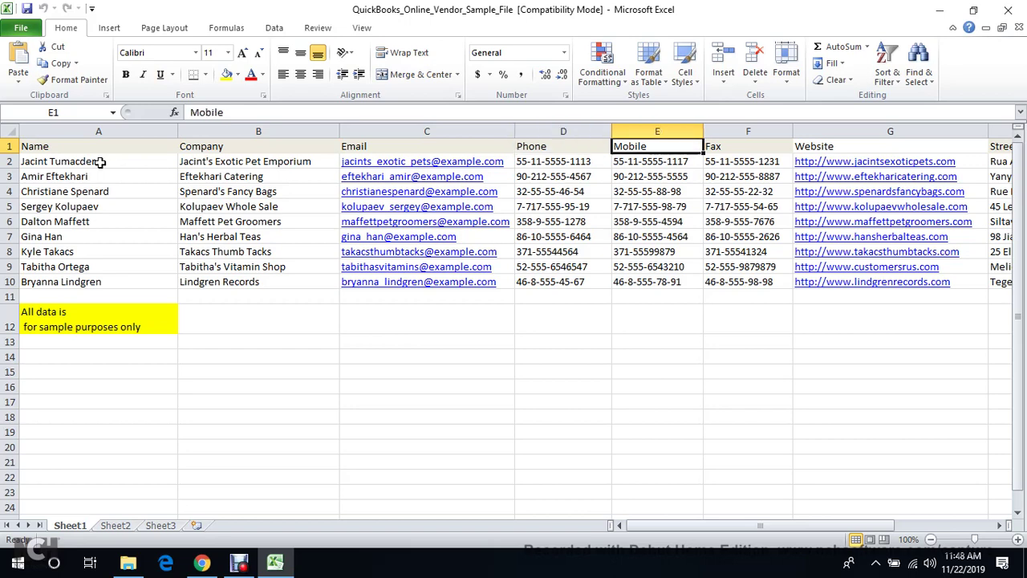
key("Right")
key("Right")
key("Right")
key("Right")
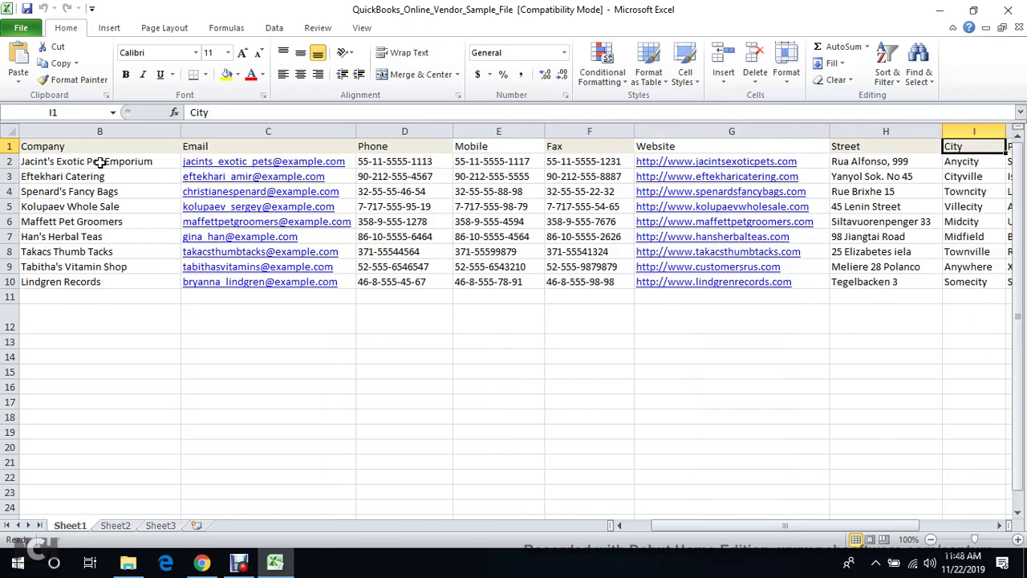
key("Right")
key("Right")
key("Right")
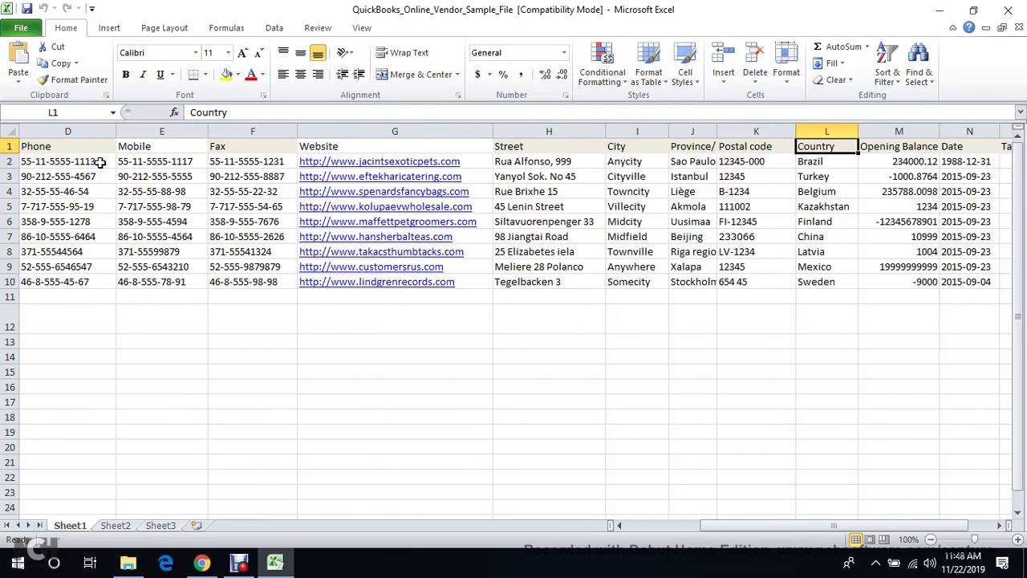
key("Right")
key("Right")
key("Right")
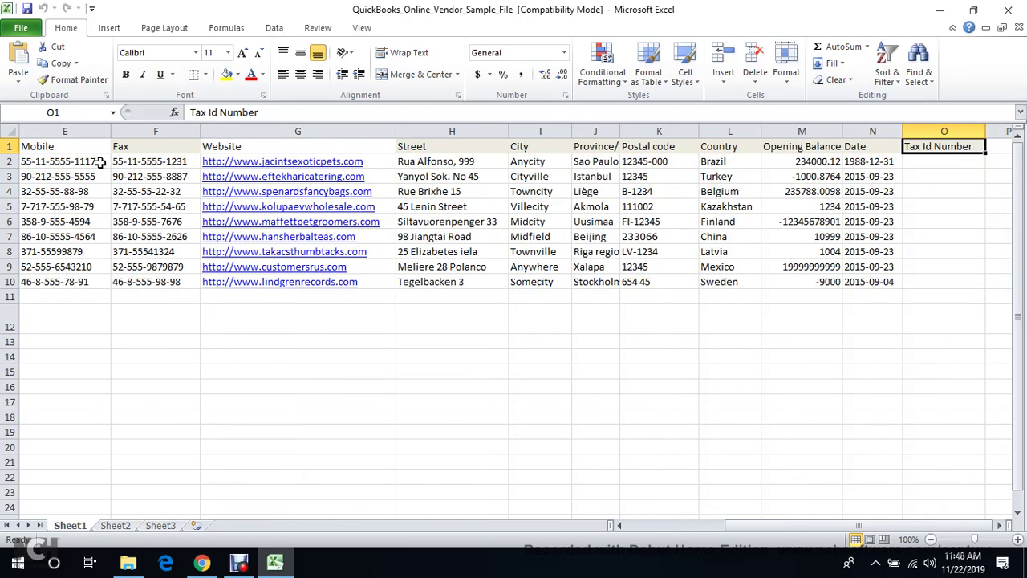
key("Right")
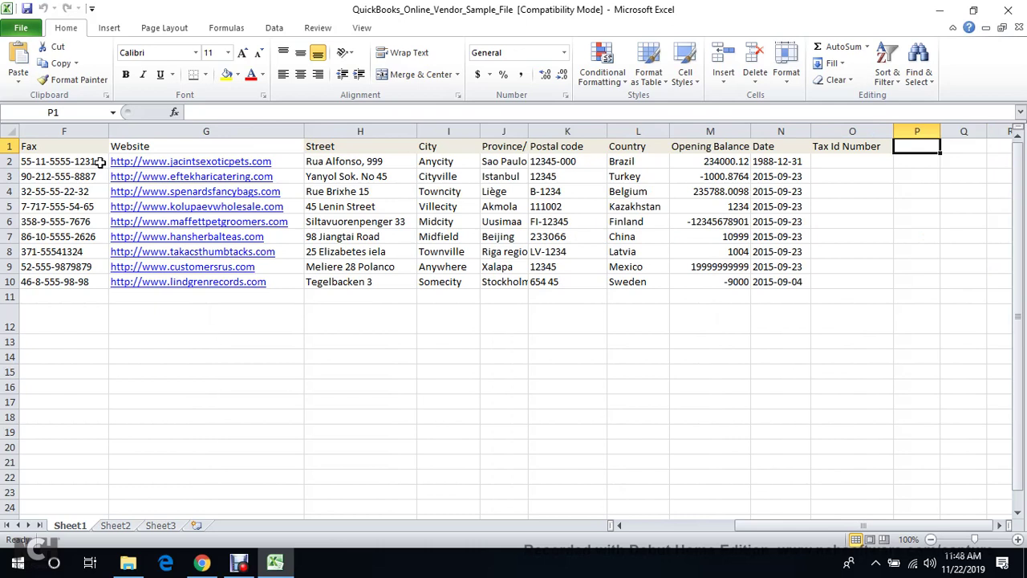
key("Left")
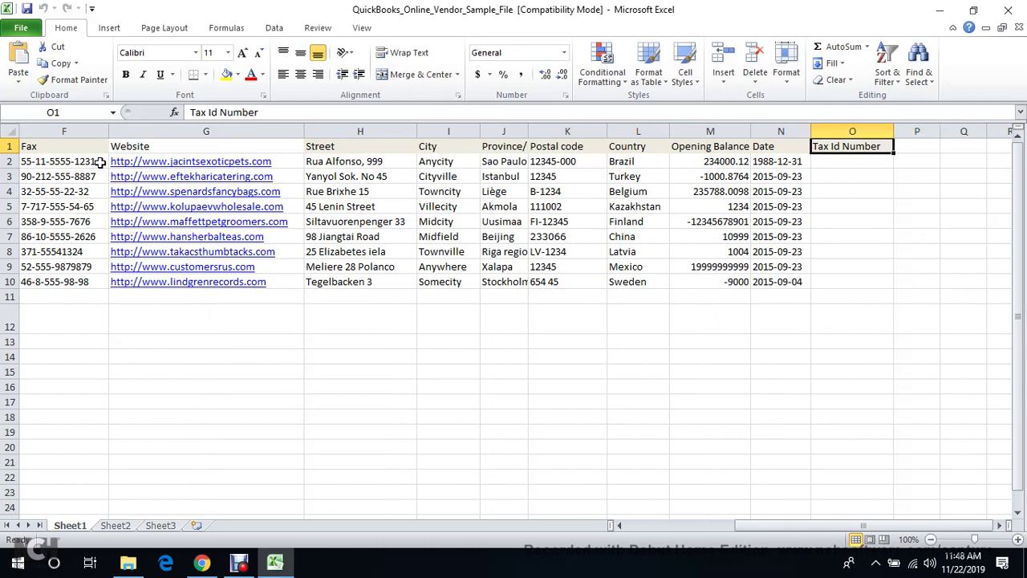
key("Left")
key("Left")
key("Left")
key("Left")
key("Left")
key("Left")
key("Left")
key("Left")
key("Left")
key("Left")
key("Left")
key("Left")
key("Left")
key("Left")
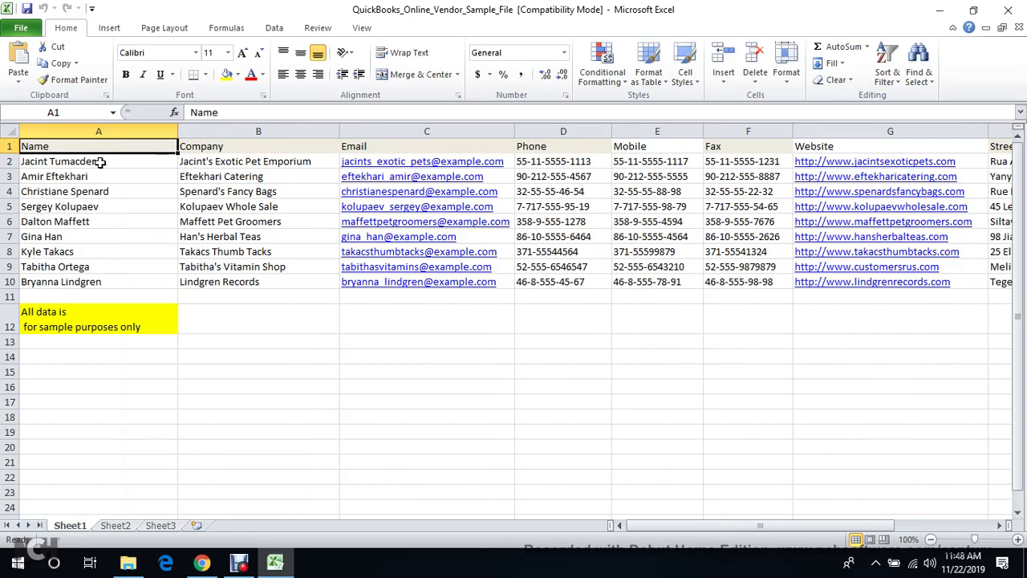
Delete rows A2:A13 as entire rows so only the header row remains
key("Down")
key("shift+Down")
key("shift+Down")
key("shift+Down")
key("shift+Down")
key("shift+Down")
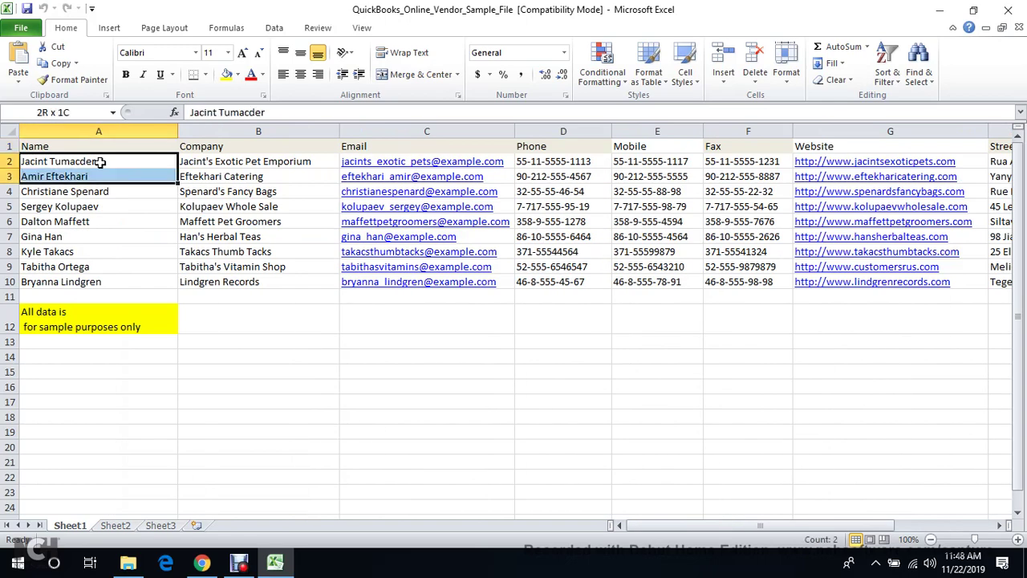
key("shift+Down")
key("shift+Down")
key("shift+Down")
key("shift+Down")
key("shift+Down")
key("shift+Down")
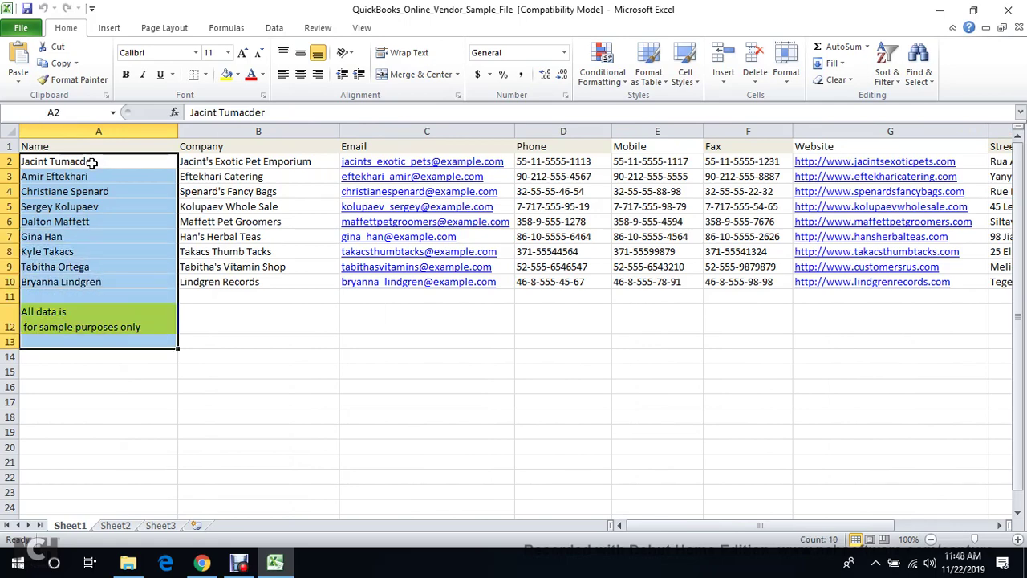
right_click(94, 163)
left_click(178, 278)
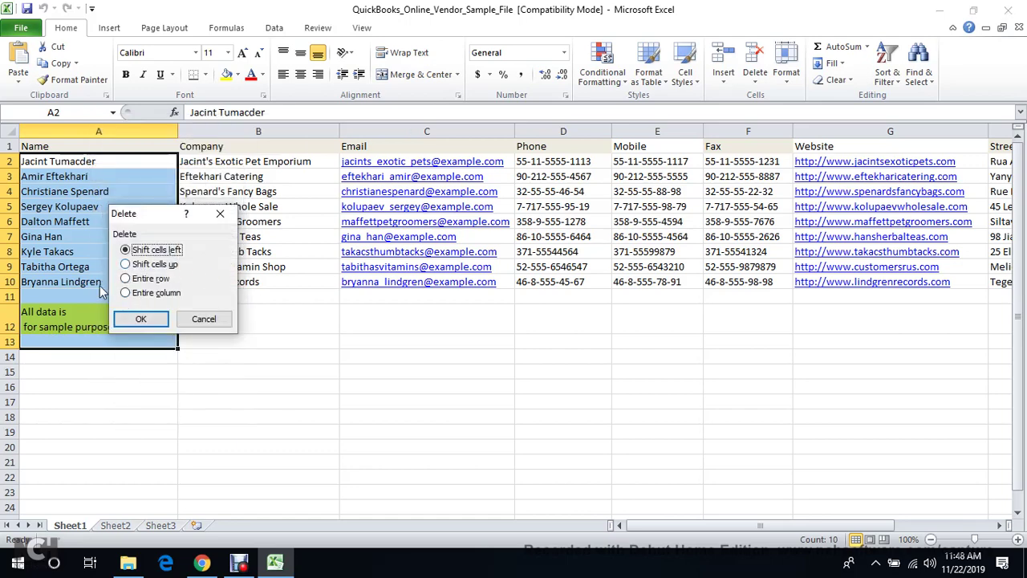
left_click(125, 280)
left_click(138, 320)
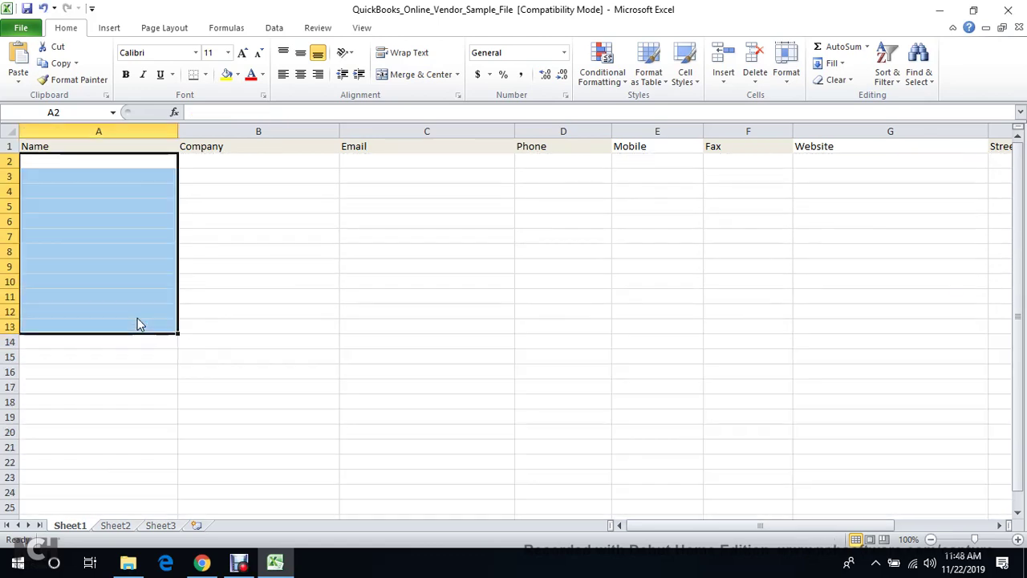
left_click(111, 163)
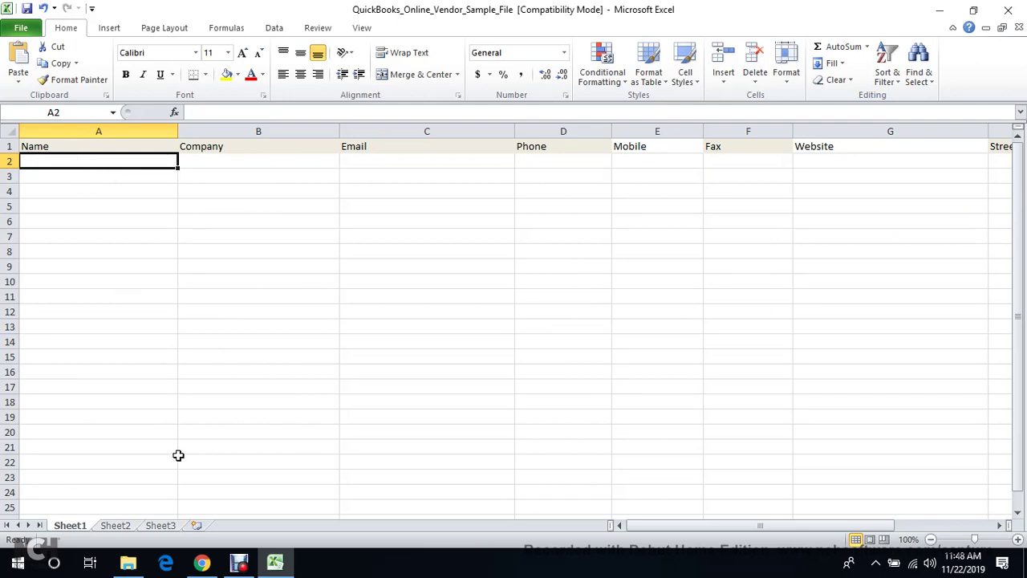
left_click(202, 563)
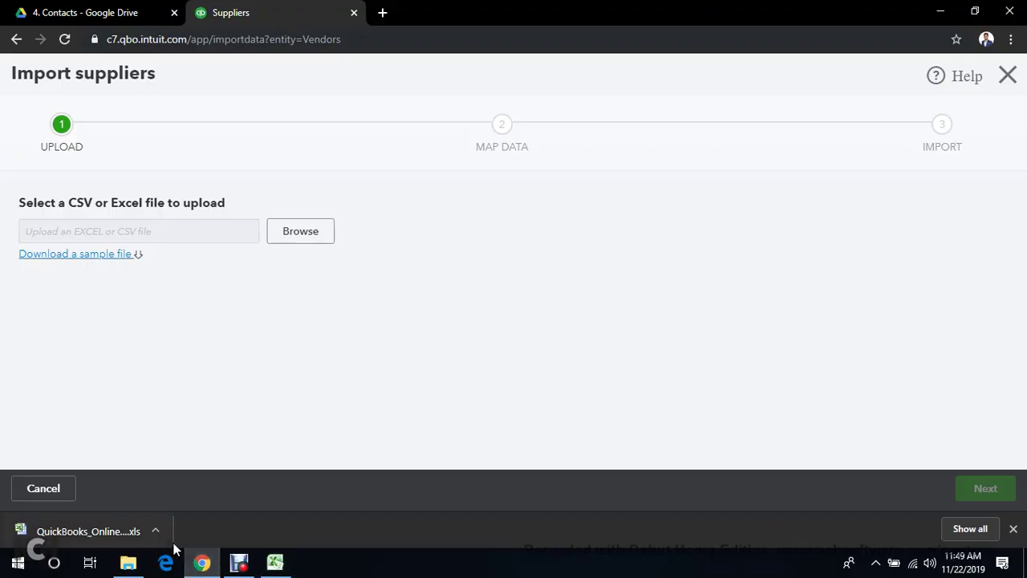
Select supplier names Pacifico Ford through Murphy Ford in the Google Drive list
left_click(96, 12)
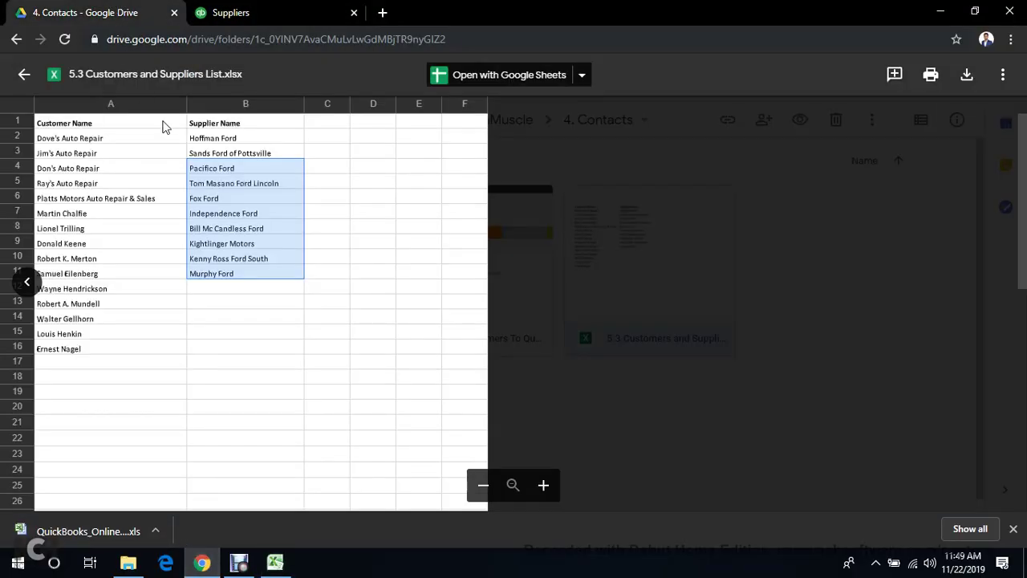
left_click(239, 139)
left_click(240, 157)
left_click_drag(239, 173, 255, 271)
key("ctrl+c")
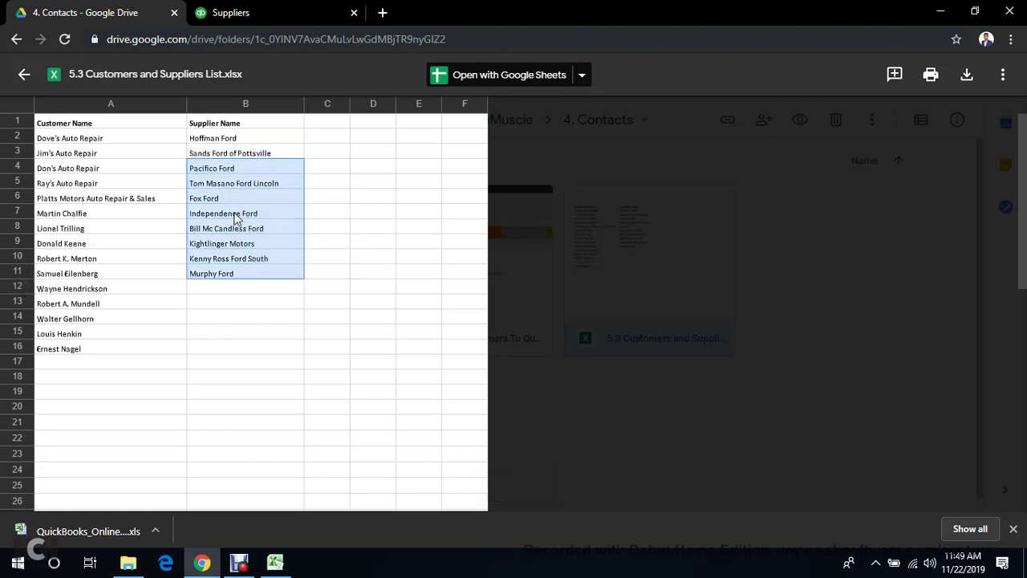
Paste the eight supplier names under Name starting at A2 and save the file
left_click(275, 563)
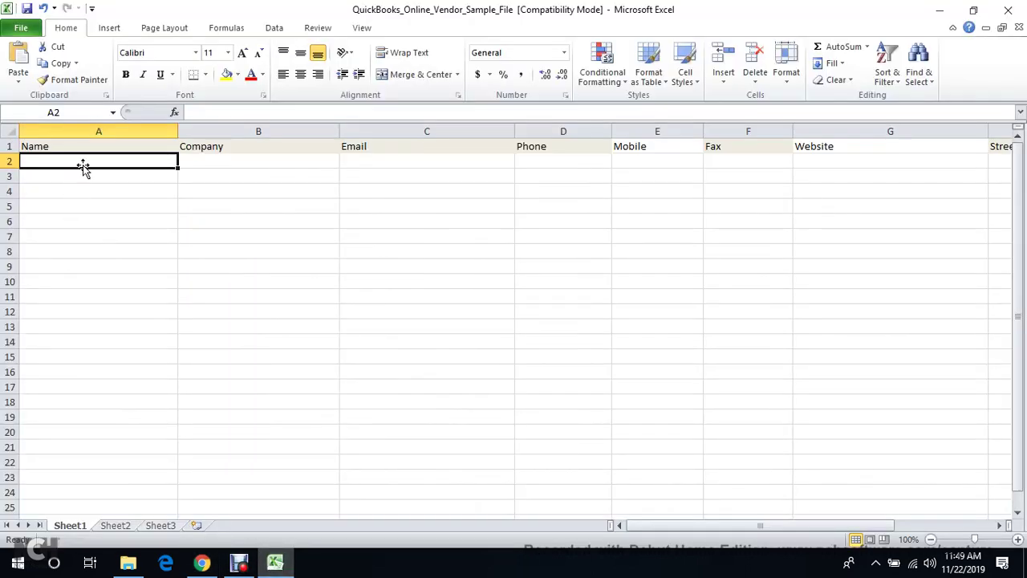
key("ctrl+v")
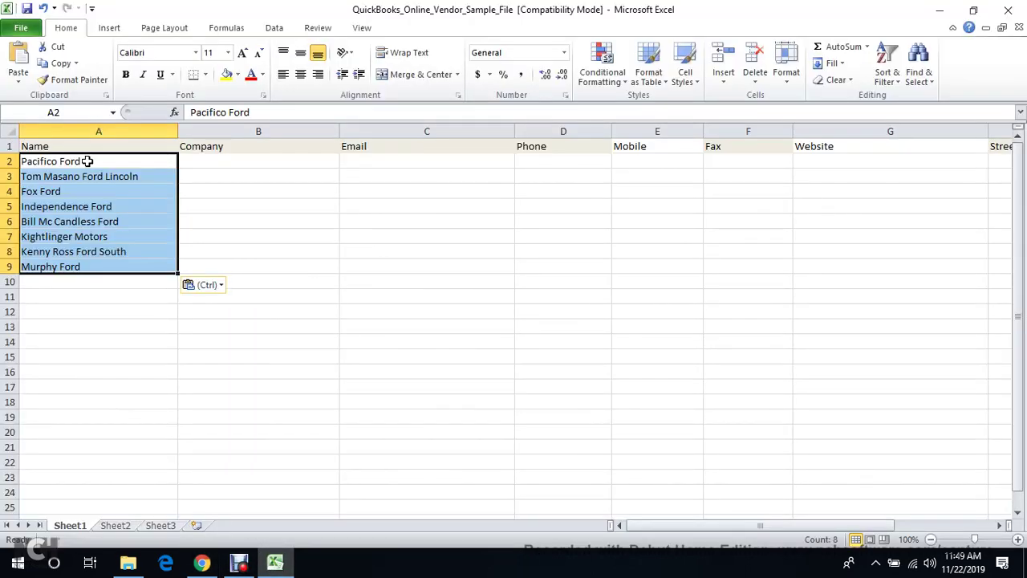
left_click(207, 164)
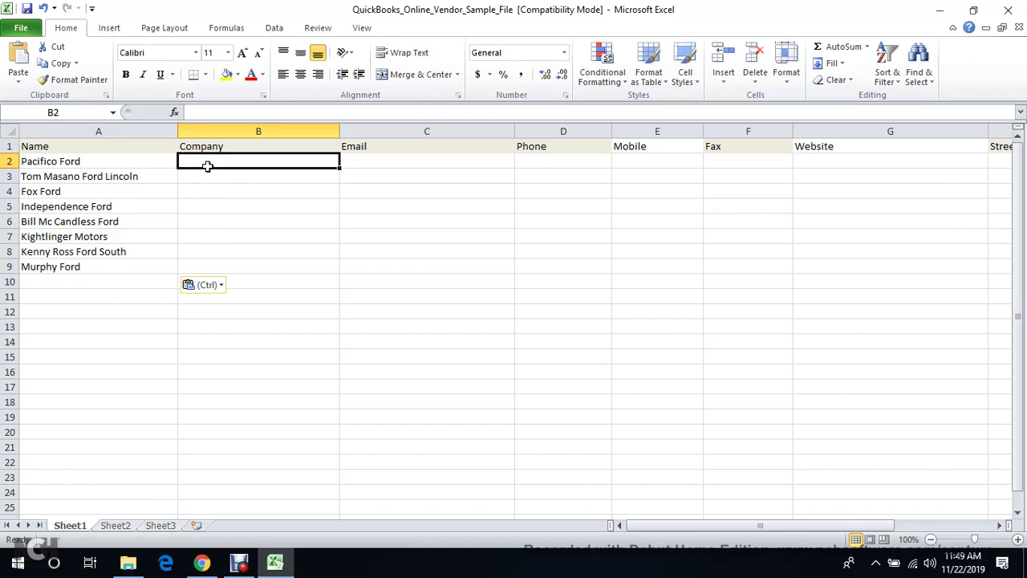
key("Left")
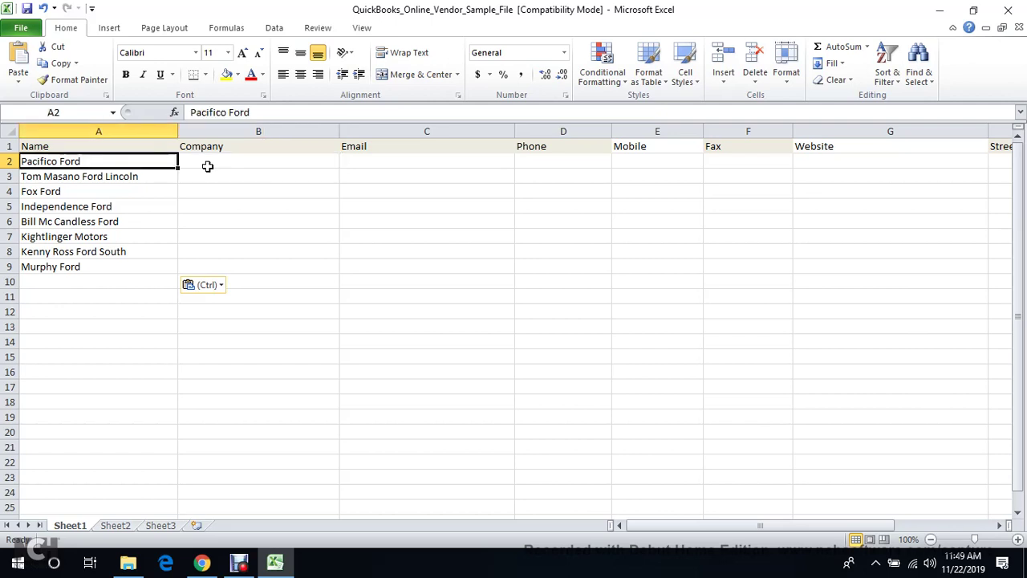
key("Up")
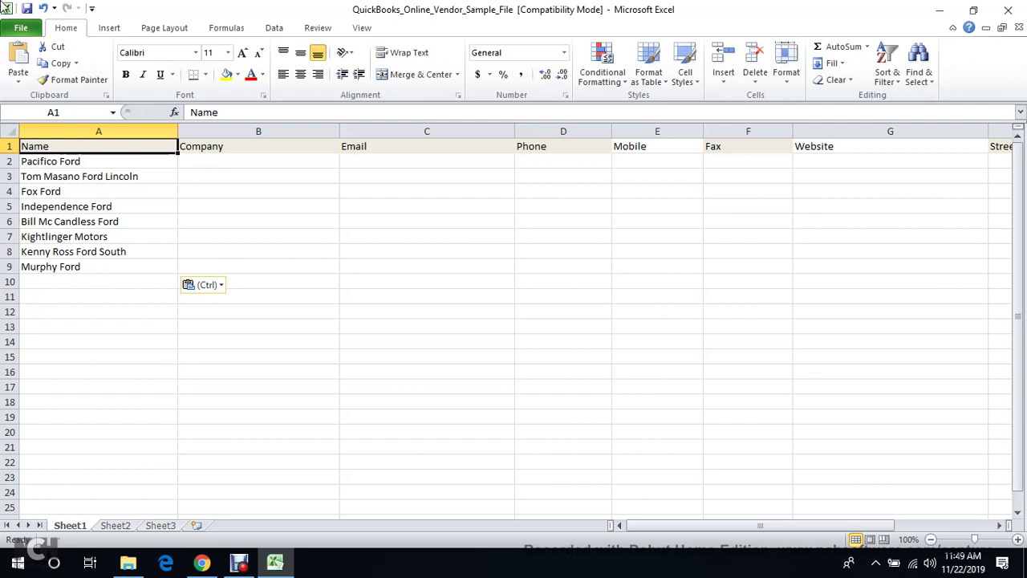
left_click(27, 10)
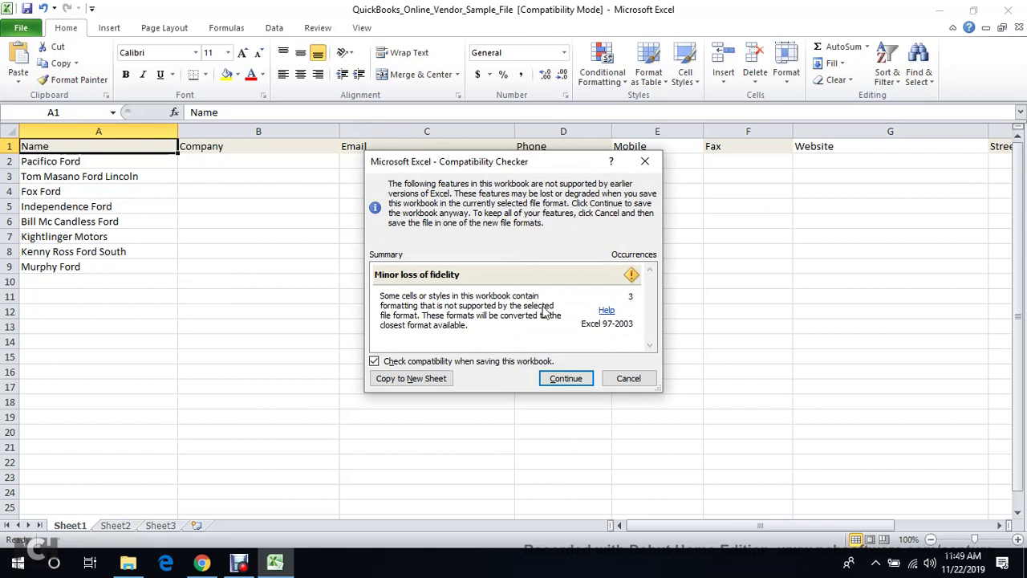
Keep the older file format to finish saving, then return to the QuickBooks supplier import page
left_click(566, 379)
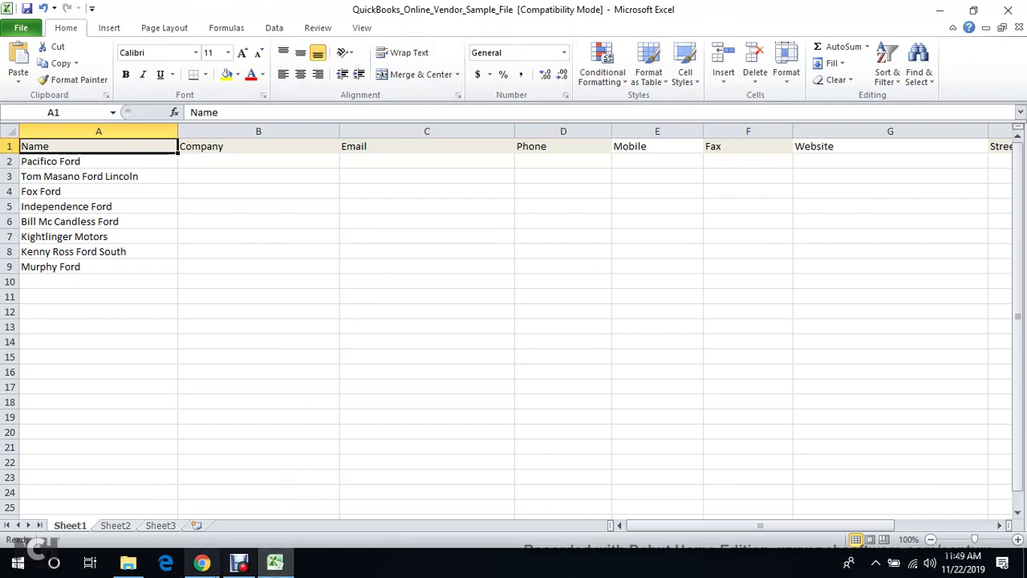
left_click(203, 562)
left_click(323, 10)
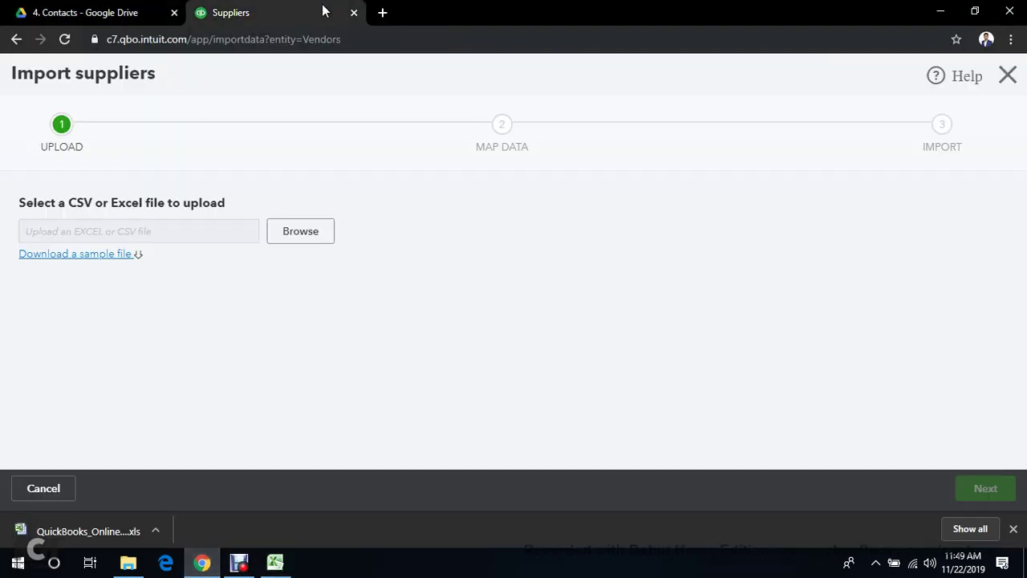
Choose QuickBooks_Online_Vendor_Sample_File.xls from Downloads as the file to upload
left_click(295, 235)
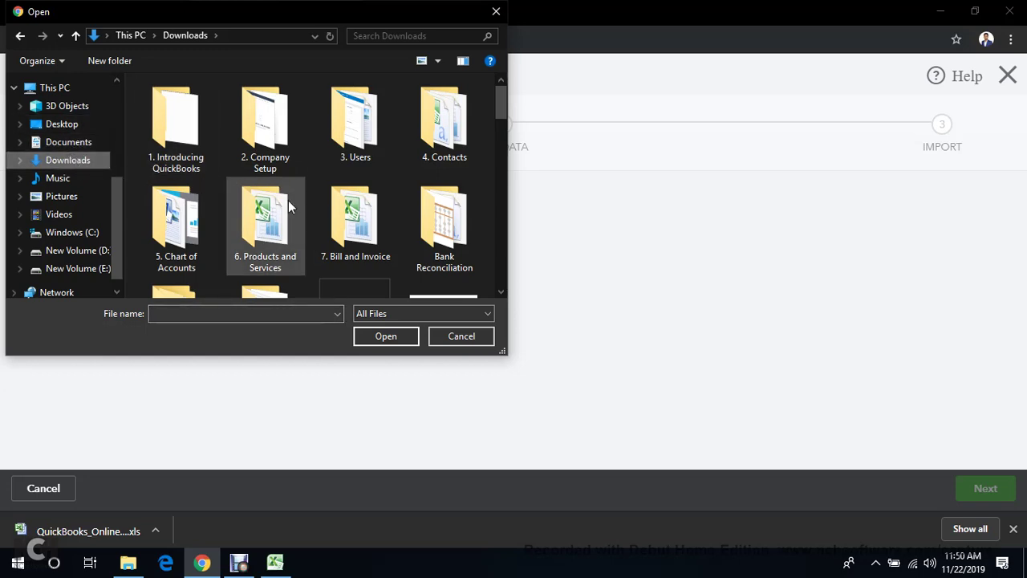
scroll(288, 210, "down", 5)
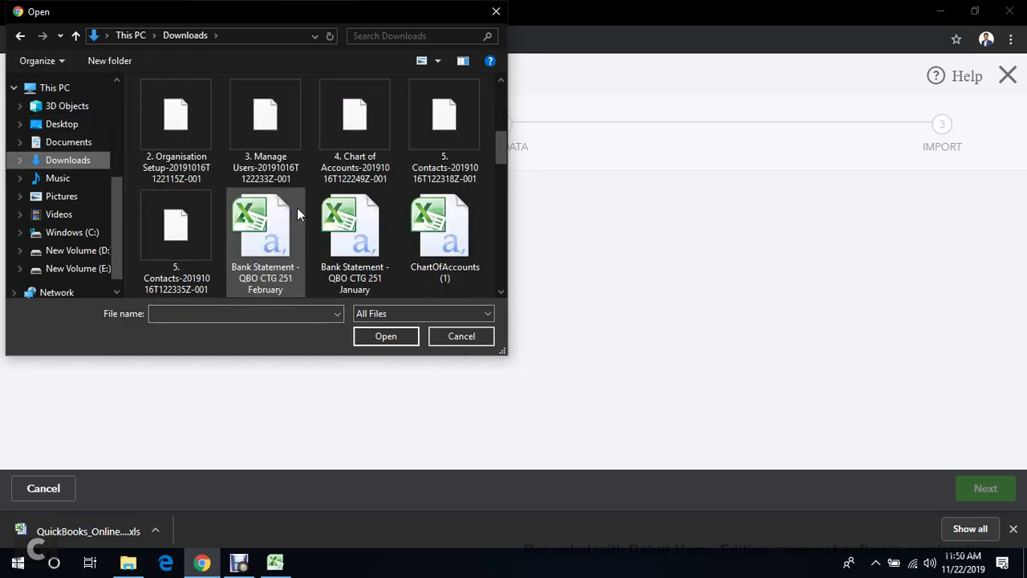
scroll(297, 208, "down", 2)
scroll(297, 197, "down", 3)
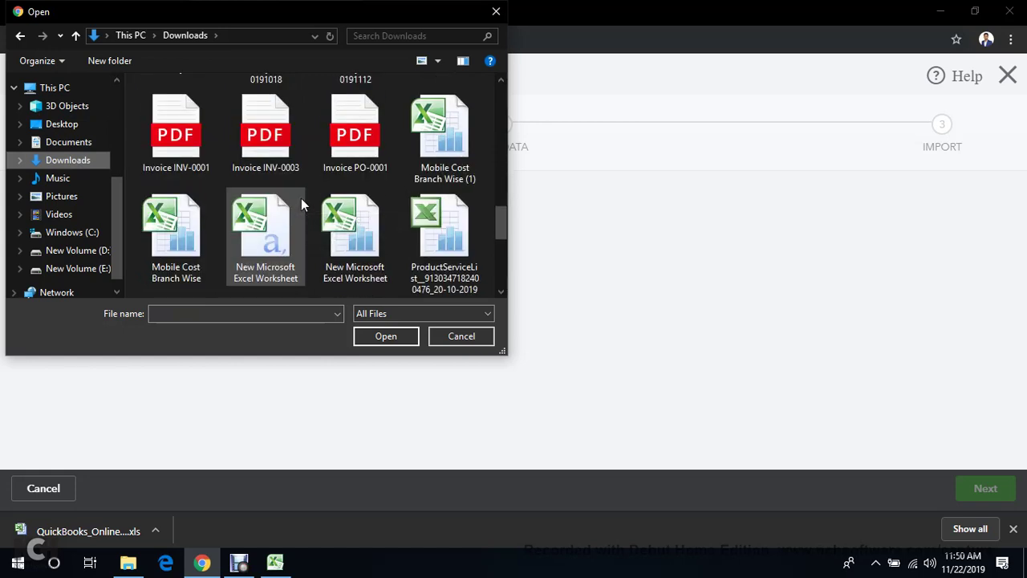
scroll(300, 205, "down", 1)
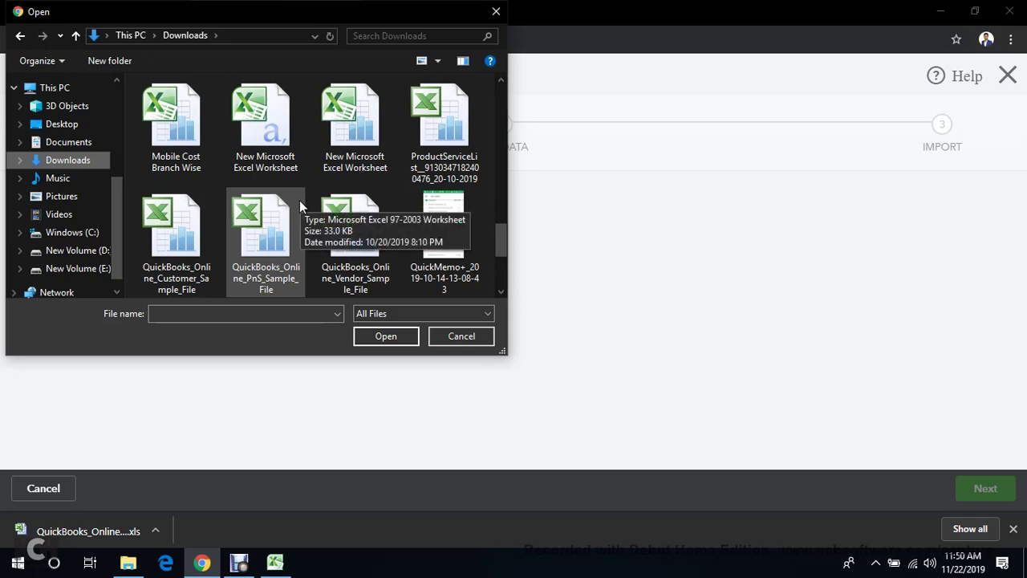
scroll(362, 245, "down", 1)
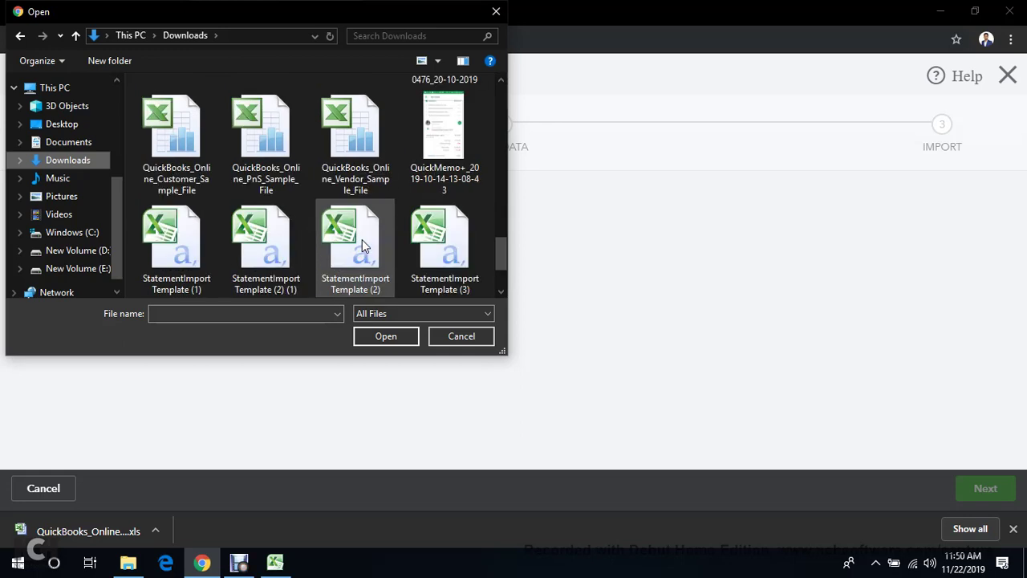
left_click(355, 140)
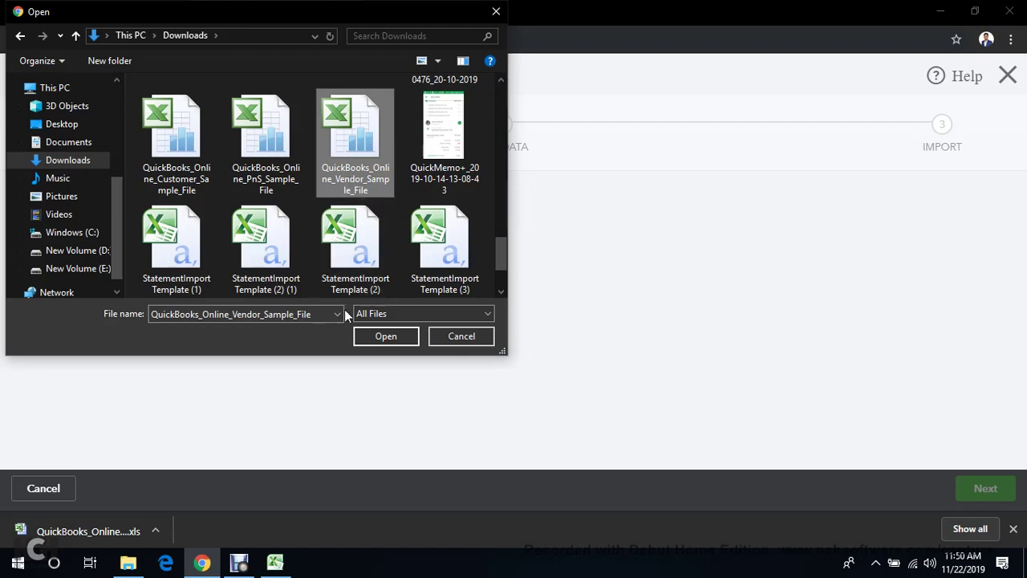
left_click(374, 338)
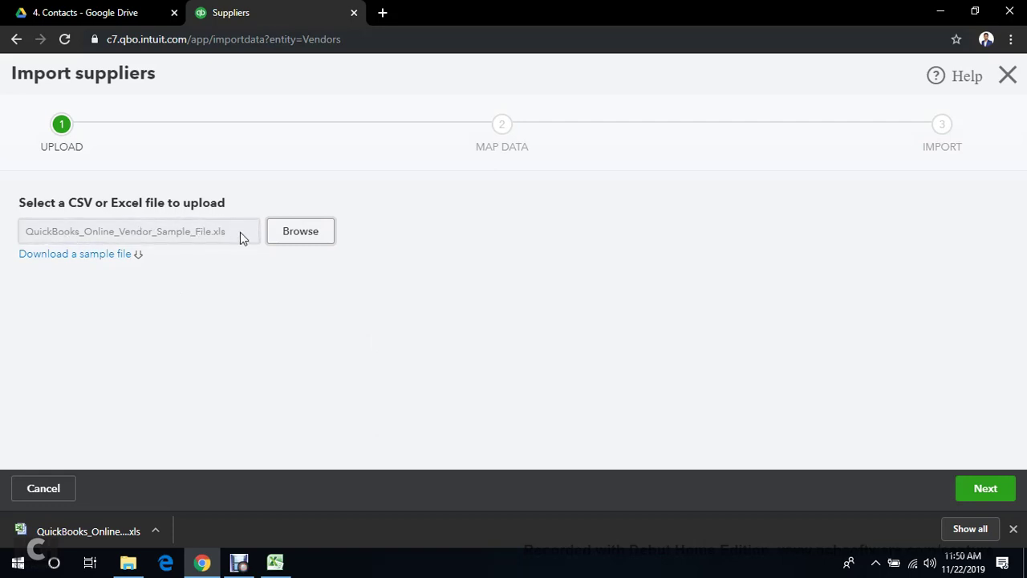
Proceed to field mapping, leave Name mapped to supplier Name, and continue to the import step
left_click(997, 490)
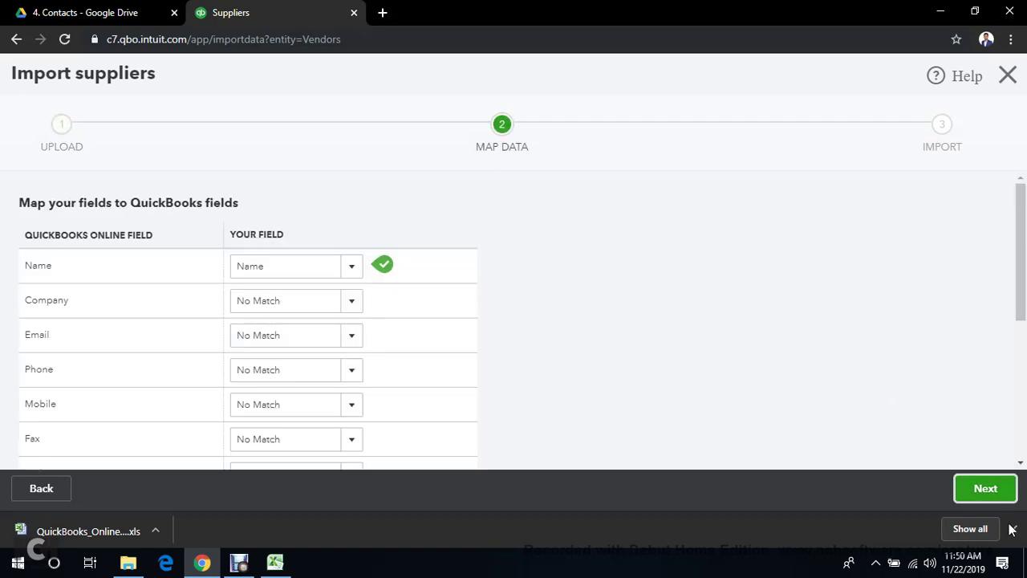
left_click(1014, 528)
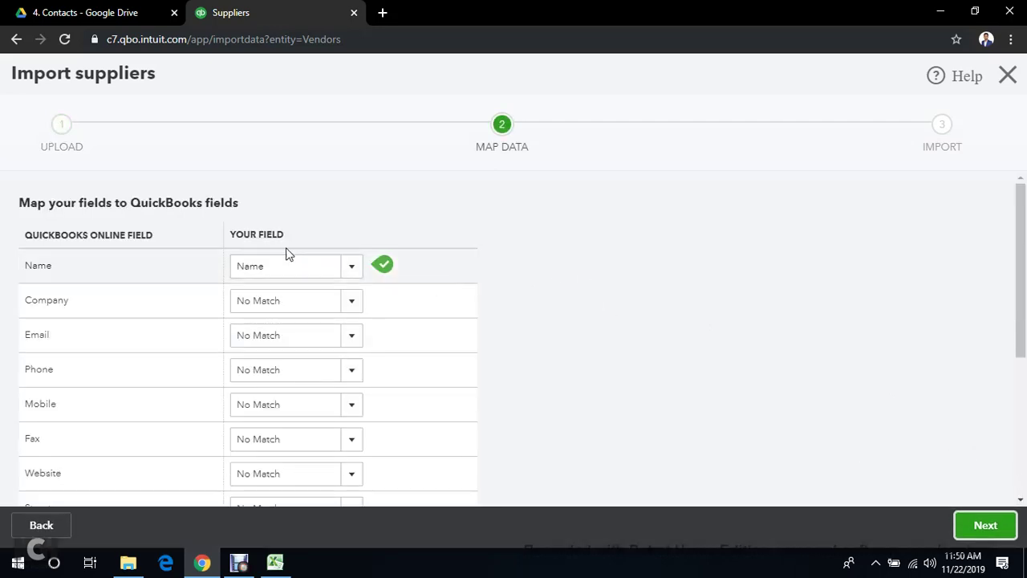
scroll(195, 259, "down", 2)
scroll(216, 259, "up", 2)
scroll(390, 313, "down", 3)
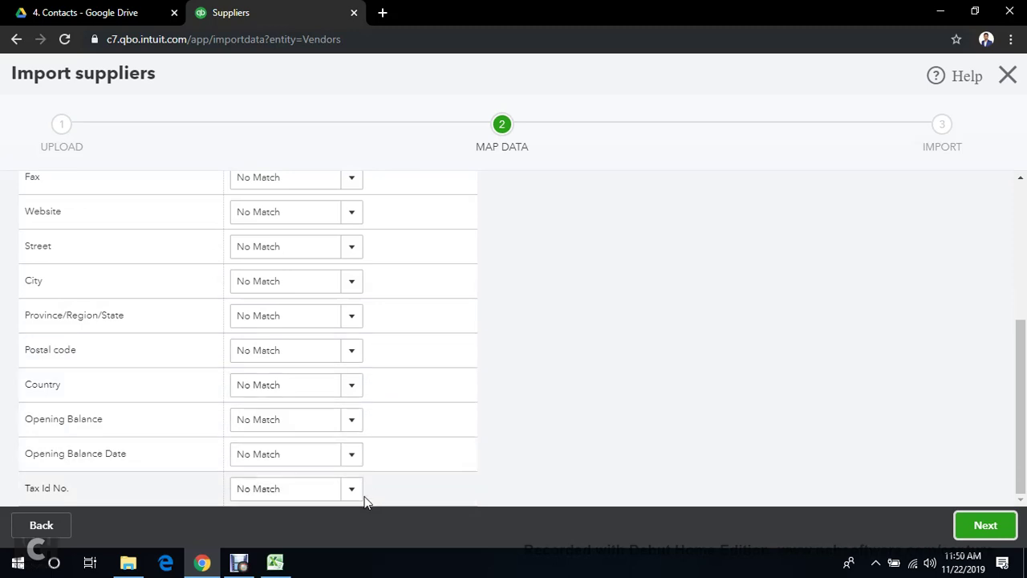
scroll(369, 481, "up", 4)
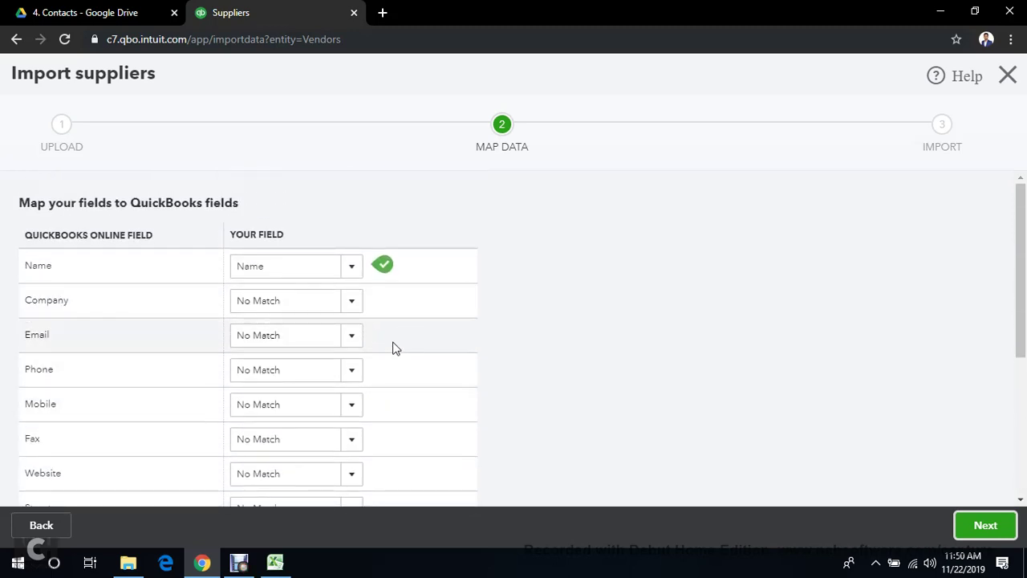
scroll(394, 445, "down", 3)
scroll(393, 437, "up", 3)
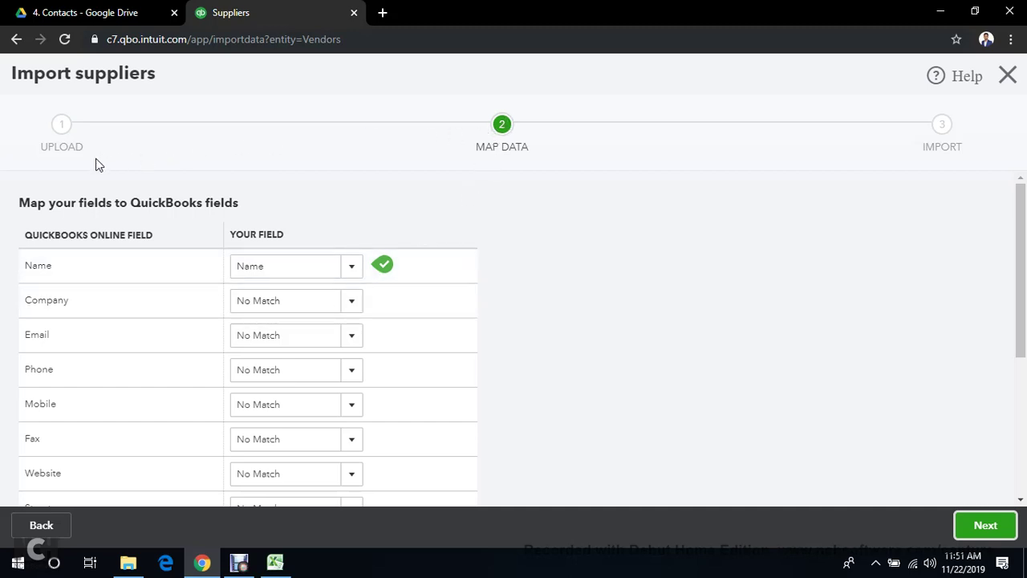
scroll(291, 351, "down", 1)
scroll(292, 351, "down", 3)
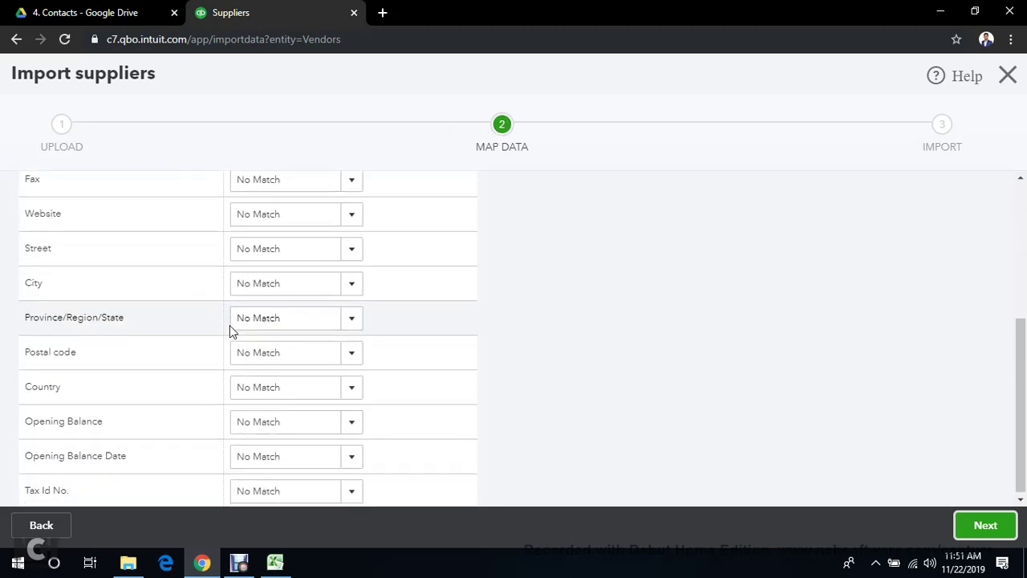
scroll(161, 249, "up", 3)
scroll(159, 257, "up", 1)
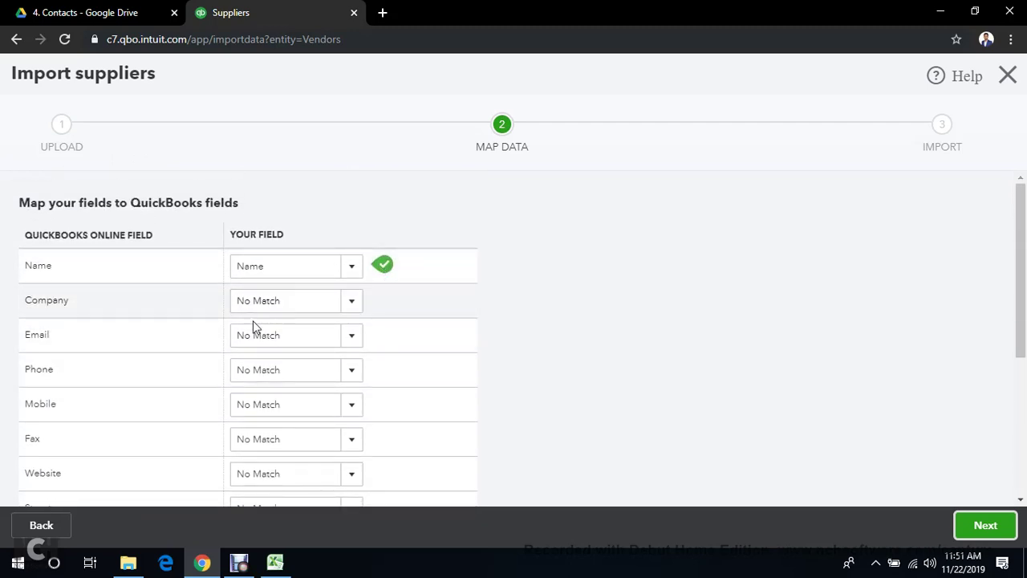
scroll(257, 441, "down", 1)
scroll(258, 441, "down", 1)
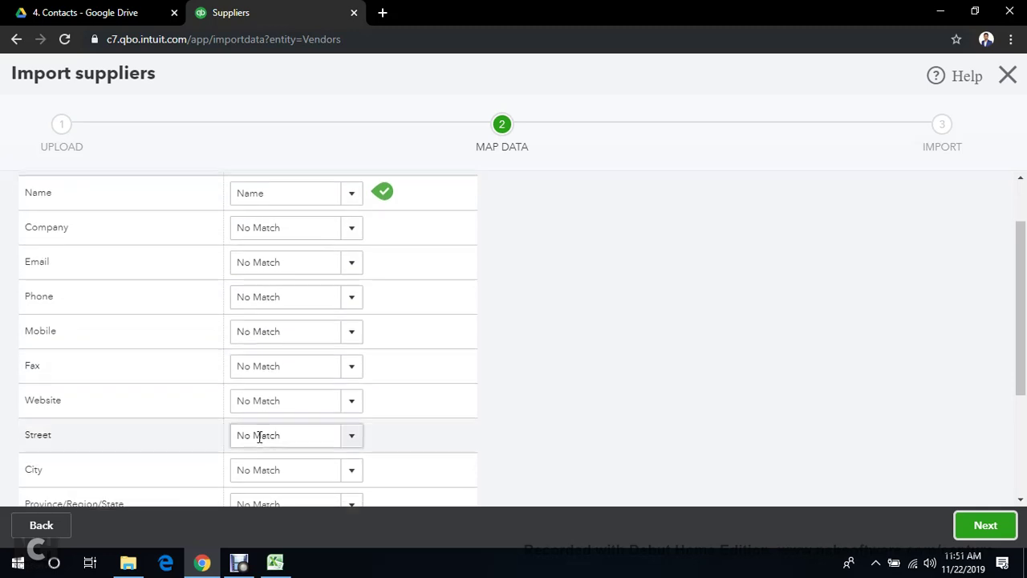
scroll(273, 401, "up", 2)
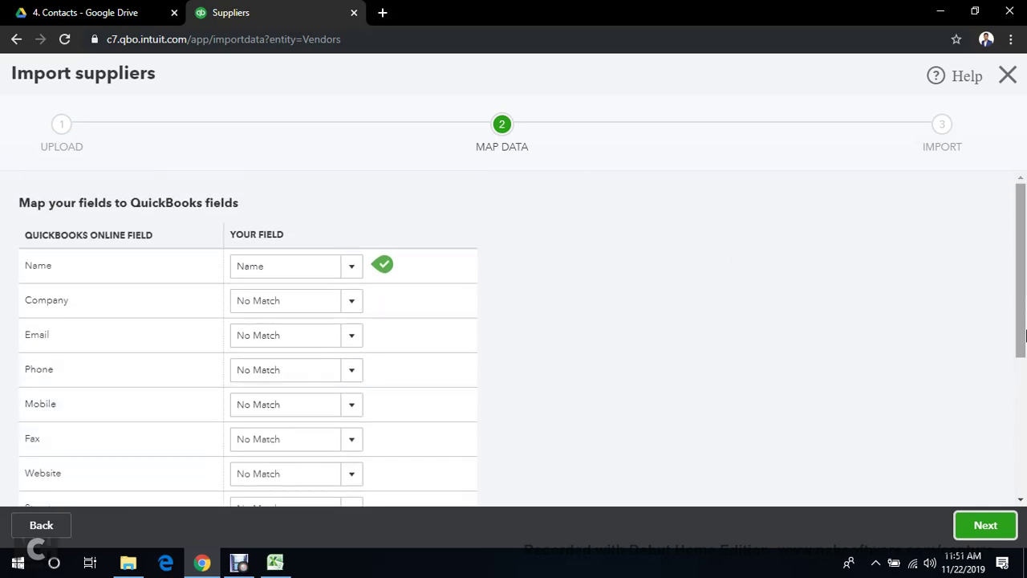
left_click(987, 528)
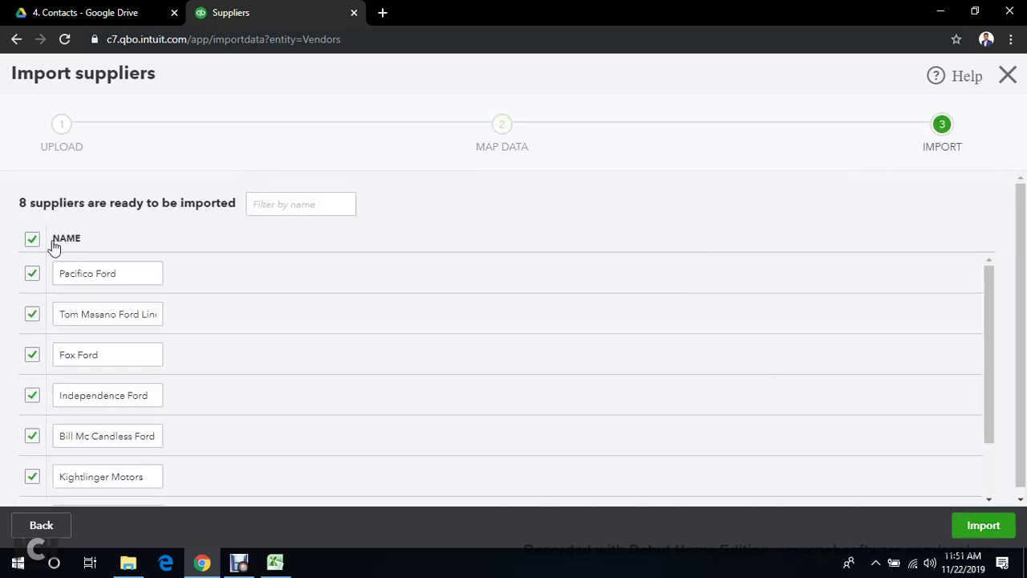
Review the 8 ticked suppliers and import them all
scroll(59, 273, "down", 2)
scroll(74, 417, "up", 3)
left_click(967, 527)
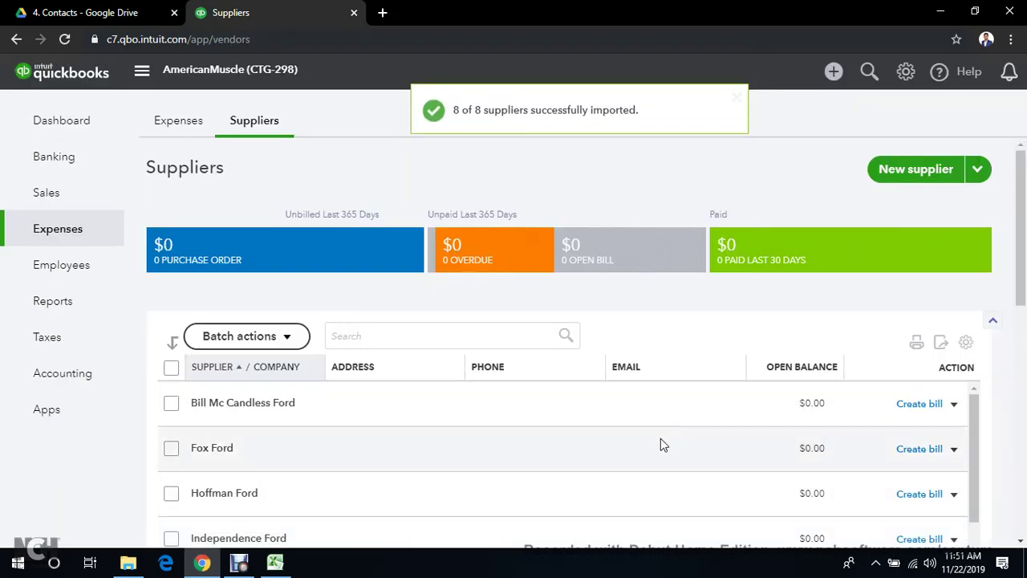
scroll(658, 465, "down", 3)
scroll(642, 494, "up", 1)
scroll(722, 465, "down", 5)
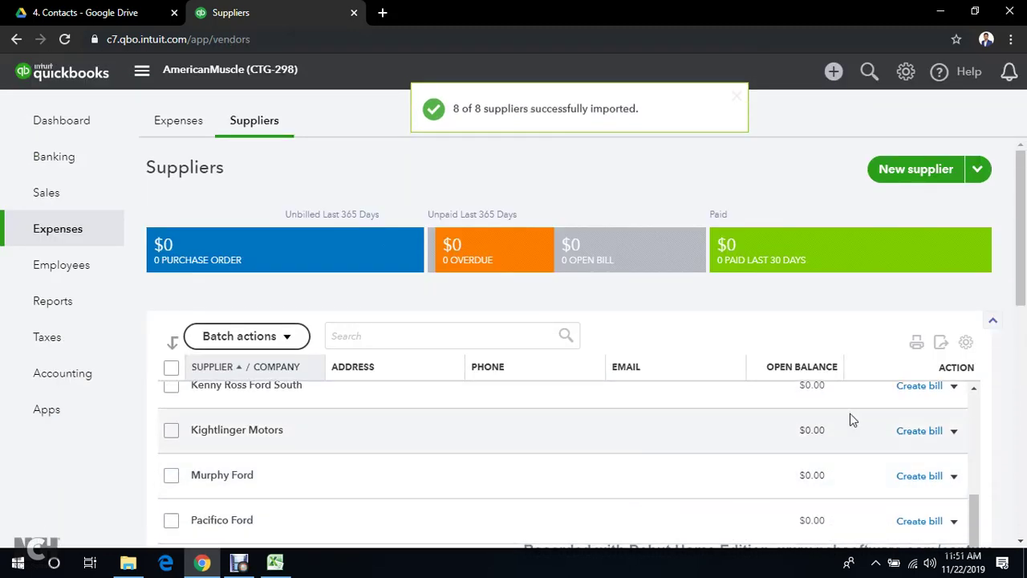
scroll(514, 319, "up", 6)
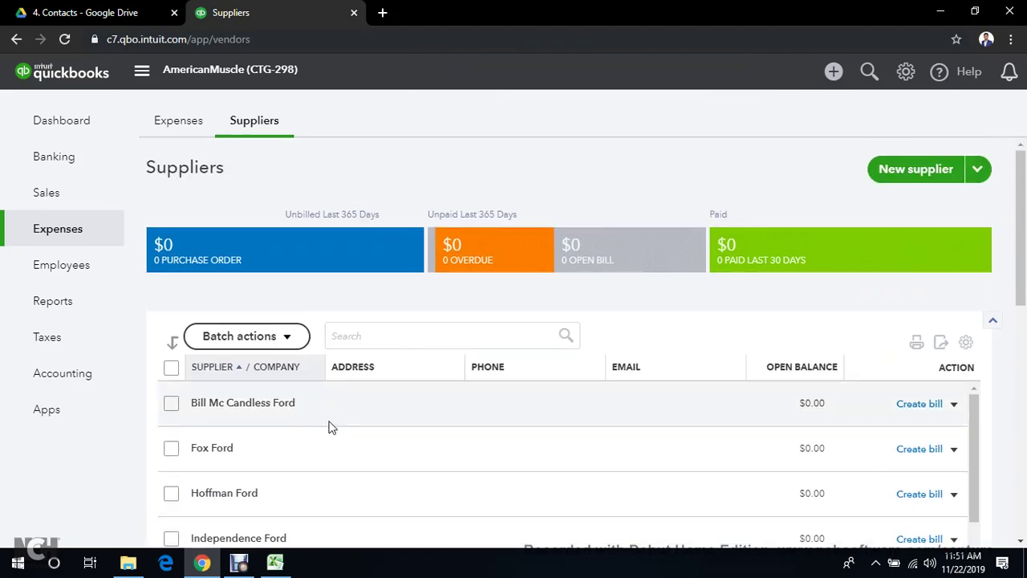
scroll(325, 425, "down", 3)
scroll(321, 442, "down", 6)
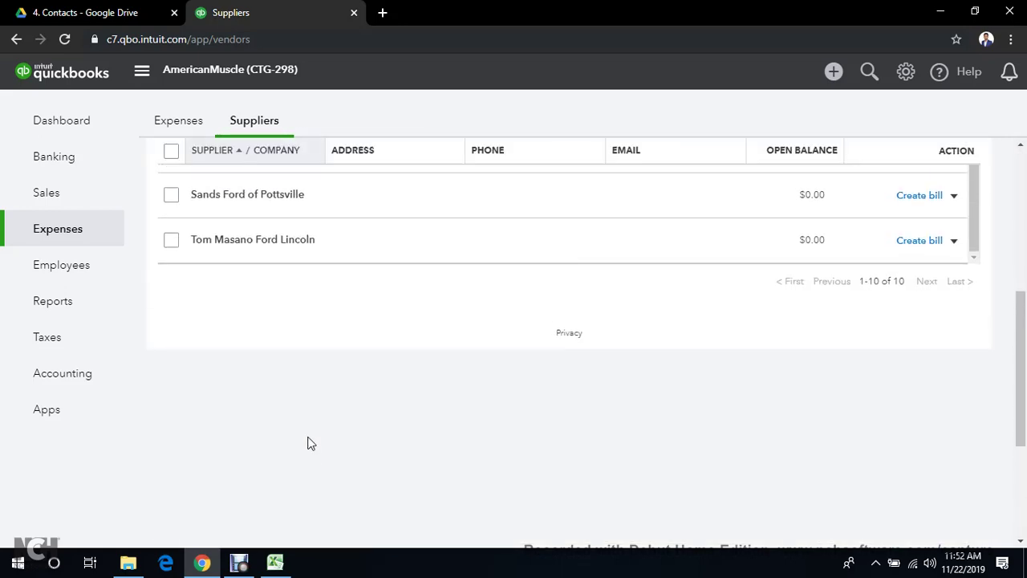
scroll(313, 443, "up", 5)
scroll(313, 443, "down", 4)
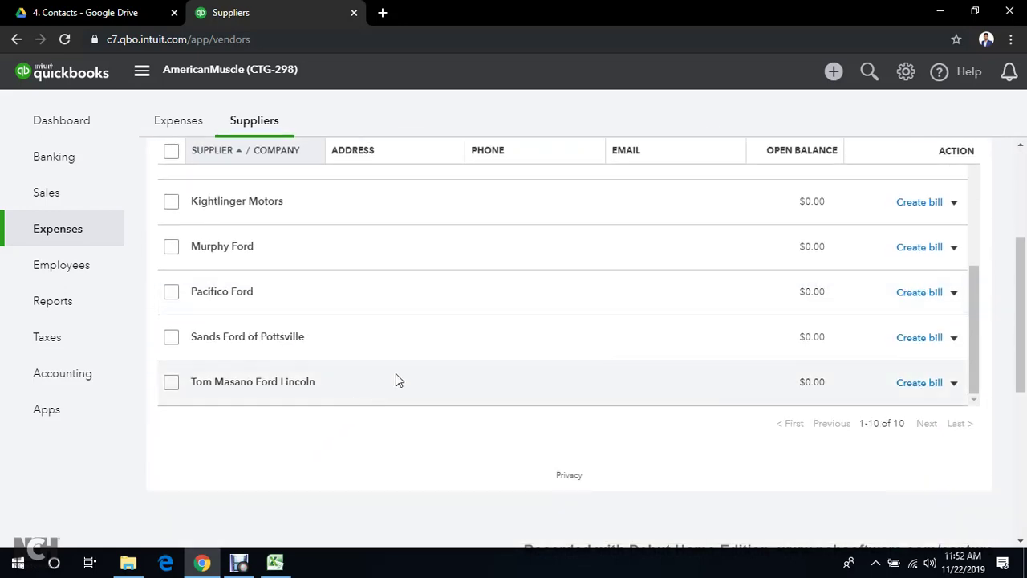
left_click(955, 341)
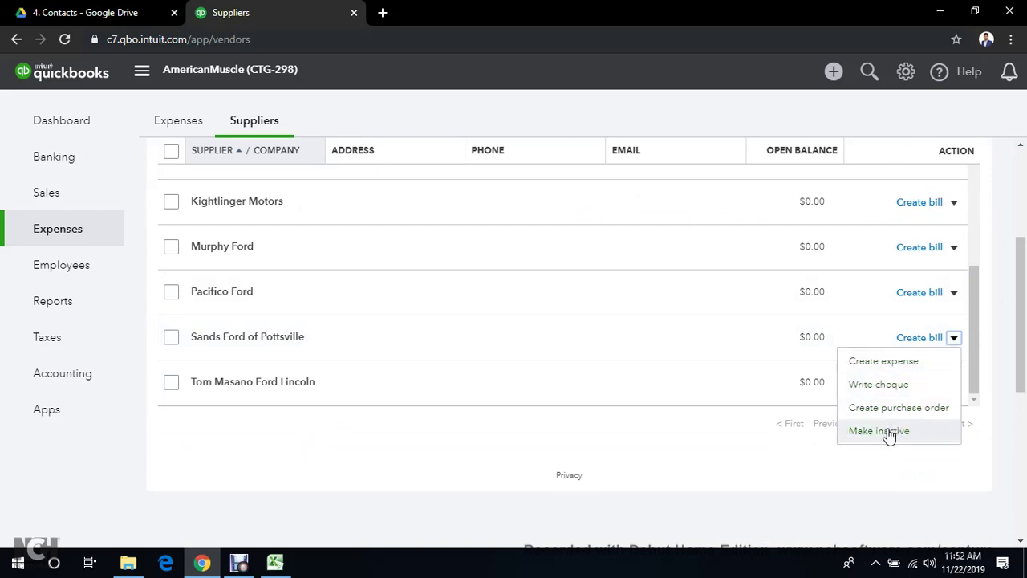
left_click(410, 292)
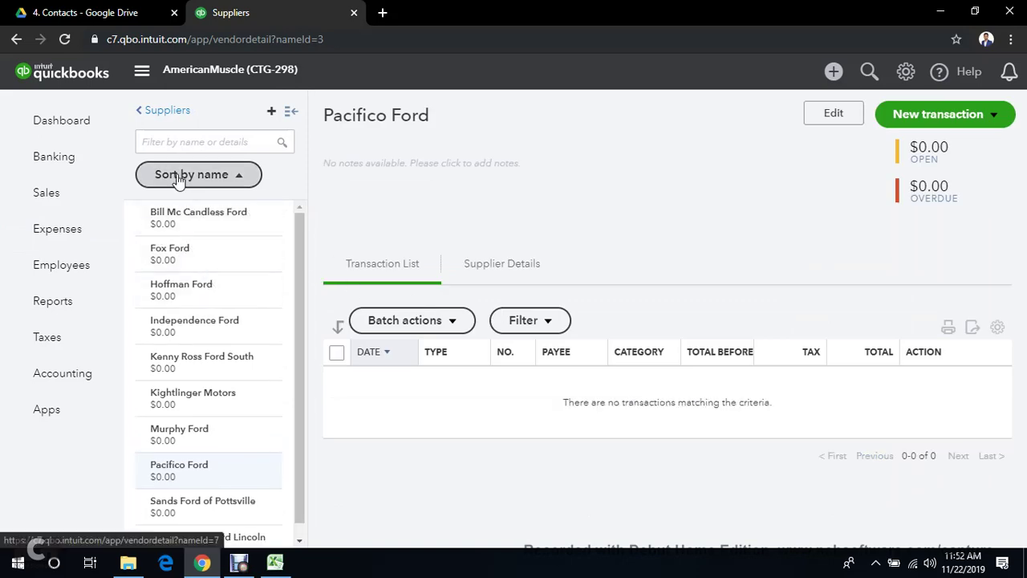
left_click(170, 111)
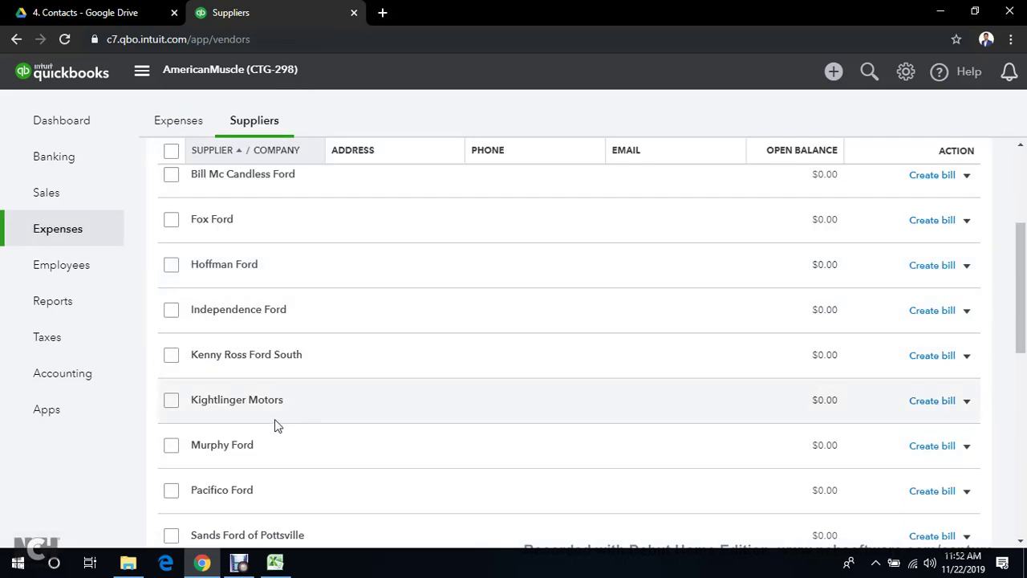
left_click(967, 401)
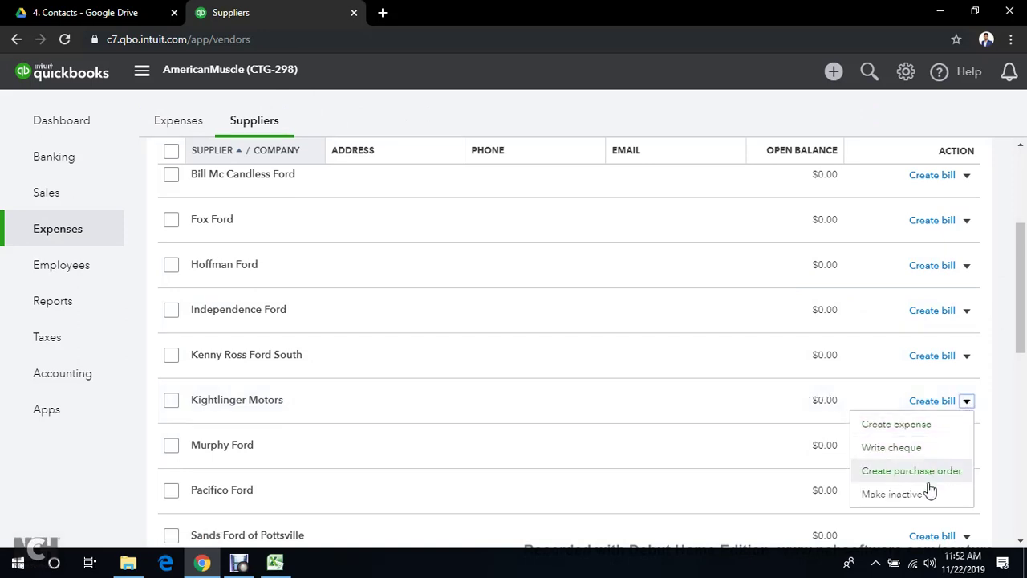
left_click(892, 495)
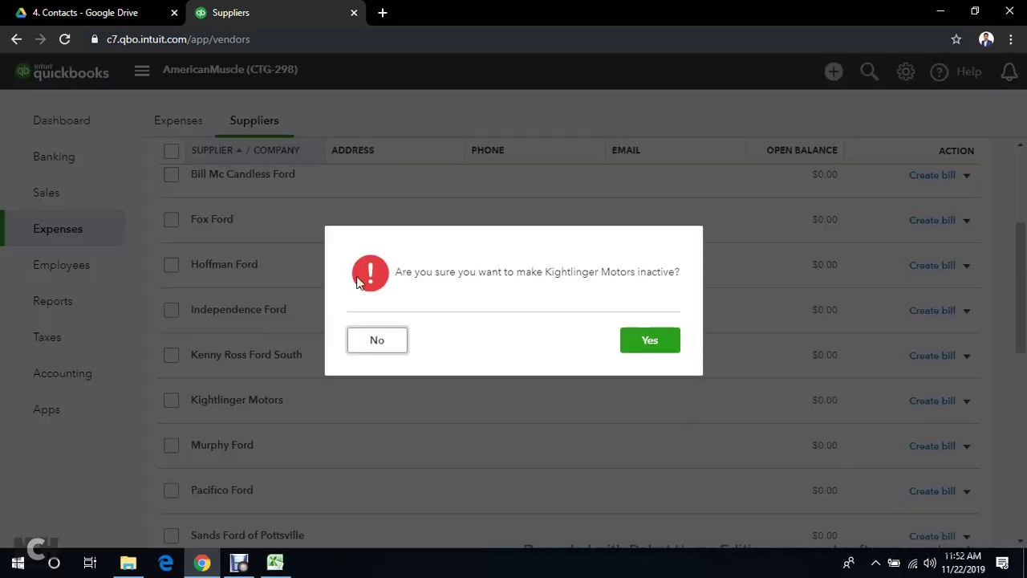
left_click(652, 344)
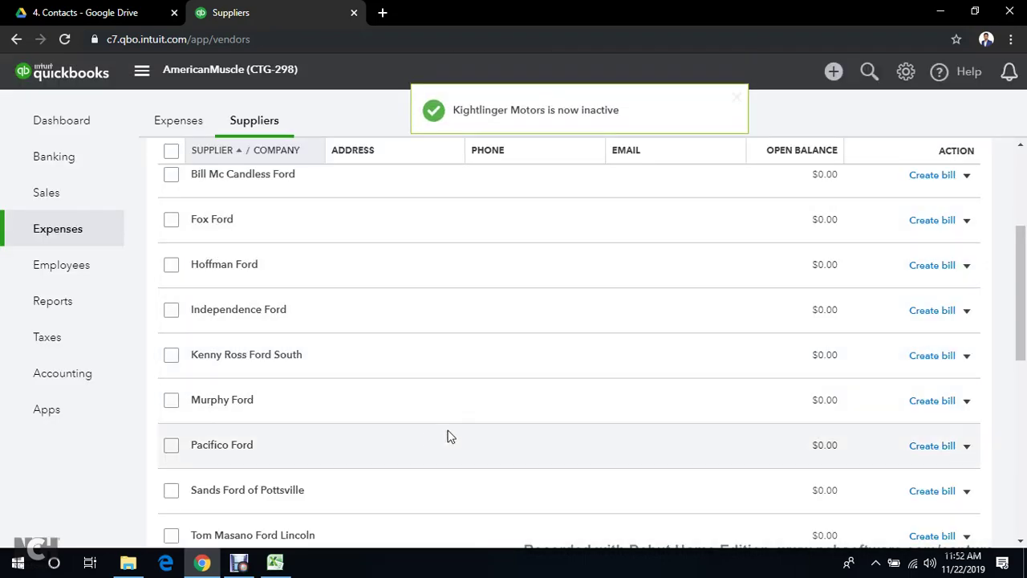
scroll(477, 307, "up", 3)
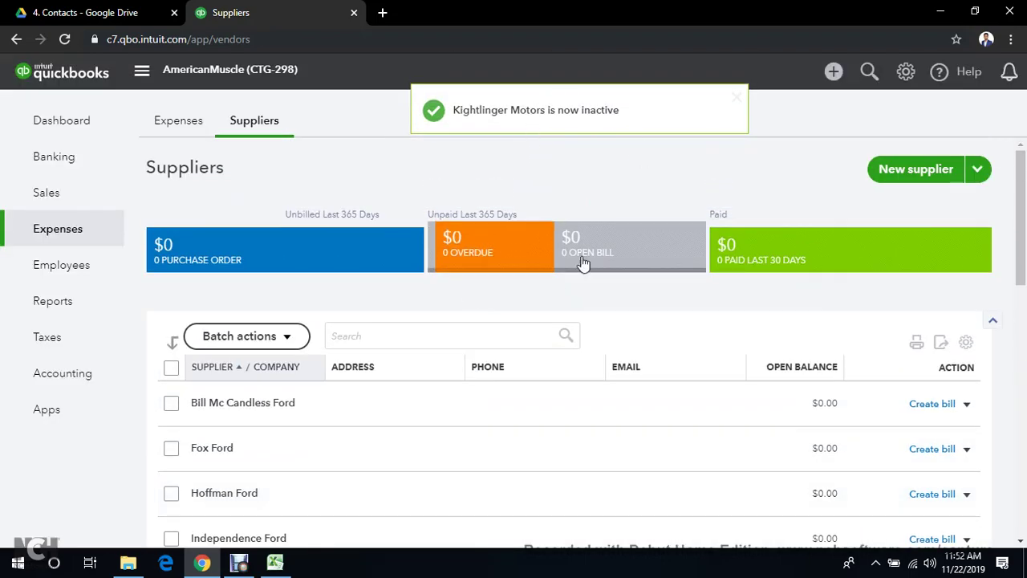
scroll(591, 254, "down", 5)
scroll(367, 337, "up", 5)
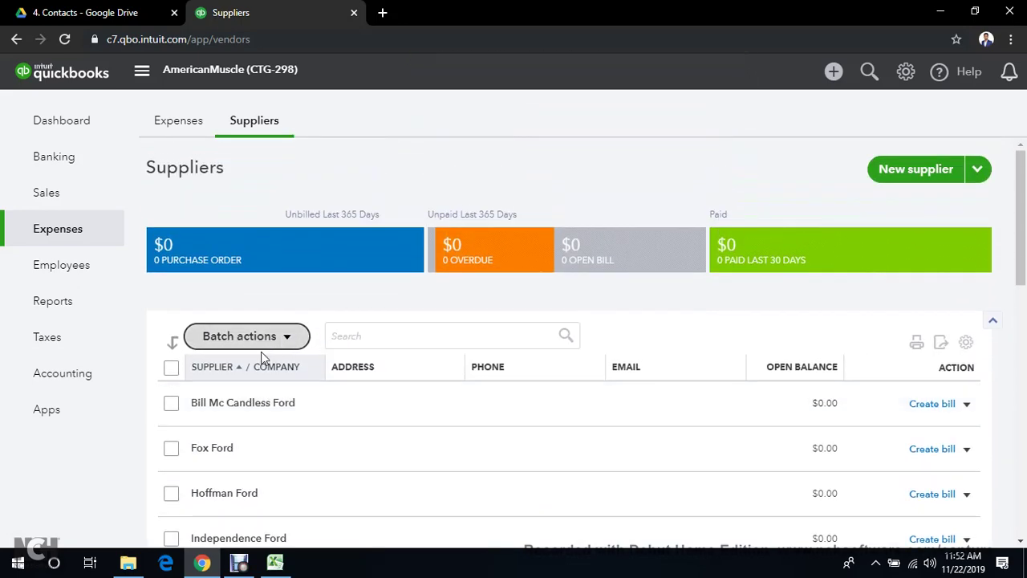
scroll(271, 353, "down", 5)
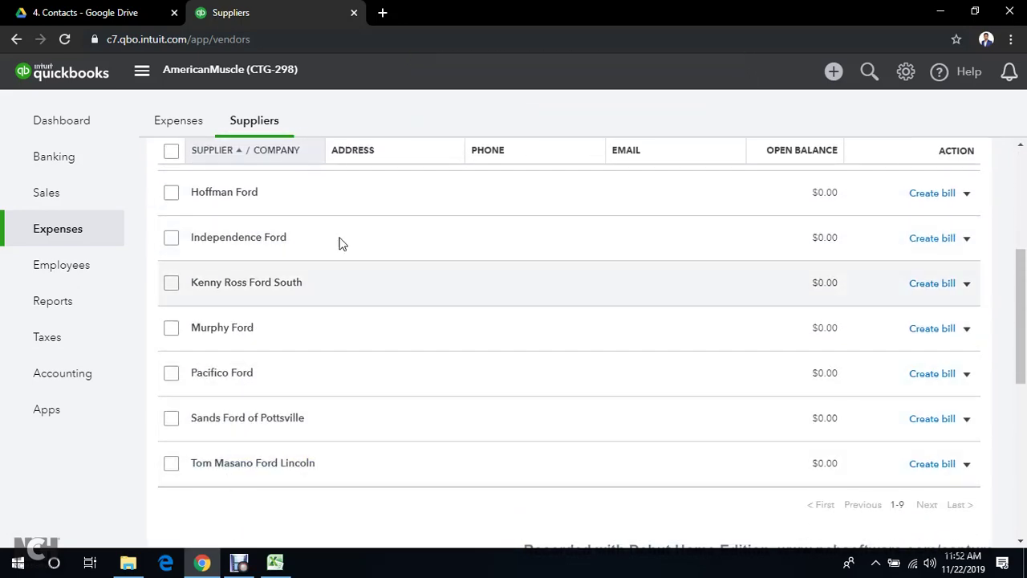
scroll(331, 293, "up", 2)
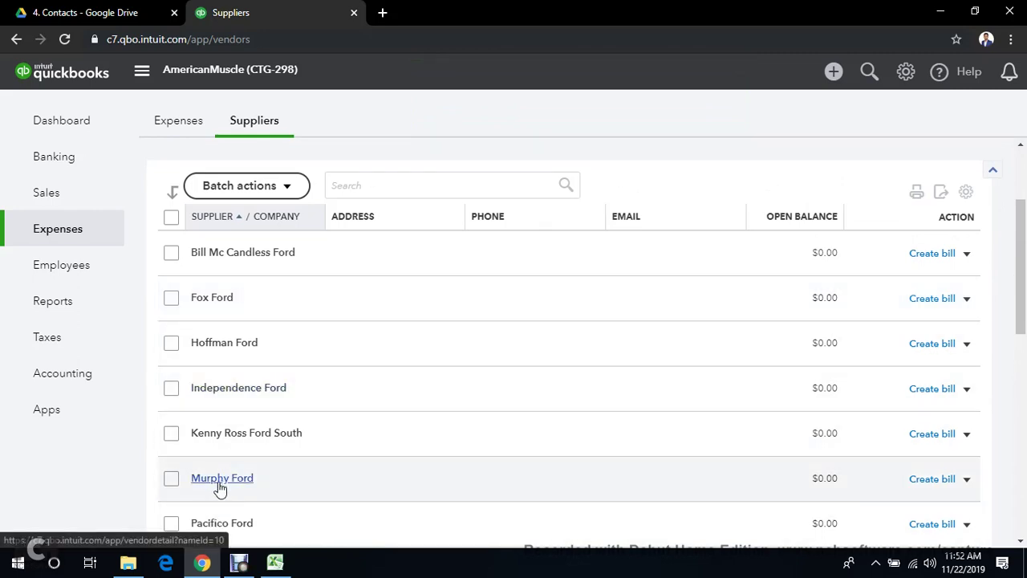
Open Murphy Ford's supplier page and view its Supplier Information, closing it without changes
left_click(220, 480)
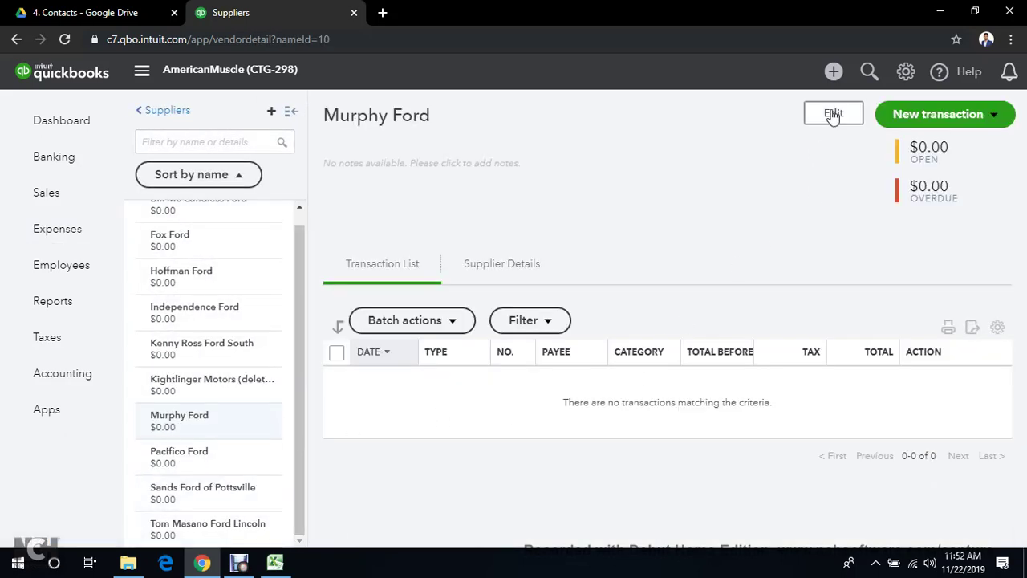
left_click_drag(329, 112, 433, 117)
left_click(839, 115)
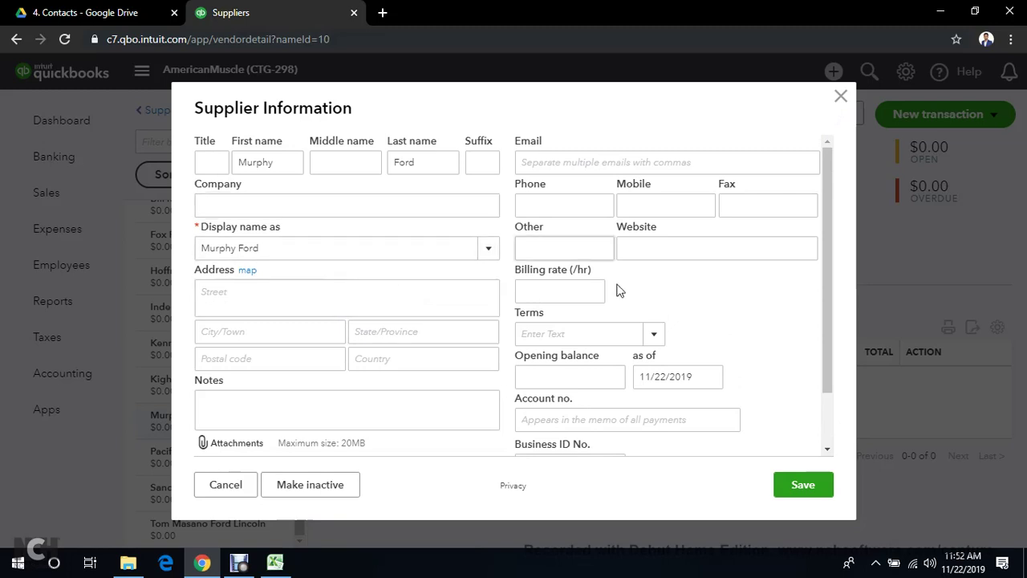
scroll(472, 380, "down", 2)
scroll(469, 353, "up", 2)
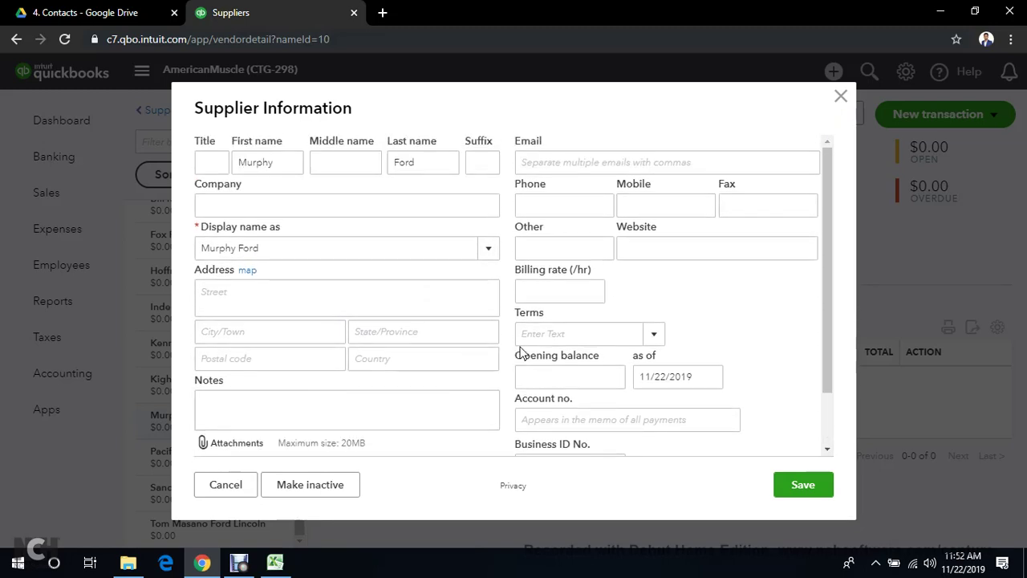
left_click(841, 100)
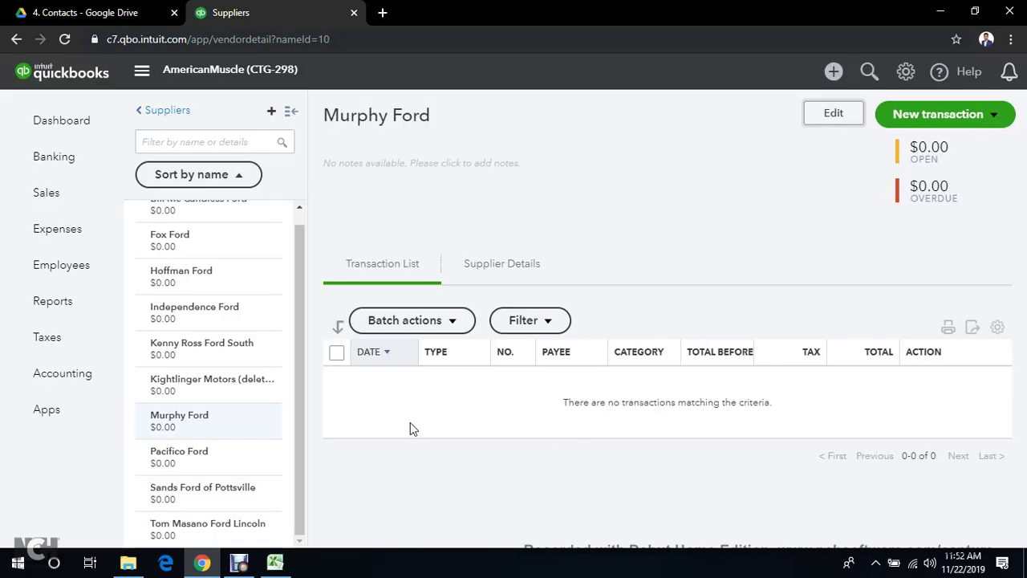
scroll(222, 430, "up", 1)
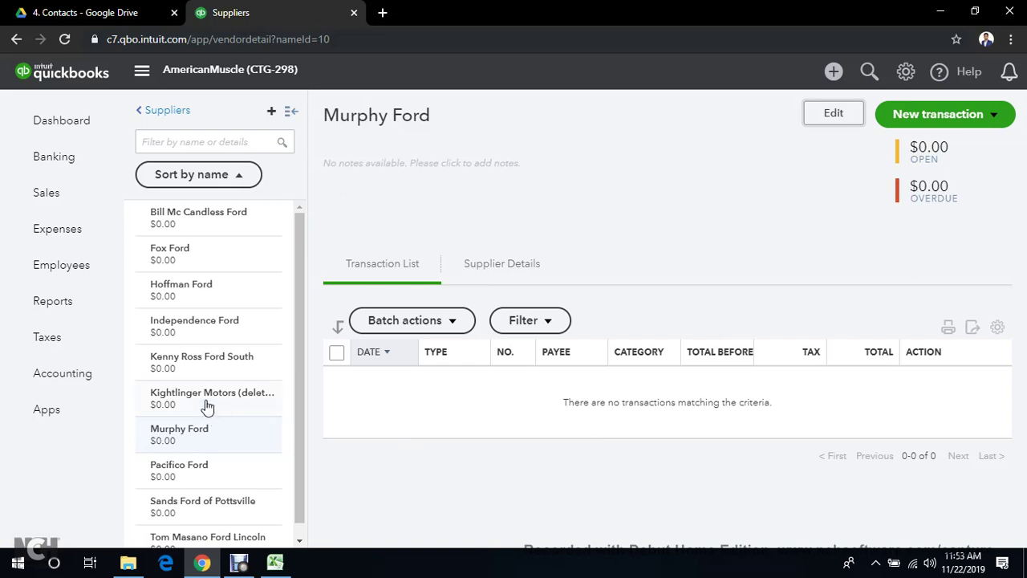
scroll(184, 389, "down", 1)
scroll(241, 384, "up", 1)
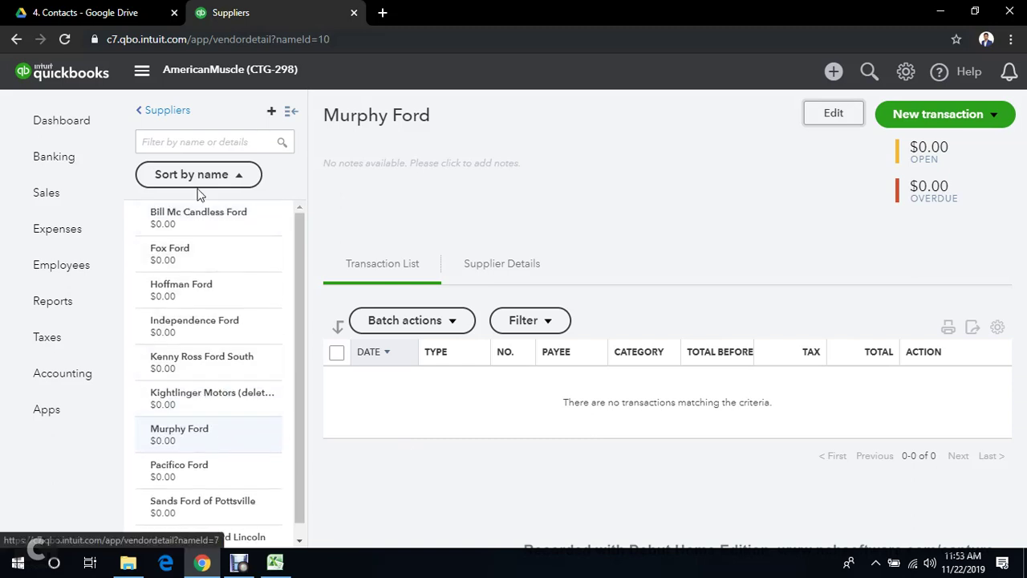
Return to the full Suppliers list and scroll down to Pacifico Ford
left_click(145, 109)
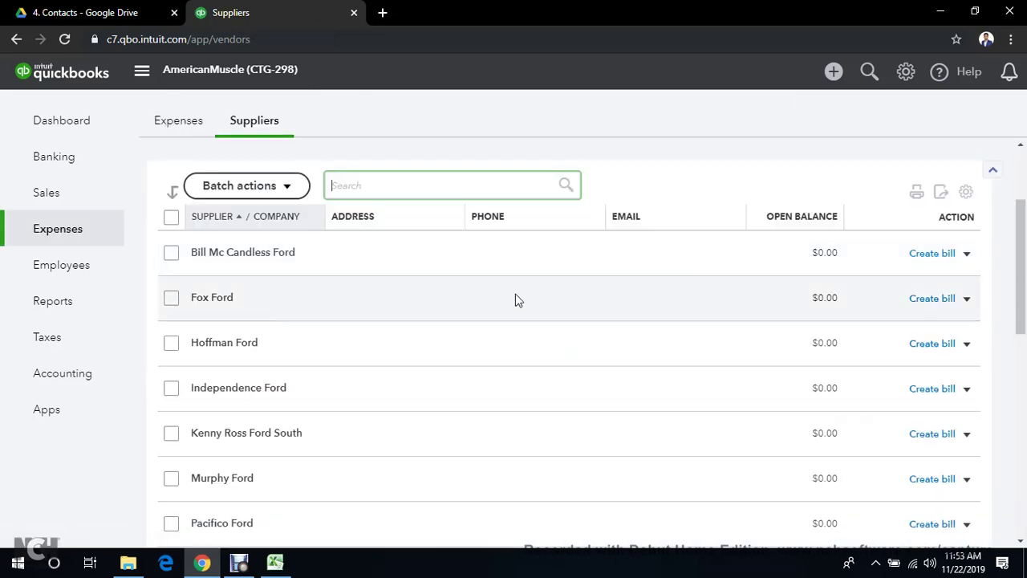
scroll(598, 374, "down", 2)
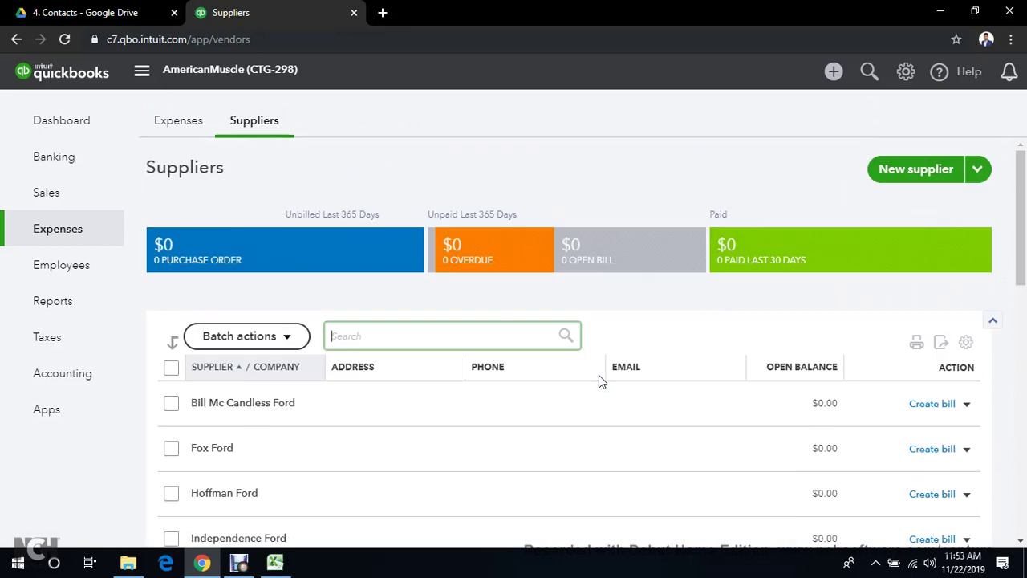
scroll(597, 374, "down", 5)
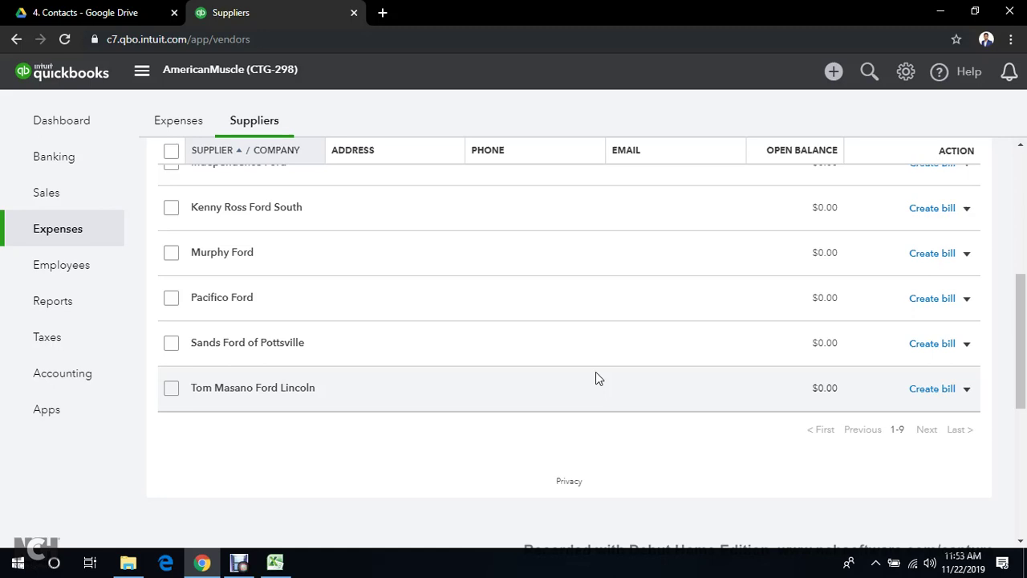
scroll(596, 373, "down", 3)
scroll(298, 517, "up", 1)
scroll(297, 520, "up", 2)
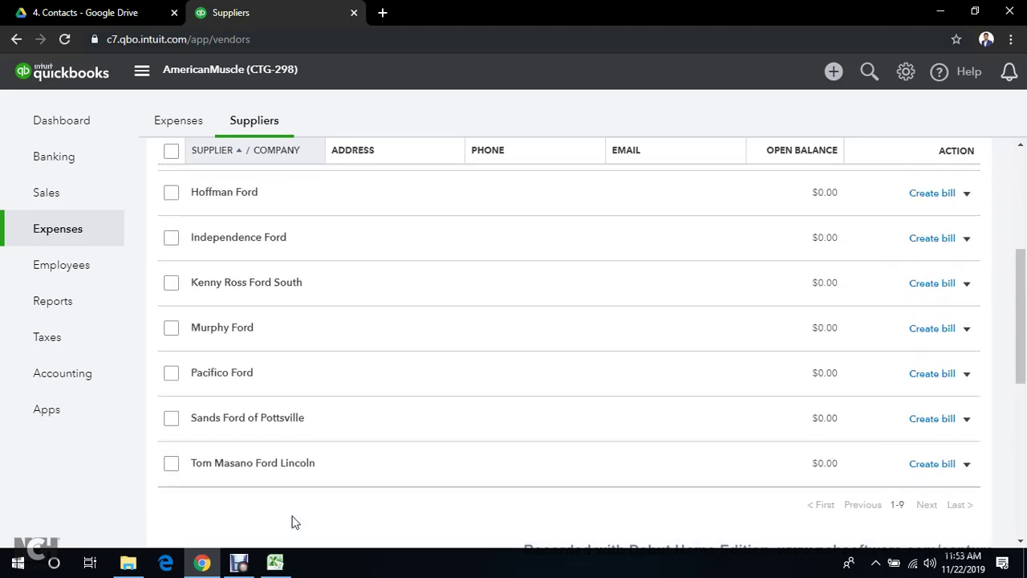
left_click(238, 562)
left_click(372, 434)
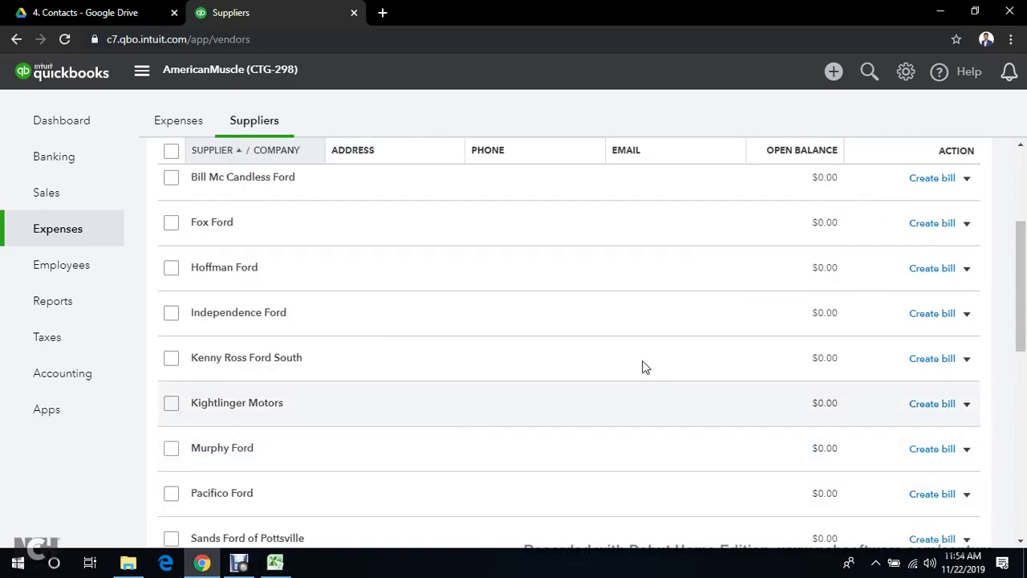
scroll(615, 430, "down", 1)
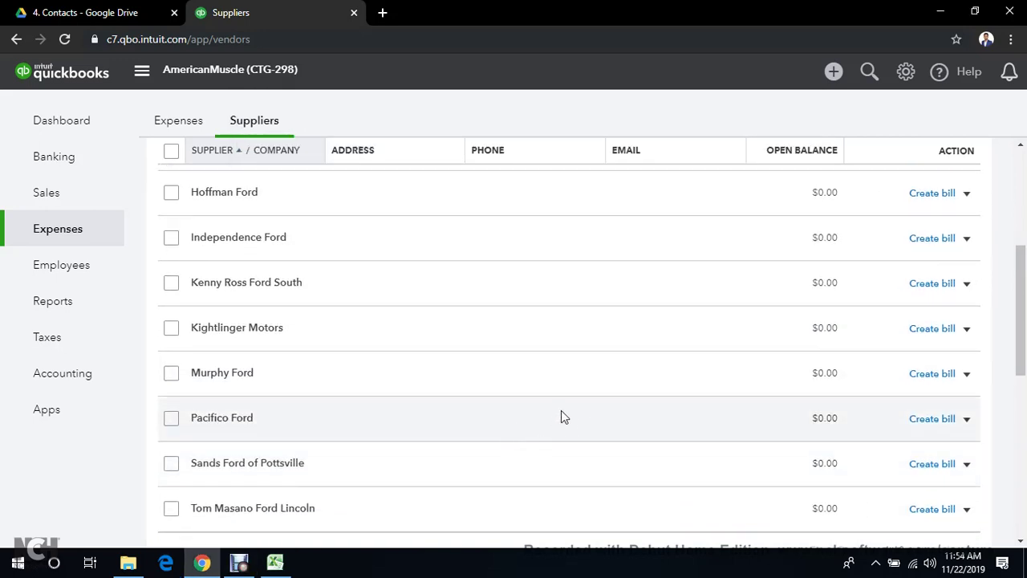
Make Pacifico Ford inactive, confirm with Yes, and check the table's gear settings
left_click(966, 418)
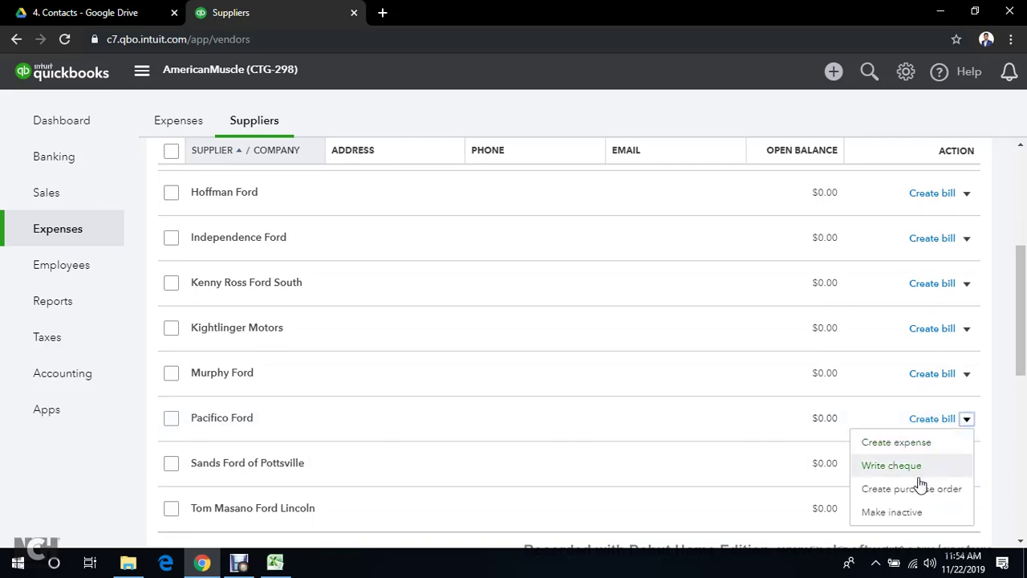
left_click(902, 513)
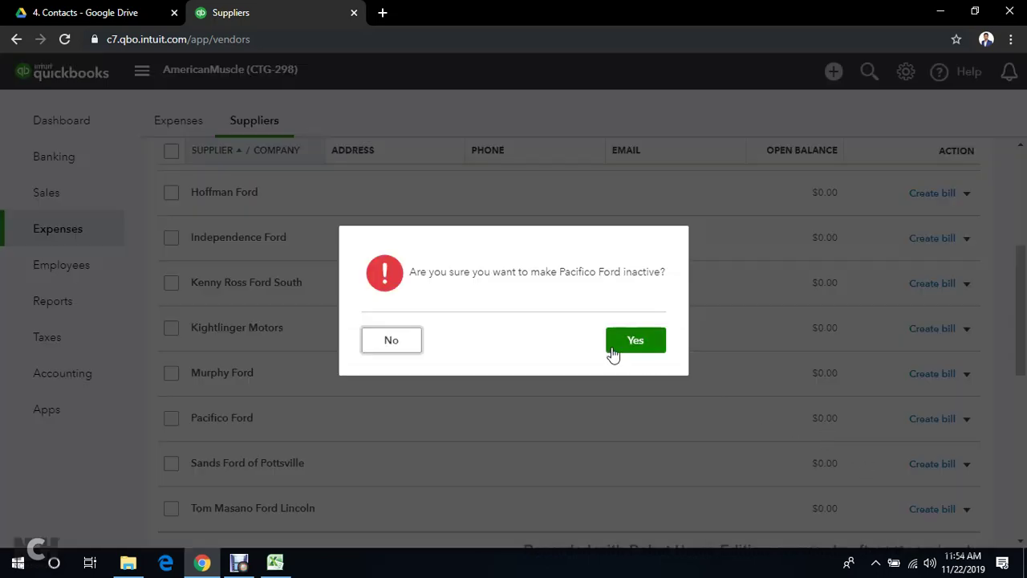
left_click(614, 353)
scroll(676, 313, "up", 3)
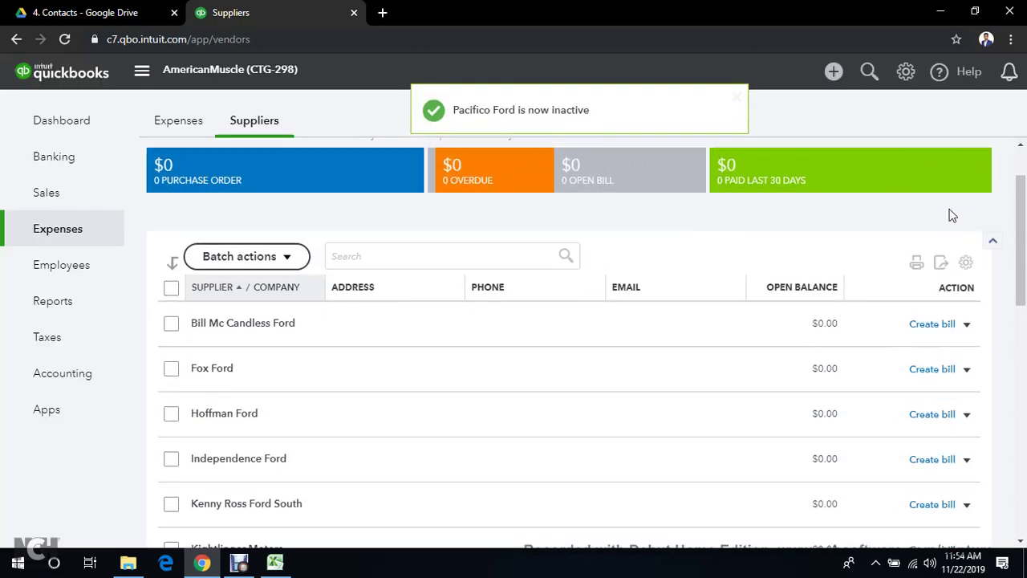
left_click(964, 268)
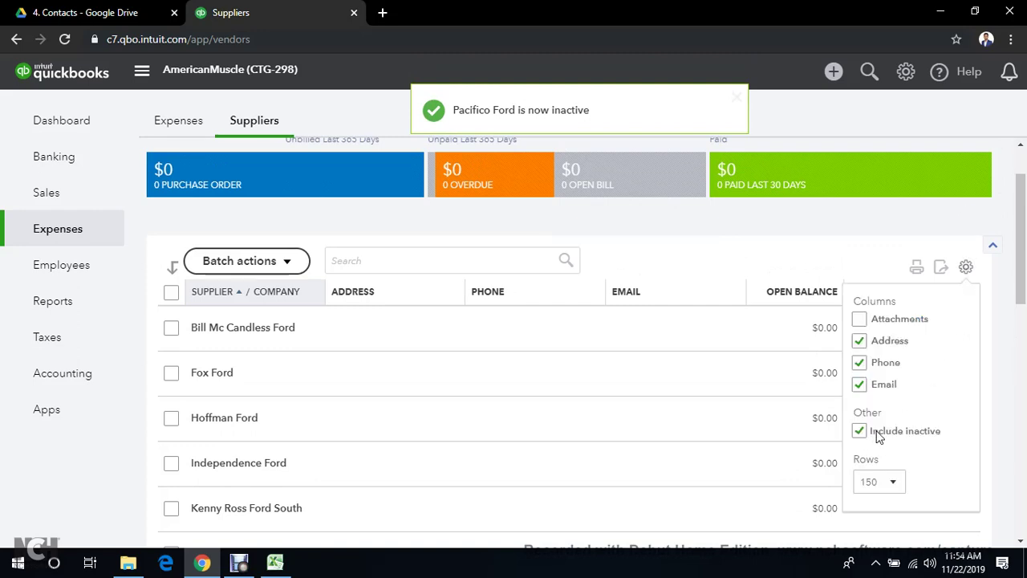
Reactivate the deleted supplier Pacifico Ford in the Suppliers list
left_click(966, 267)
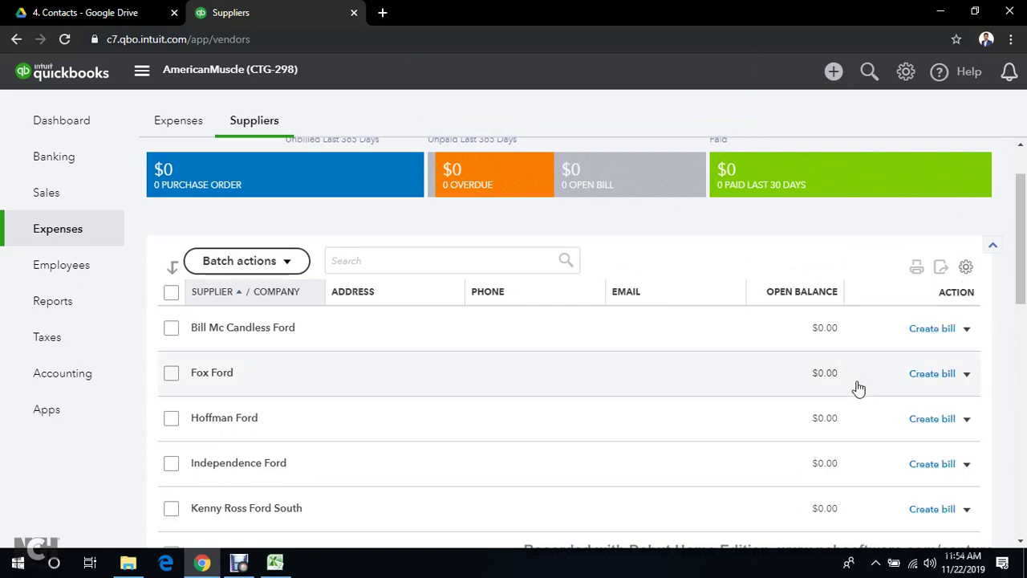
scroll(766, 479, "down", 5)
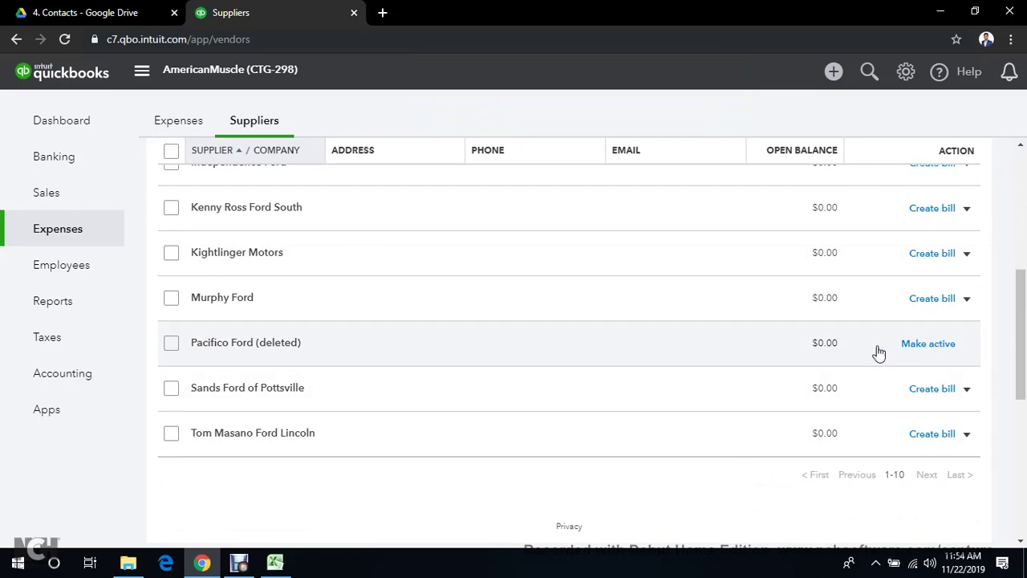
left_click(931, 345)
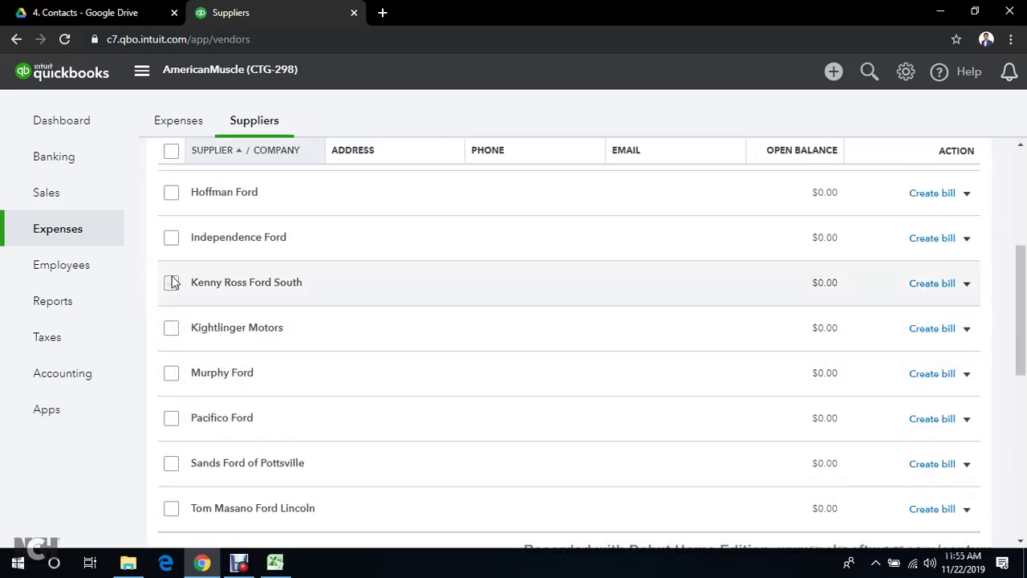
Tick Kenny Ross Ford South, Kightlinger Motors and Murphy Ford, and check batch actions without applying one
left_click(171, 282)
left_click(171, 328)
left_click(171, 373)
left_click(222, 341)
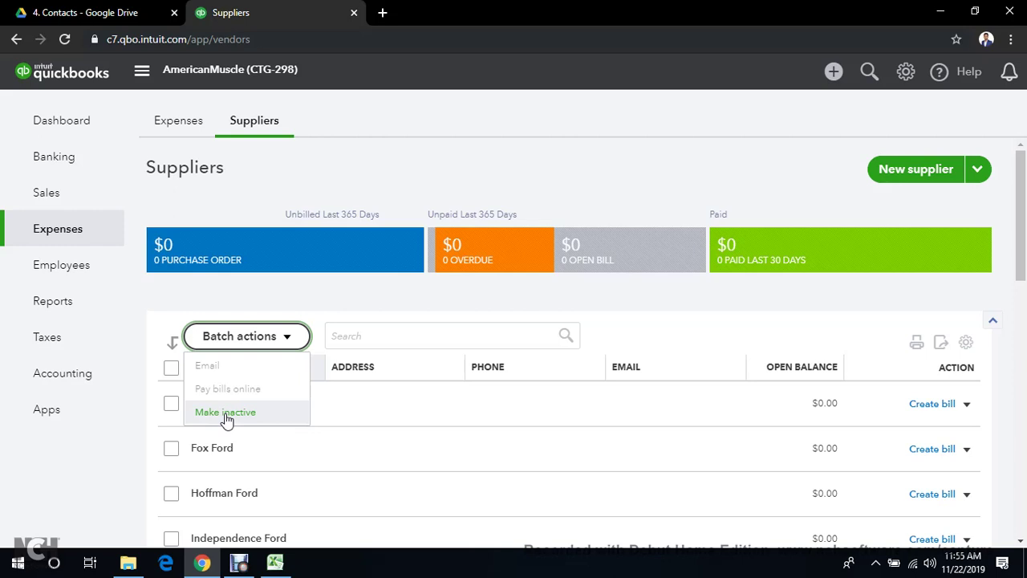
left_click(279, 338)
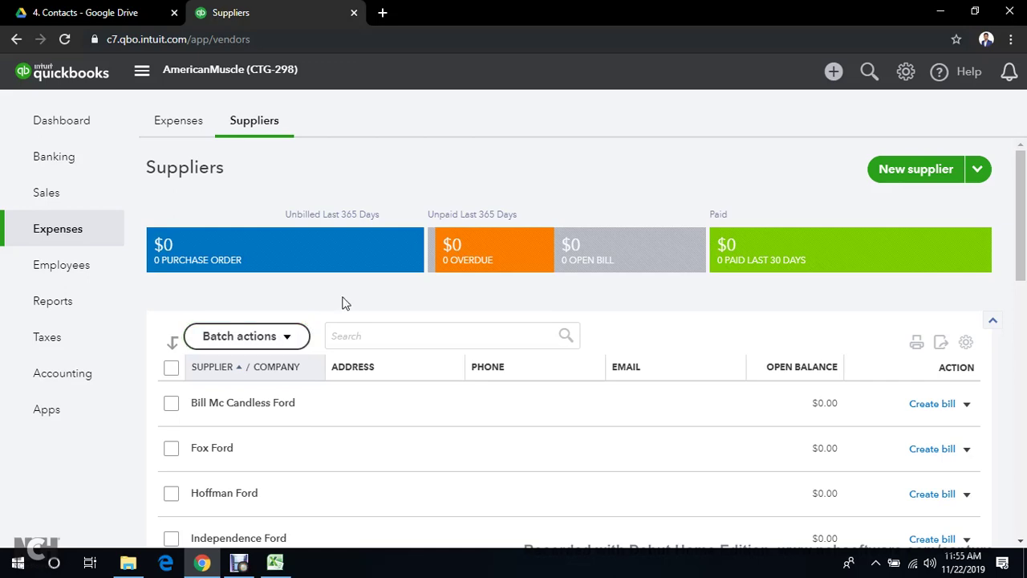
scroll(403, 297, "down", 8)
scroll(405, 321, "up", 7)
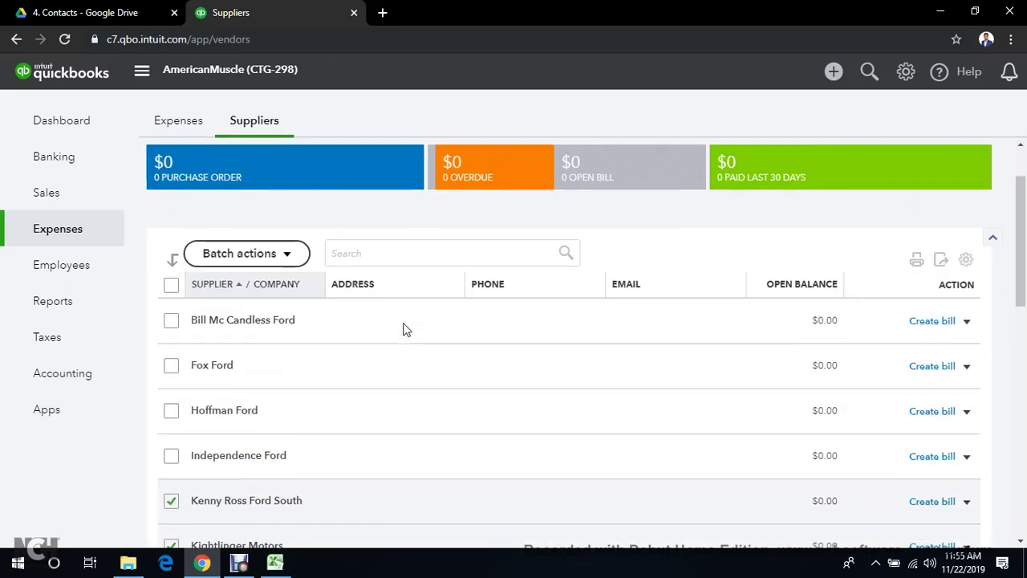
scroll(405, 329, "up", 1)
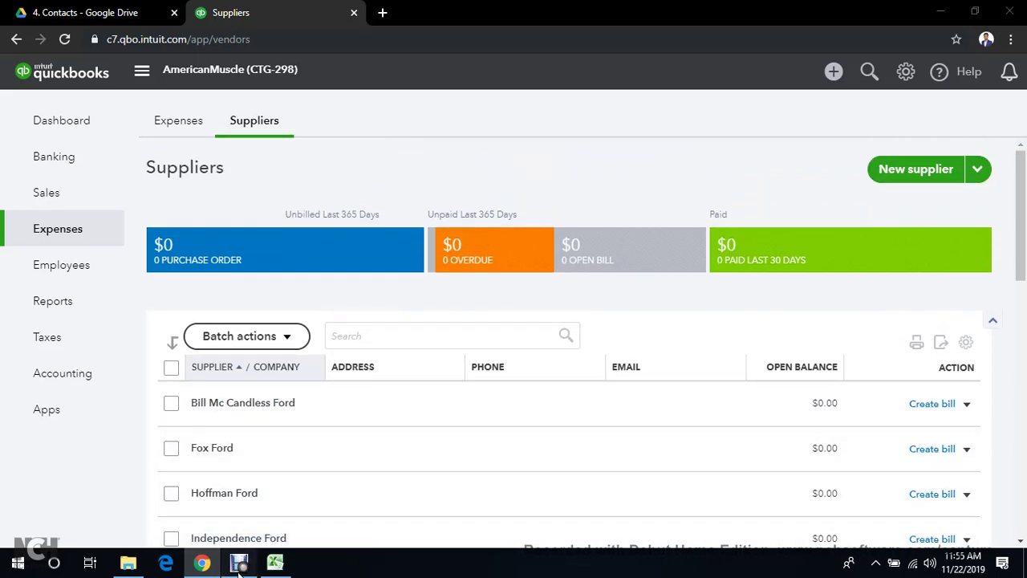
left_click(239, 562)
left_click(372, 432)
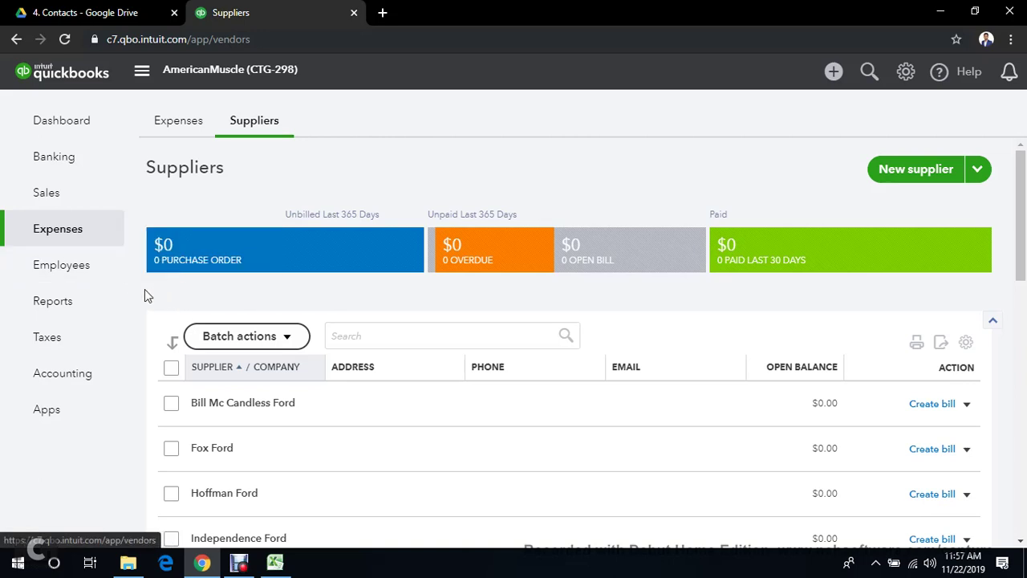
Go to the QuickBooks Online Customers list
mouse_move(50, 198)
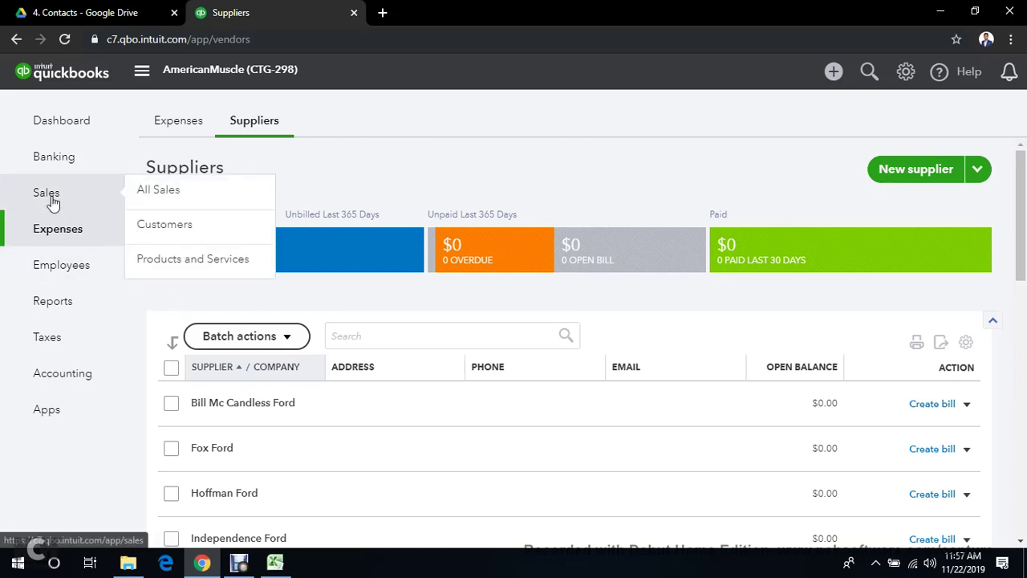
left_click(190, 233)
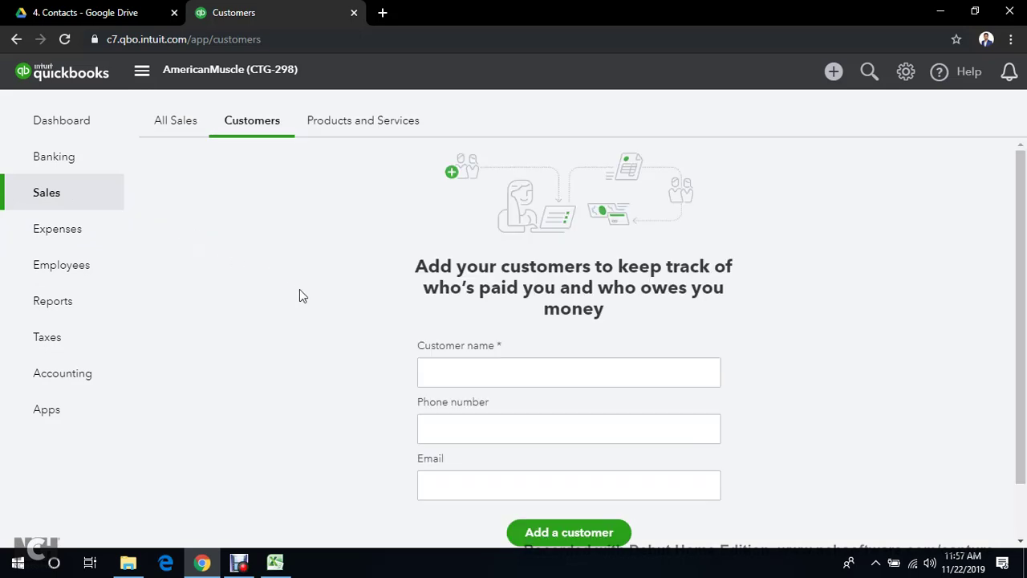
scroll(302, 294, "down", 1)
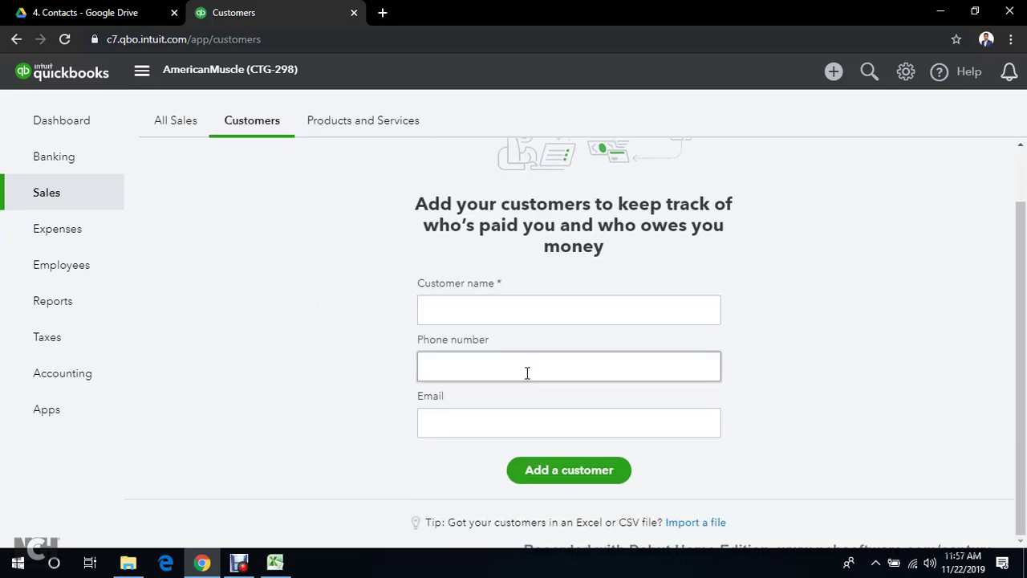
scroll(318, 383, "up", 1)
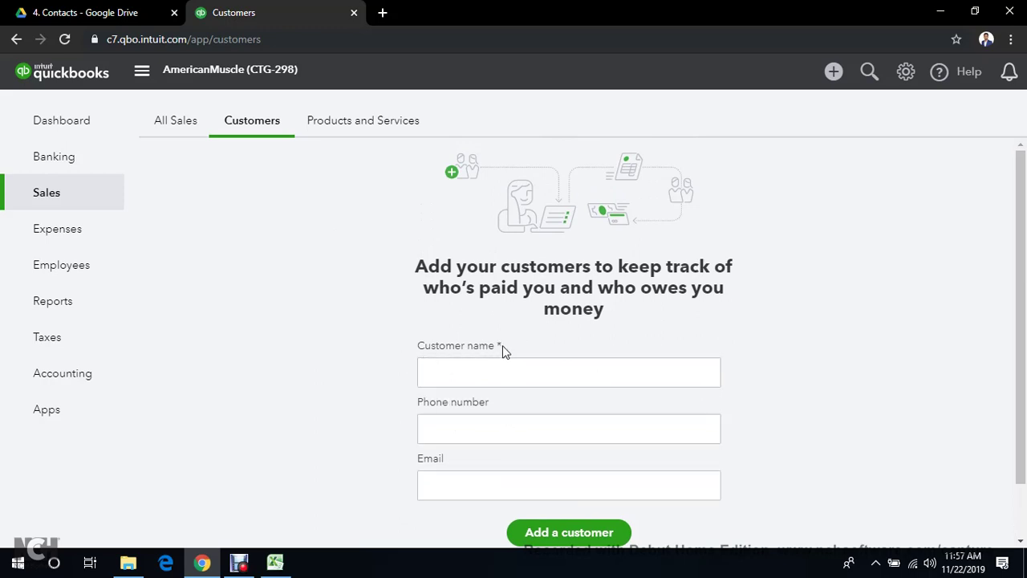
Copy Dove's Auto Repair from the Drive list into Customer name and add the customer
left_click(503, 371)
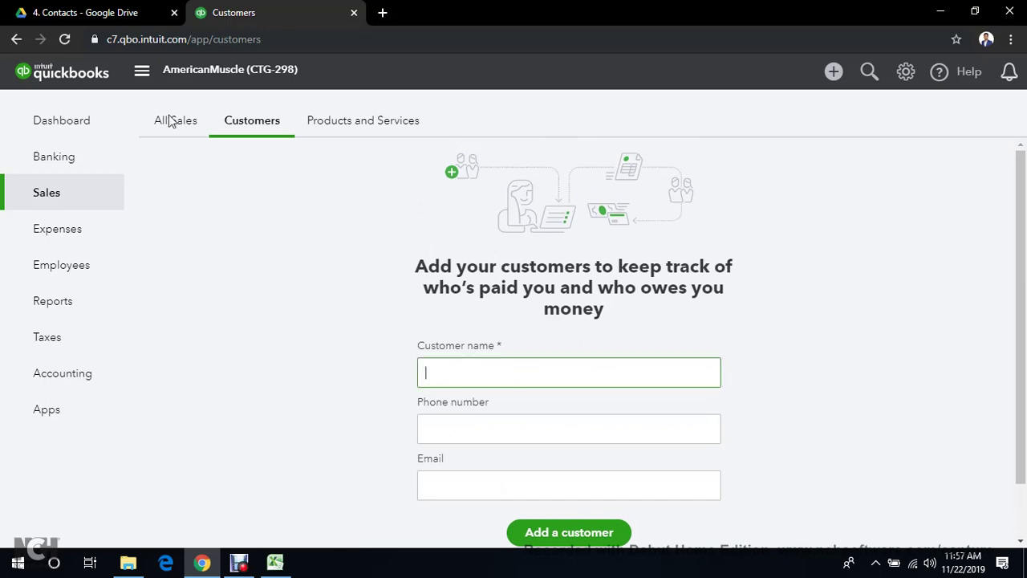
left_click(85, 12)
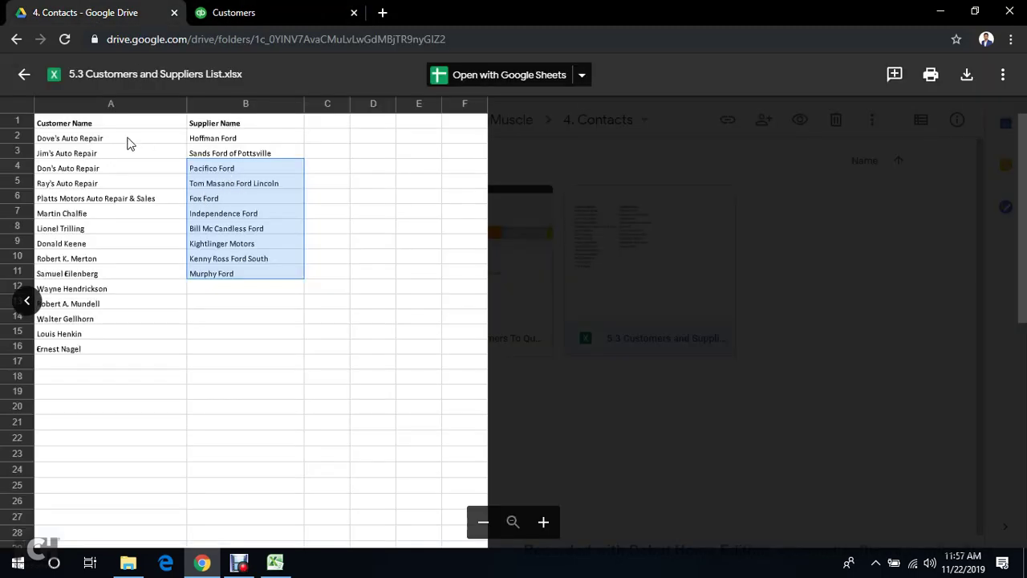
left_click(128, 141)
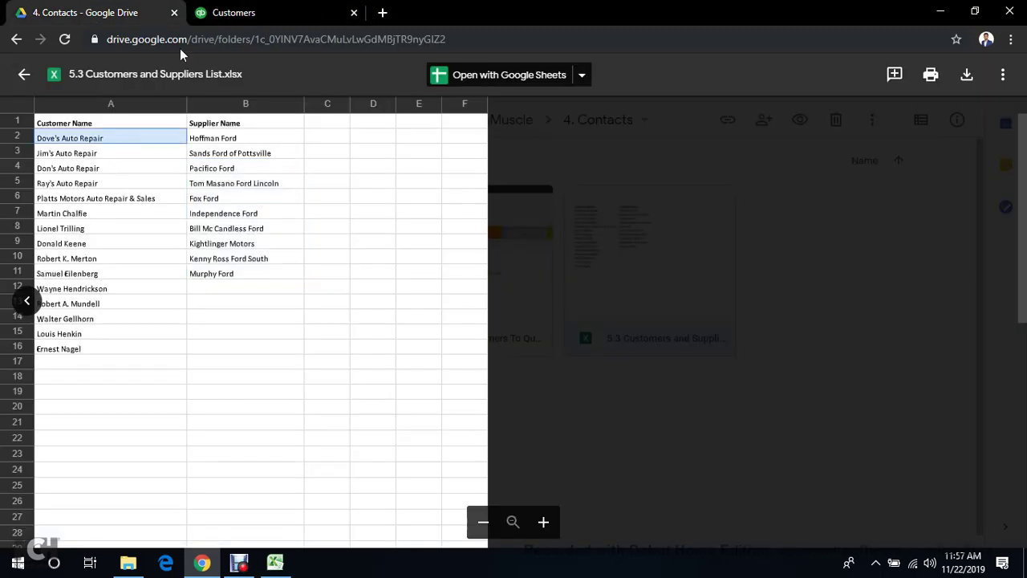
left_click(274, 10)
type("Dove's Auto Repair")
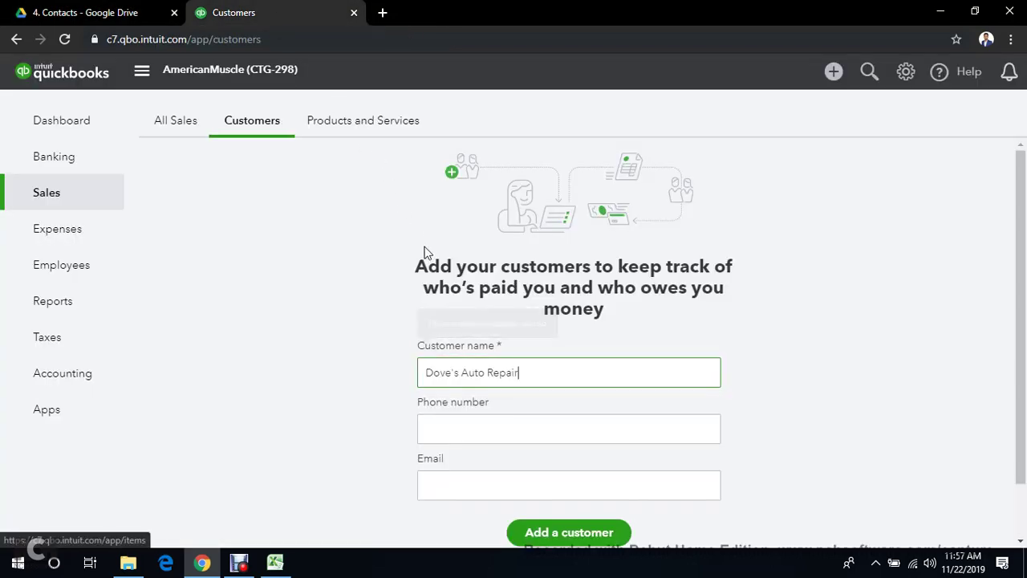
scroll(489, 405, "down", 1)
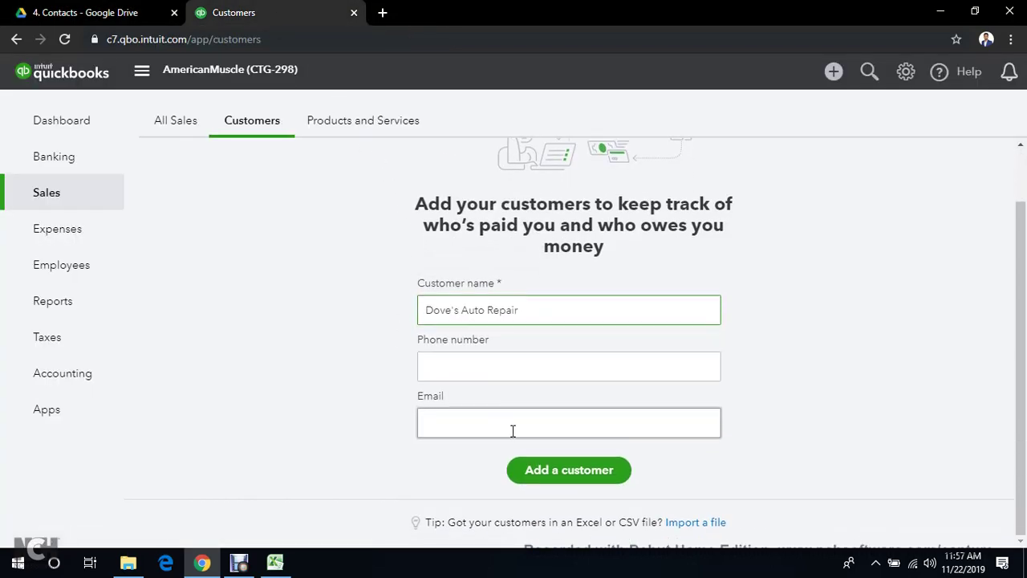
left_click(545, 472)
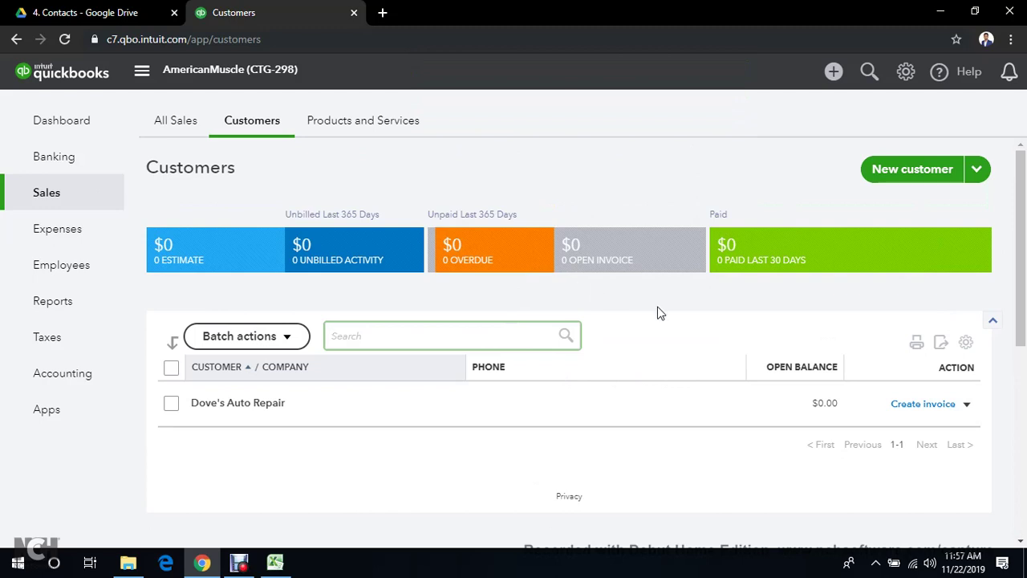
Start a new customer and browse its Notes, Tax info, Payments, Language and Attachments tabs
left_click(887, 176)
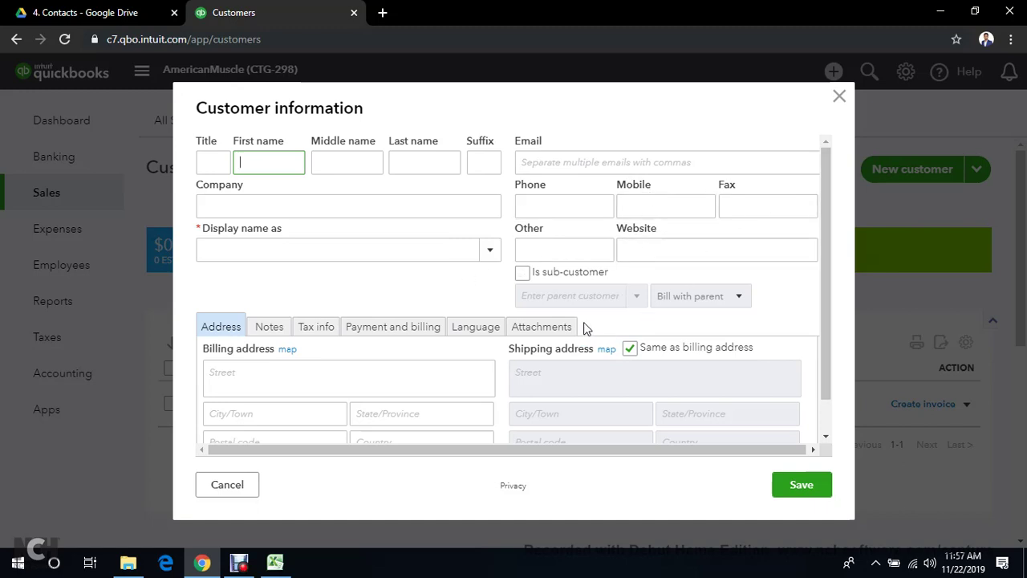
scroll(566, 325, "down", 1)
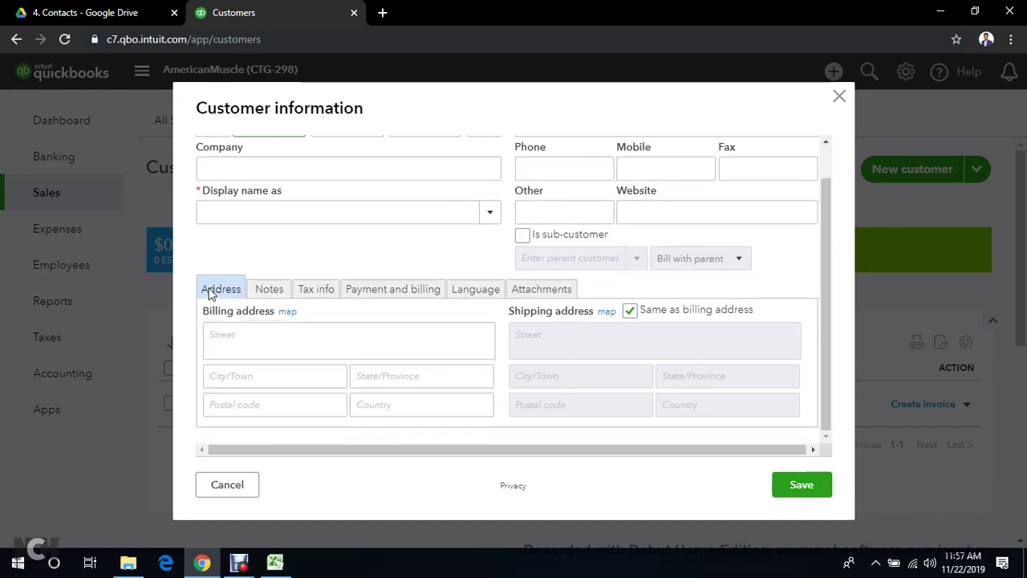
left_click(266, 294)
left_click(319, 296)
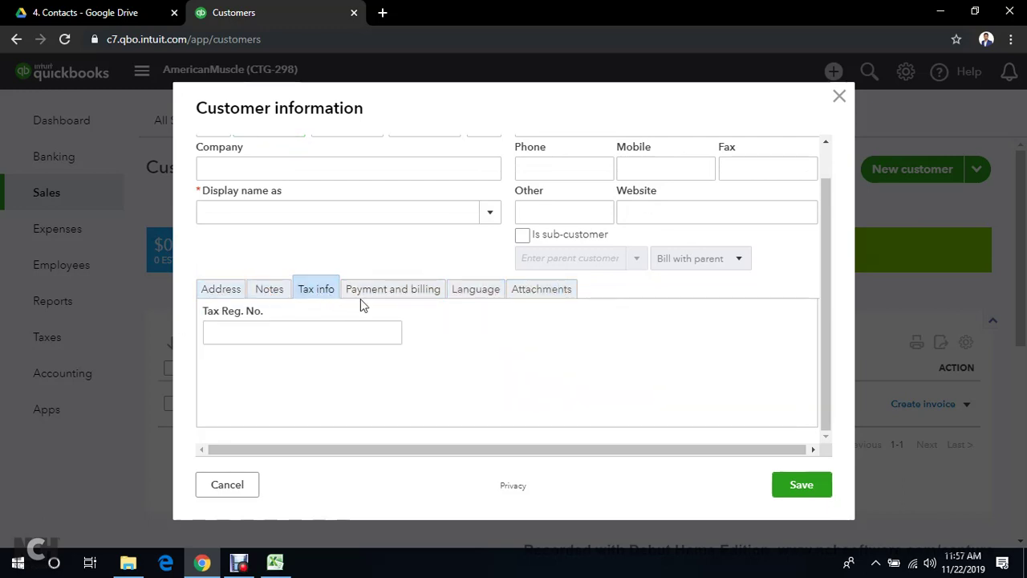
left_click(372, 297)
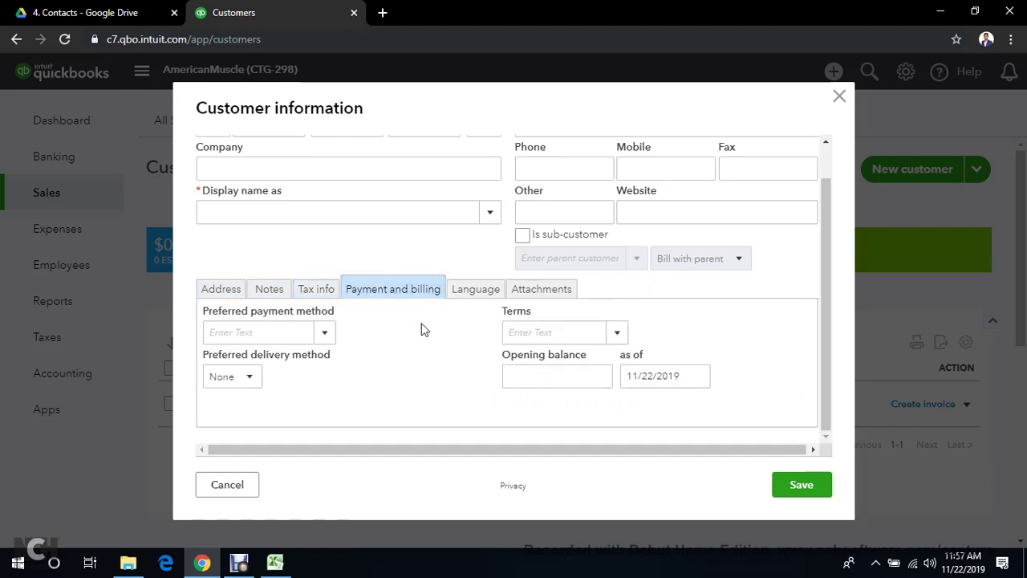
left_click(473, 301)
left_click(548, 296)
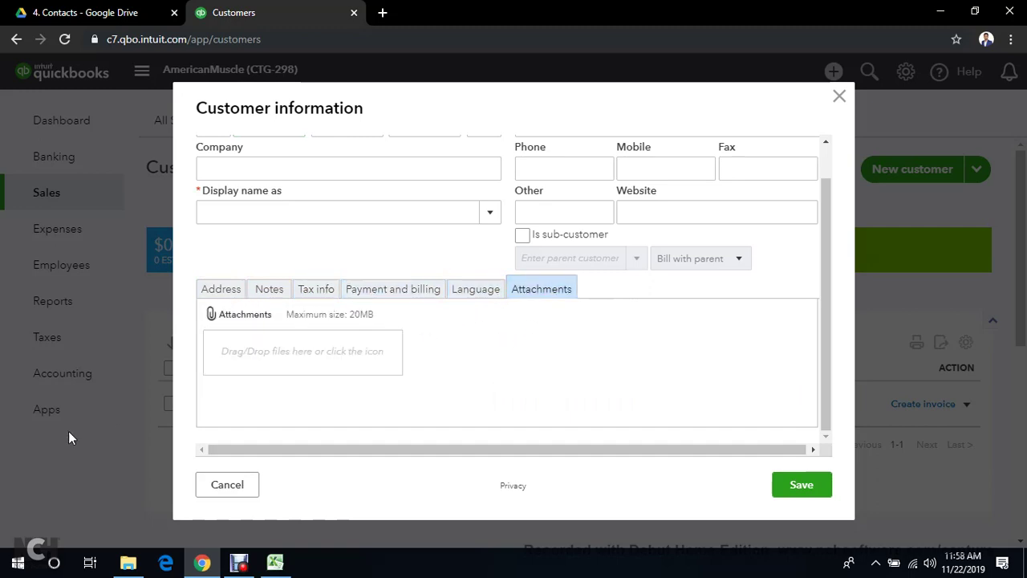
left_click(211, 291)
scroll(321, 287, "up", 1)
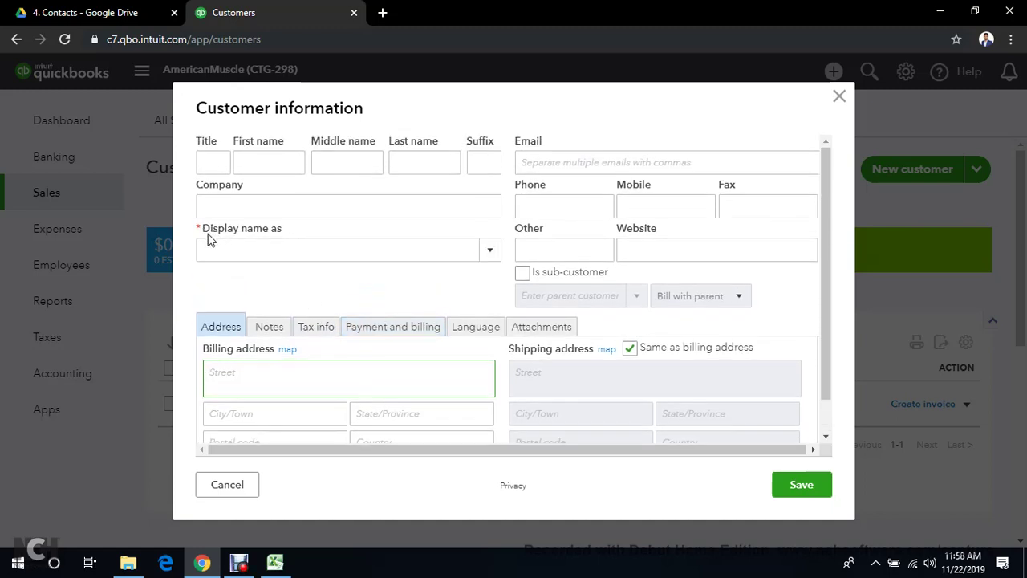
Paste Jim's Auto Repair from the Drive list as Display name and save the customer
left_click(238, 245)
left_click(88, 12)
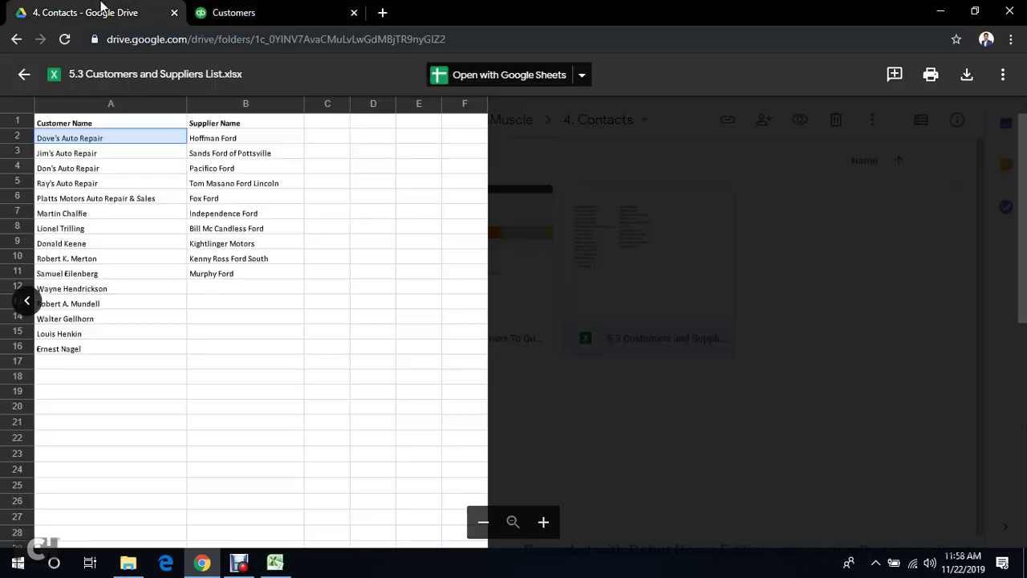
left_click(133, 154)
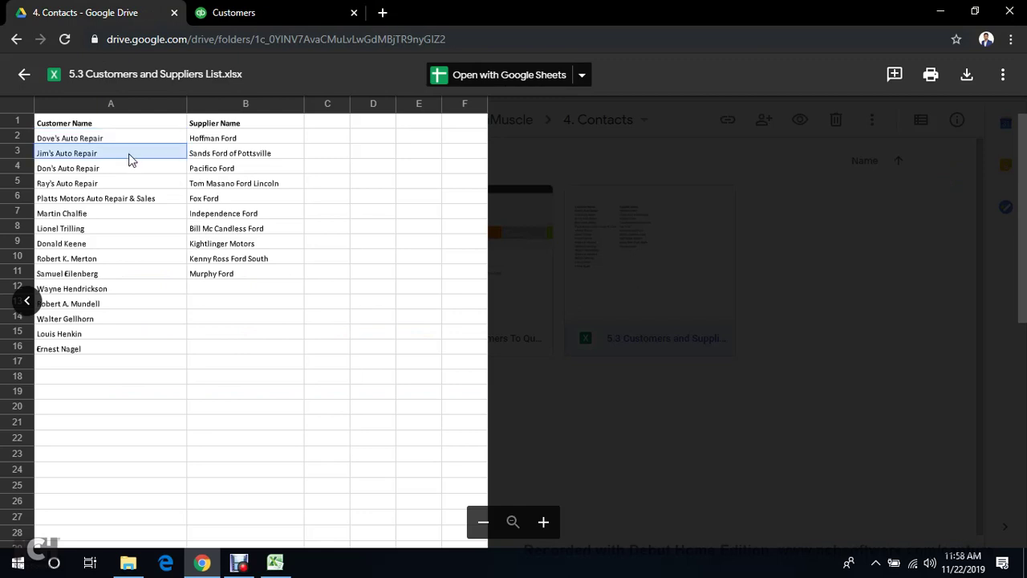
left_click(248, 10)
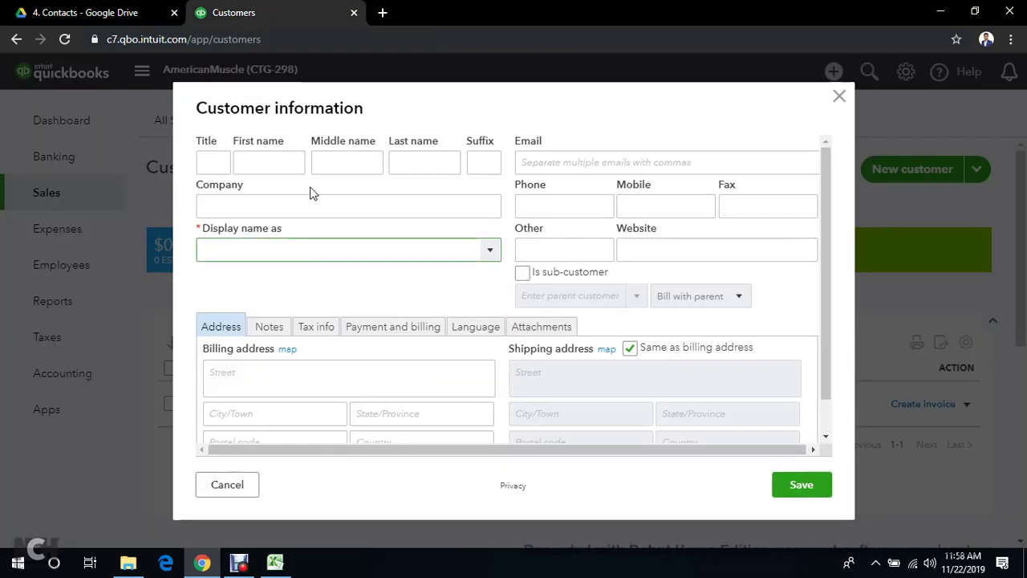
type("Jim's Auto Repair")
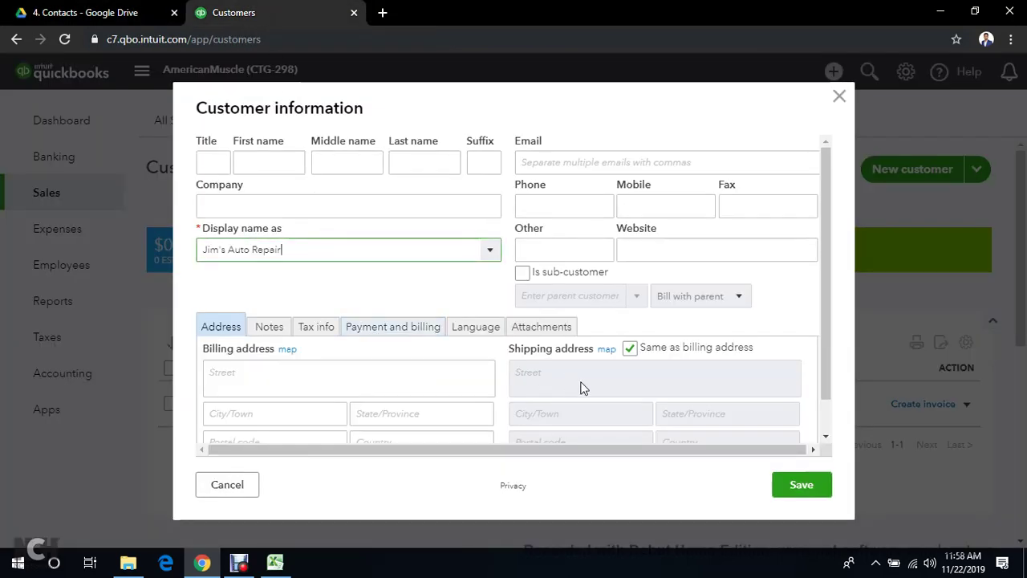
left_click(795, 483)
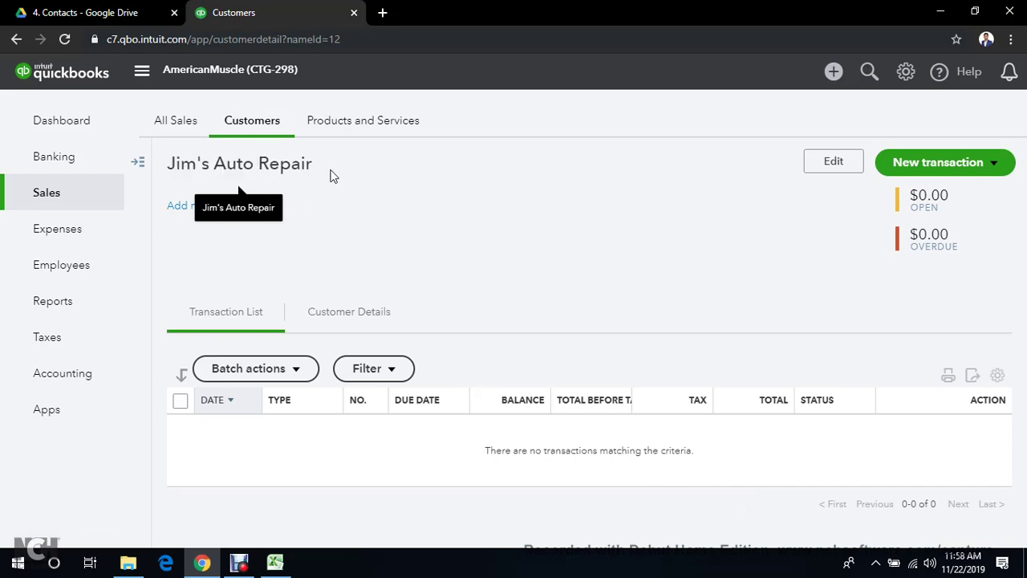
Leave Jim's Auto Repair's page and return to the full Customers list
left_click_drag(169, 163, 305, 163)
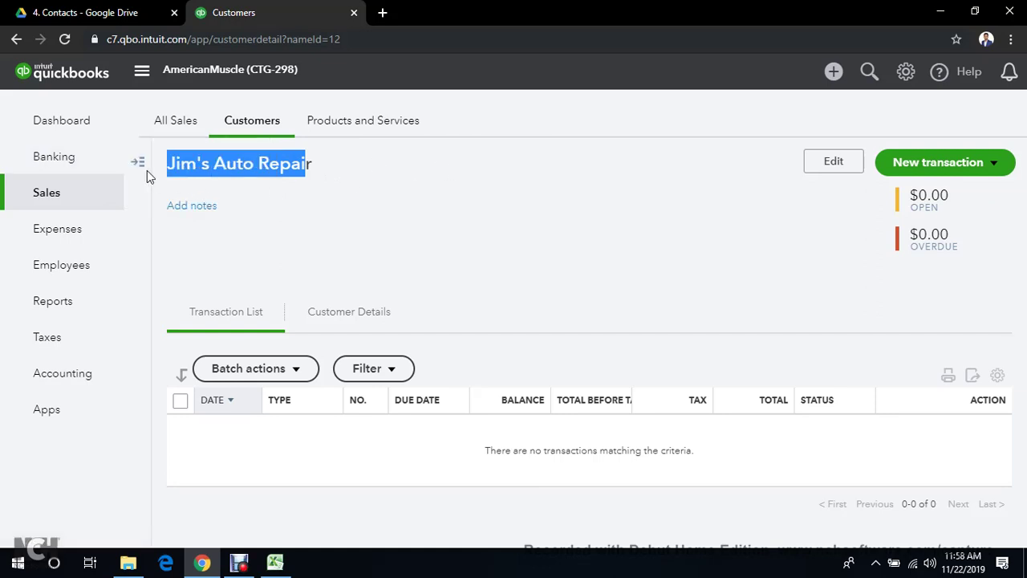
left_click(140, 167)
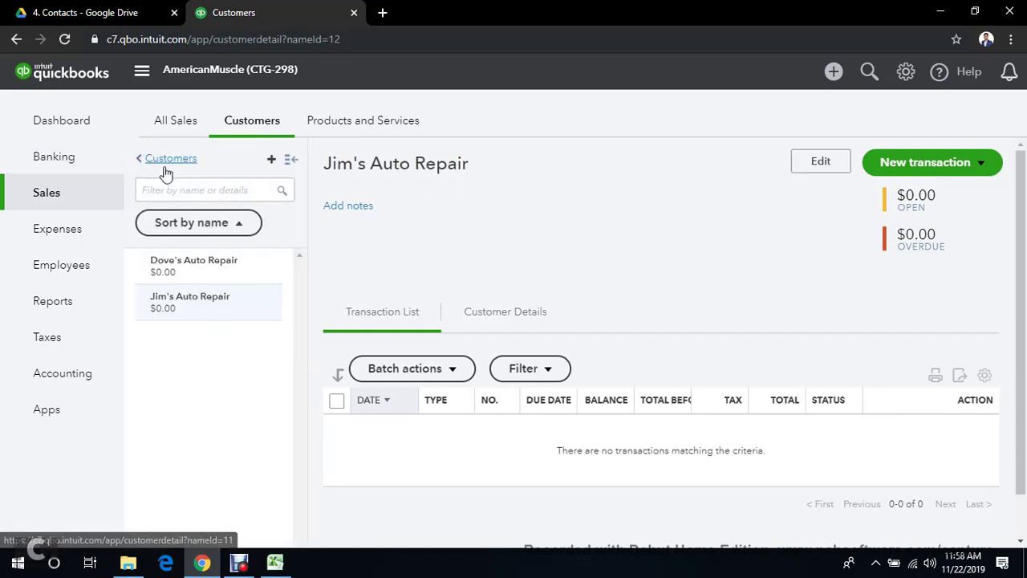
left_click(168, 160)
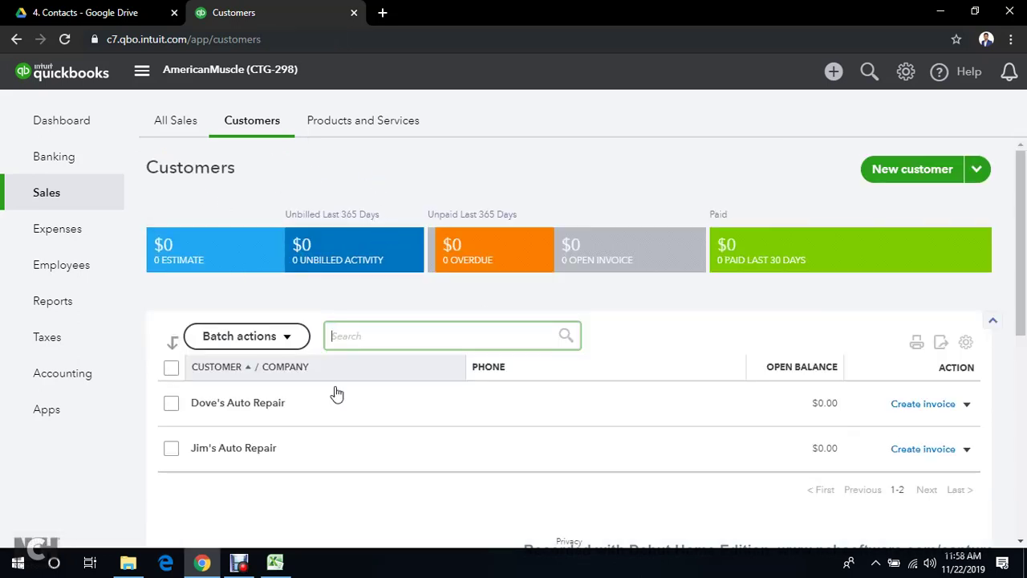
scroll(550, 392, "down", 3)
scroll(549, 392, "up", 3)
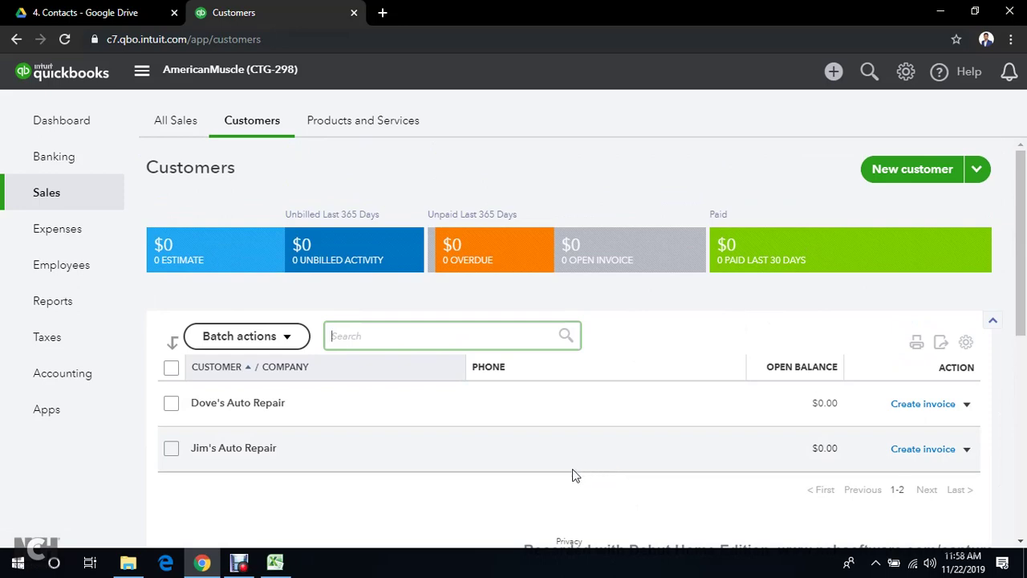
Open Jim's Auto Repair for editing, tick same-as-billing shipping, then close without saving
left_click(221, 449)
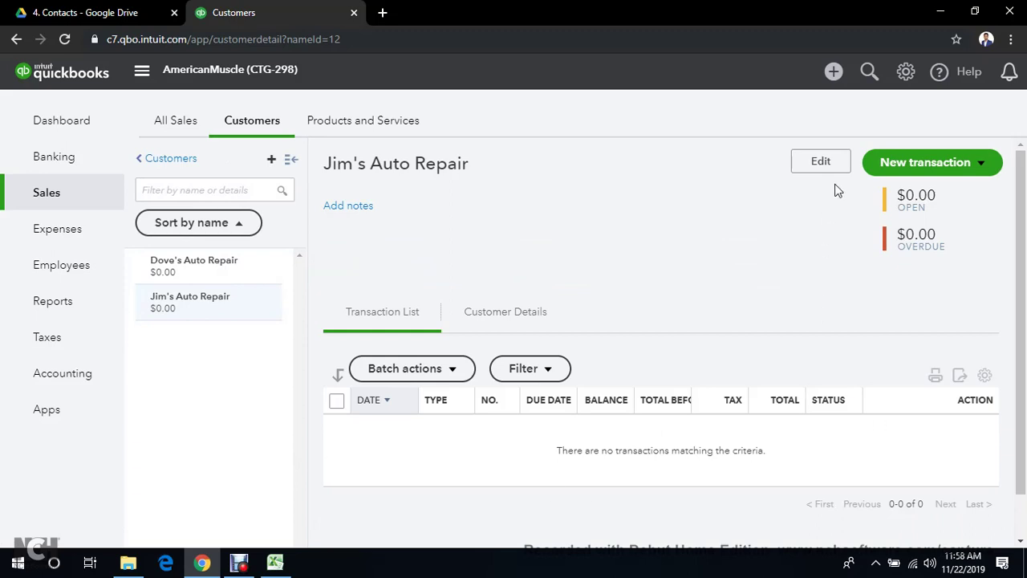
left_click(835, 168)
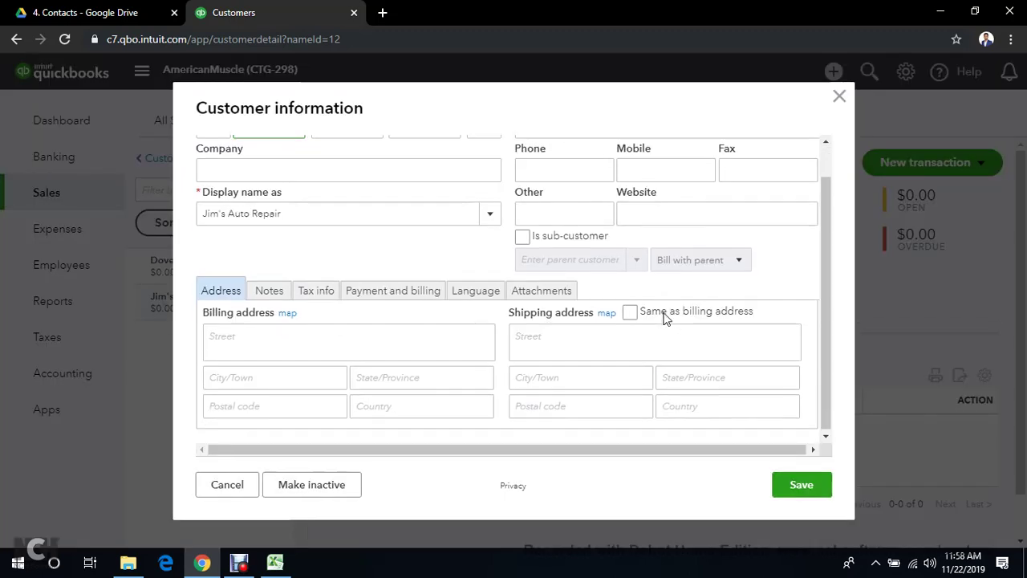
left_click(678, 317)
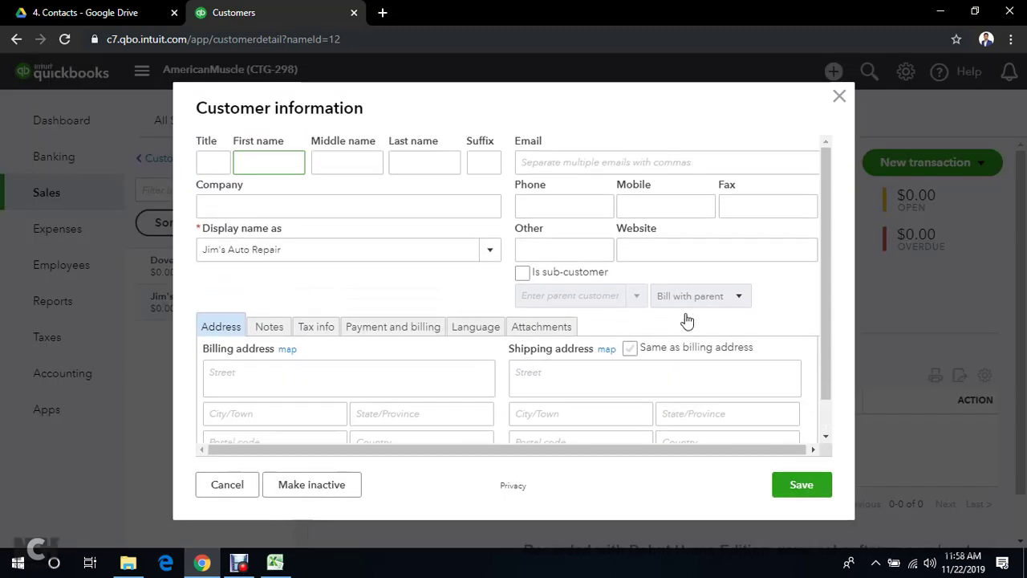
left_click(839, 97)
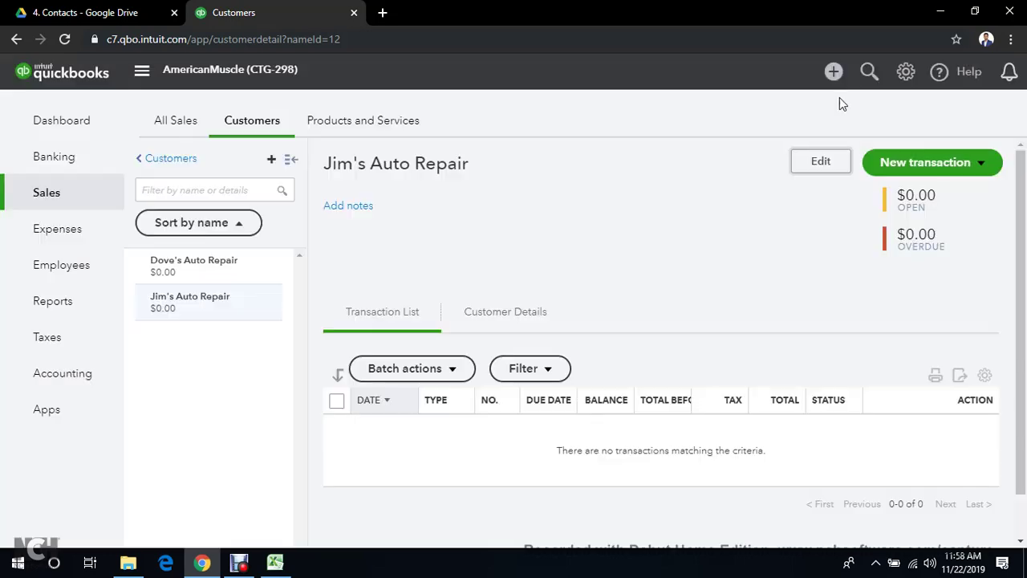
left_click(150, 159)
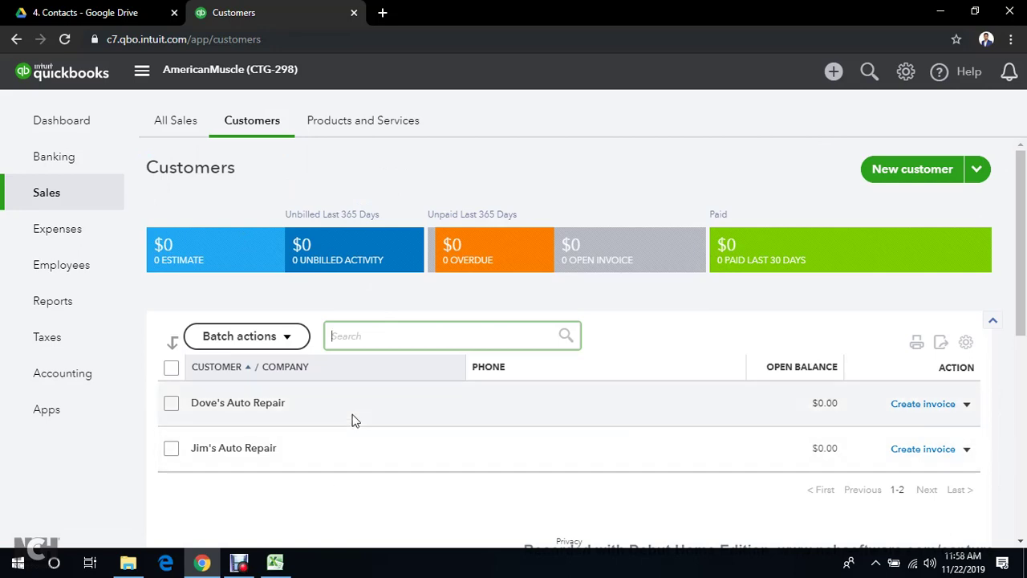
Switch back to the Google Drive 5.3 Customers and Suppliers List preview
left_click(103, 12)
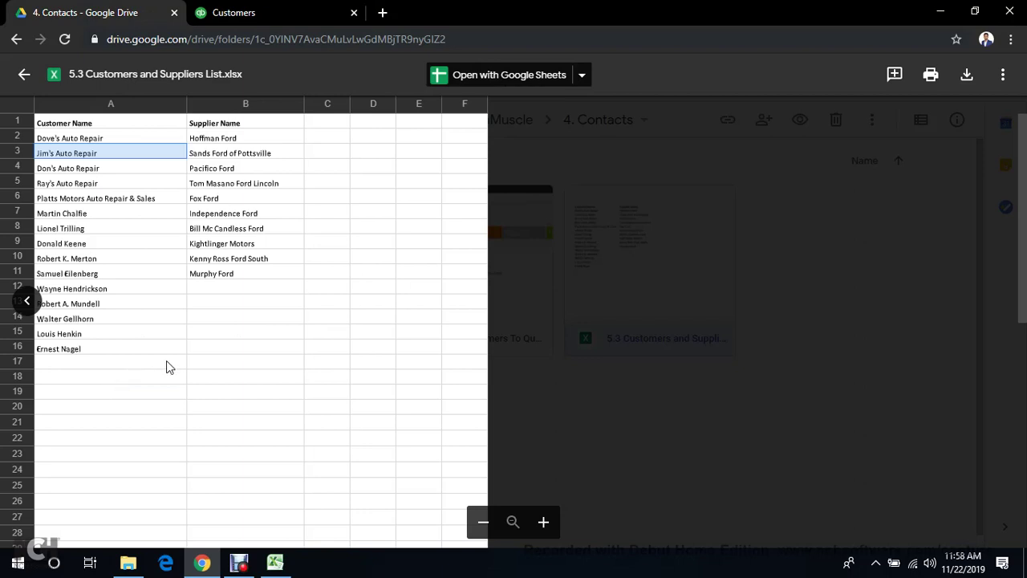
left_click(238, 564)
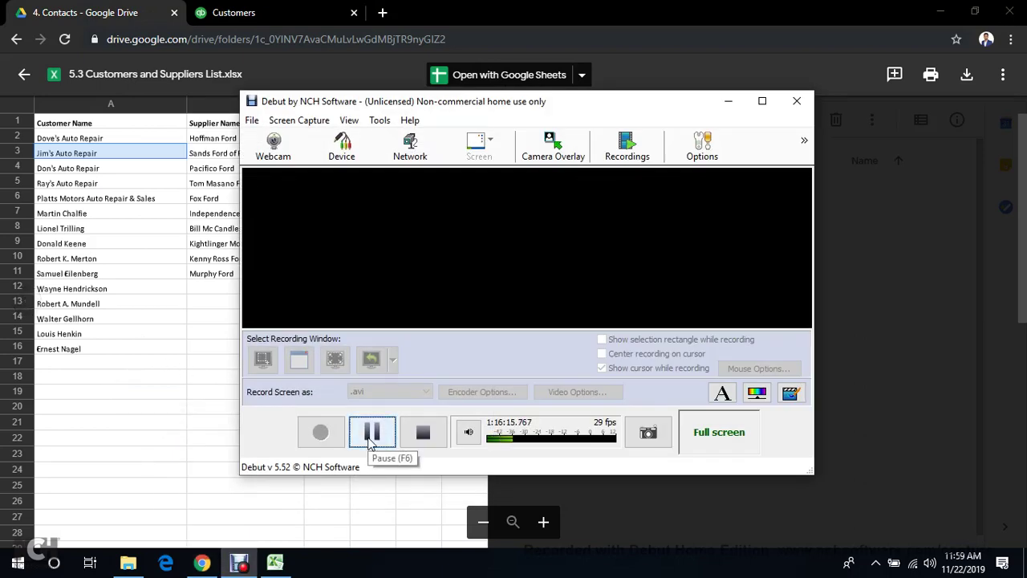
left_click(372, 432)
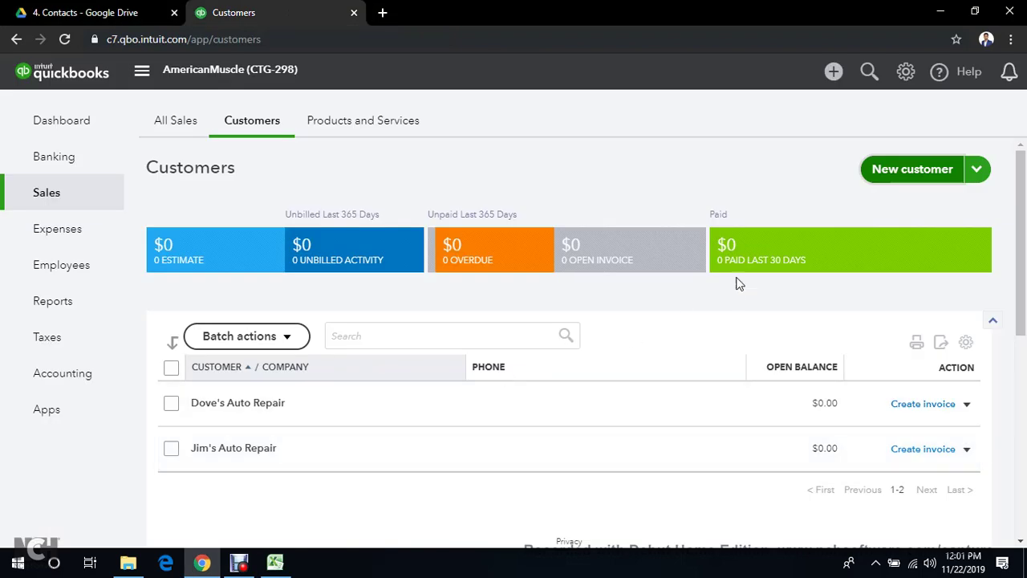
Start Import customers, download the sample customer file, and bring it up in Excel
left_click(977, 170)
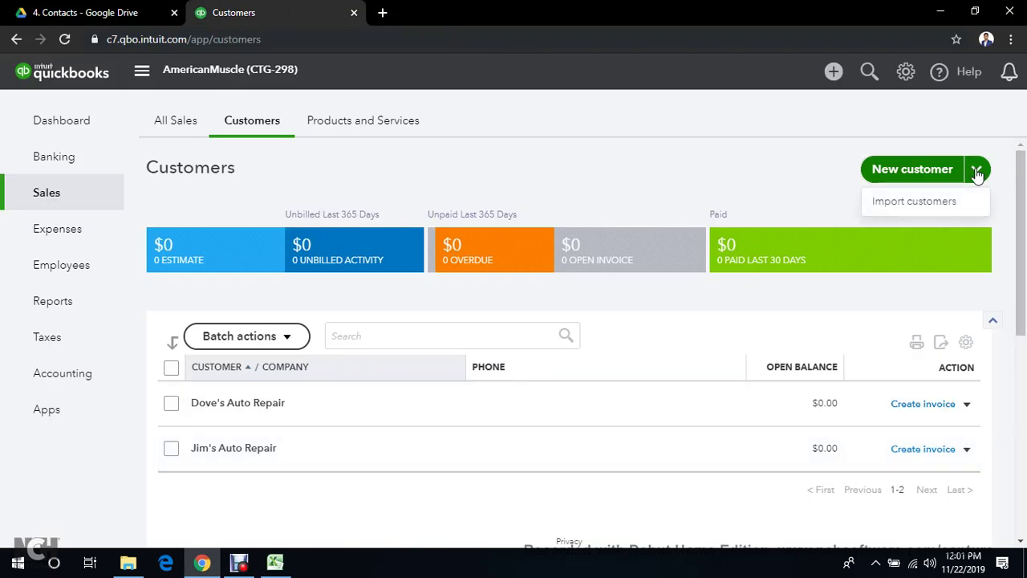
left_click(931, 201)
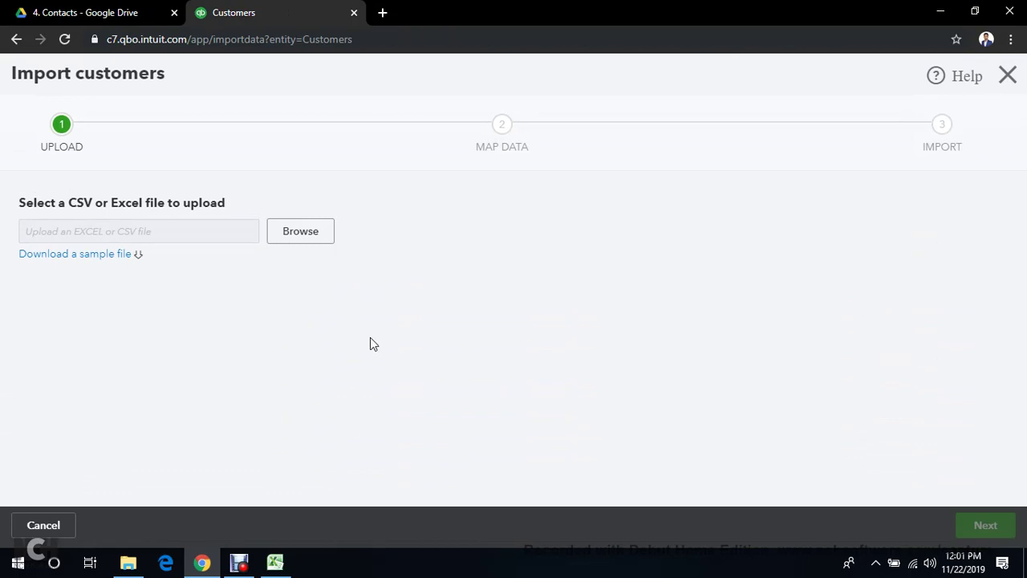
left_click(46, 260)
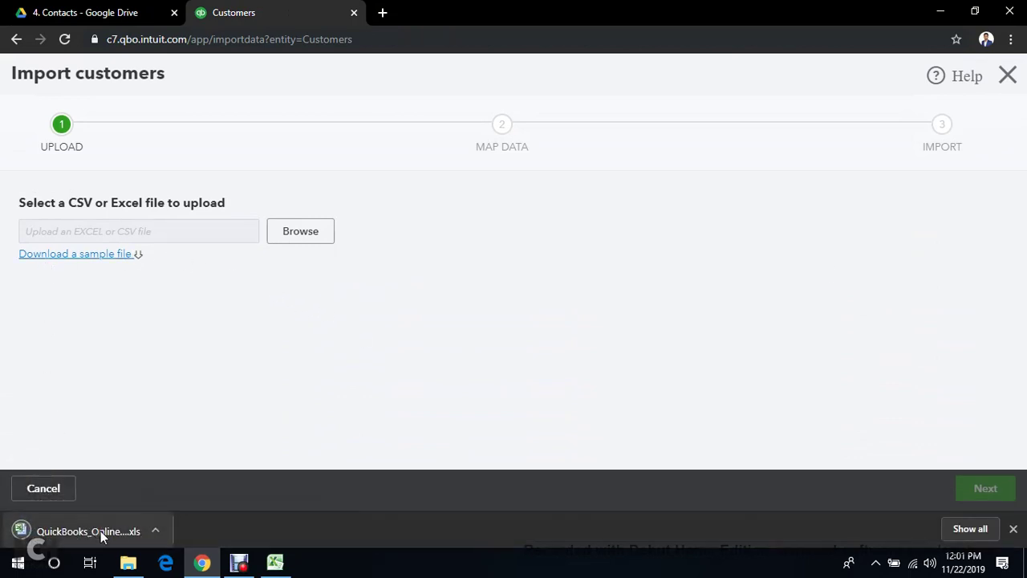
left_click(100, 531)
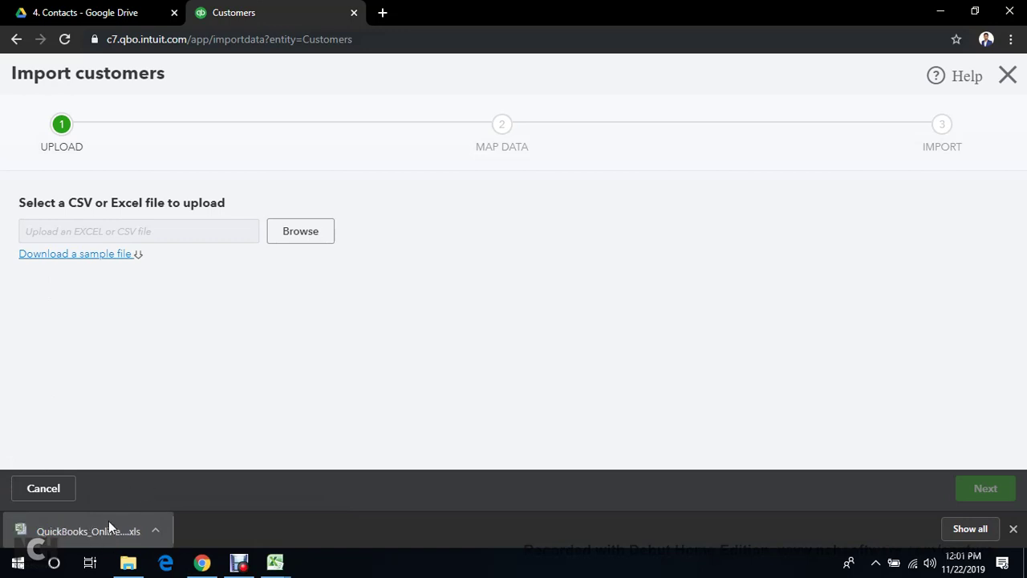
left_click(162, 532)
left_click(167, 477)
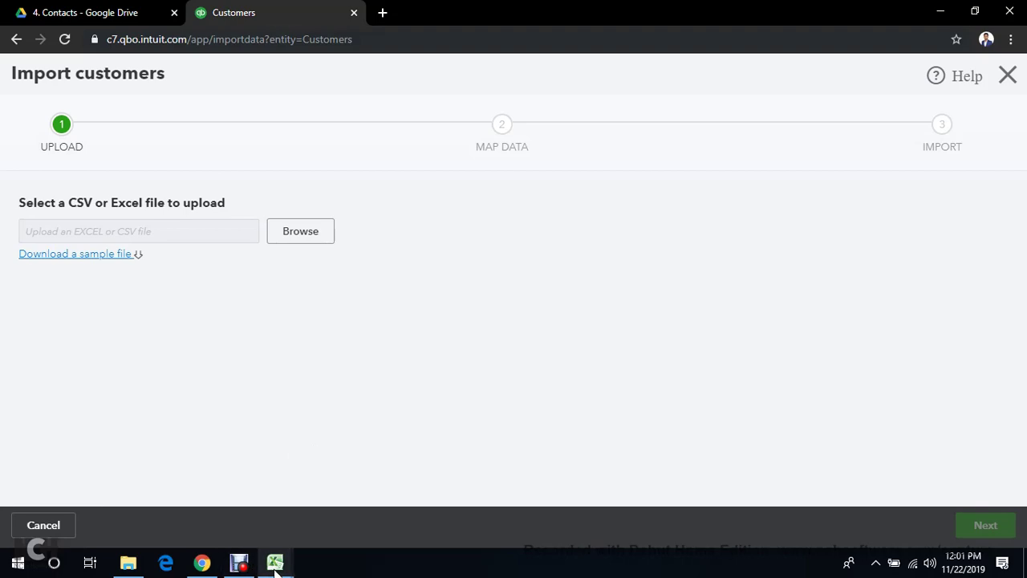
mouse_move(275, 562)
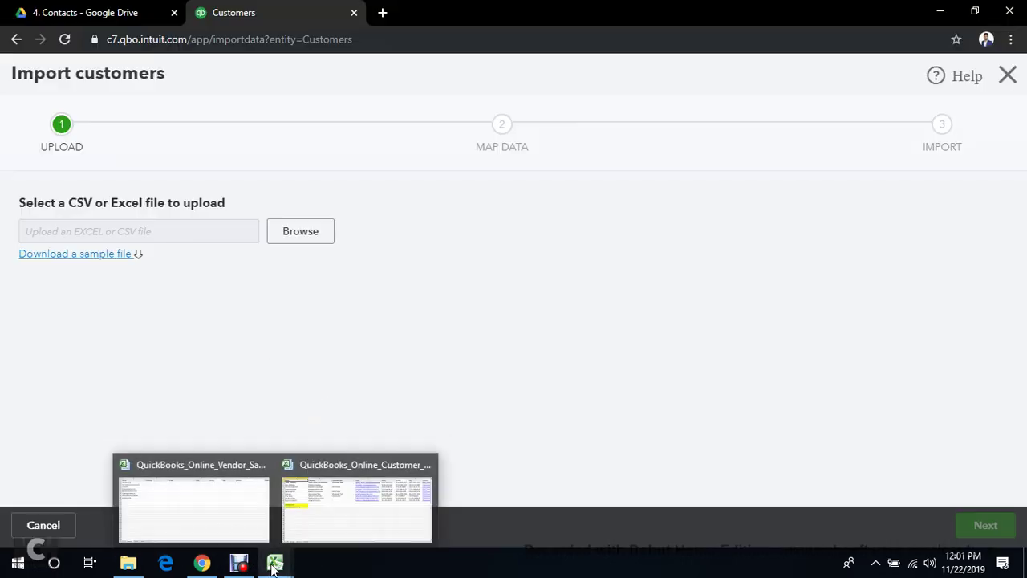
left_click(345, 526)
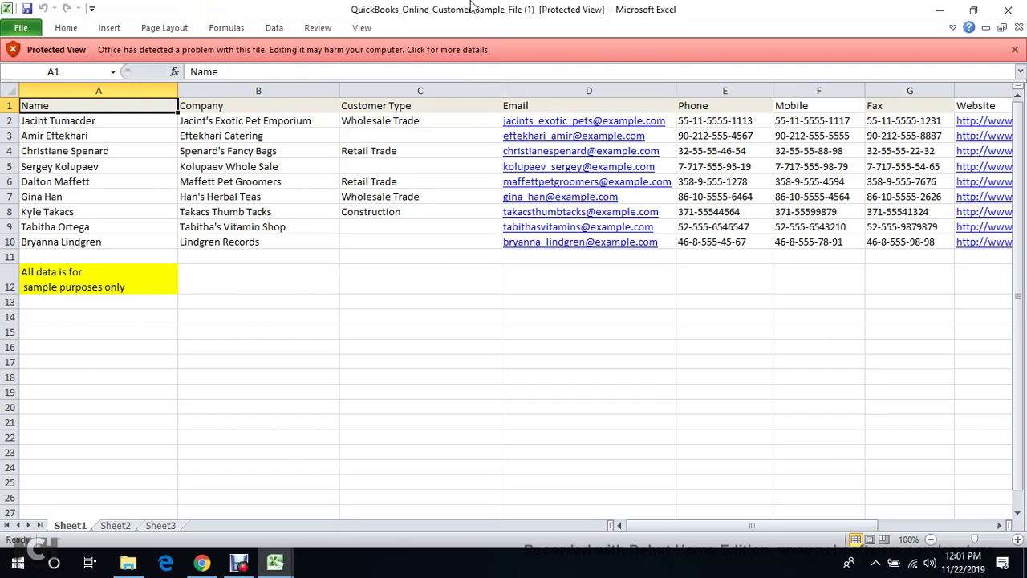
Enable editing on the protected QuickBooks customer sample file
left_click(131, 169)
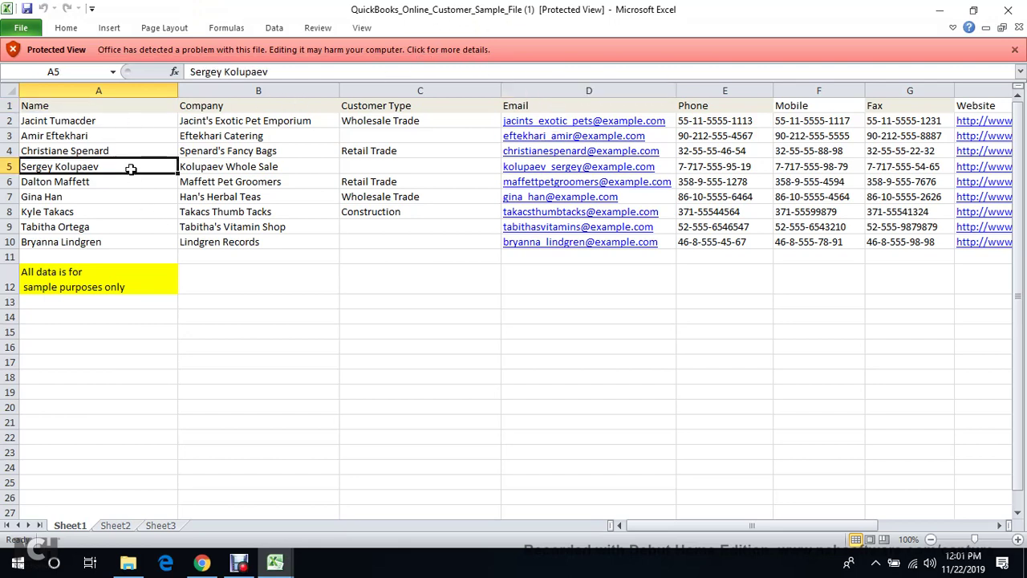
double_click(130, 161)
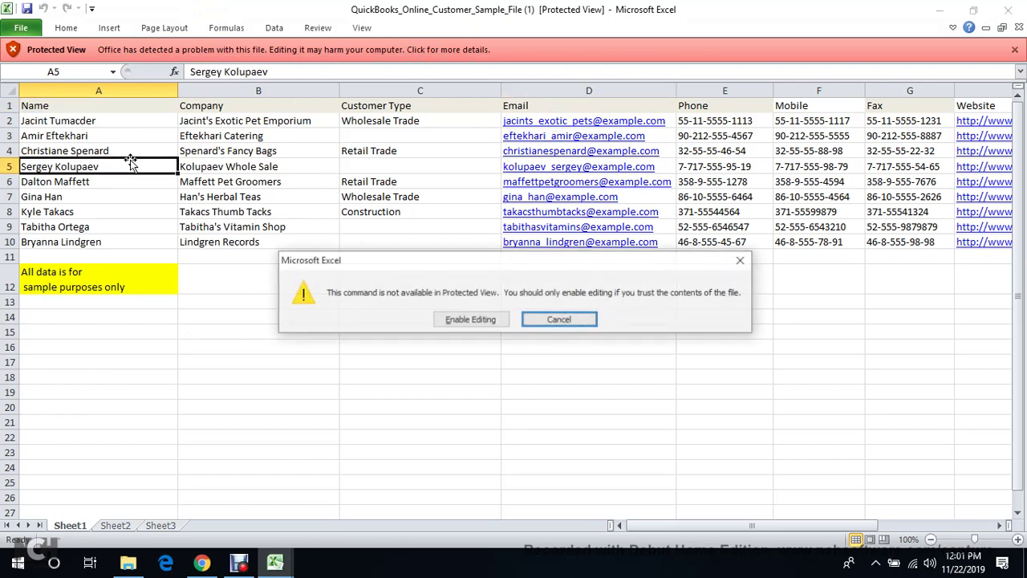
left_click(447, 319)
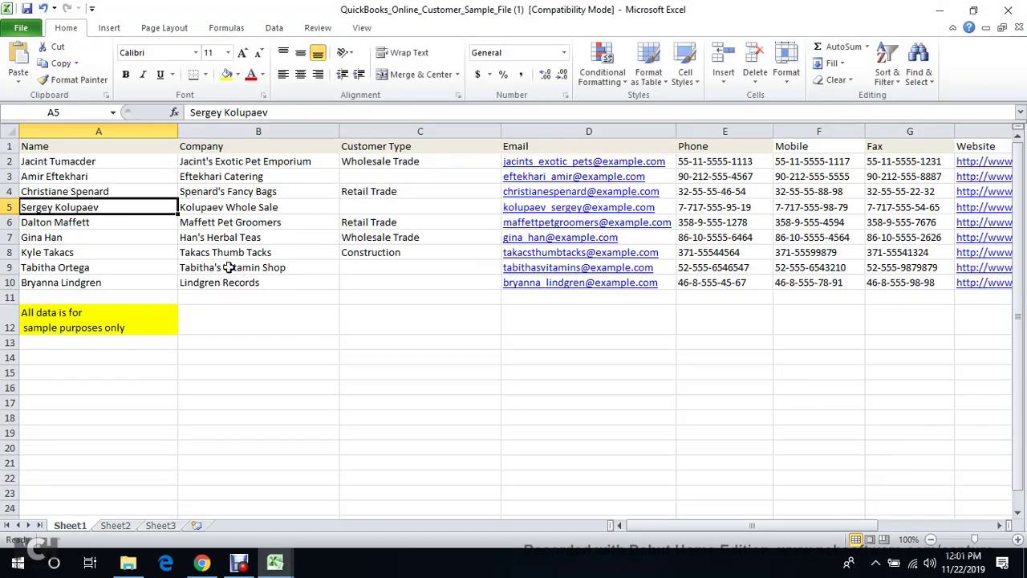
Select sample rows 2–12 across all columns and clear their contents
left_click(115, 163)
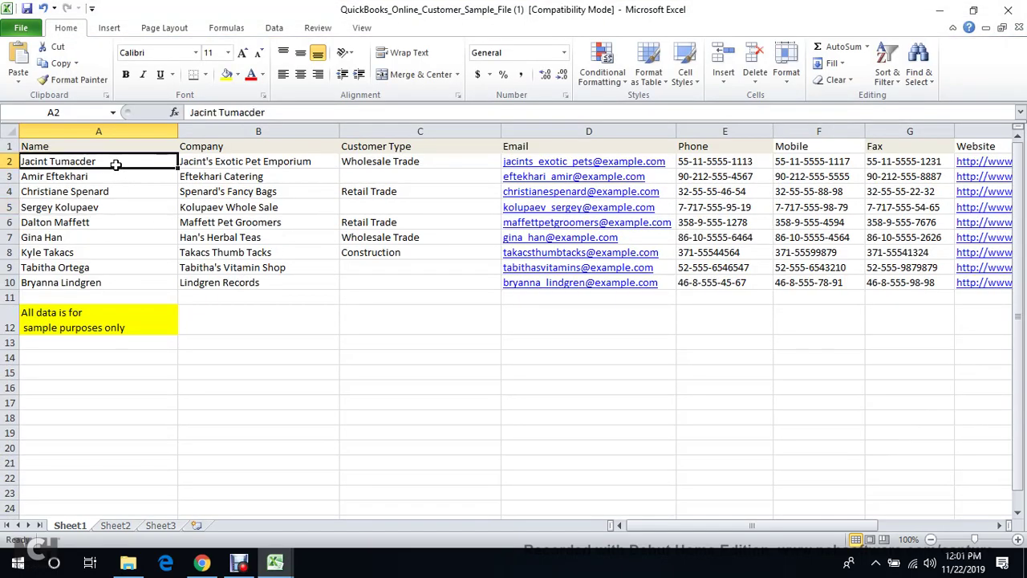
key("shift+Down")
key("shift+Down")
key("shift+Down")
key("shift+Down")
key("shift+Down")
key("shift+Down")
key("shift+Down")
key("shift+Down")
key("shift+Down")
key("shift+Down")
key("shift+Down")
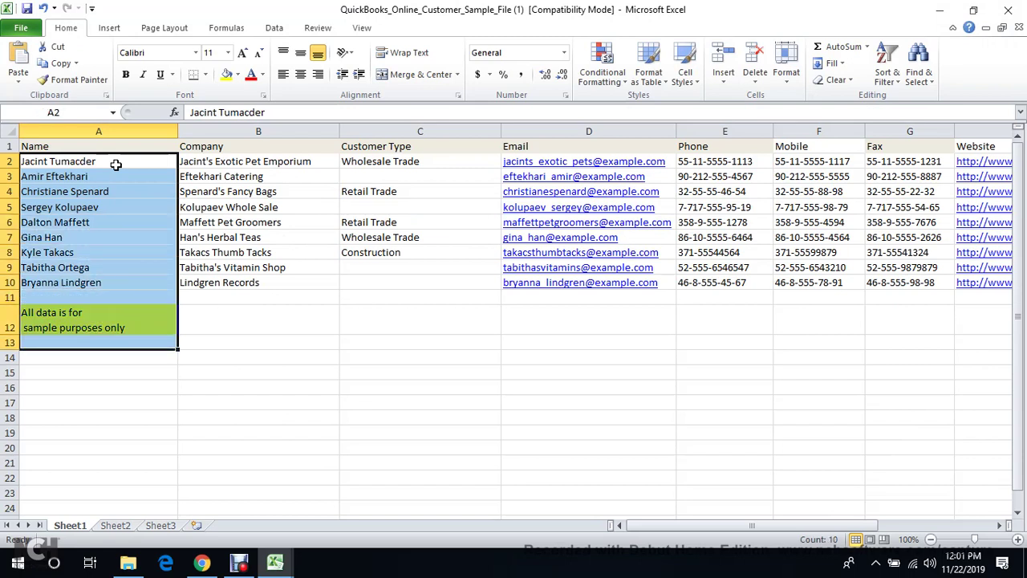
key("ctrl+space")
key("Up")
key("Down")
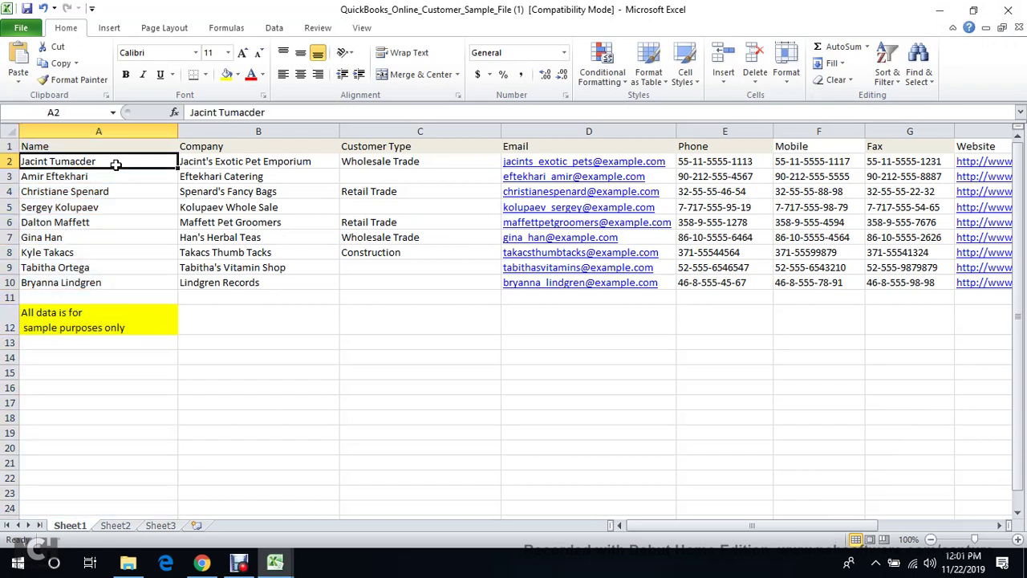
key("shift+Down")
key("shift+Down")
key("shift+Down")
key("shift+Down")
key("shift+Down")
key("shift+Down")
key("shift+Down")
key("shift+Down")
key("shift+Down")
key("shift+Down")
key("shift+space")
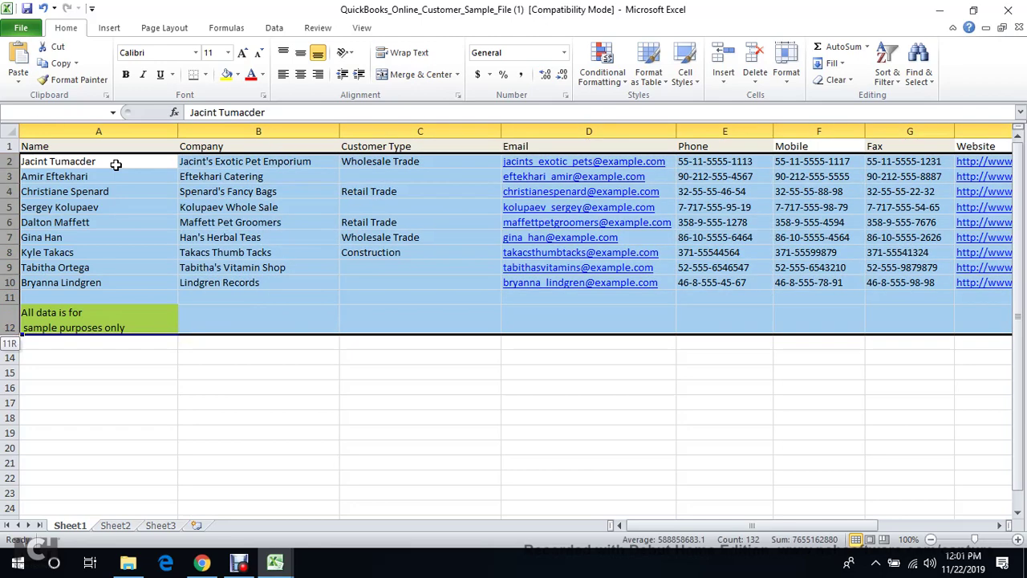
key("Delete")
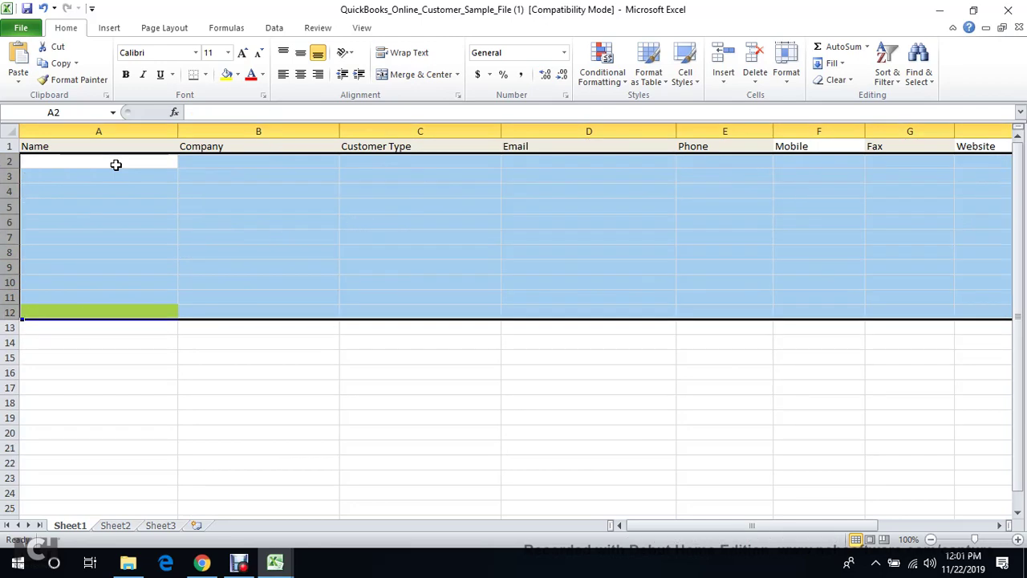
Delete the emptied rows 2–12, leaving cell A2 active under the Name header
right_click(116, 165)
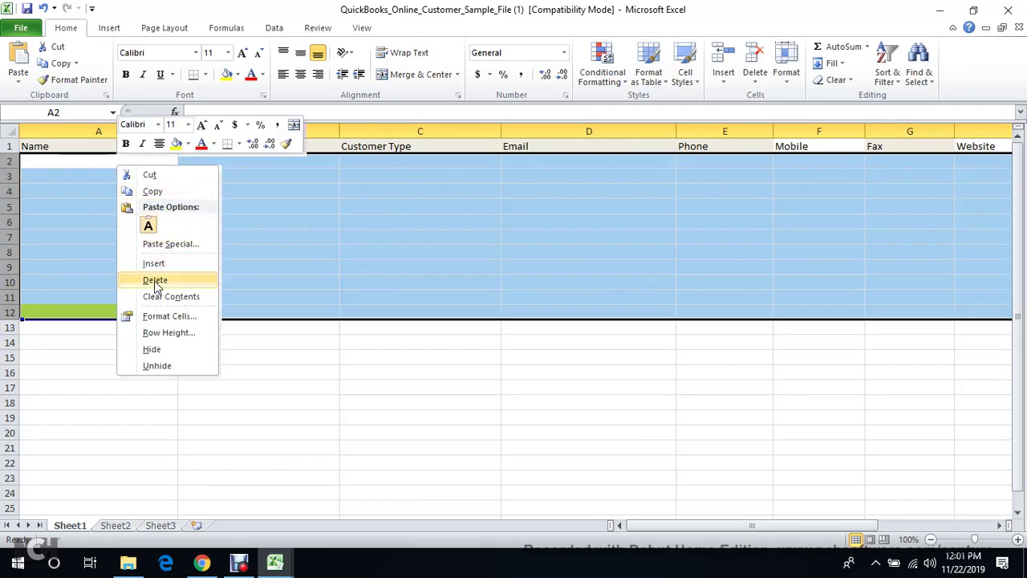
left_click(154, 278)
left_click(151, 222)
left_click(122, 160)
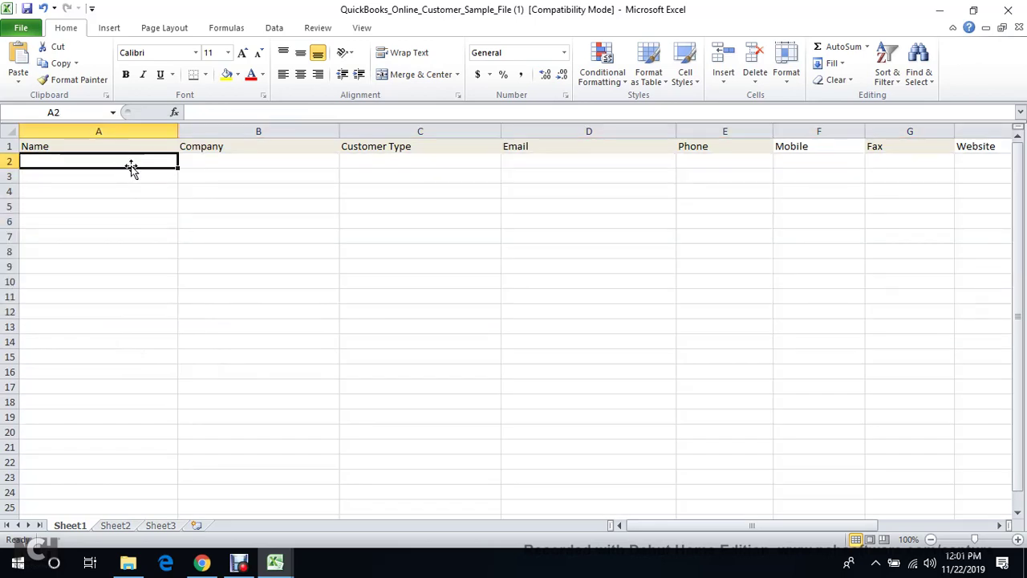
key("Up")
key("Down")
Paste the copied Drive customer names into the template's Name column starting at A2
left_click(202, 562)
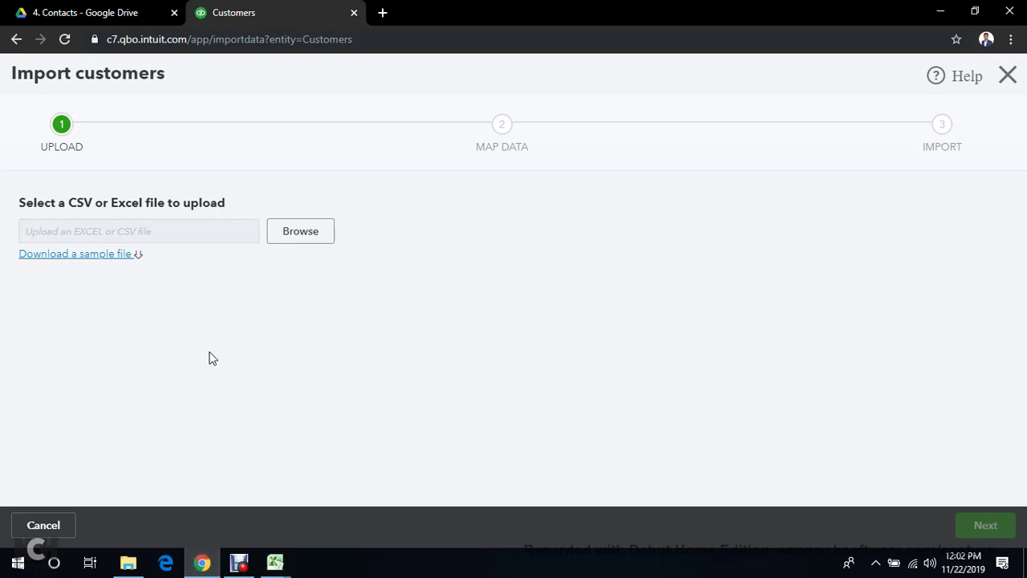
left_click(115, 9)
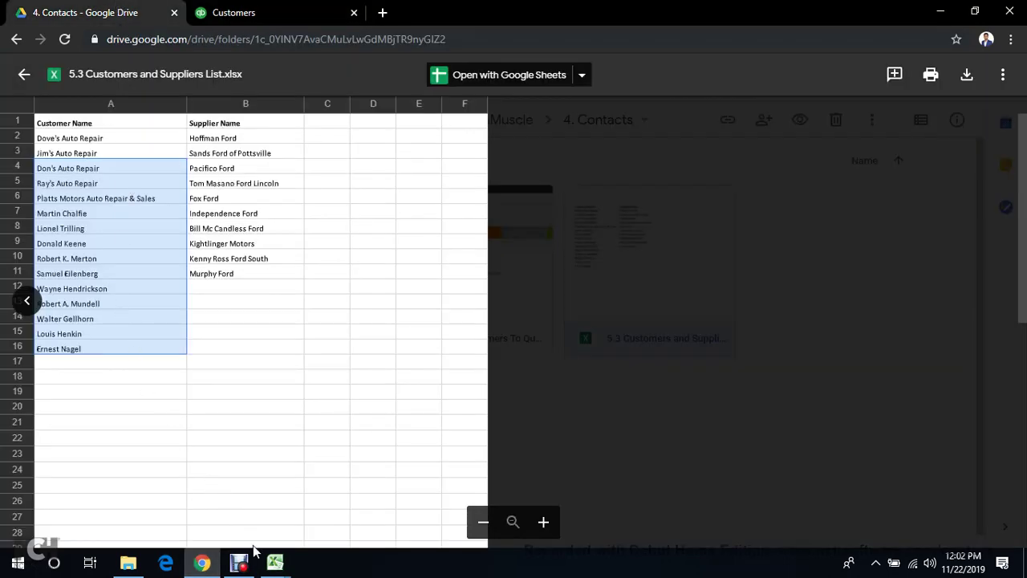
mouse_move(274, 562)
left_click(335, 505)
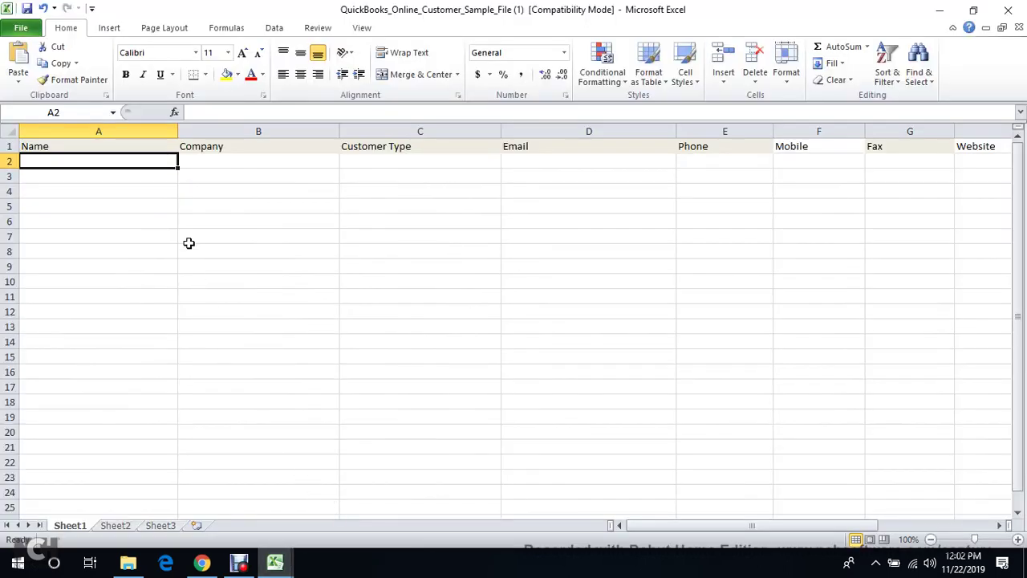
type("Don's Auto Repair Ray's Auto Repair Platts Motors Auto Repair & Sales Martin Chalfie Lionel Trilling Donald Keene Robert K. Merton Samuel Eilenberg Wayne Hendrickson Robert A. Mundell Walter Gellhorn Louis Henkin Ernest Nagel")
Save the template, keeping the older file format, and return to the QuickBooks import page
left_click(227, 177)
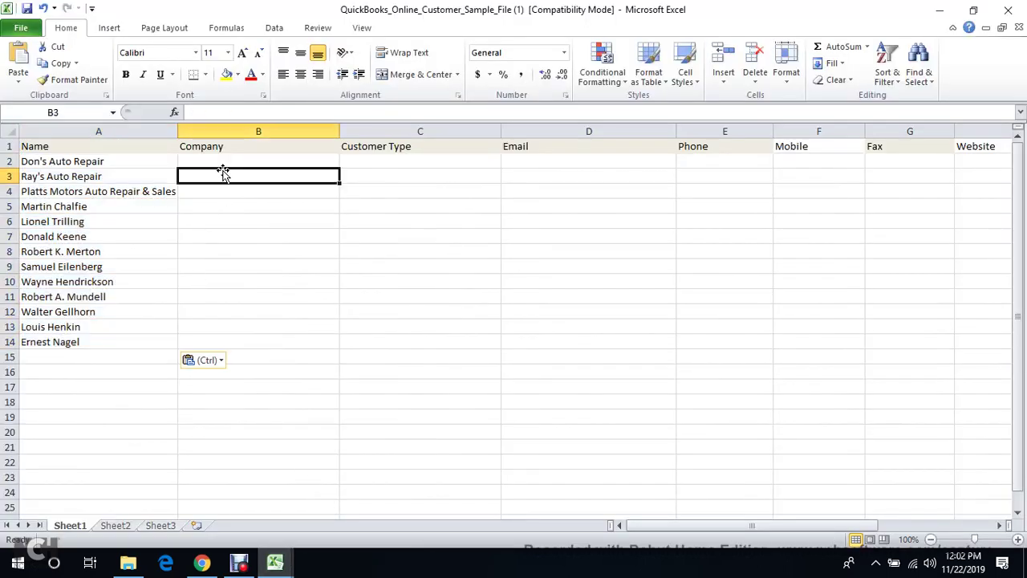
left_click(145, 146)
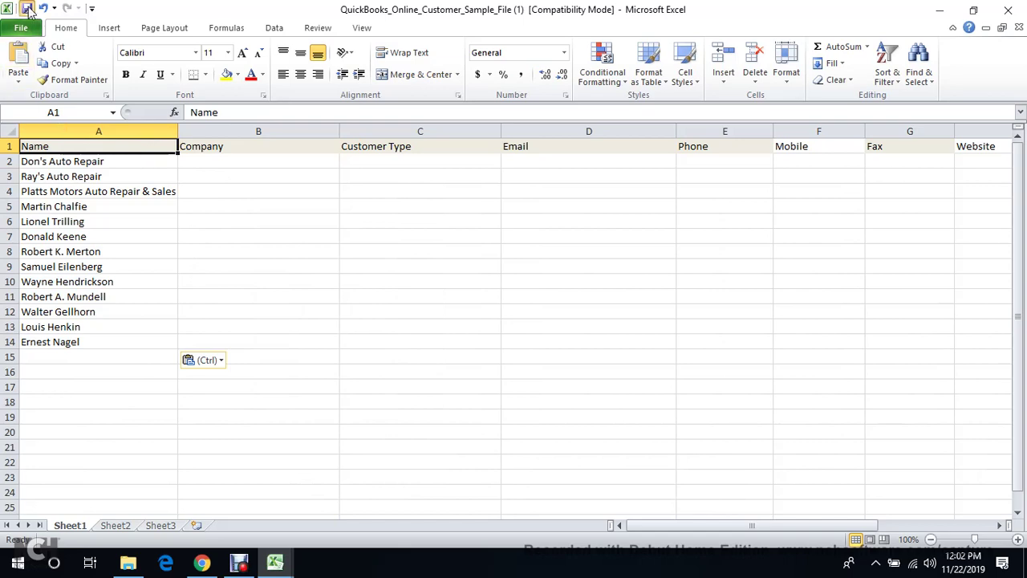
left_click(26, 9)
left_click(573, 382)
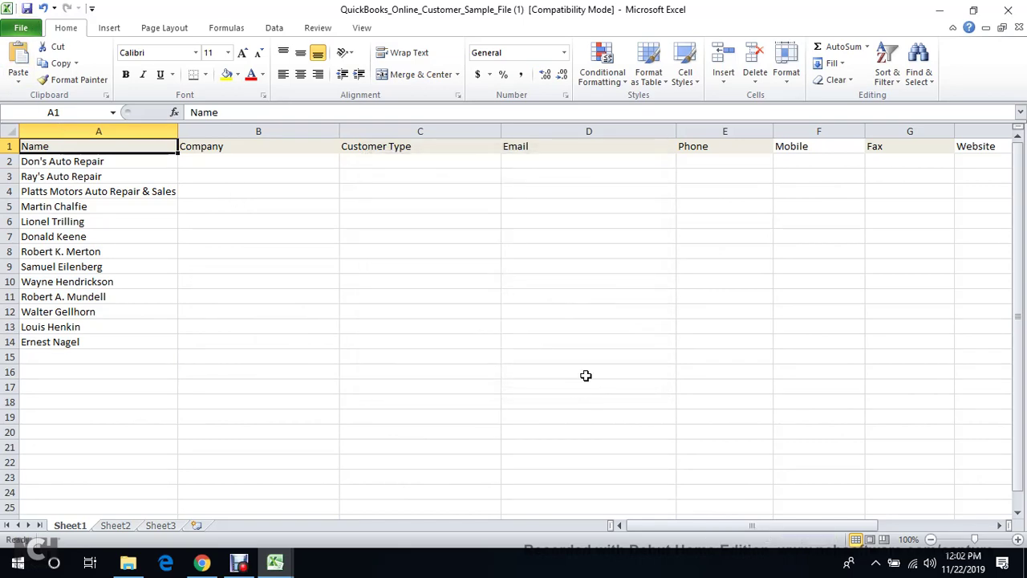
left_click(941, 10)
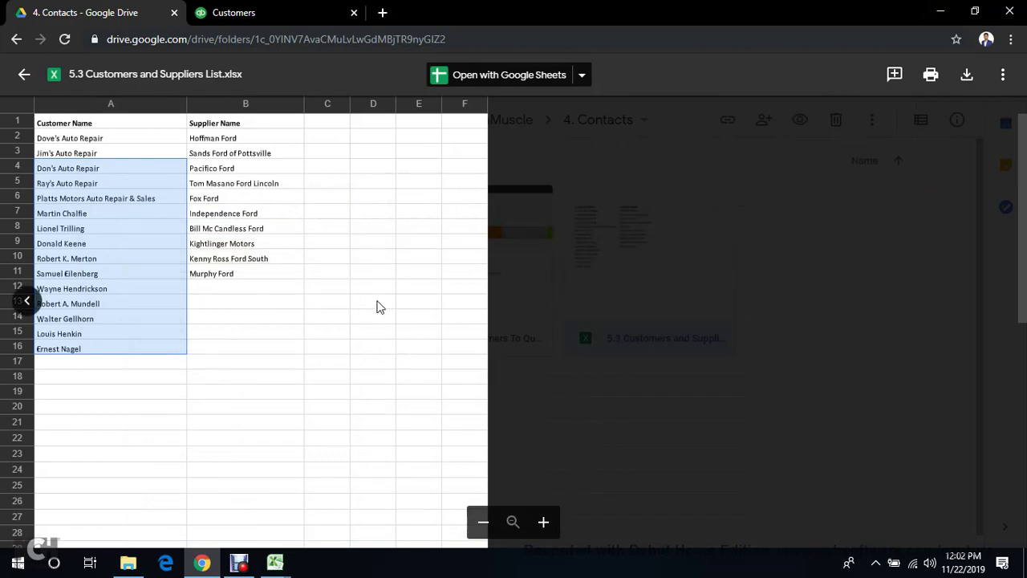
left_click(241, 12)
Choose the customer sample spreadsheet as the file to upload
left_click(305, 230)
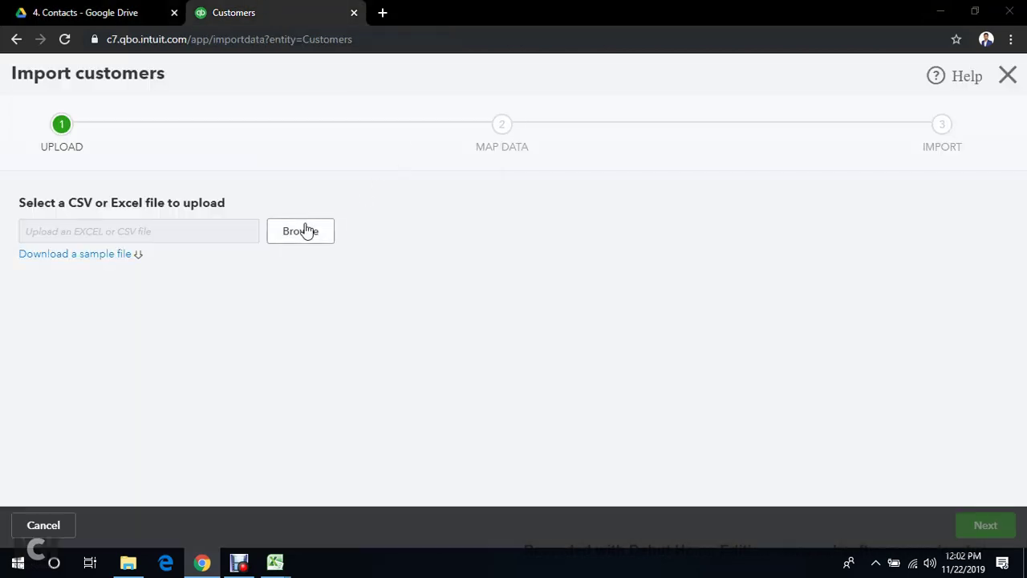
scroll(309, 181, "down", 3)
scroll(321, 178, "down", 3)
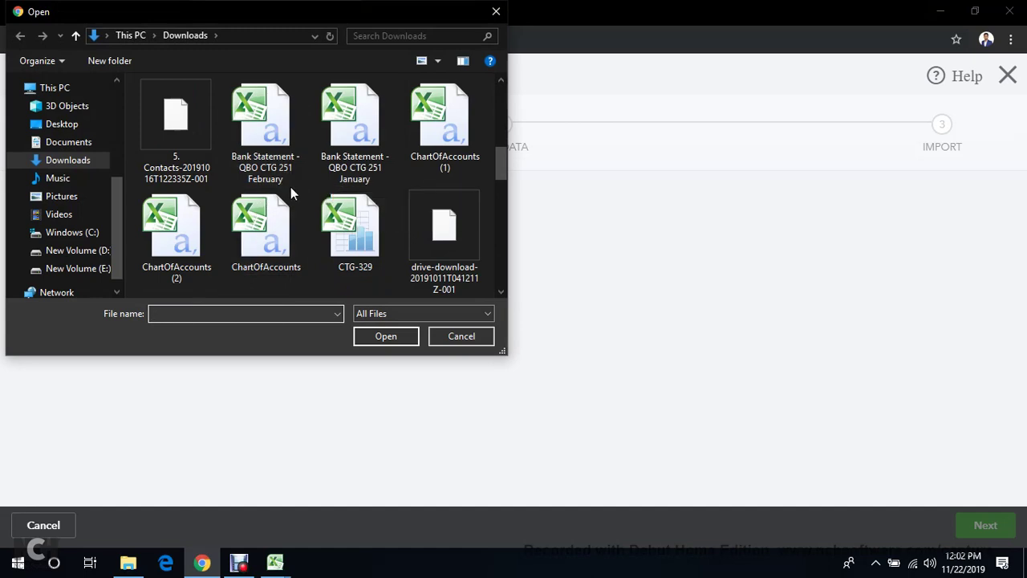
scroll(291, 187, "down", 3)
scroll(294, 176, "down", 2)
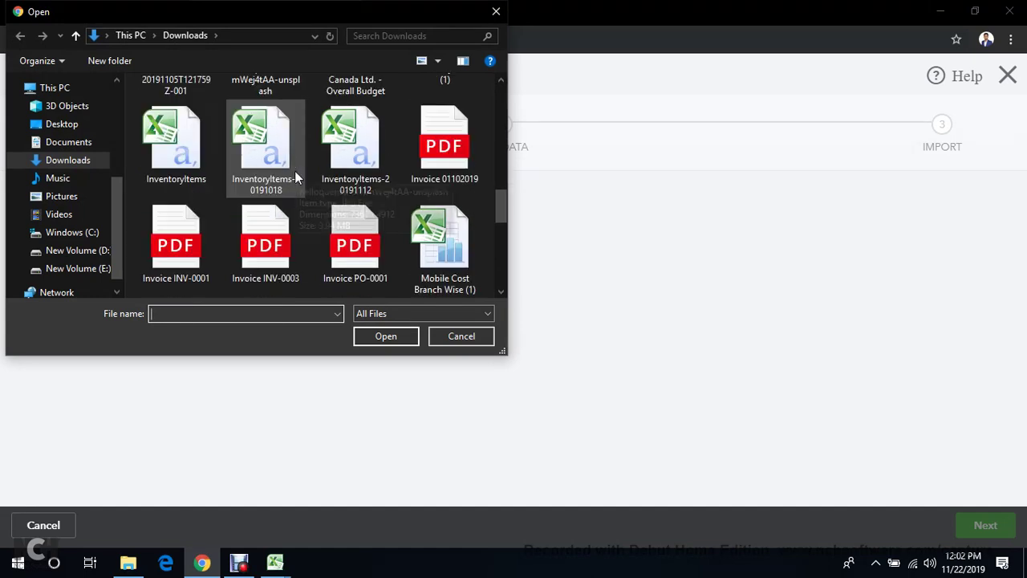
scroll(285, 186, "down", 2)
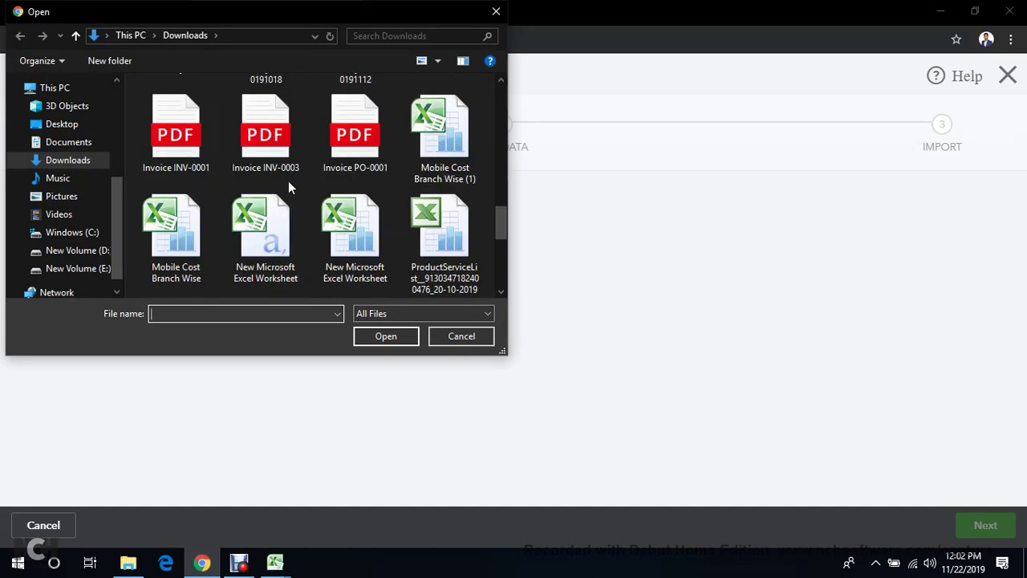
scroll(288, 187, "down", 2)
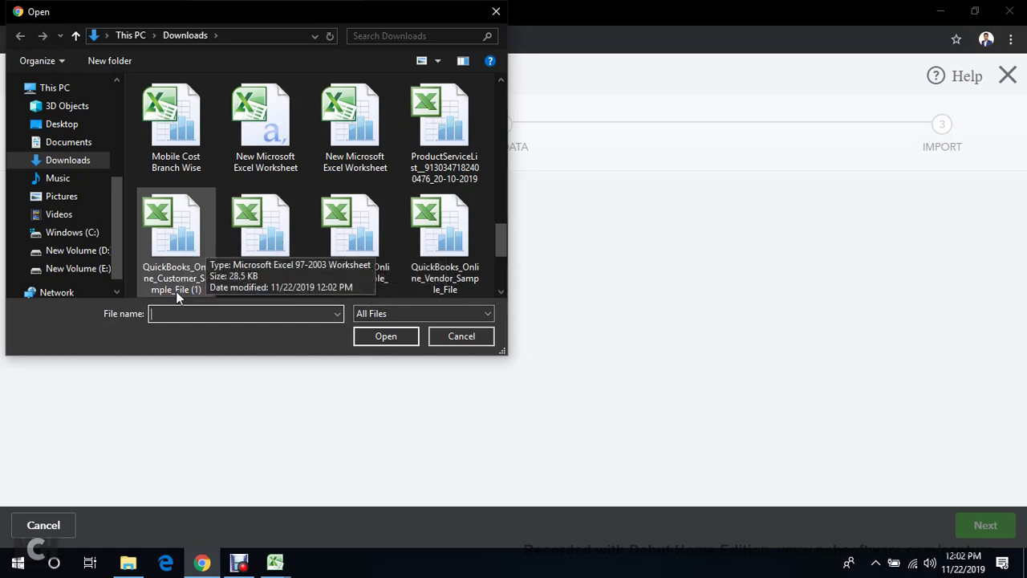
double_click(154, 219)
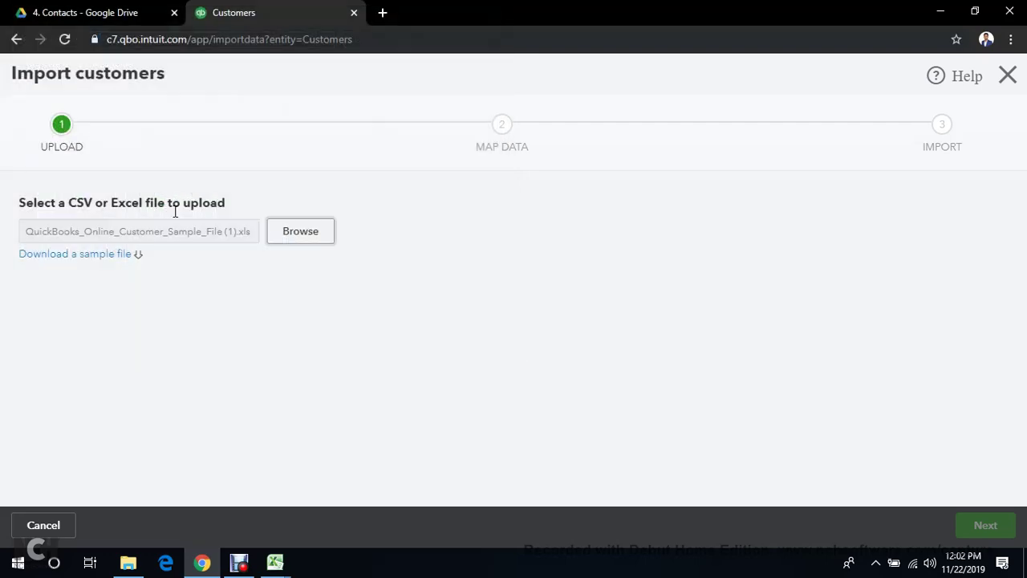
Proceed through field mapping and import the 13 listed customers
left_click(995, 524)
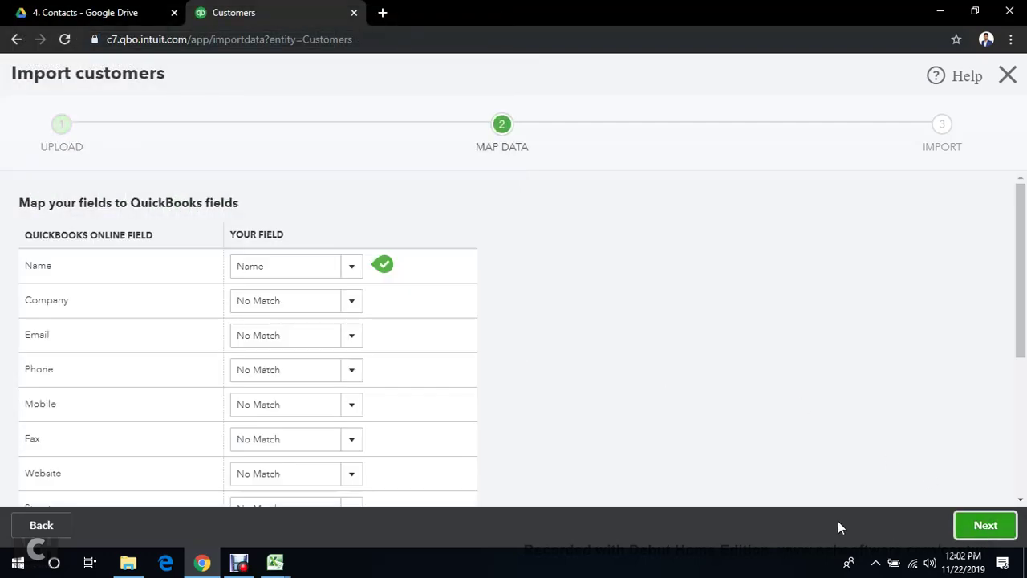
left_click(984, 526)
scroll(265, 353, "down", 5)
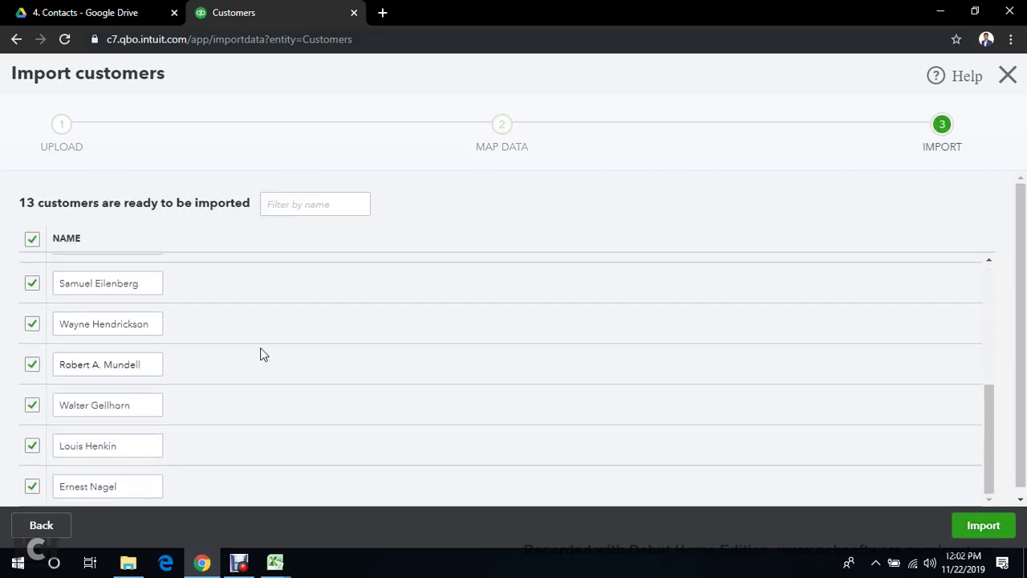
scroll(265, 352, "up", 5)
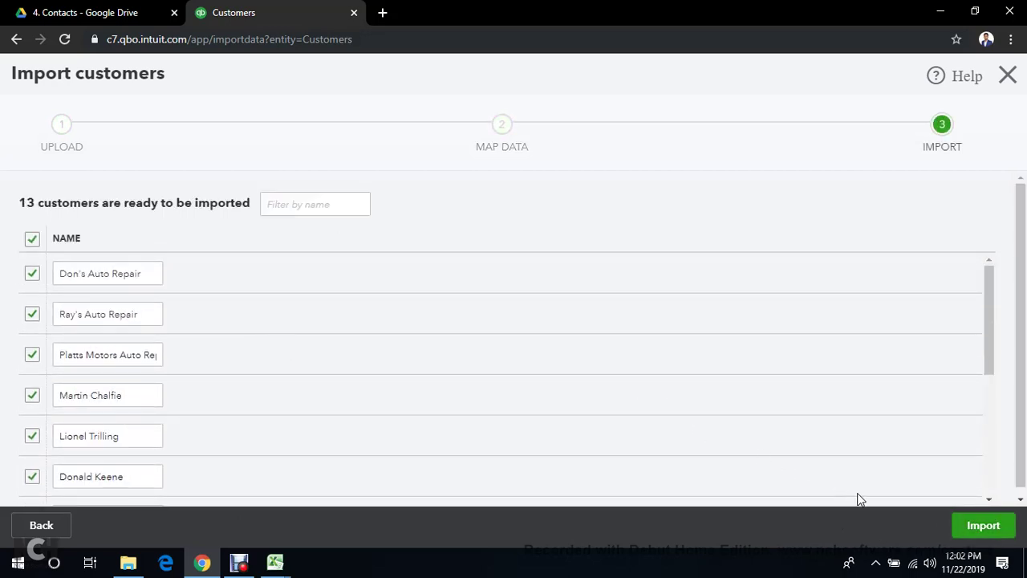
left_click(979, 525)
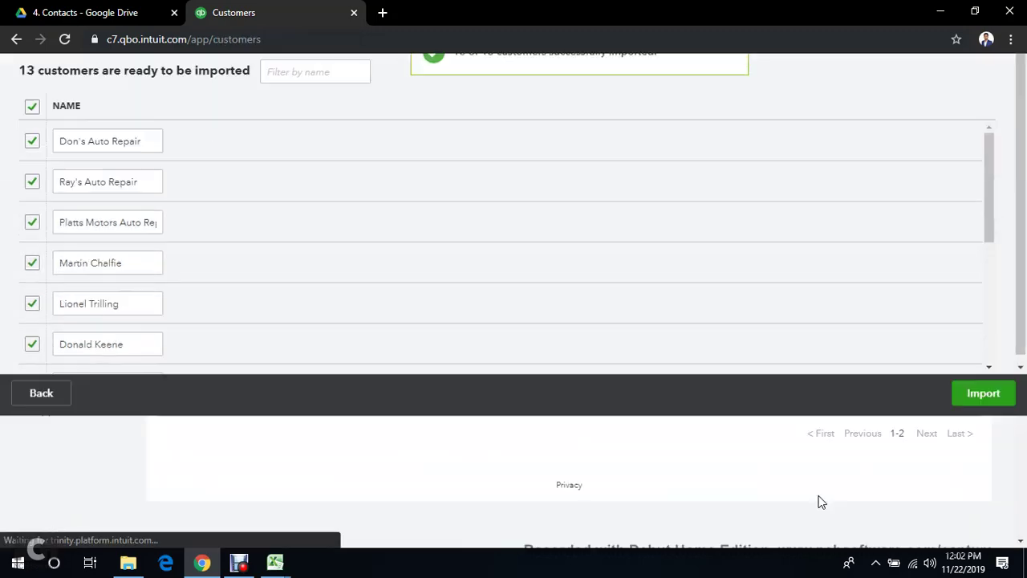
Scroll the Customers list to check the imported names down to Platts Motors Auto Repair & Sales
scroll(618, 378, "down", 3)
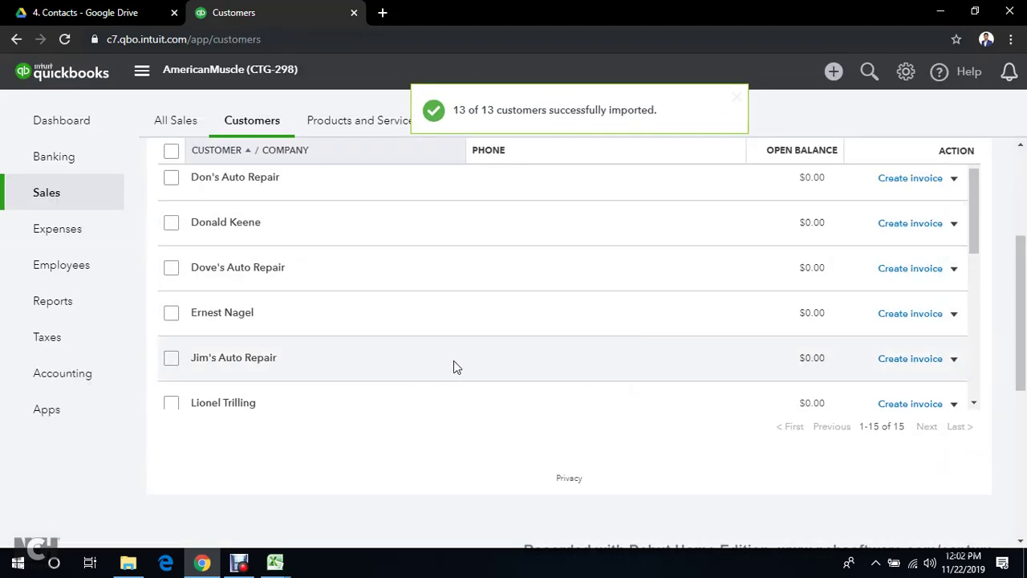
scroll(422, 364, "down", 6)
scroll(561, 358, "up", 8)
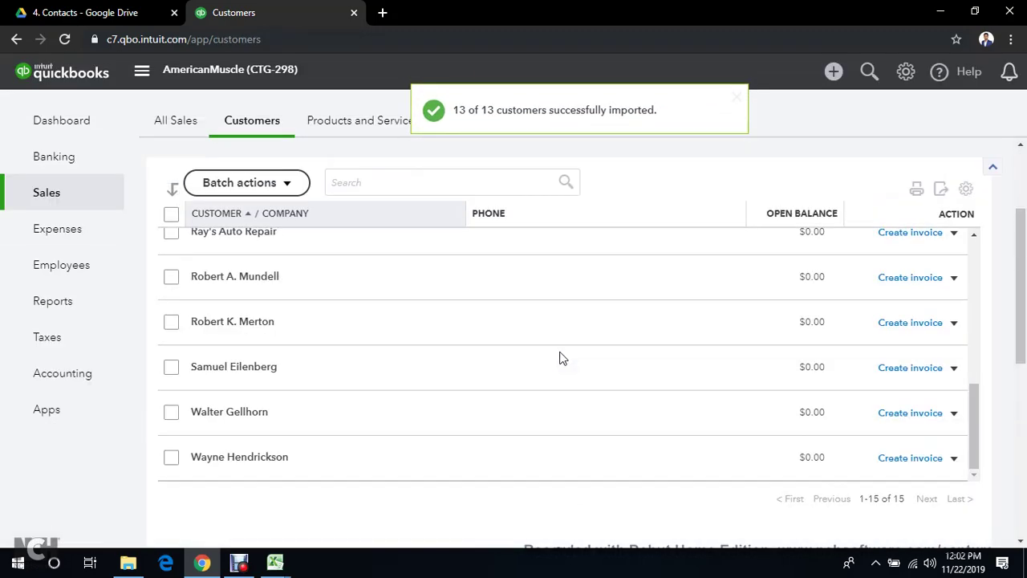
scroll(554, 353, "up", 5)
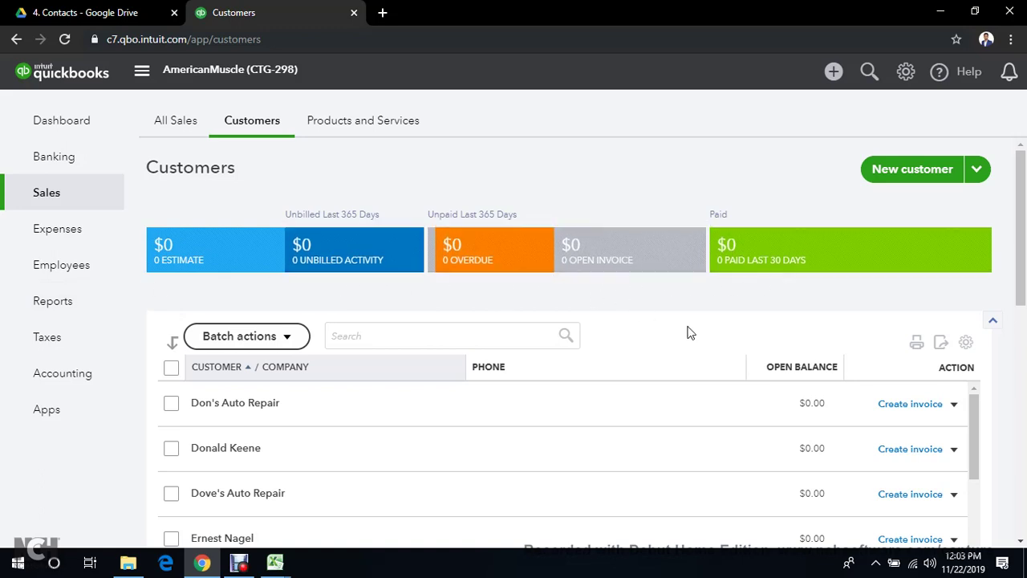
scroll(594, 359, "down", 8)
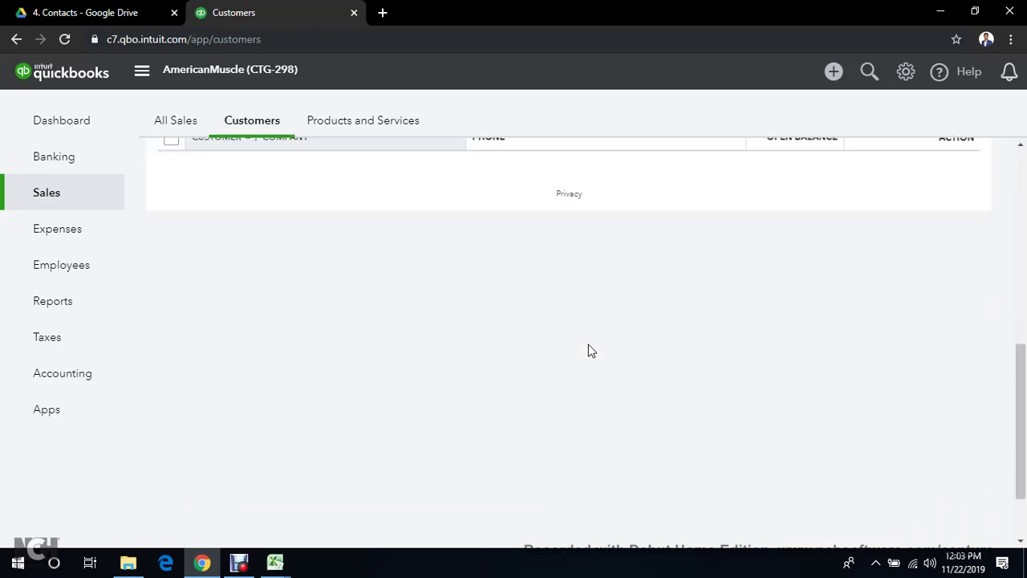
scroll(590, 350, "up", 8)
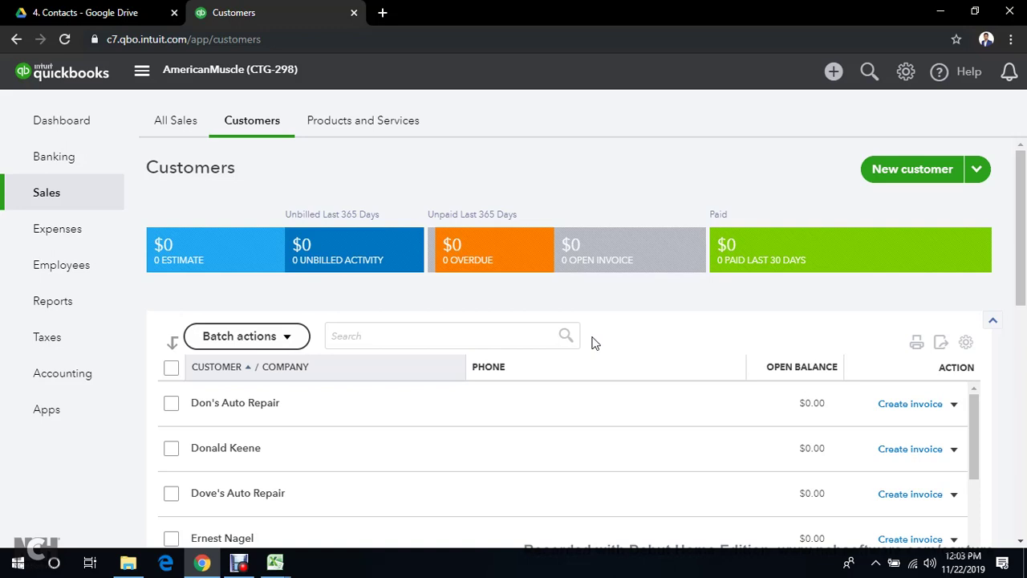
scroll(738, 437, "down", 1)
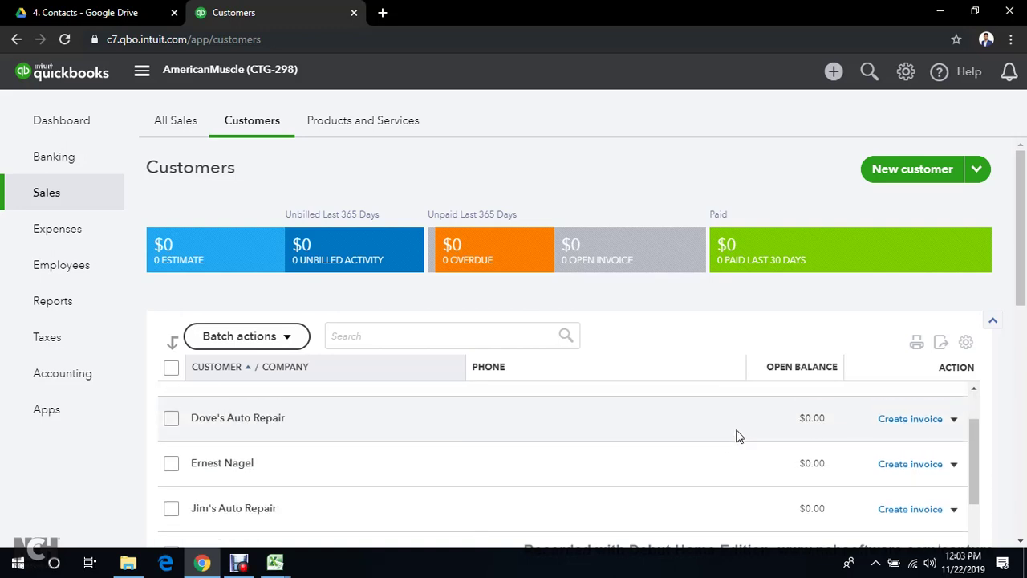
scroll(739, 440, "down", 2)
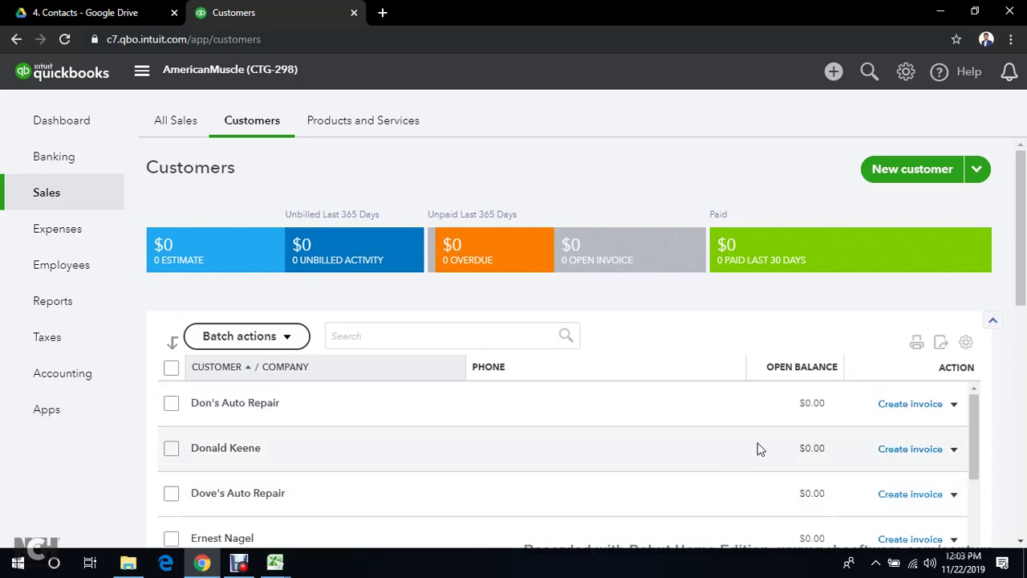
scroll(1026, 418, "down", 2)
scroll(759, 401, "down", 1)
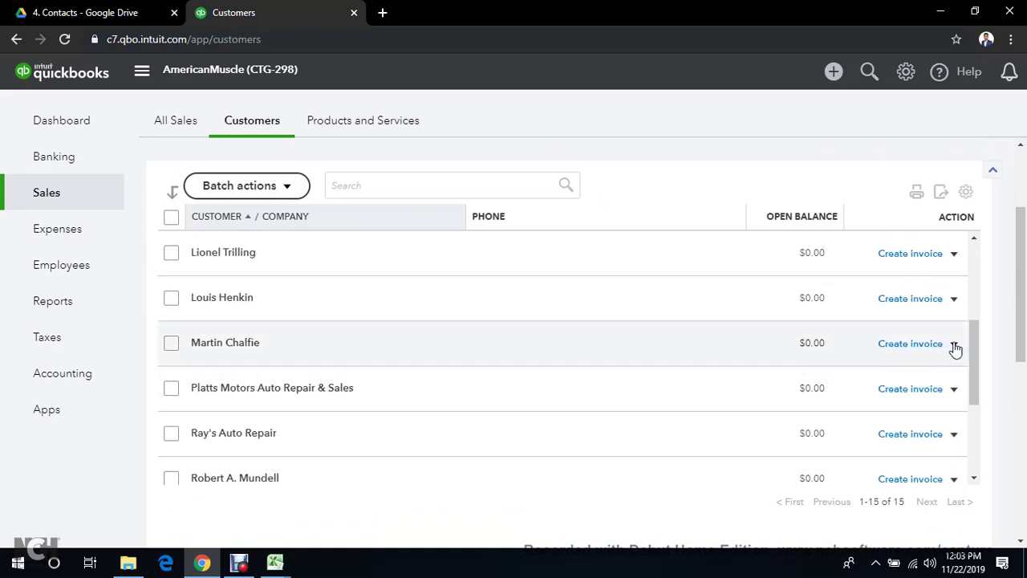
Make one imported customer inactive and confirm with Yes
left_click(954, 344)
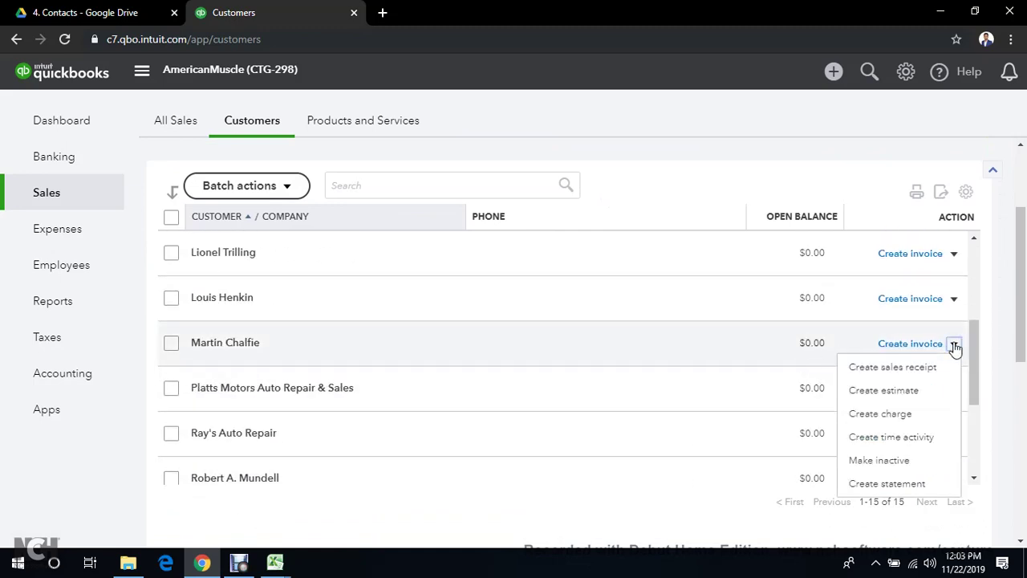
left_click(881, 461)
left_click(633, 347)
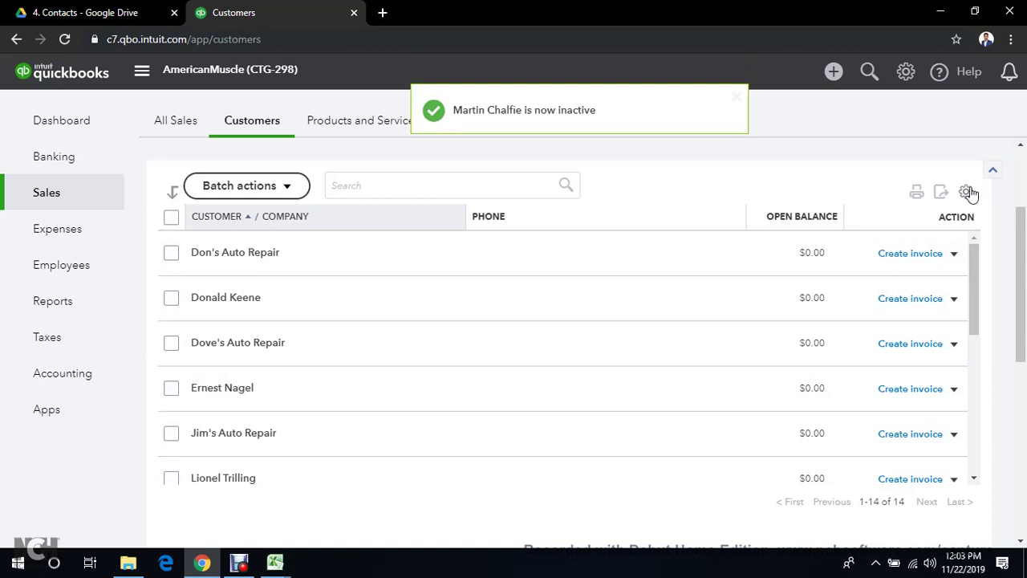
Turn on Include inactive in the Customers list display settings
left_click(963, 192)
left_click(860, 356)
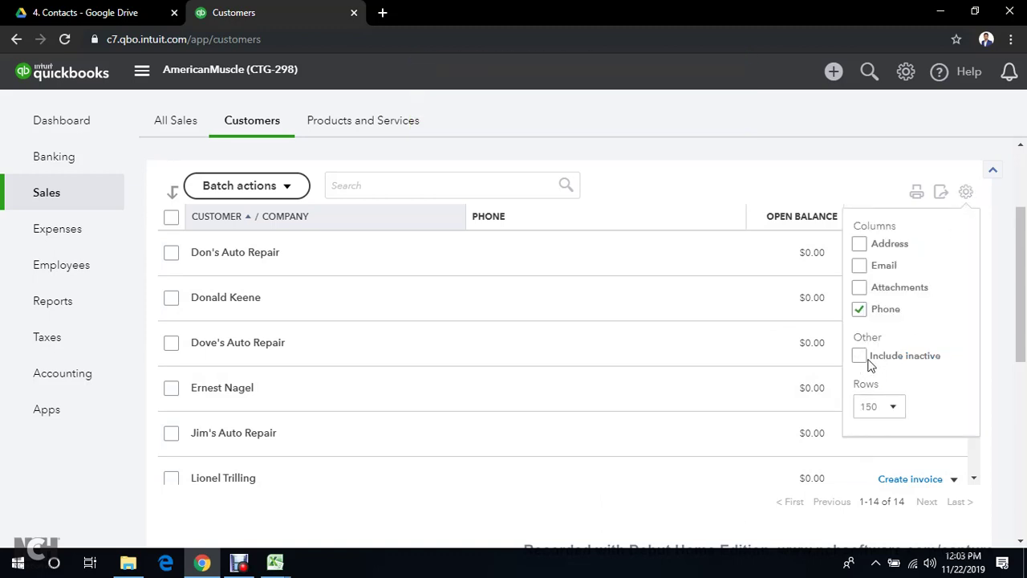
left_click(862, 358)
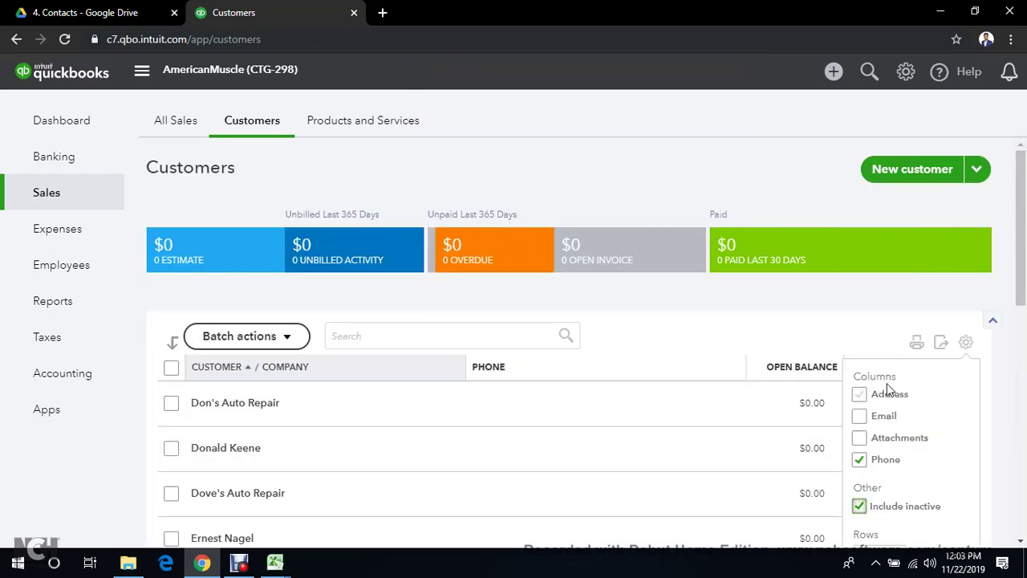
left_click(967, 342)
Make the inactive customer active again
scroll(718, 410, "down", 3)
scroll(707, 451, "down", 2)
scroll(706, 454, "up", 2)
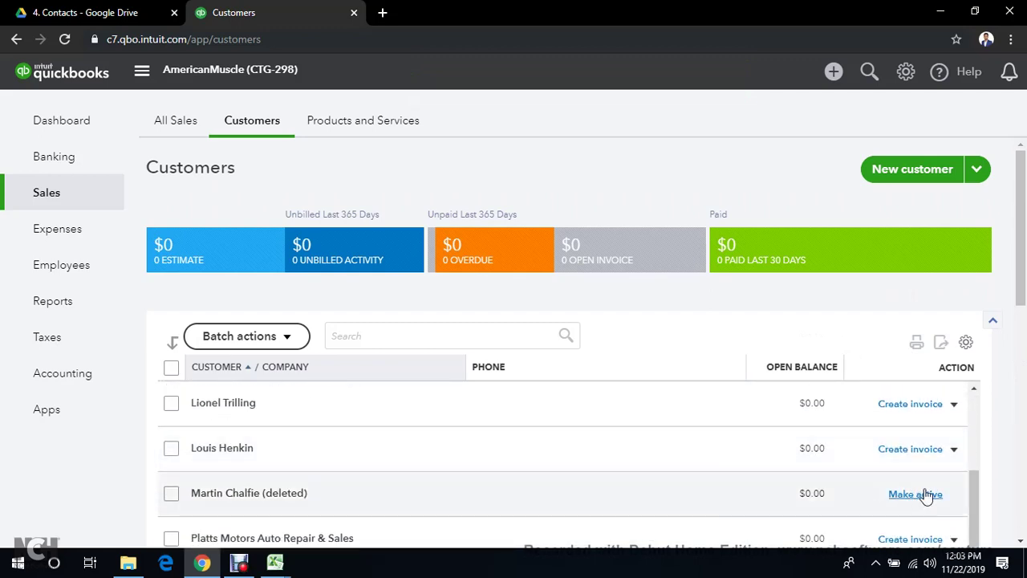
left_click(920, 496)
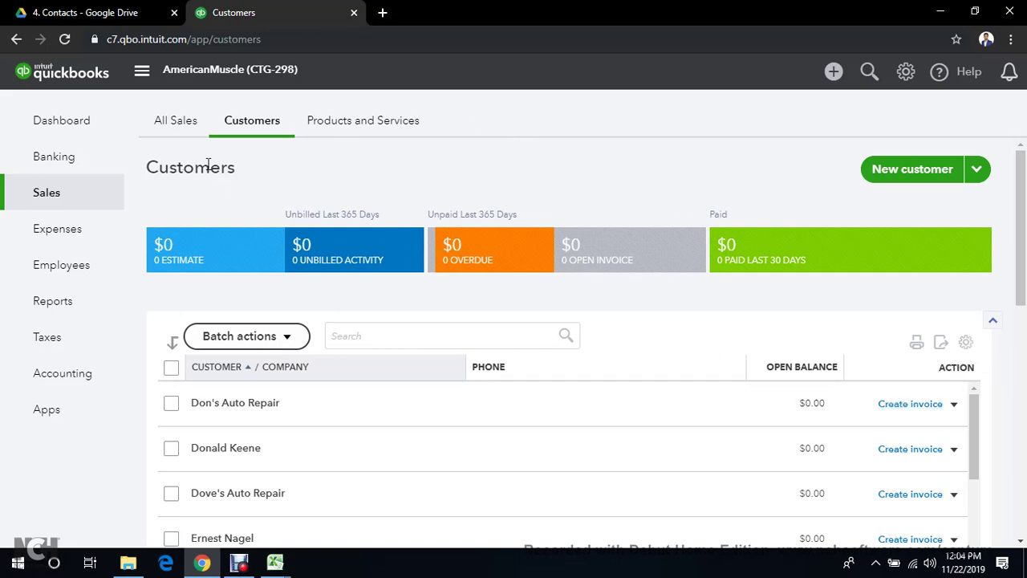
Look over the imported customers, then return to the AmericanMuscle (CTG-298) Dashboard showing $0 totals
scroll(617, 442, "down", 10)
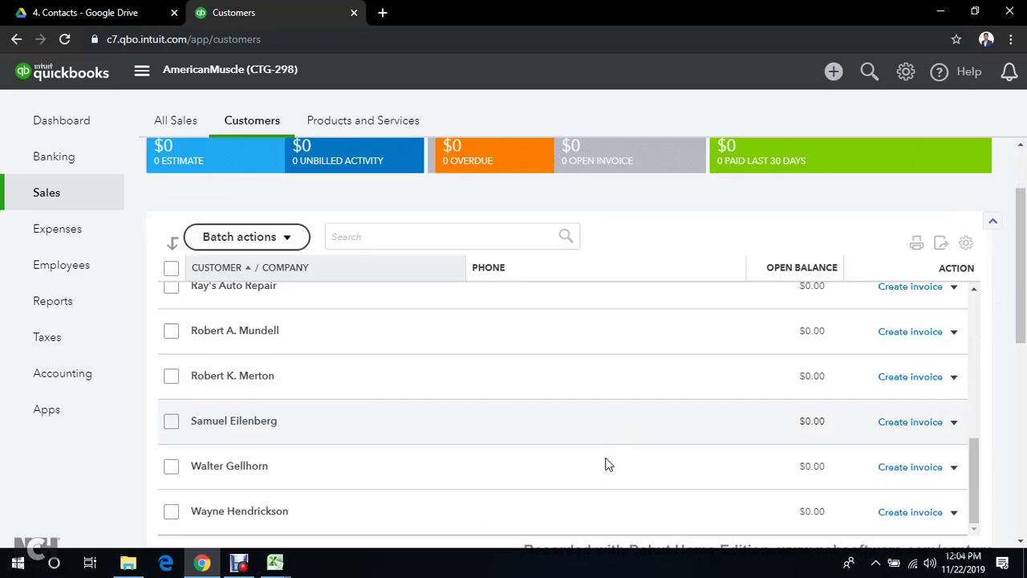
scroll(612, 455, "up", 10)
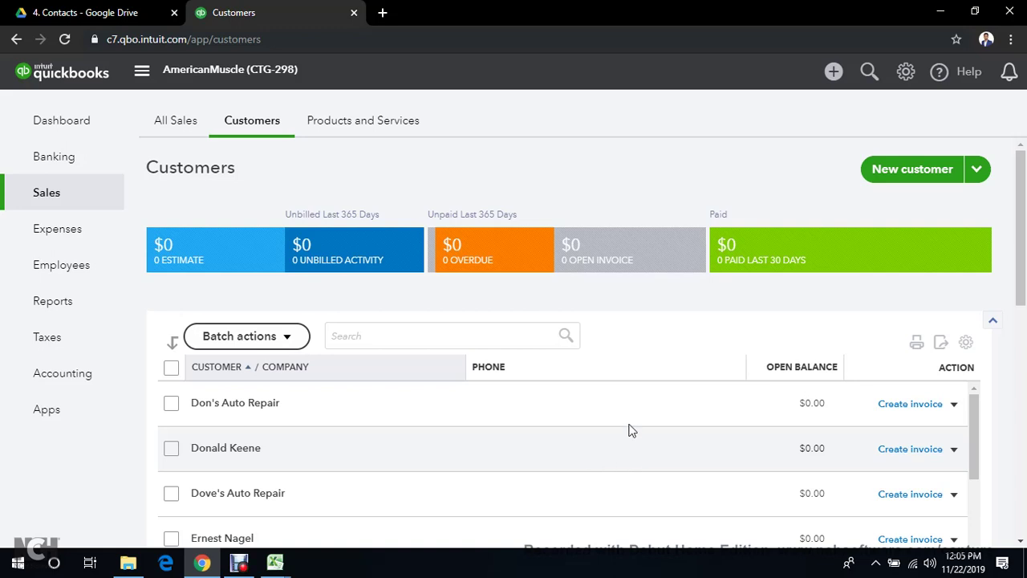
left_click(24, 124)
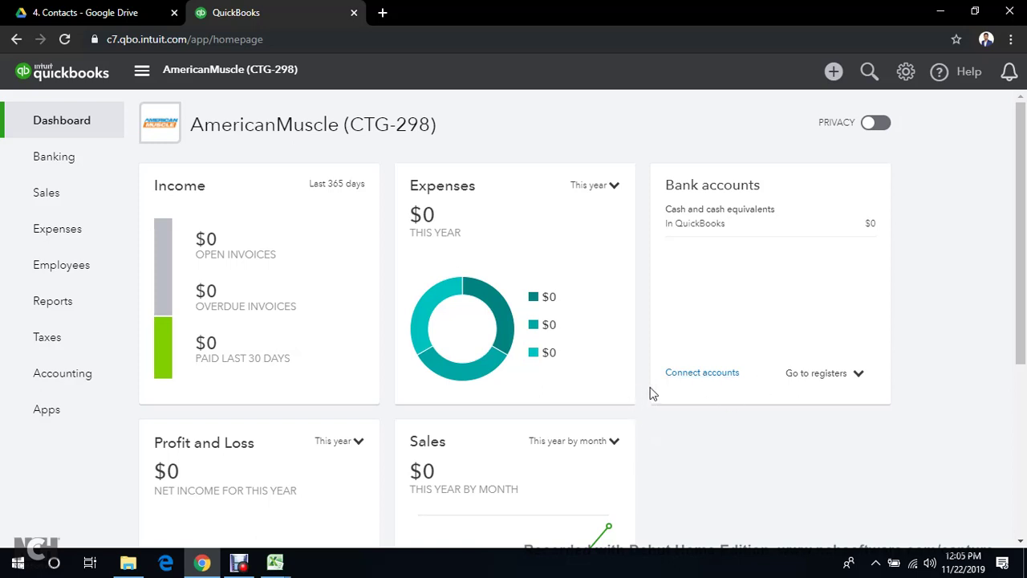
left_click(238, 565)
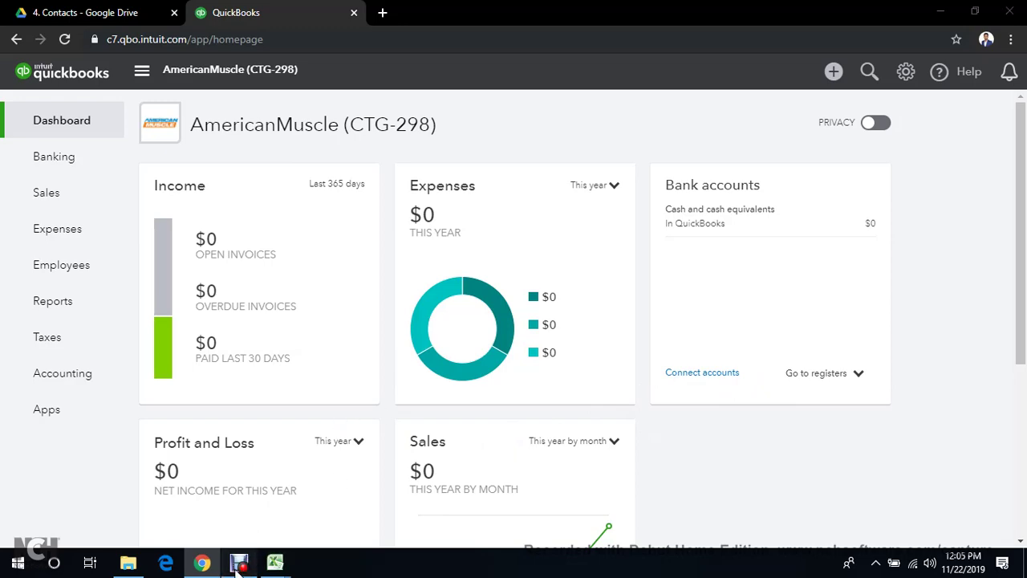